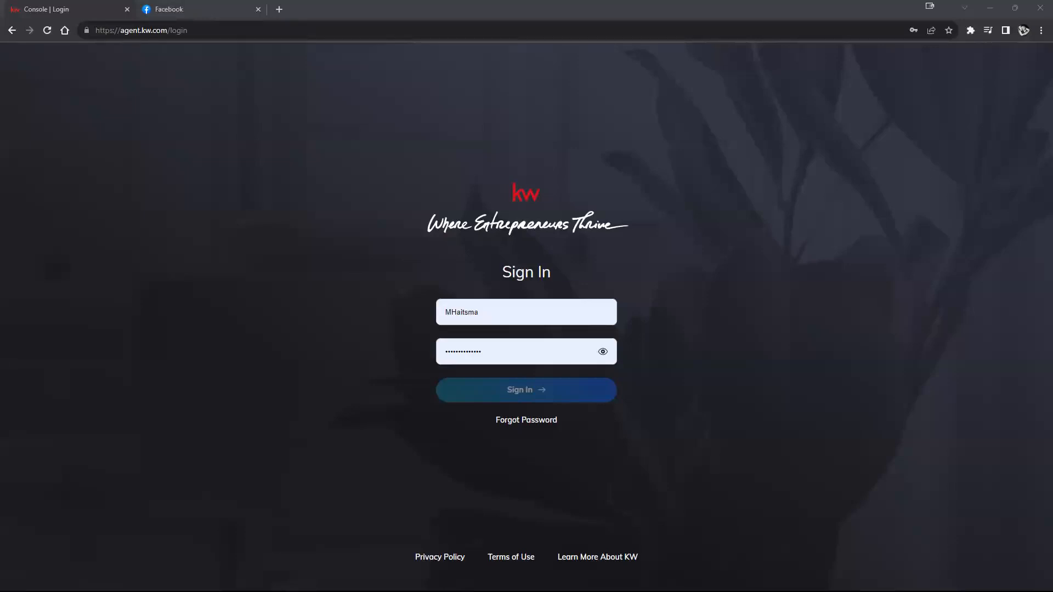
Step: Try signing in to KW Command with the first saved login, which fails
{"action": "left_click", "coordinate": [98, 32]}
{"action": "left_click_drag", "start_coordinate": [98, 32], "coordinate": [267, 46]}
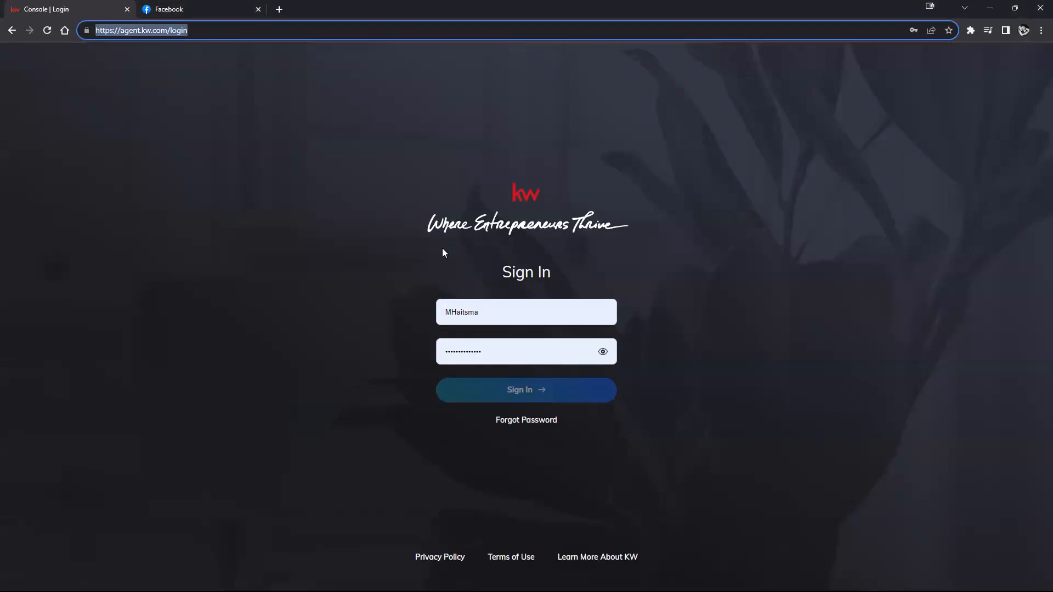
{"action": "left_click_drag", "start_coordinate": [483, 314], "coordinate": [443, 312]}
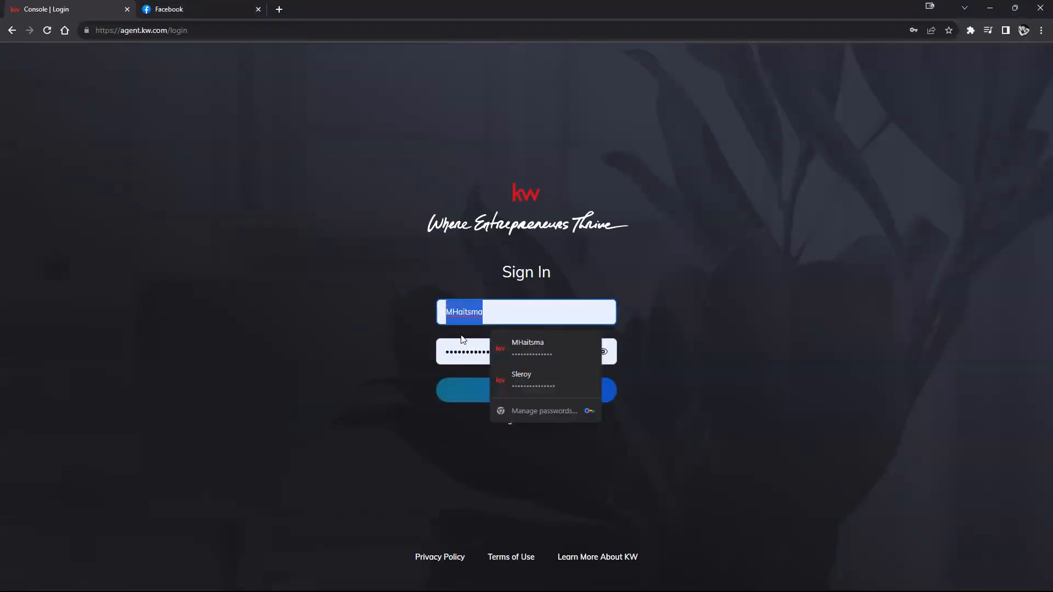
{"action": "left_click", "coordinate": [451, 351]}
{"action": "left_click", "coordinate": [748, 347]}
{"action": "left_click", "coordinate": [545, 393]}
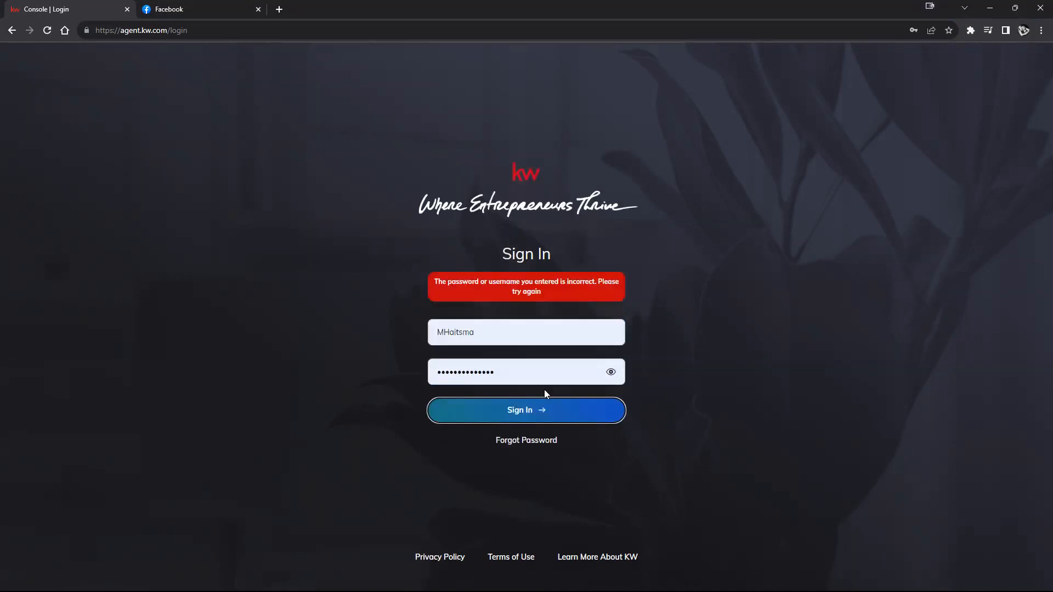
Step: Fill in the other saved account from the username list and sign in
{"action": "left_click", "coordinate": [532, 341]}
{"action": "left_click", "coordinate": [508, 399]}
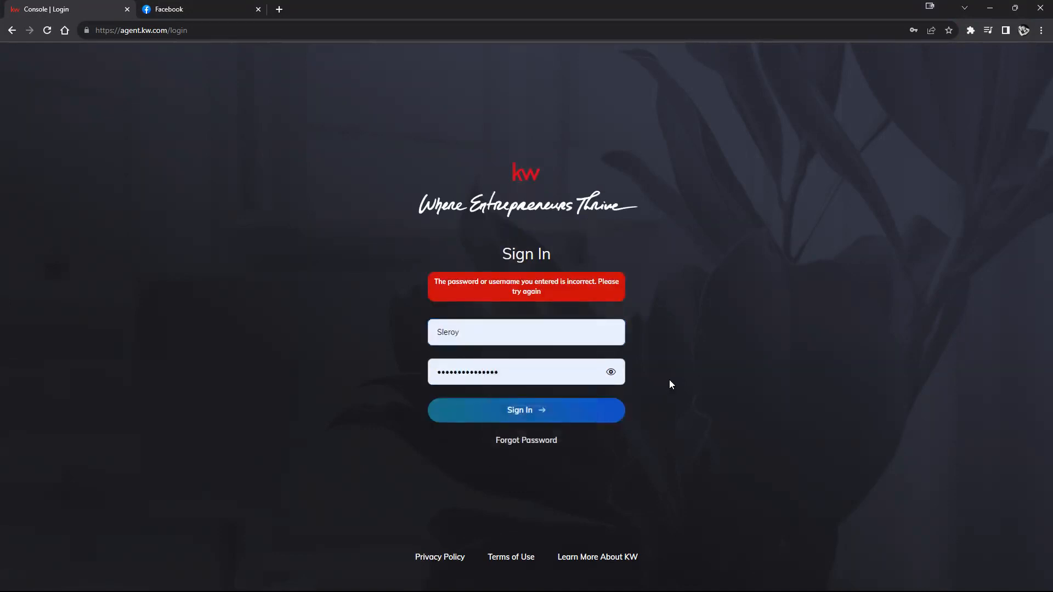
{"action": "left_click", "coordinate": [531, 406]}
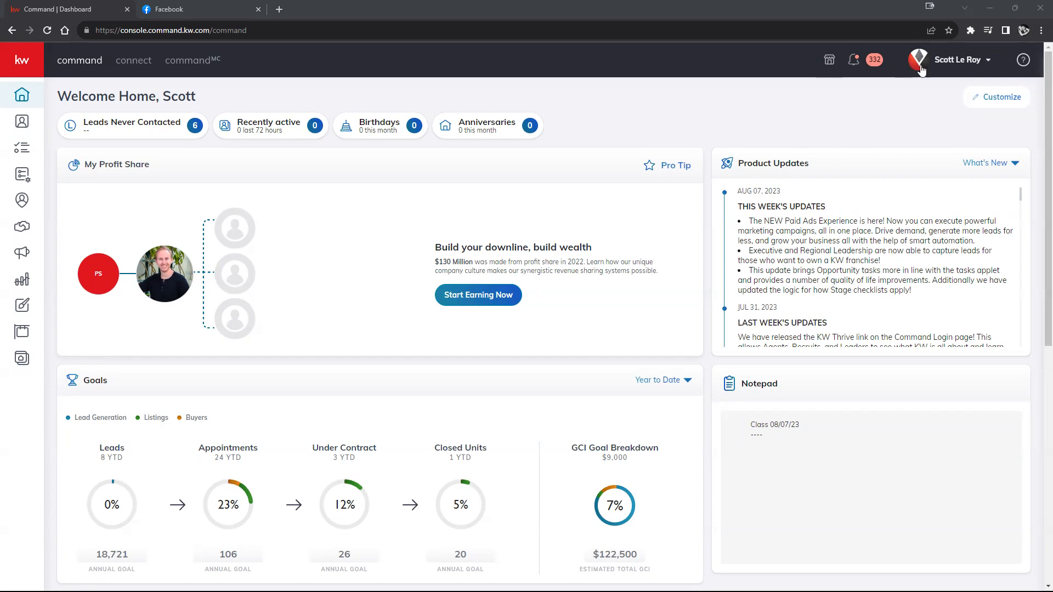
Step: Zoom the browser to 125% and open Settings from the profile dropdown
{"action": "left_click", "coordinate": [1041, 30]}
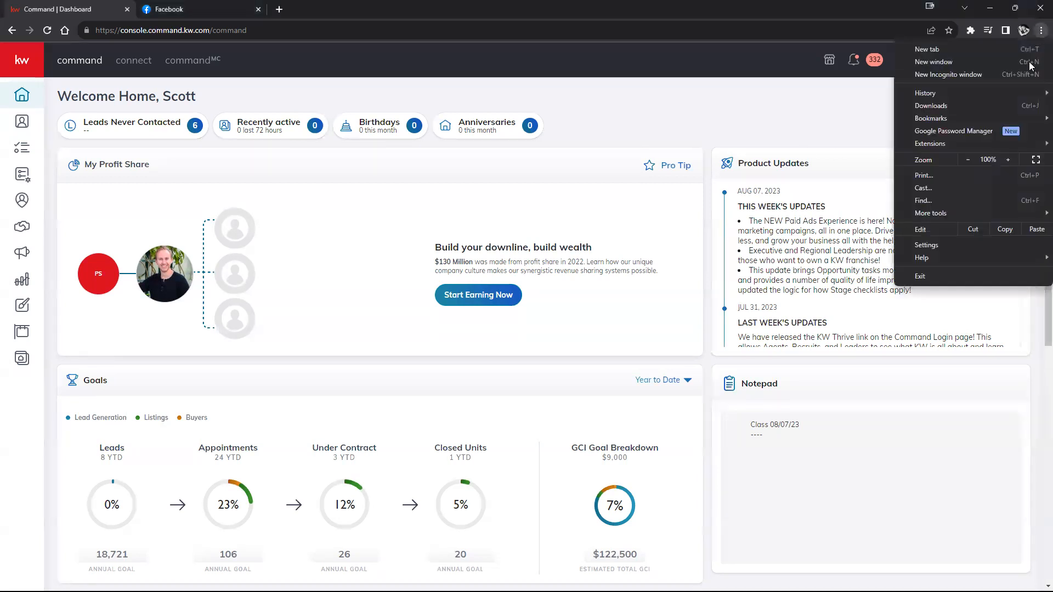
{"action": "left_click", "coordinate": [1007, 160]}
{"action": "left_click", "coordinate": [1006, 160]}
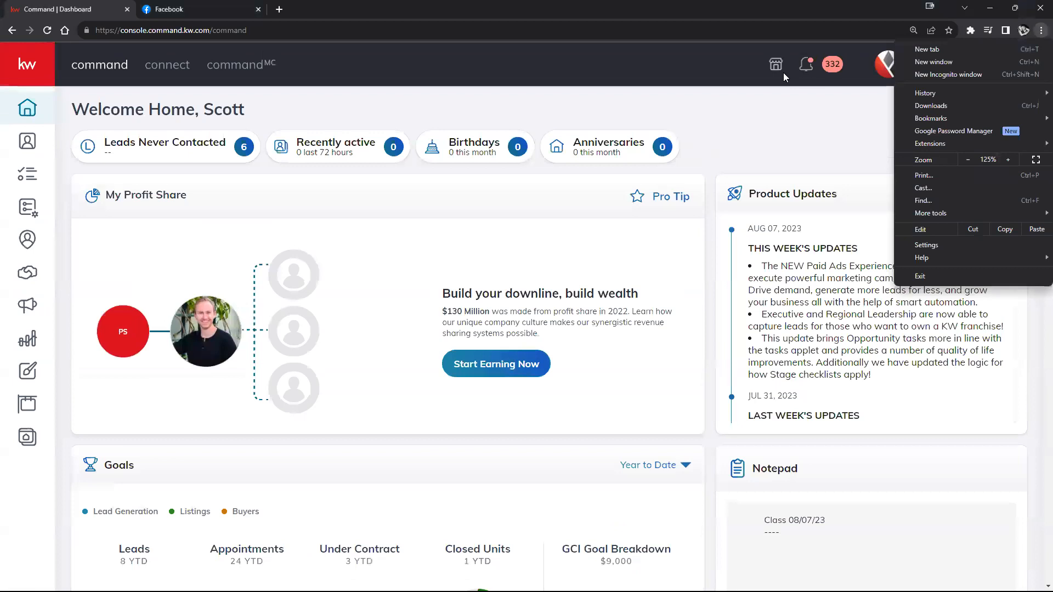
{"action": "left_click", "coordinate": [776, 75]}
{"action": "left_click", "coordinate": [934, 63]}
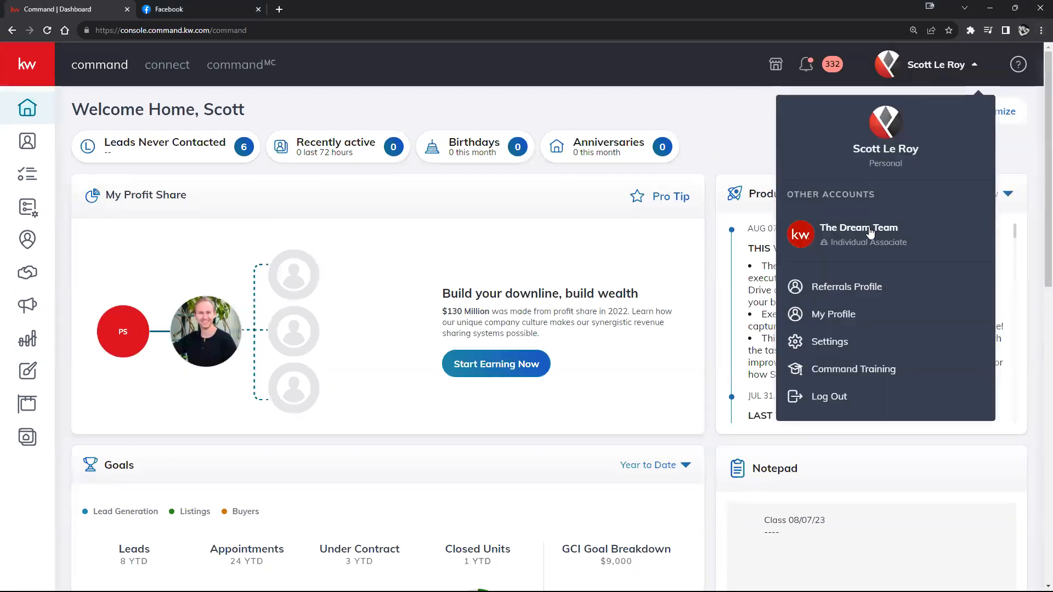
{"action": "left_click", "coordinate": [845, 342]}
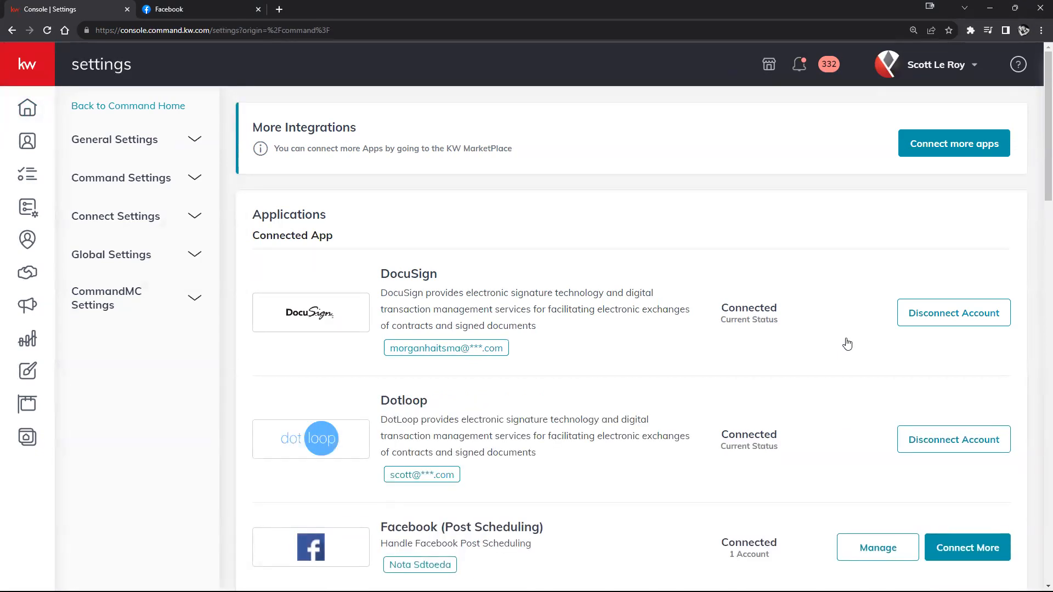
Step: Disconnect the Facebook (Post Scheduling) account under Manage and close the Connected Account window
{"action": "scroll", "coordinate": [800, 327], "scroll_direction": "down", "scroll_amount": 3}
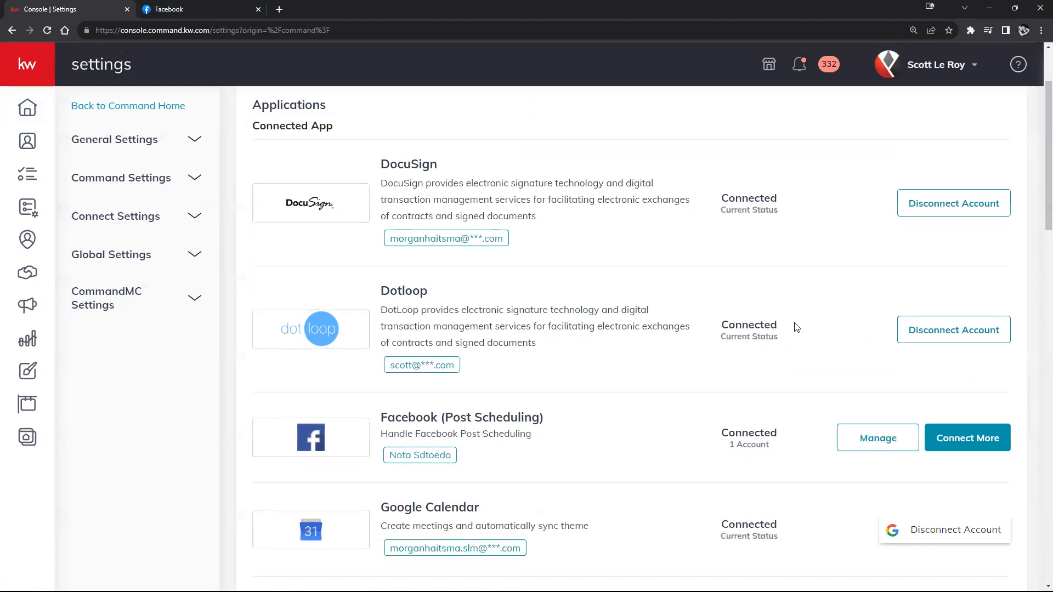
{"action": "scroll", "coordinate": [790, 323], "scroll_direction": "down", "scroll_amount": 2}
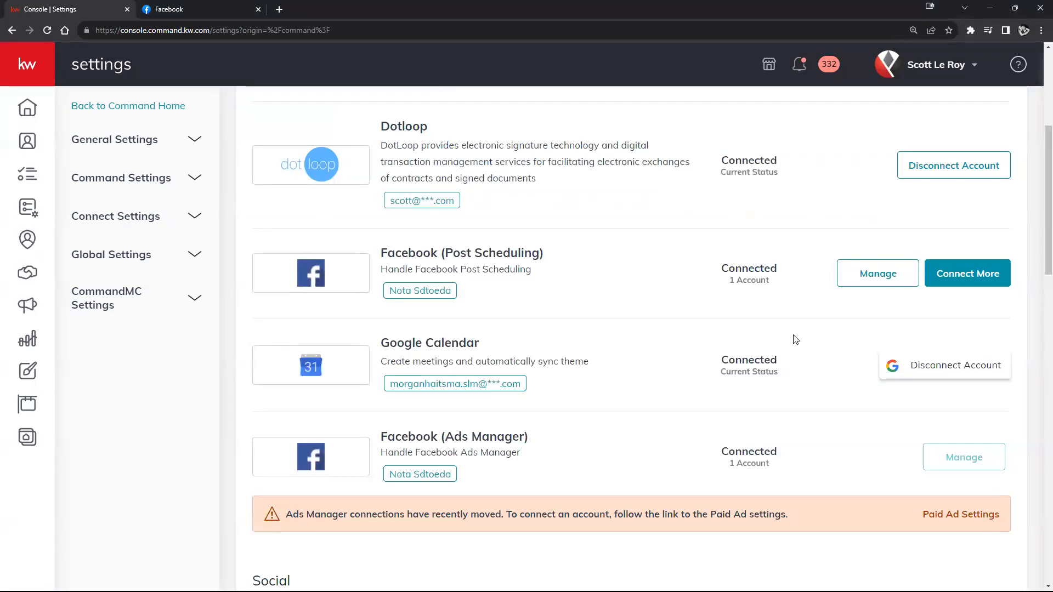
{"action": "left_click", "coordinate": [901, 285]}
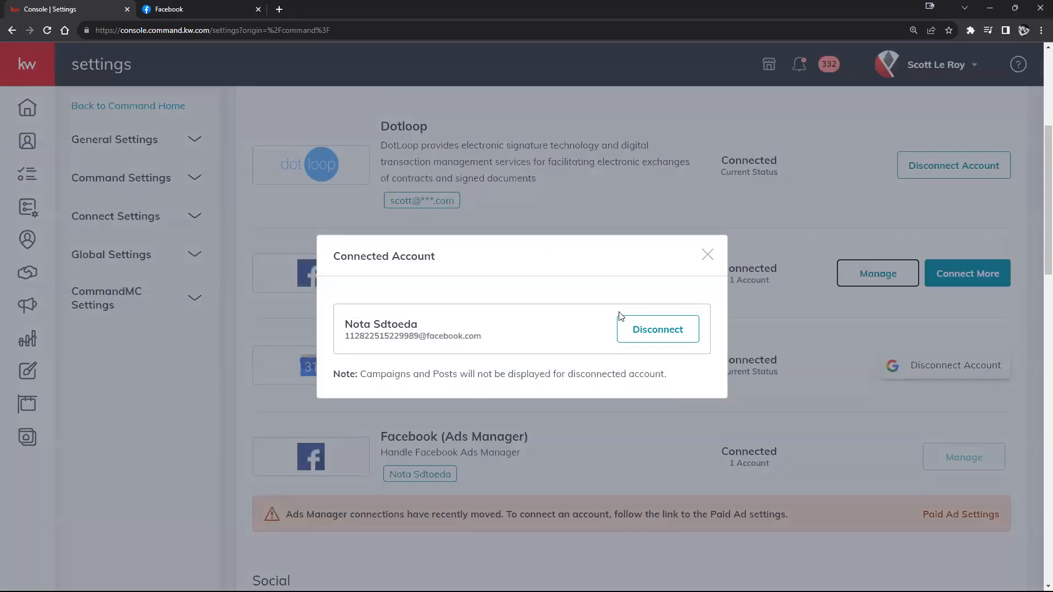
{"action": "left_click", "coordinate": [656, 332]}
{"action": "left_click", "coordinate": [708, 274]}
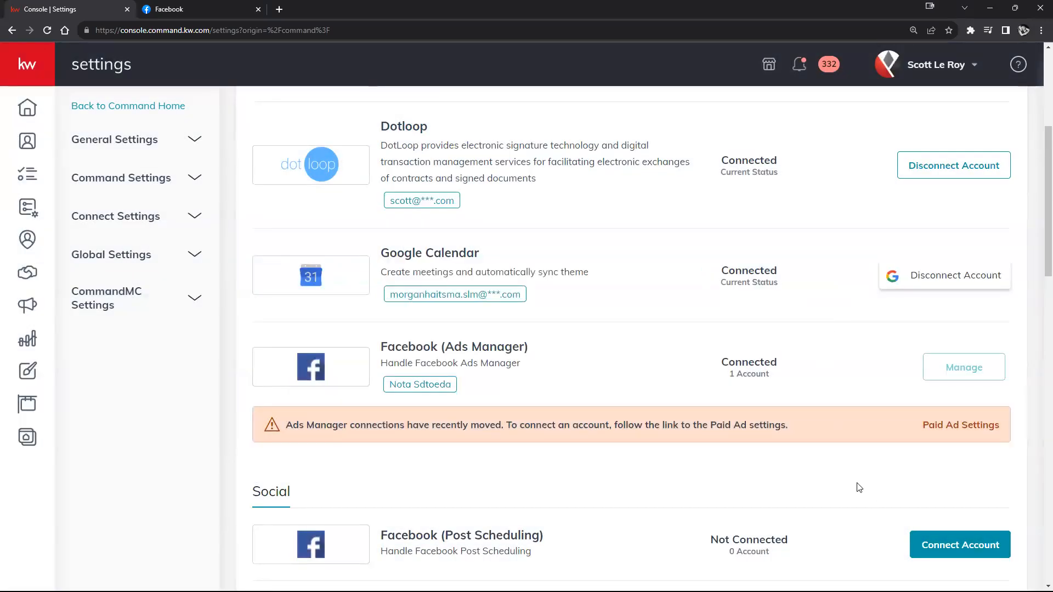
{"action": "scroll", "coordinate": [852, 490], "scroll_direction": "up", "scroll_amount": 1}
{"action": "scroll", "coordinate": [847, 489], "scroll_direction": "down", "scroll_amount": 2}
{"action": "scroll", "coordinate": [851, 454], "scroll_direction": "up", "scroll_amount": 1}
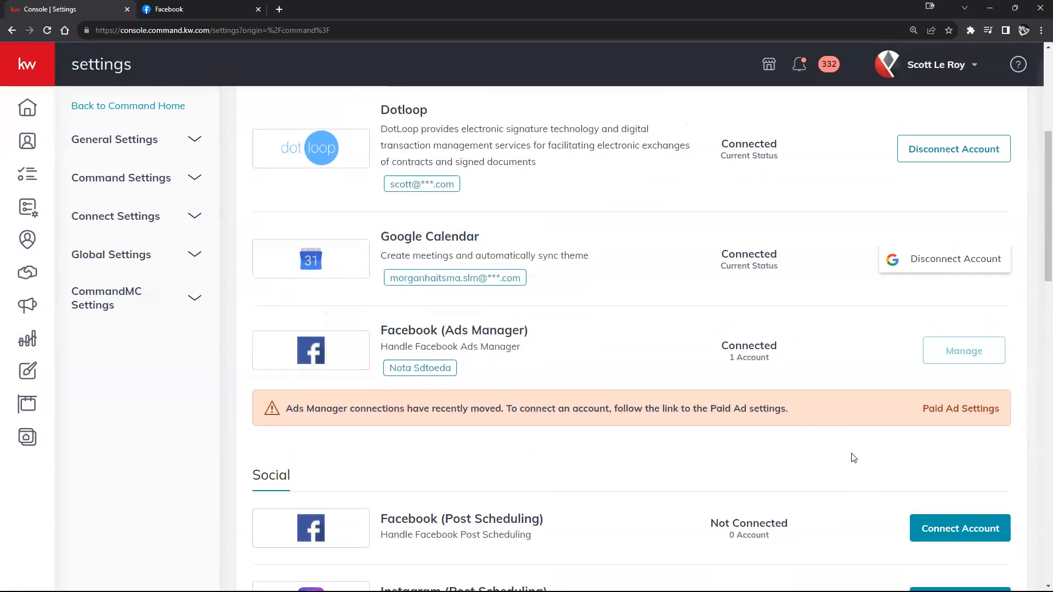
{"action": "scroll", "coordinate": [853, 458], "scroll_direction": "down", "scroll_amount": 2}
Step: Connect Facebook (Post Scheduling) to the teaching samples Facebook page
{"action": "left_click", "coordinate": [946, 436]}
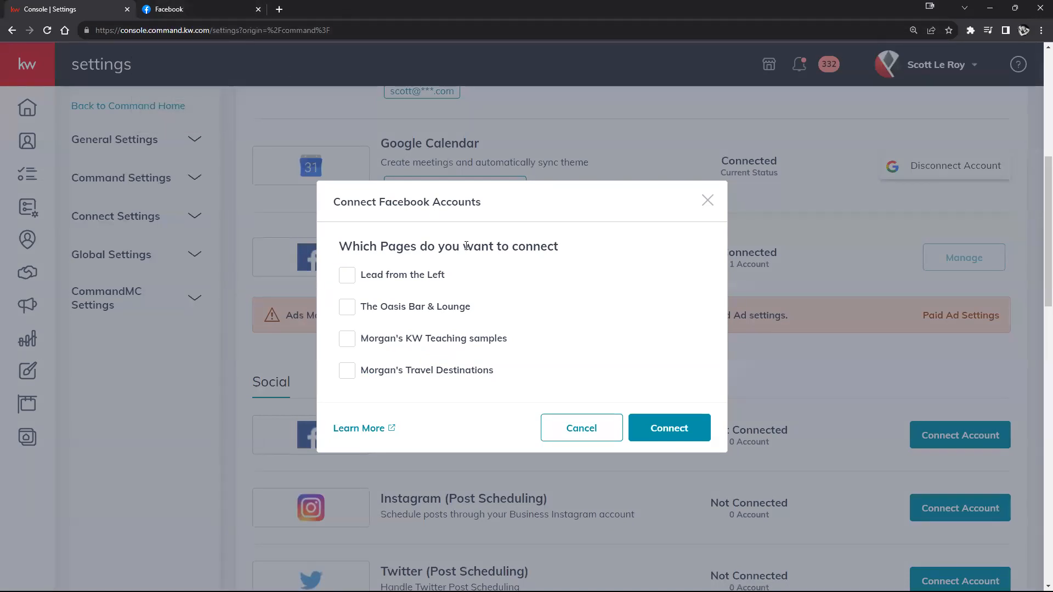
{"action": "left_click", "coordinate": [348, 339]}
{"action": "left_click", "coordinate": [667, 429]}
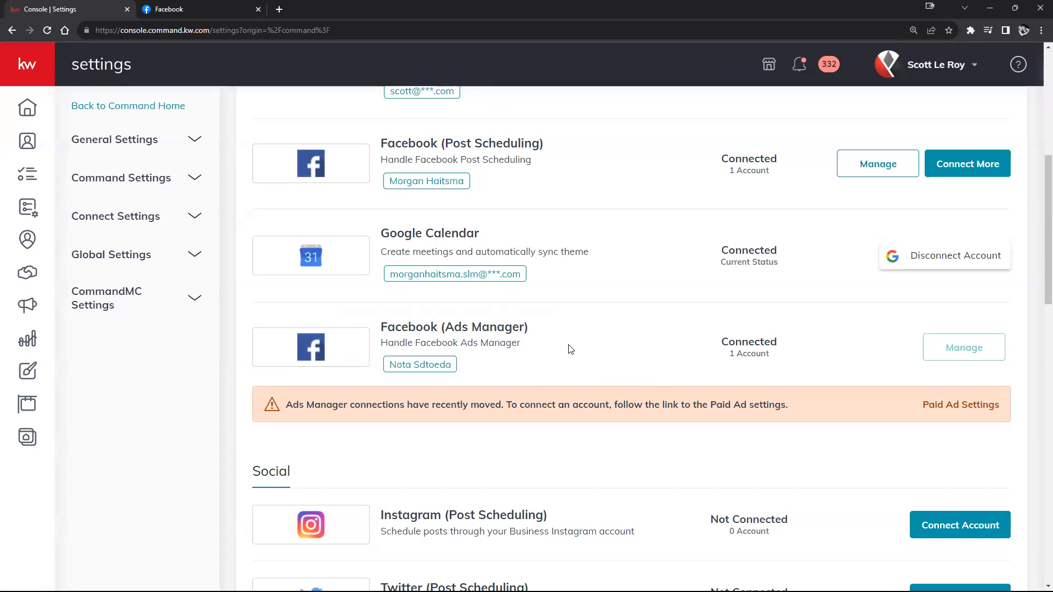
Step: Follow the Paid Ad Settings link in the Ads Manager notice to the Facebook Pages list
{"action": "left_click_drag", "start_coordinate": [261, 412], "coordinate": [996, 409]}
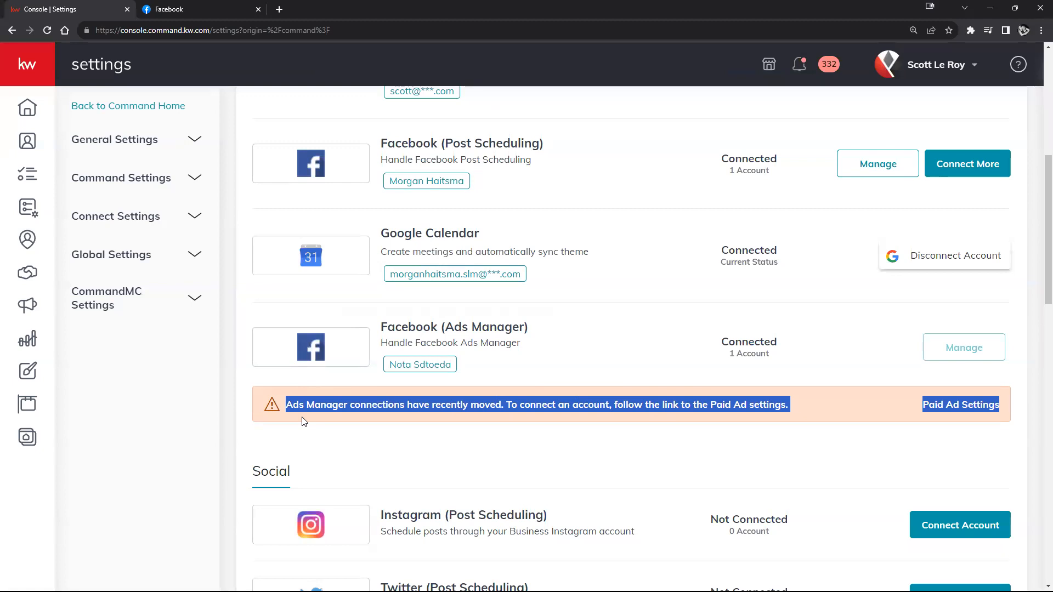
{"action": "left_click", "coordinate": [847, 359]}
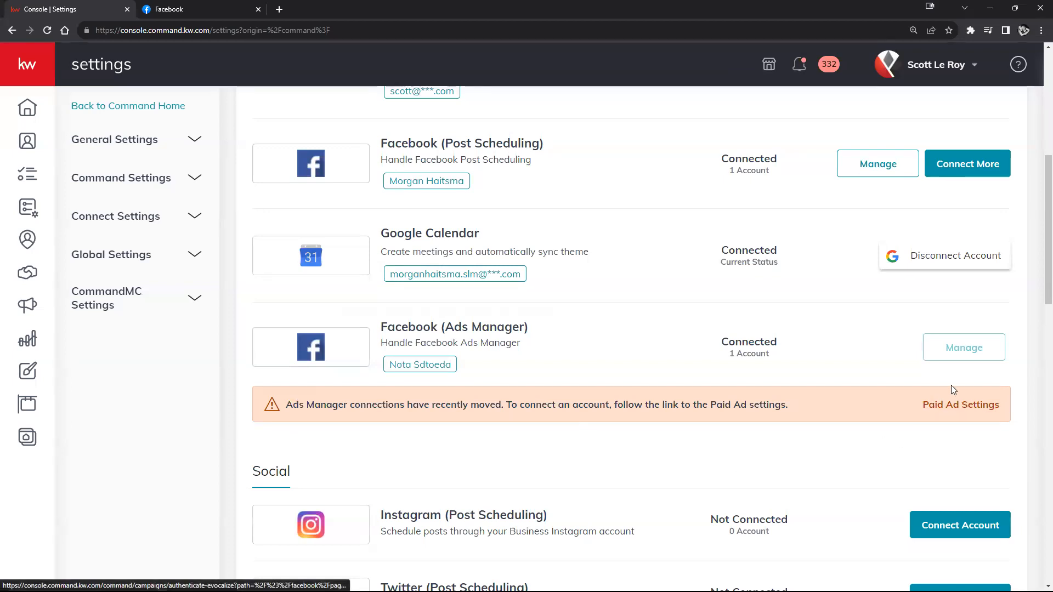
{"action": "left_click", "coordinate": [953, 409]}
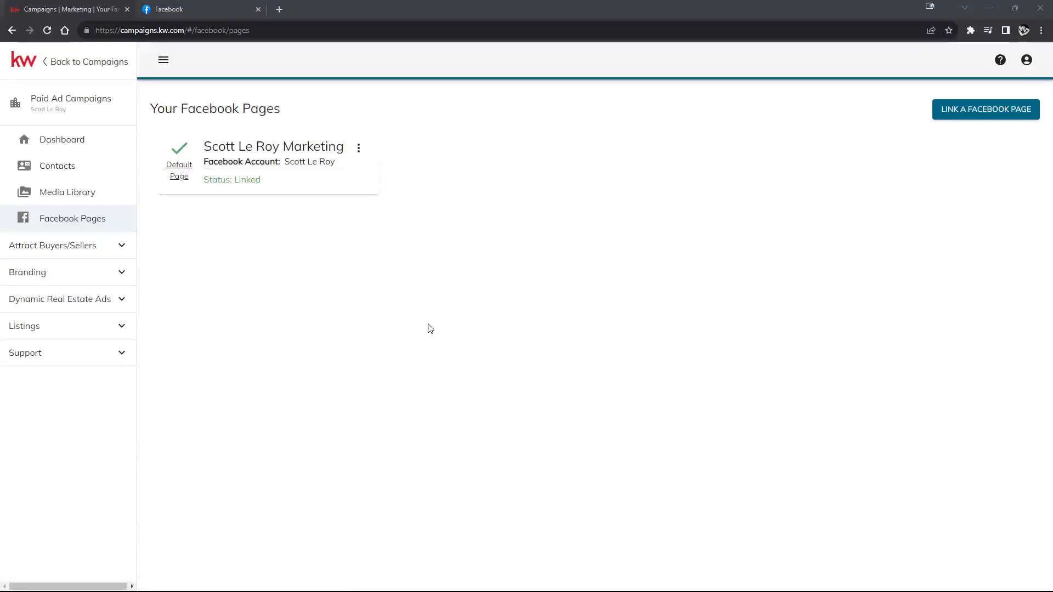
{"action": "left_click", "coordinate": [68, 11]}
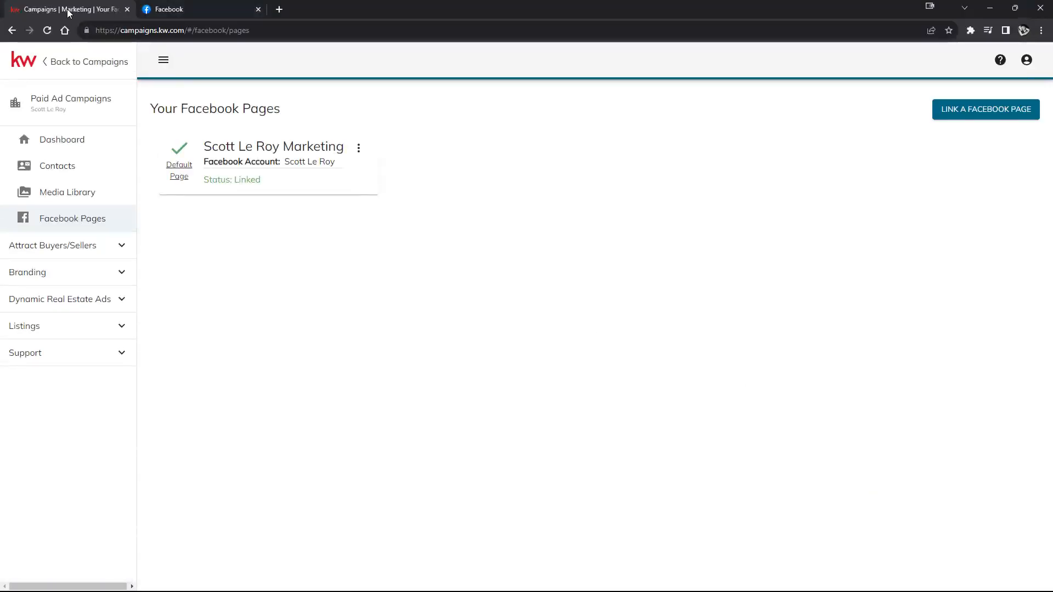
{"action": "left_click", "coordinate": [12, 31]}
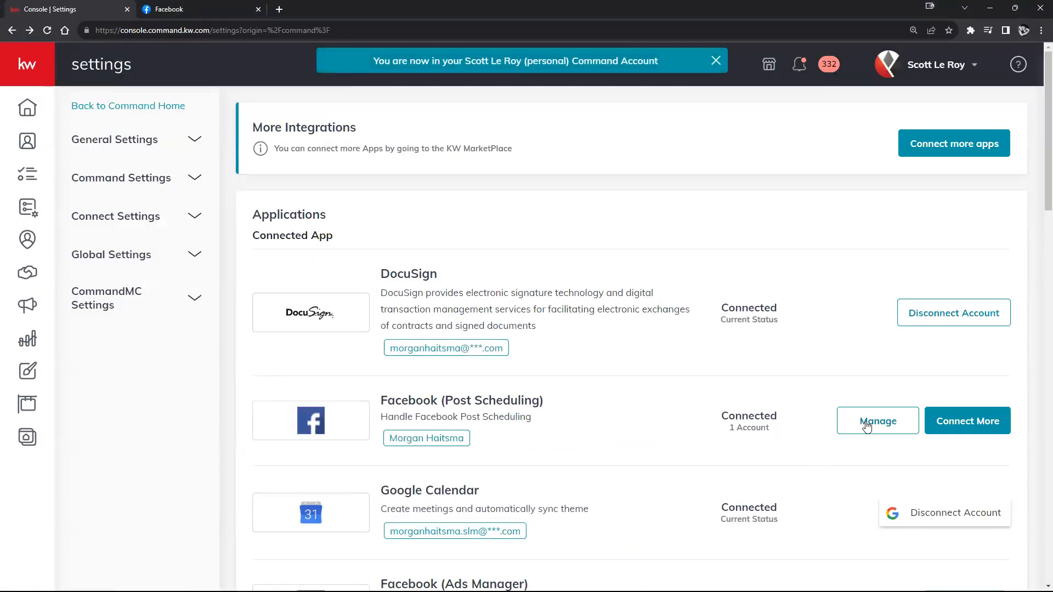
{"action": "scroll", "coordinate": [867, 427], "scroll_direction": "down", "scroll_amount": 4}
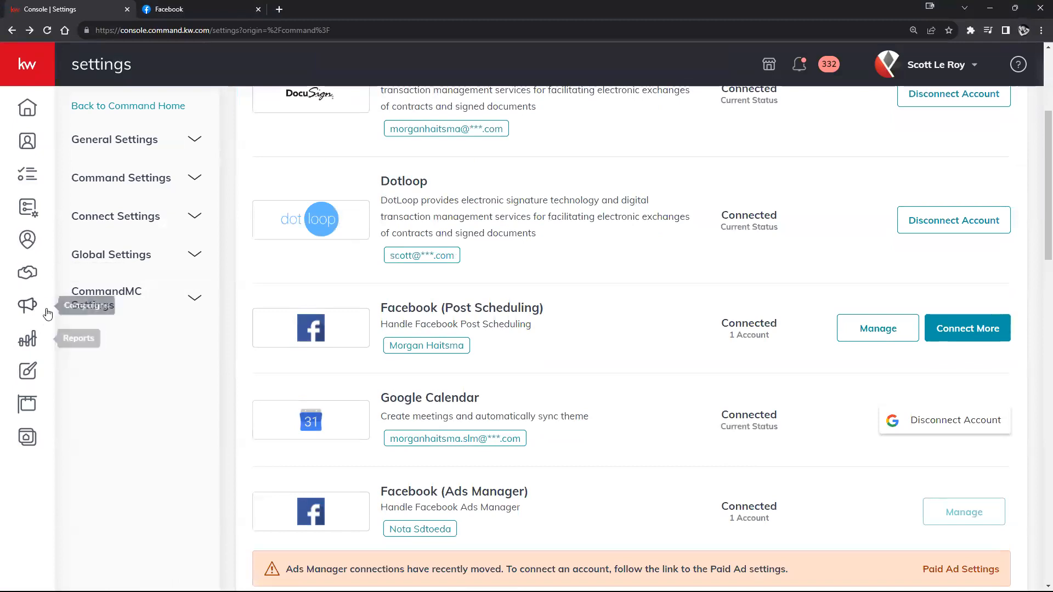
{"action": "left_click", "coordinate": [941, 573]}
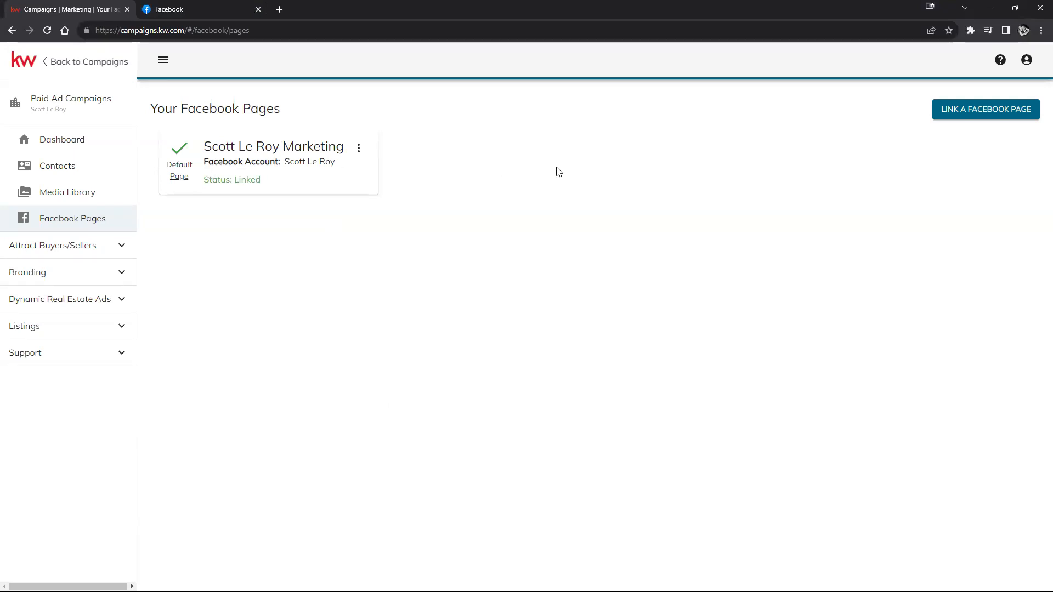
Step: Choose Link a Facebook Page, then Continue with Facebook
{"action": "left_click", "coordinate": [980, 113]}
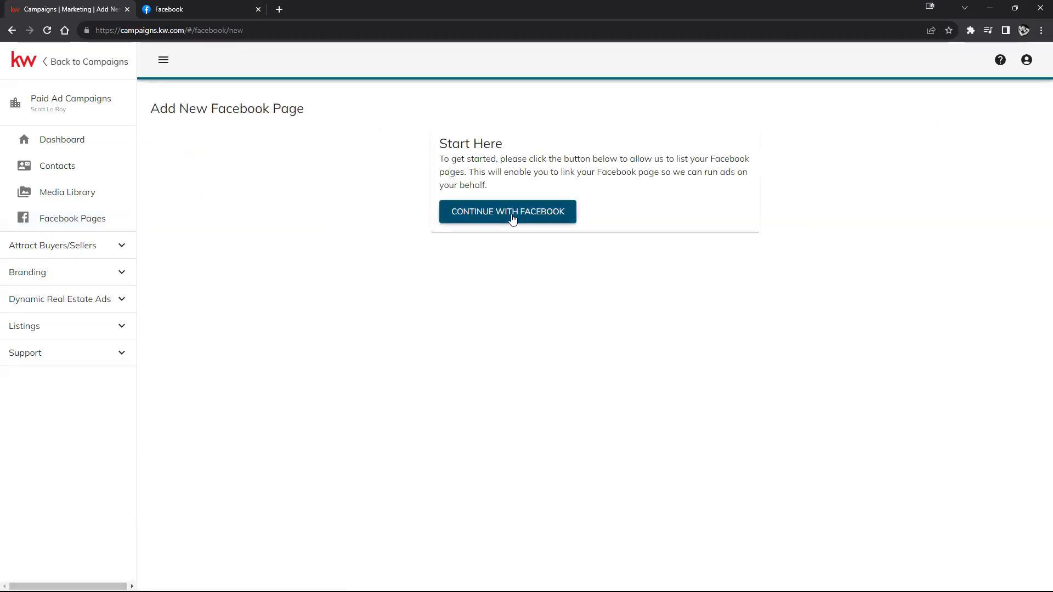
{"action": "left_click", "coordinate": [488, 218]}
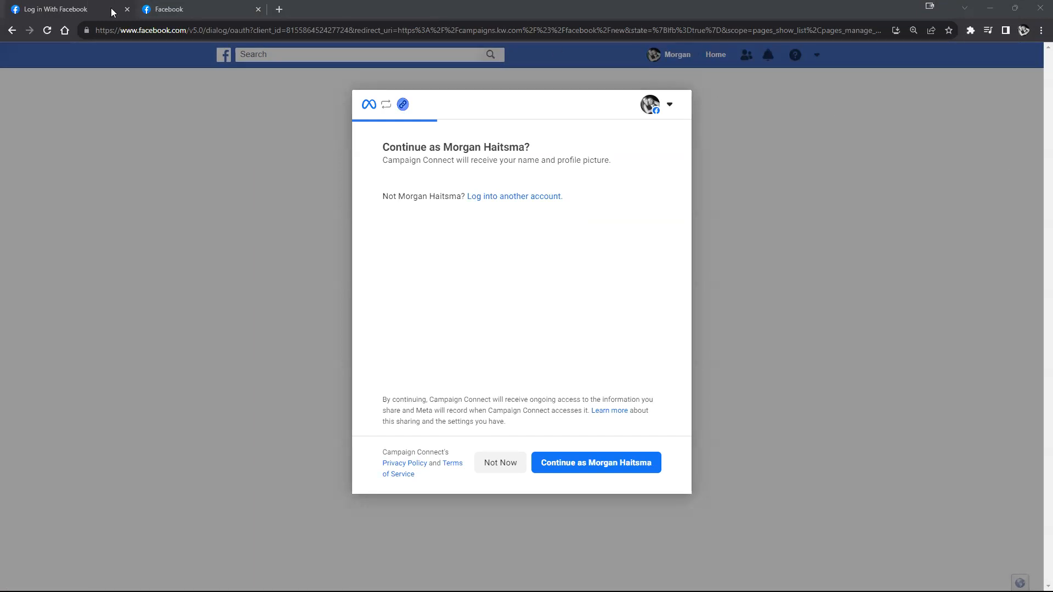
Step: Return to the Facebook authorization request and continue as the signed-in account
{"action": "left_click", "coordinate": [167, 9]}
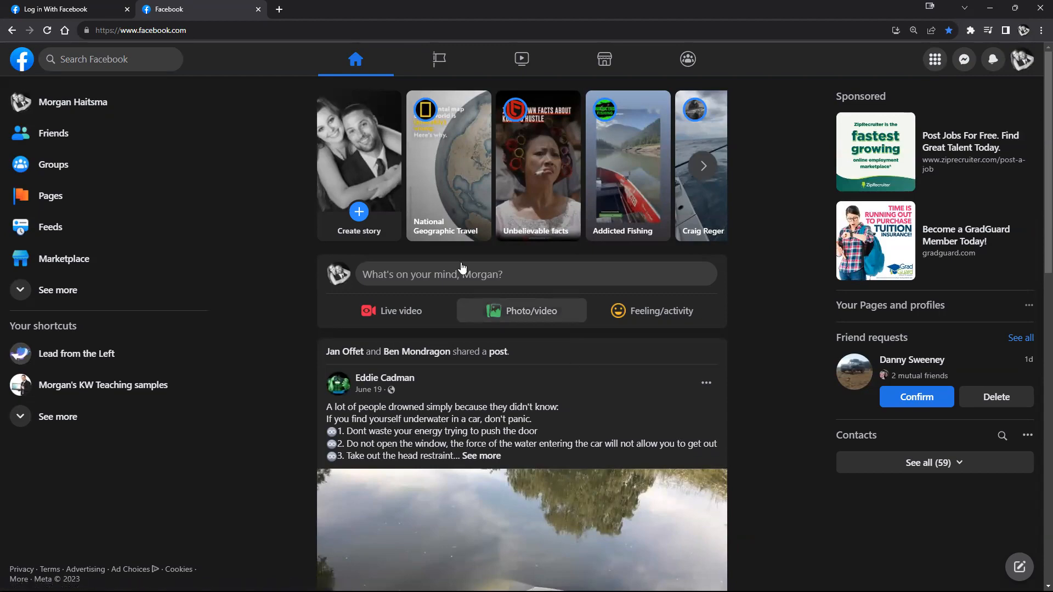
{"action": "left_click", "coordinate": [33, 8]}
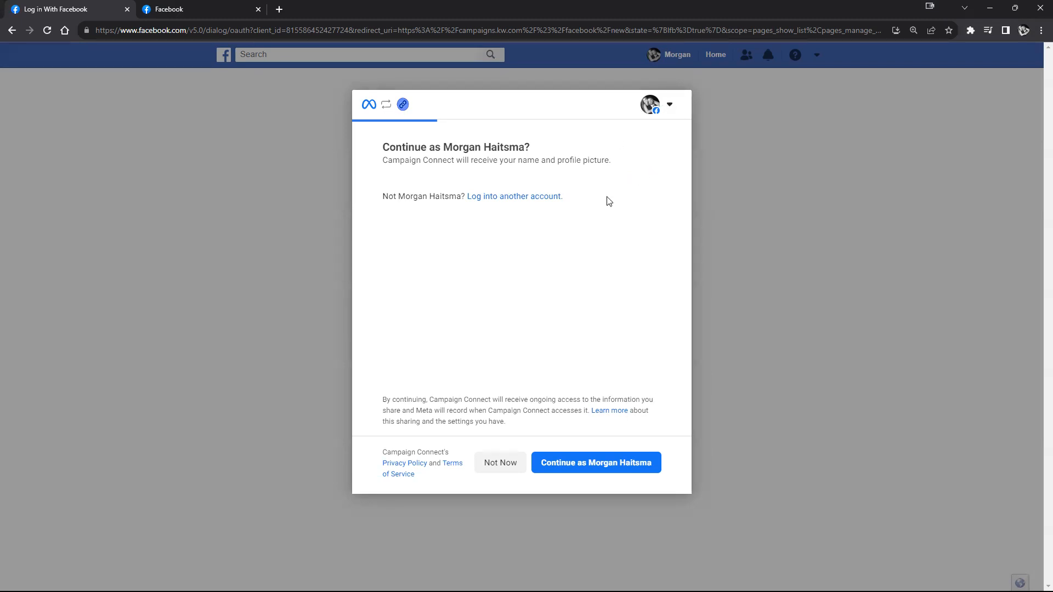
{"action": "left_click", "coordinate": [608, 469]}
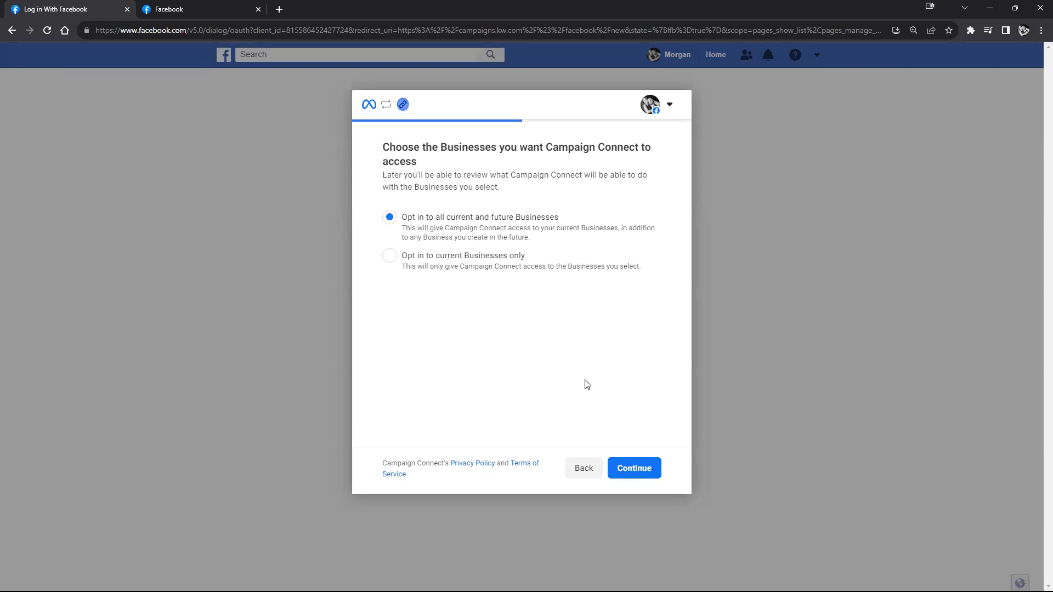
Step: Allow all Businesses, grant only the KW Teaching samples page, and save the permissions
{"action": "left_click", "coordinate": [622, 468]}
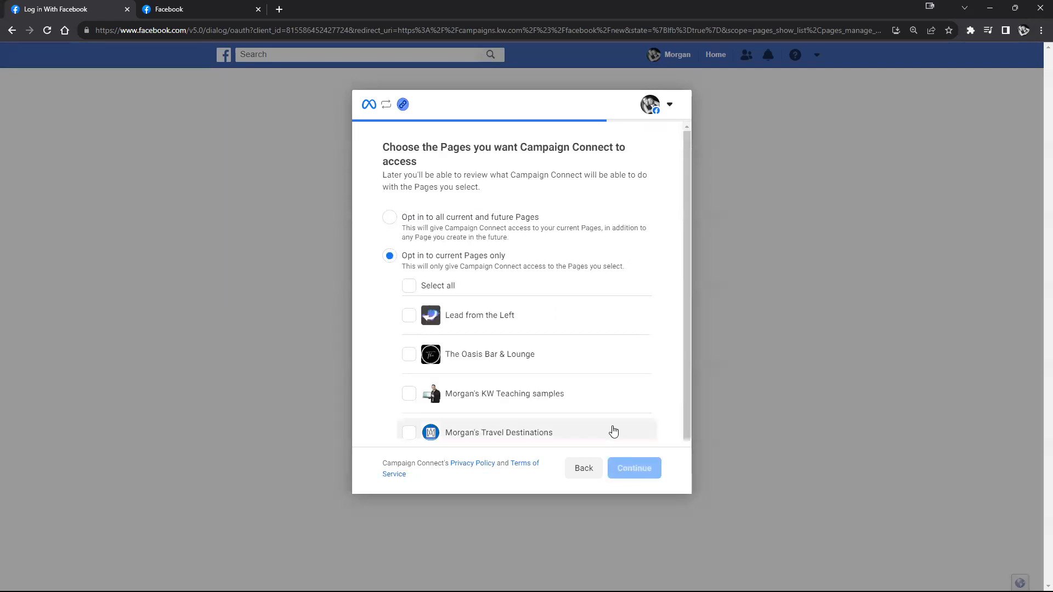
{"action": "scroll", "coordinate": [526, 284], "scroll_direction": "down", "scroll_amount": 1}
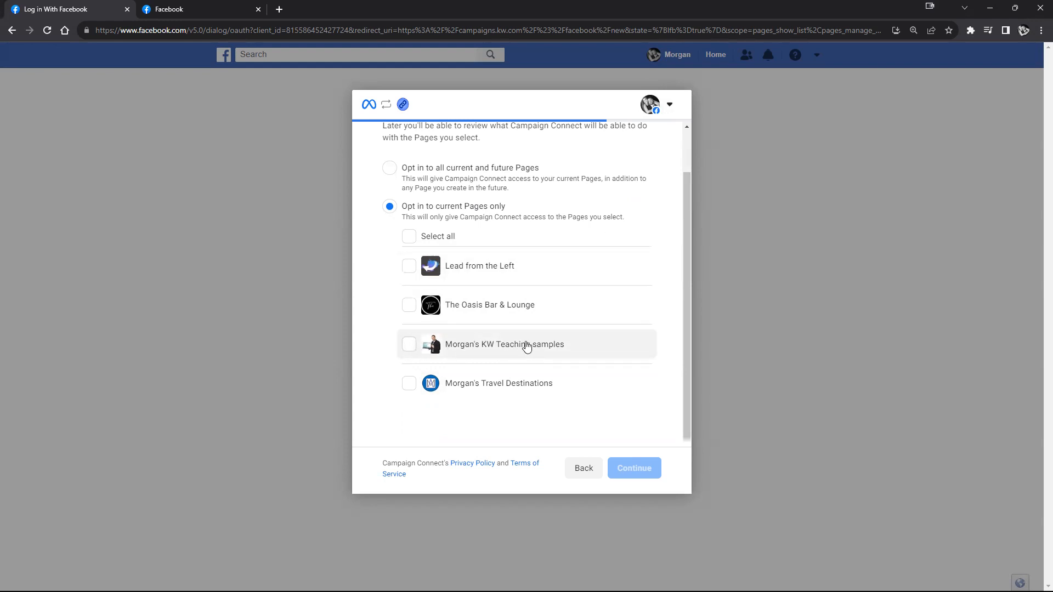
{"action": "left_click", "coordinate": [409, 347]}
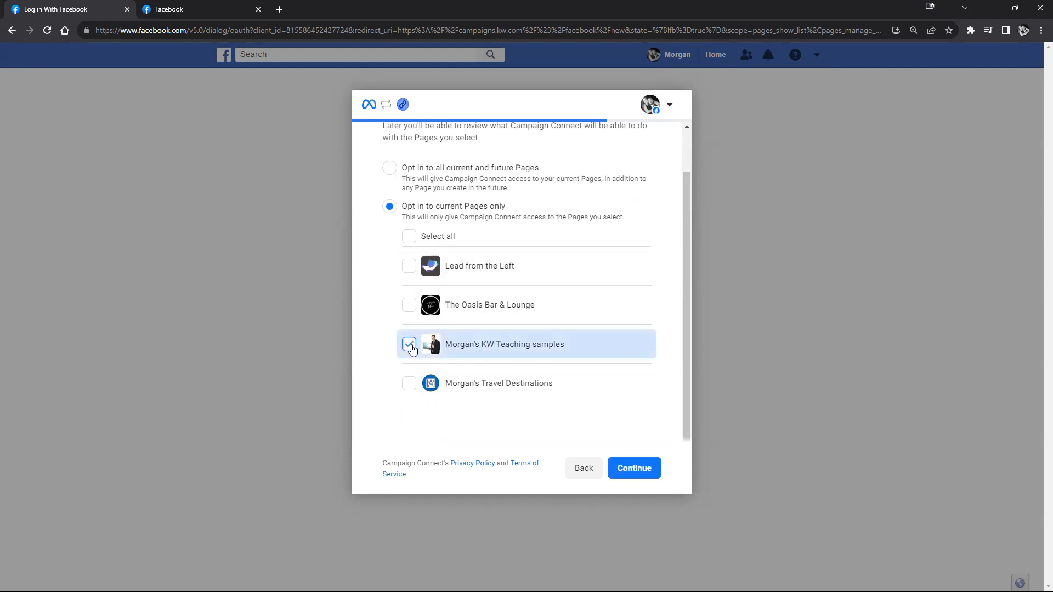
{"action": "left_click", "coordinate": [645, 473]}
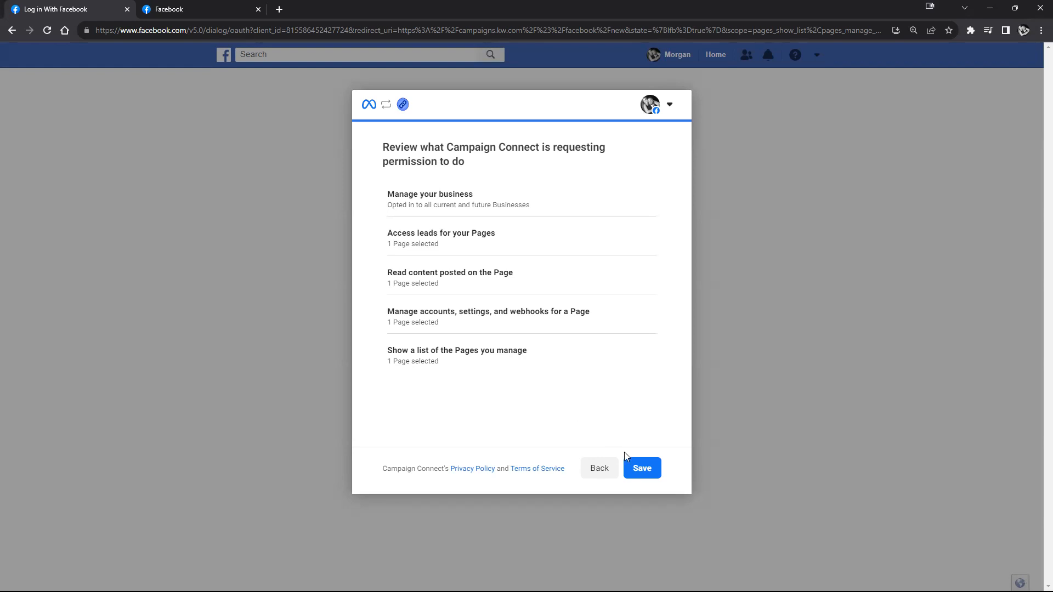
{"action": "left_click", "coordinate": [642, 474]}
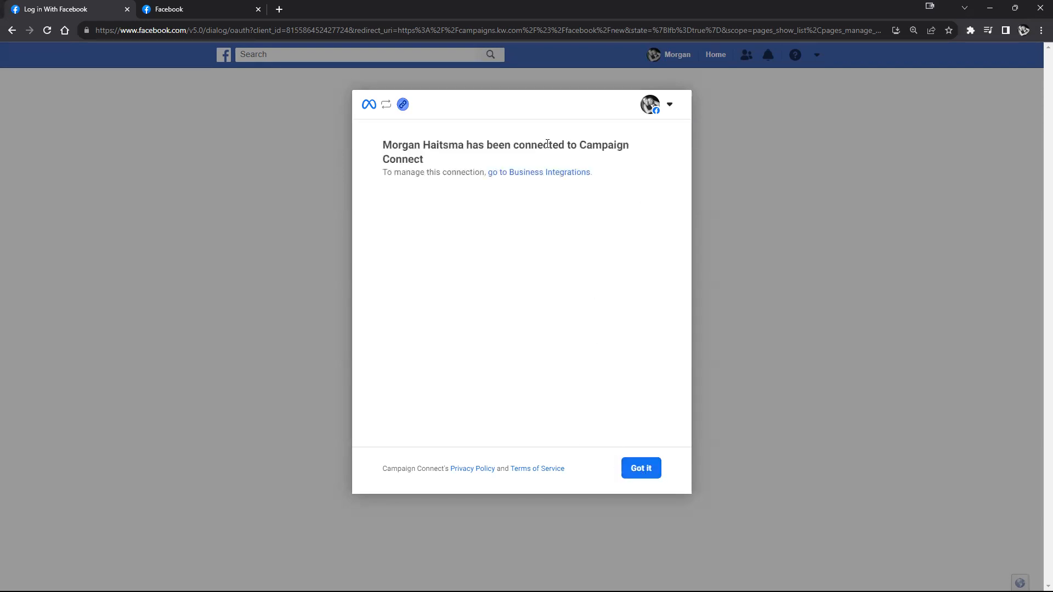
Step: Dismiss the Campaign Connect confirmation with Got it
{"action": "left_click_drag", "start_coordinate": [383, 149], "coordinate": [437, 160]}
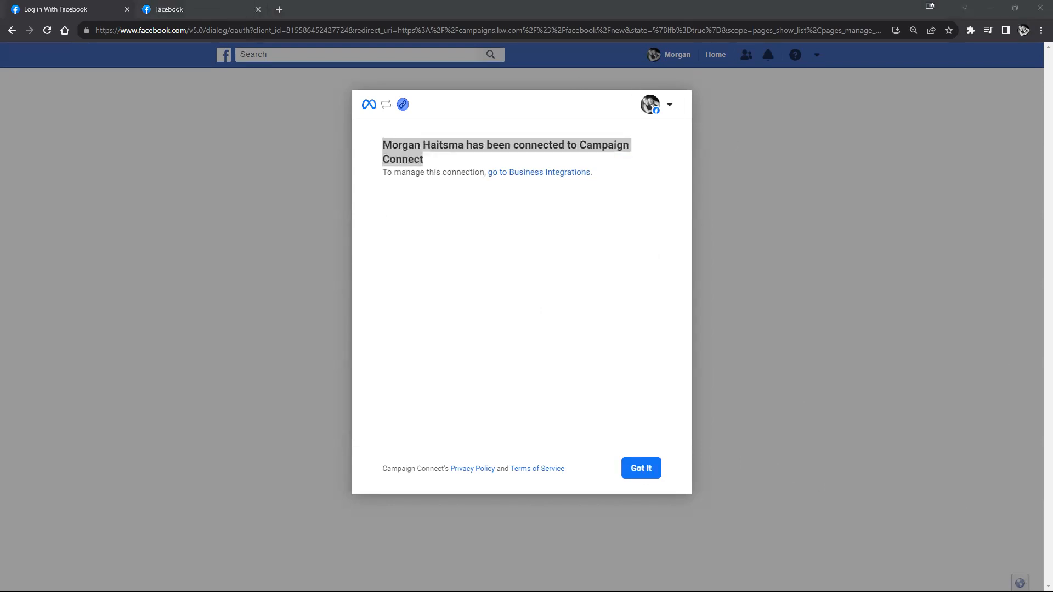
{"action": "left_click", "coordinate": [641, 469]}
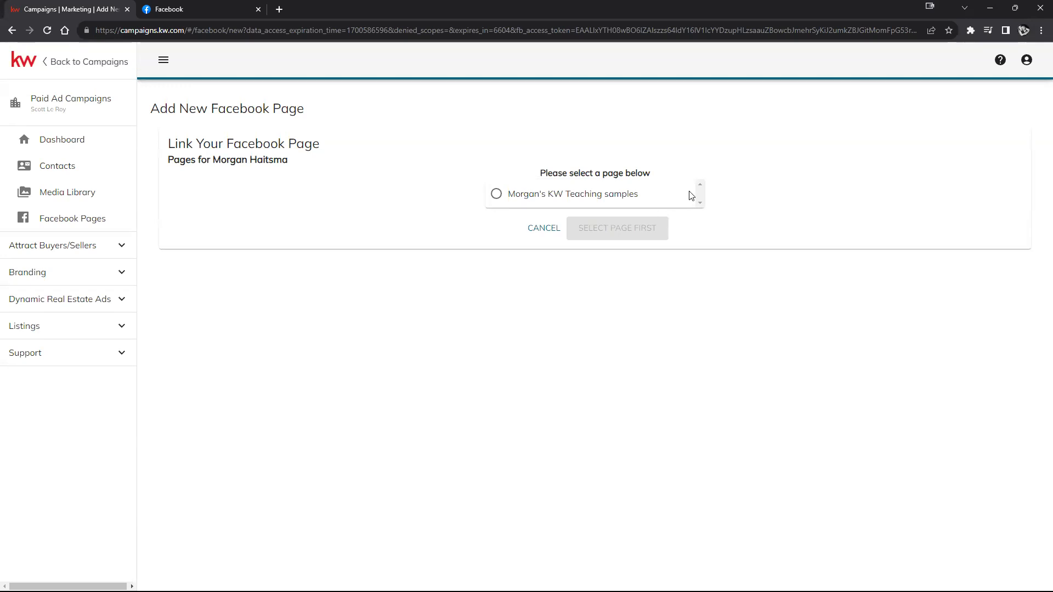
Step: Select the KW Teaching samples page and link it with Select page
{"action": "left_click", "coordinate": [540, 200]}
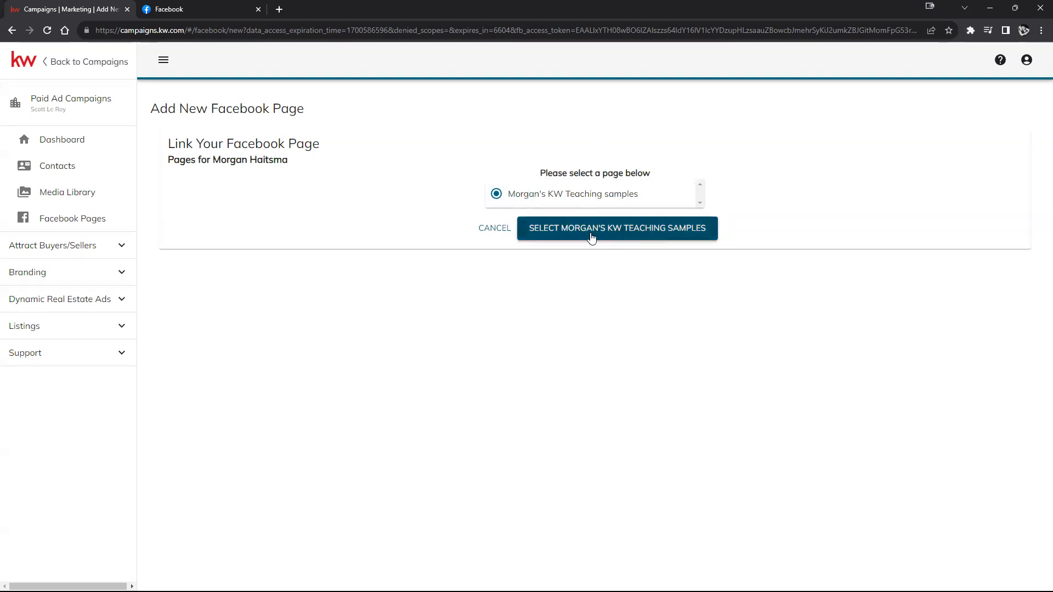
{"action": "left_click", "coordinate": [631, 235]}
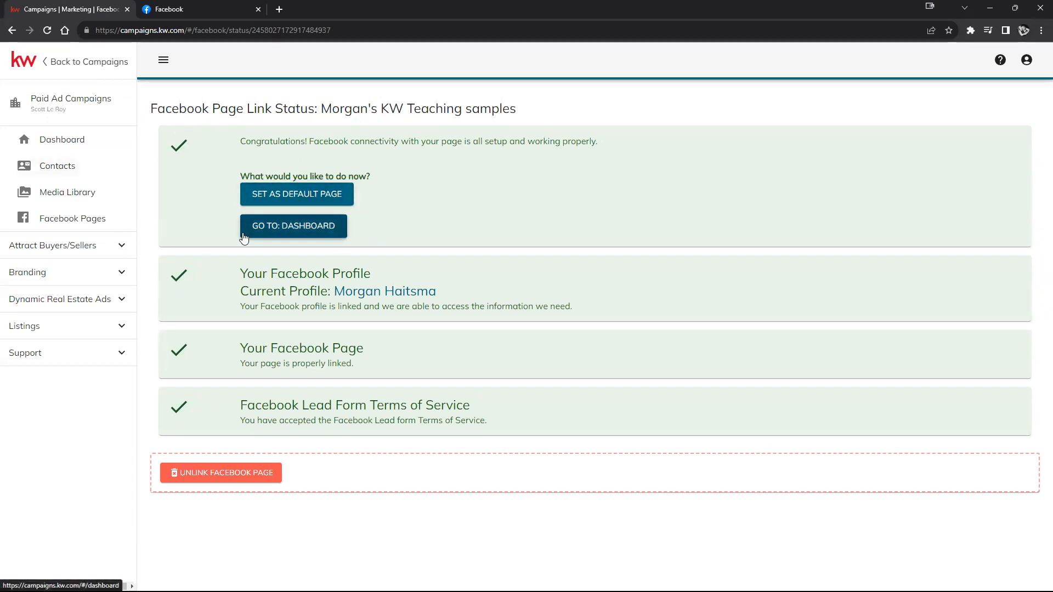
Step: Go to the KW Campaigns Paid Ad dashboard with its Listing, Attract Sellers and Attract Buyers templates
{"action": "left_click", "coordinate": [302, 236]}
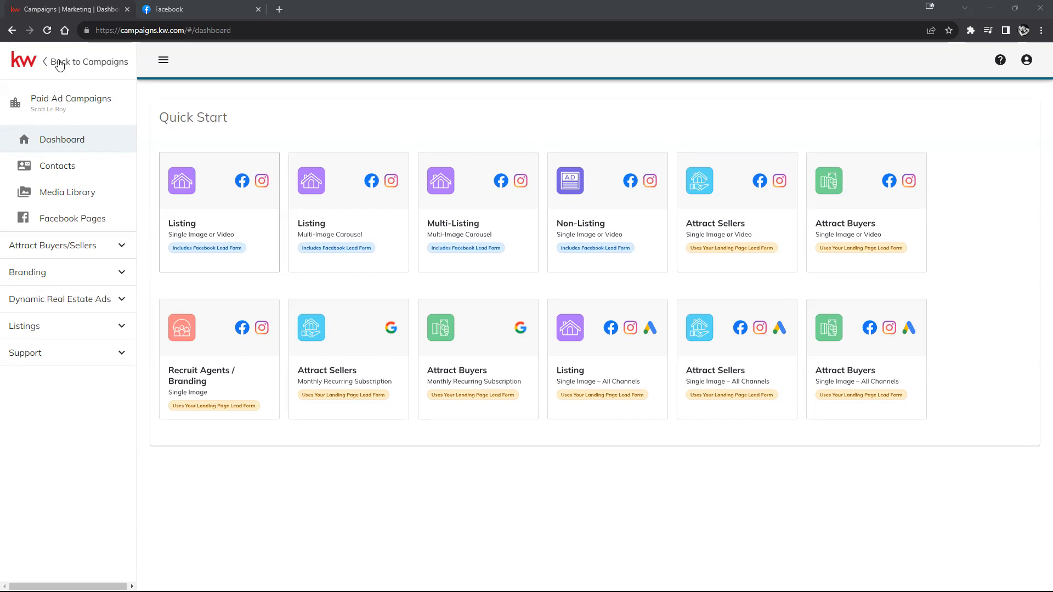
Step: Return to KW Command and show the Campaigns Dashboard with Paid Ad Quick Start links
{"action": "left_click", "coordinate": [79, 64]}
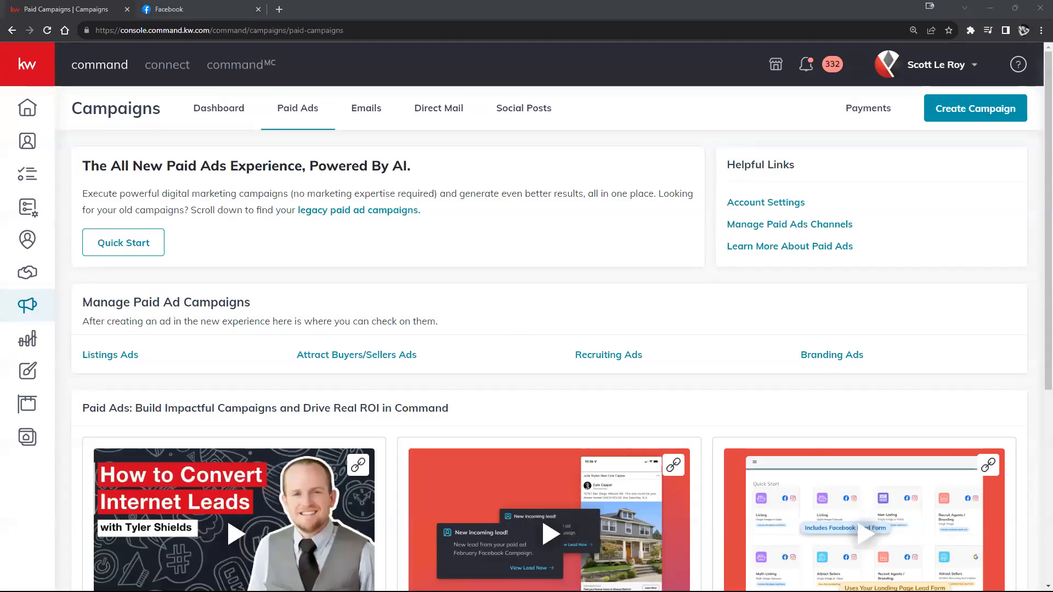
{"action": "mouse_move", "coordinate": [34, 107]}
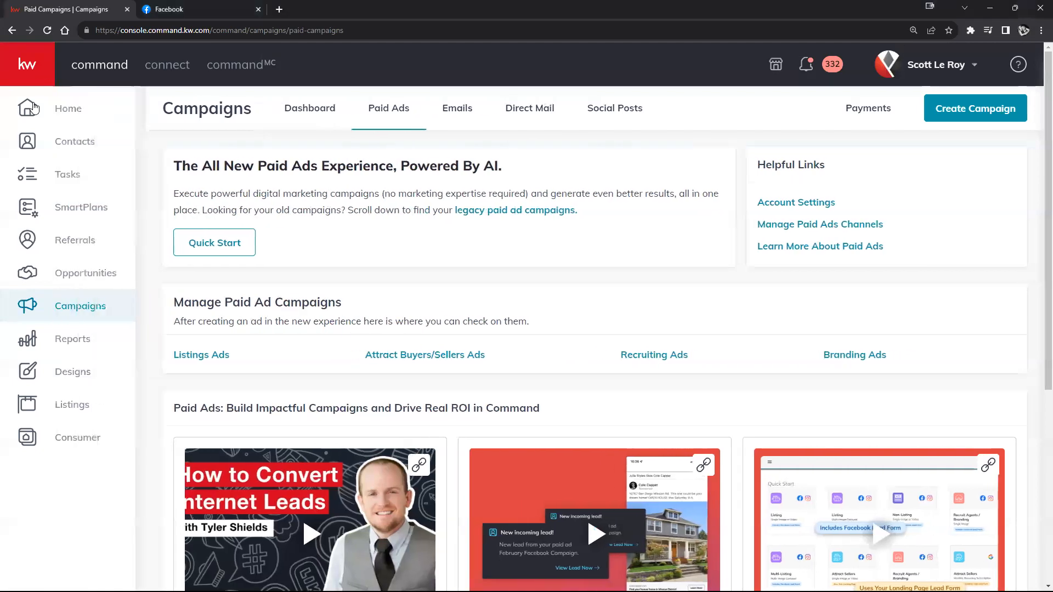
{"action": "left_click", "coordinate": [75, 311]}
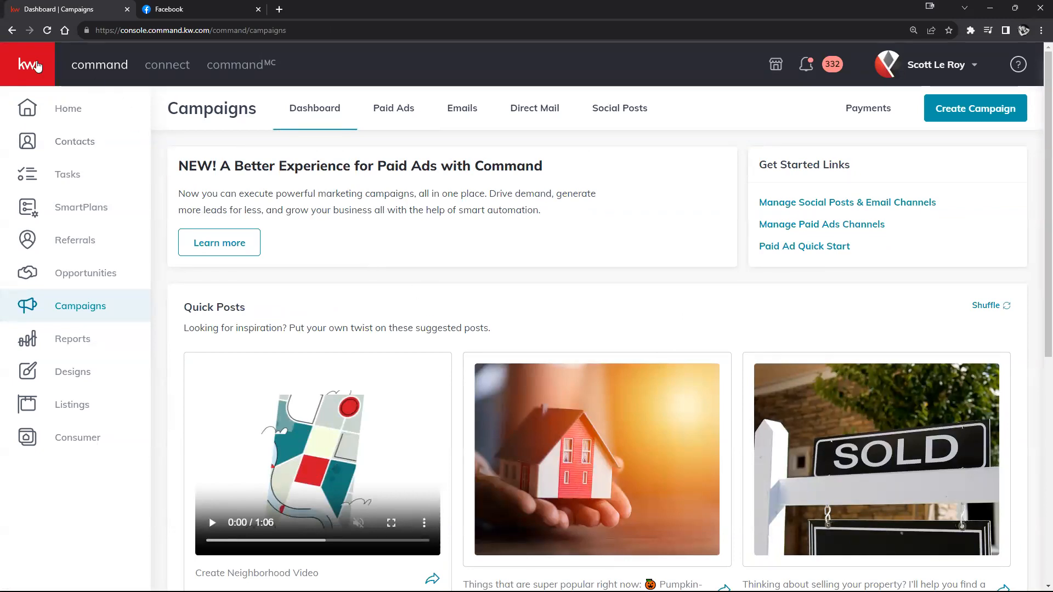
{"action": "left_click", "coordinate": [36, 66]}
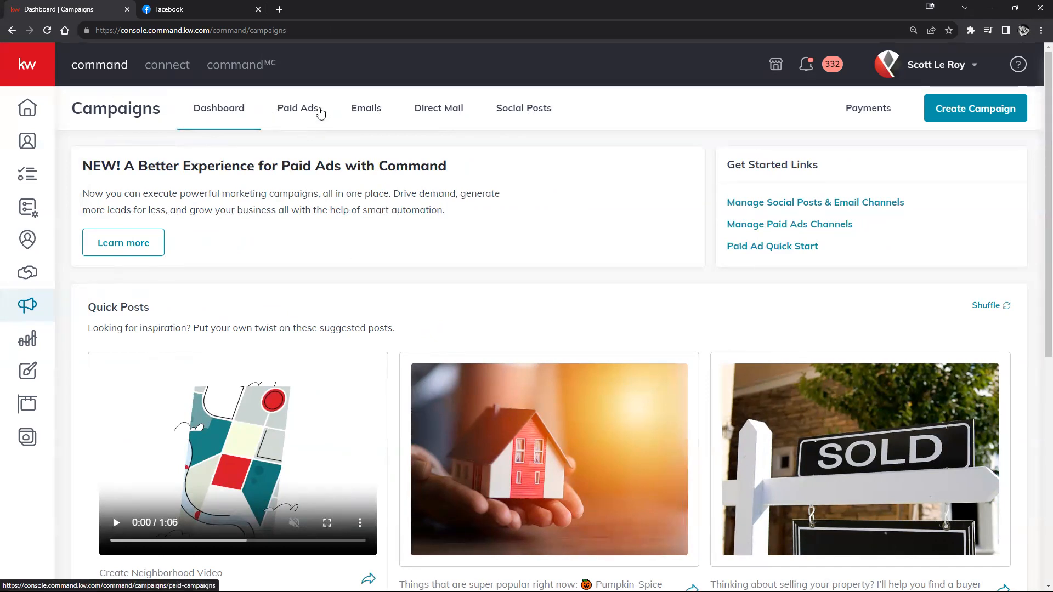
Step: Open the Paid Ads page and highlight the Paid Ads Experience and Legacy Paid Ad Campaigns headings
{"action": "left_click", "coordinate": [298, 111]}
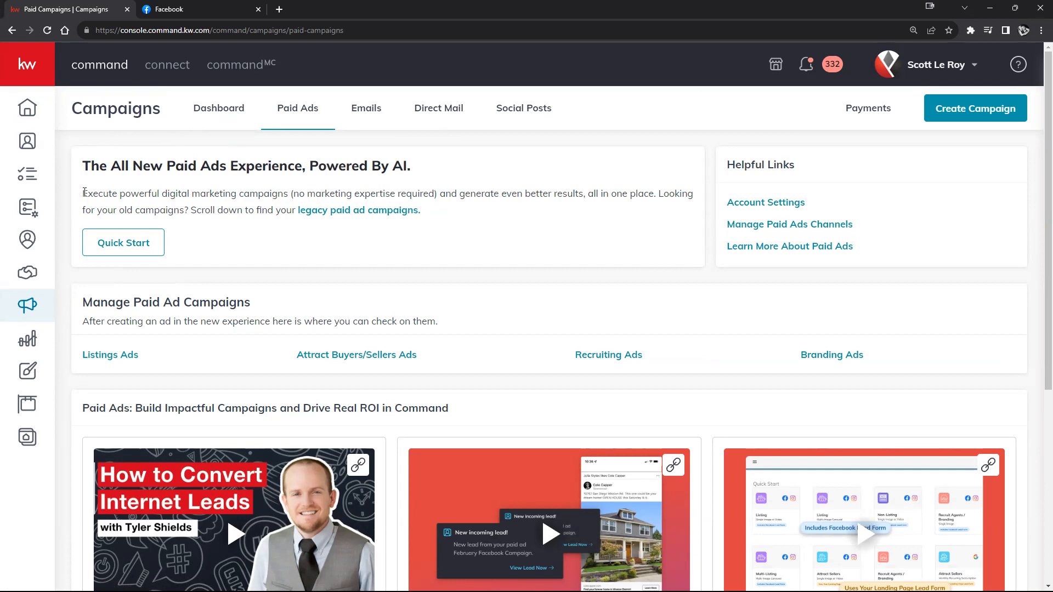
{"action": "left_click_drag", "start_coordinate": [85, 166], "coordinate": [422, 163]}
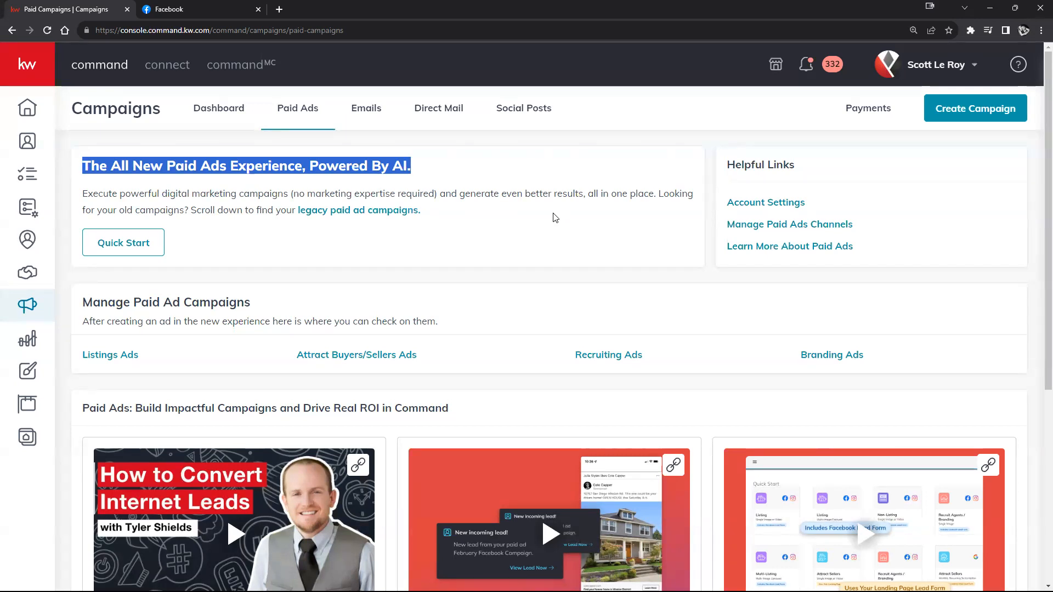
{"action": "scroll", "coordinate": [618, 209], "scroll_direction": "down", "scroll_amount": 5}
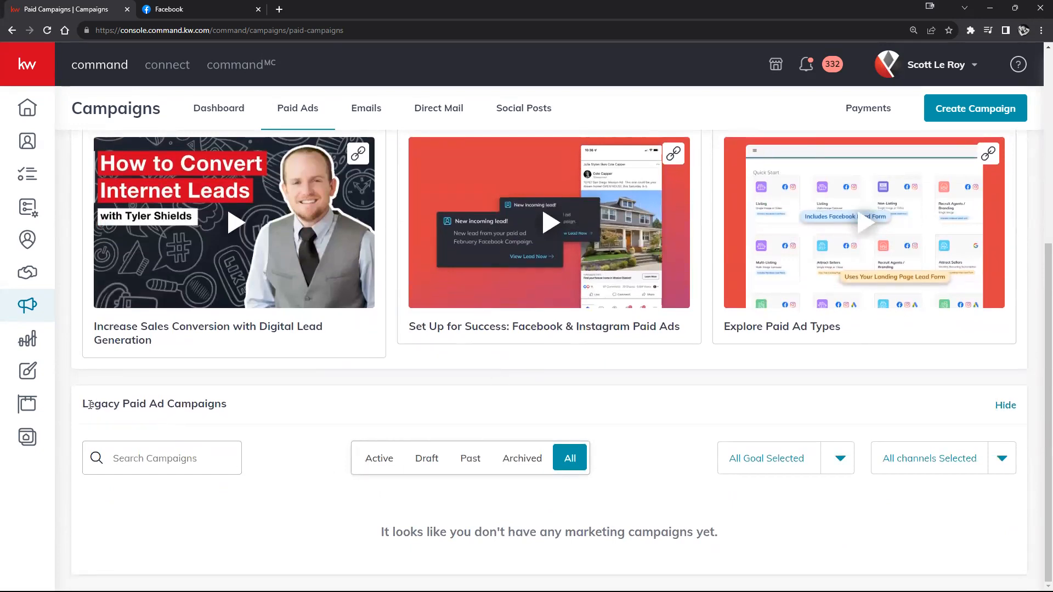
{"action": "left_click_drag", "start_coordinate": [85, 406], "coordinate": [230, 405]}
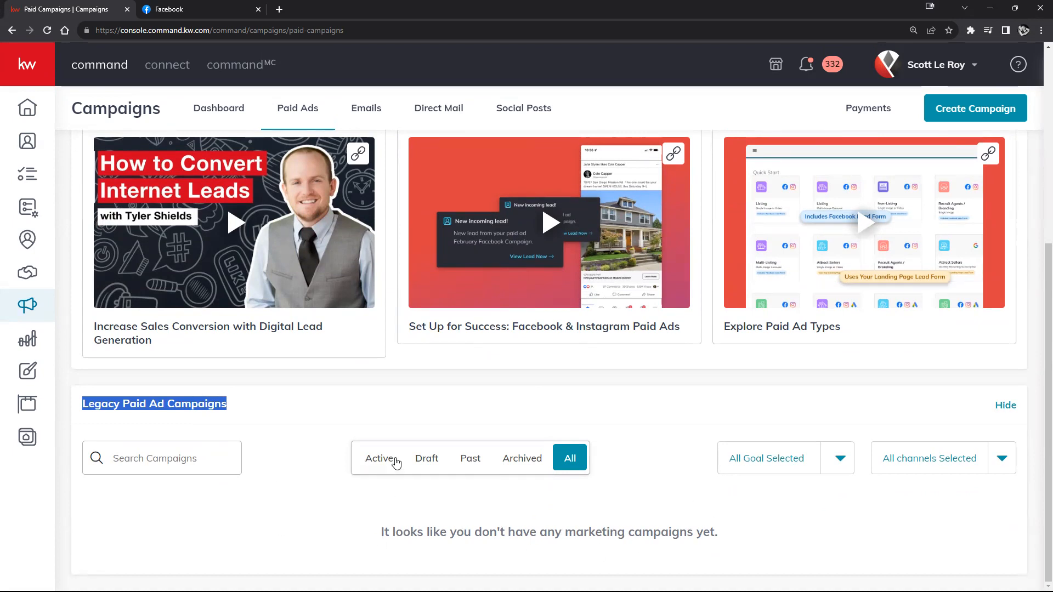
Step: Filter legacy campaigns by Draft, Active, Past, Archived, then All, confirming none exist
{"action": "left_click", "coordinate": [417, 460]}
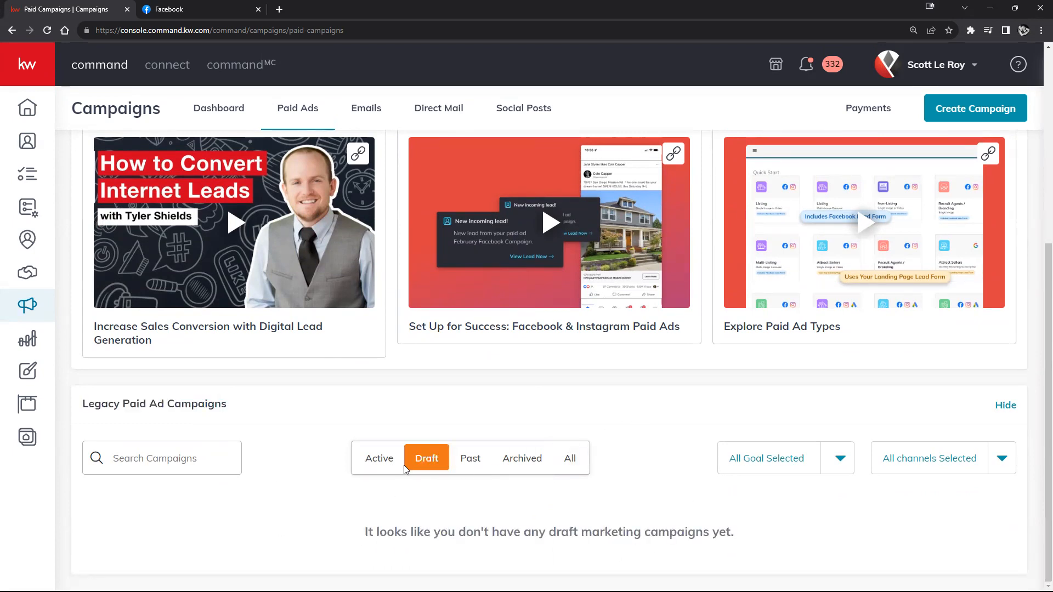
{"action": "left_click", "coordinate": [373, 458]}
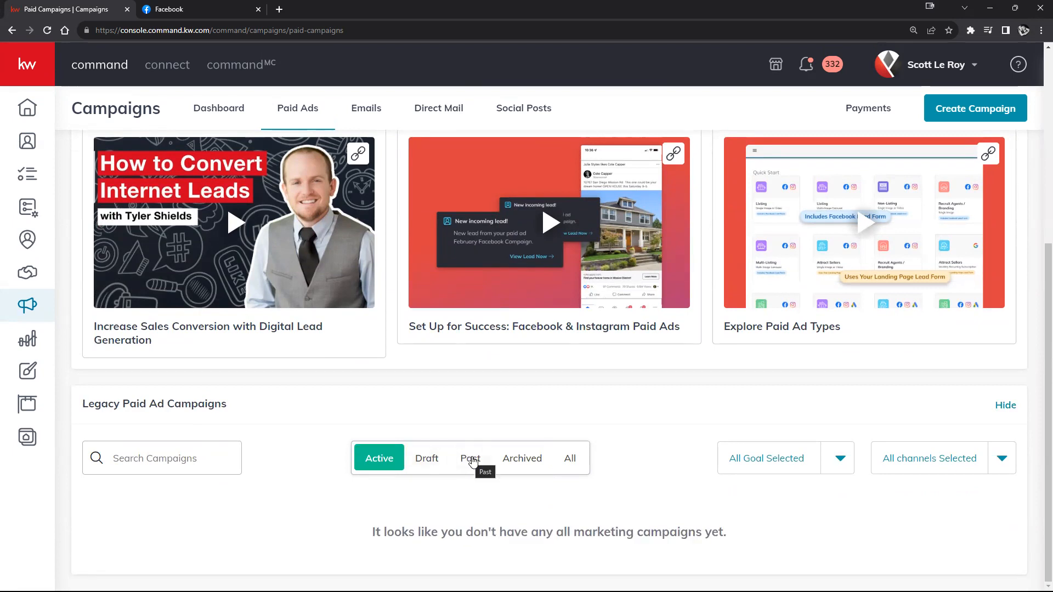
{"action": "left_click", "coordinate": [470, 459]}
{"action": "left_click", "coordinate": [507, 460]}
{"action": "left_click", "coordinate": [571, 460]}
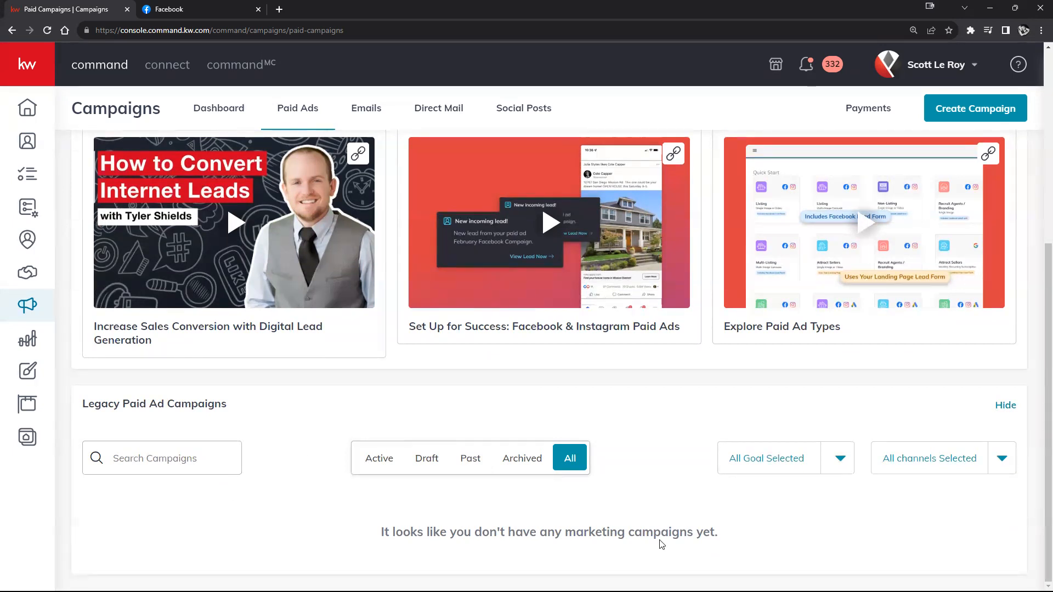
{"action": "scroll", "coordinate": [661, 543], "scroll_direction": "up", "scroll_amount": 3}
{"action": "scroll", "coordinate": [656, 521], "scroll_direction": "down", "scroll_amount": 3}
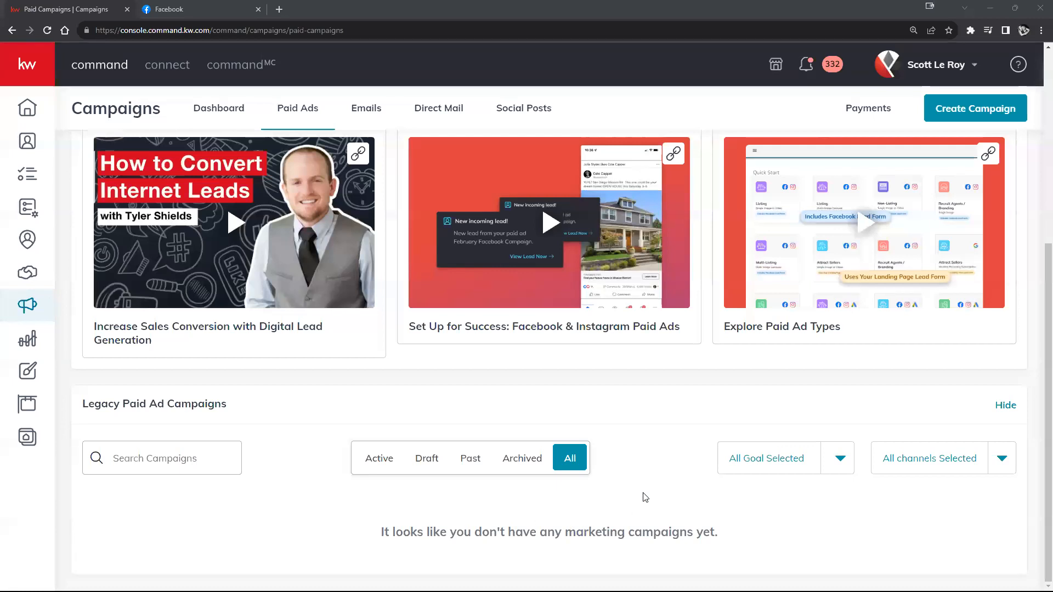
{"action": "scroll", "coordinate": [646, 498], "scroll_direction": "up", "scroll_amount": 5}
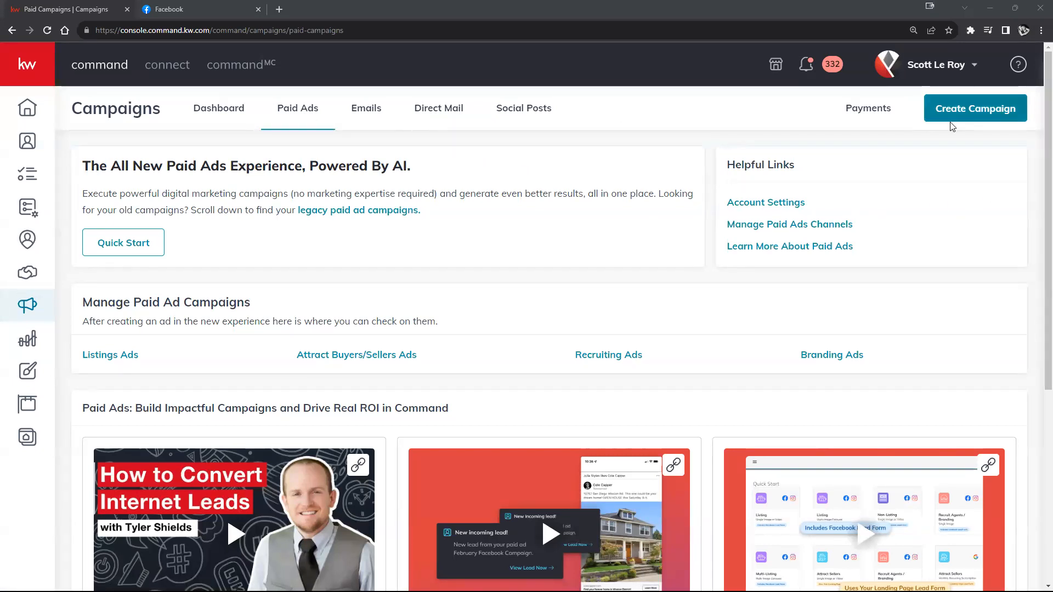
Step: Start a new campaign and choose the paid ad campaign option
{"action": "left_click", "coordinate": [990, 113]}
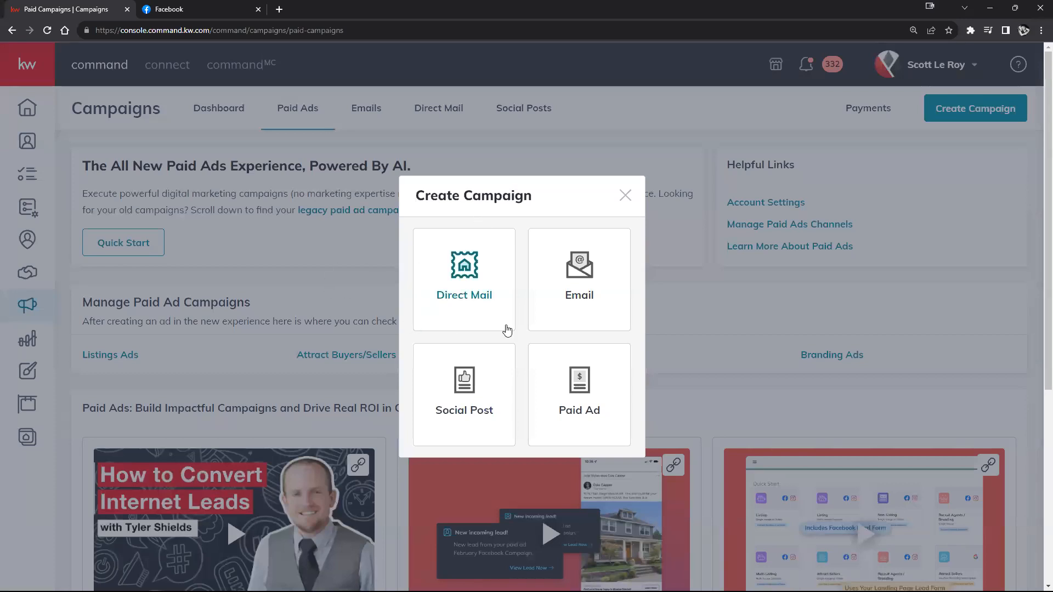
{"action": "right_click", "coordinate": [627, 198]}
{"action": "left_click", "coordinate": [577, 197]}
{"action": "left_click", "coordinate": [587, 423]}
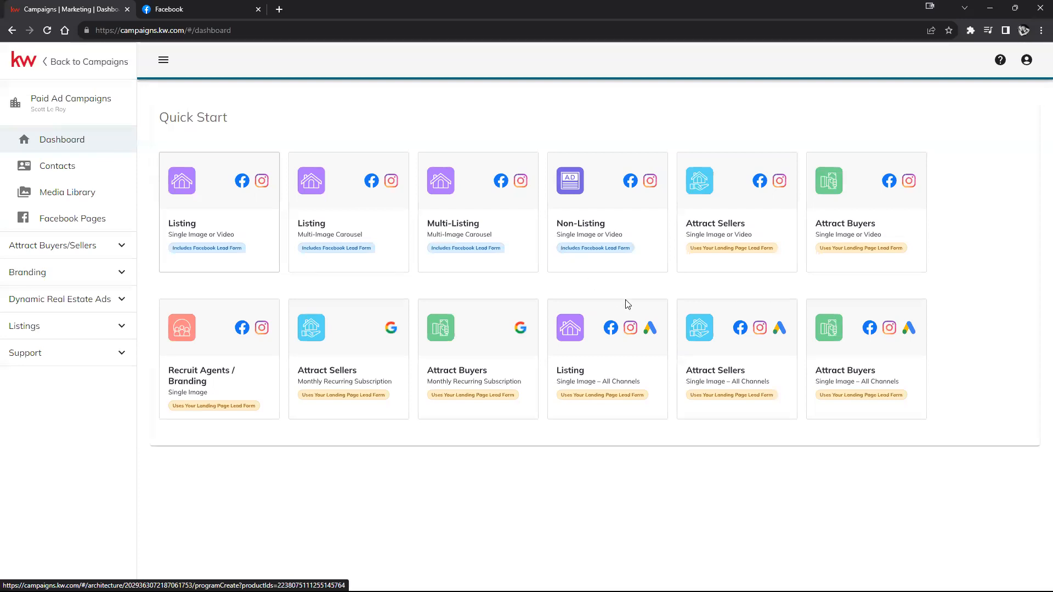
Step: Back on Paid Ads, preview and close the campaign type chooser, then highlight the intro text
{"action": "left_click", "coordinate": [90, 66]}
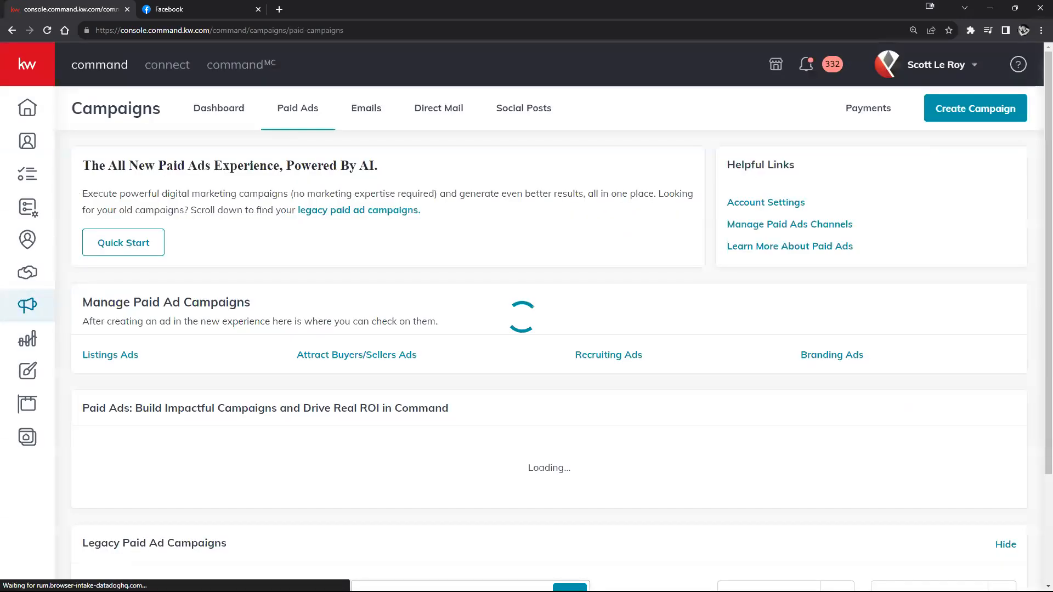
{"action": "left_click", "coordinate": [940, 107]}
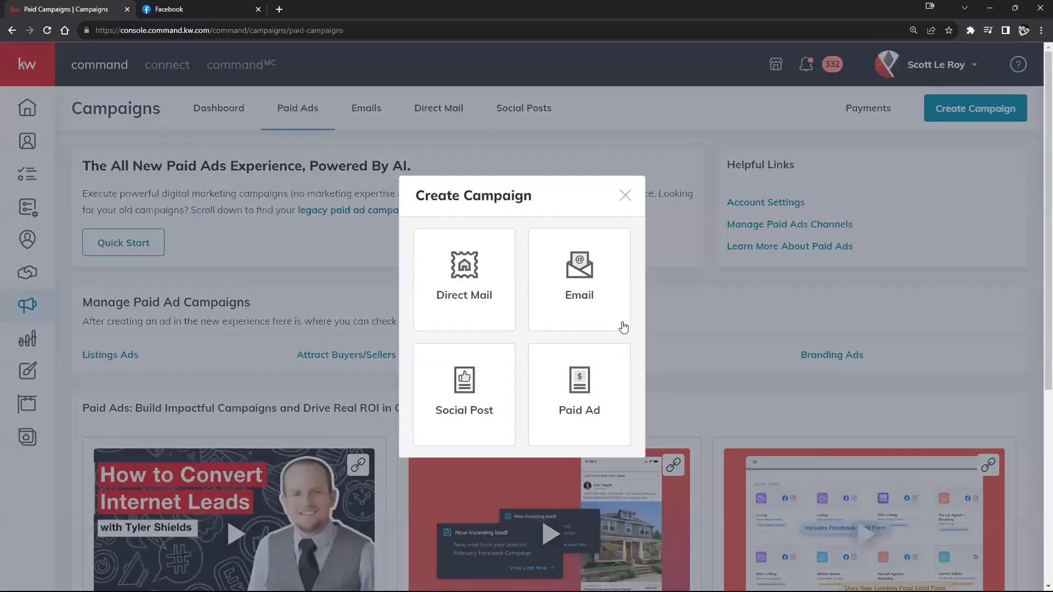
{"action": "left_click", "coordinate": [837, 275]}
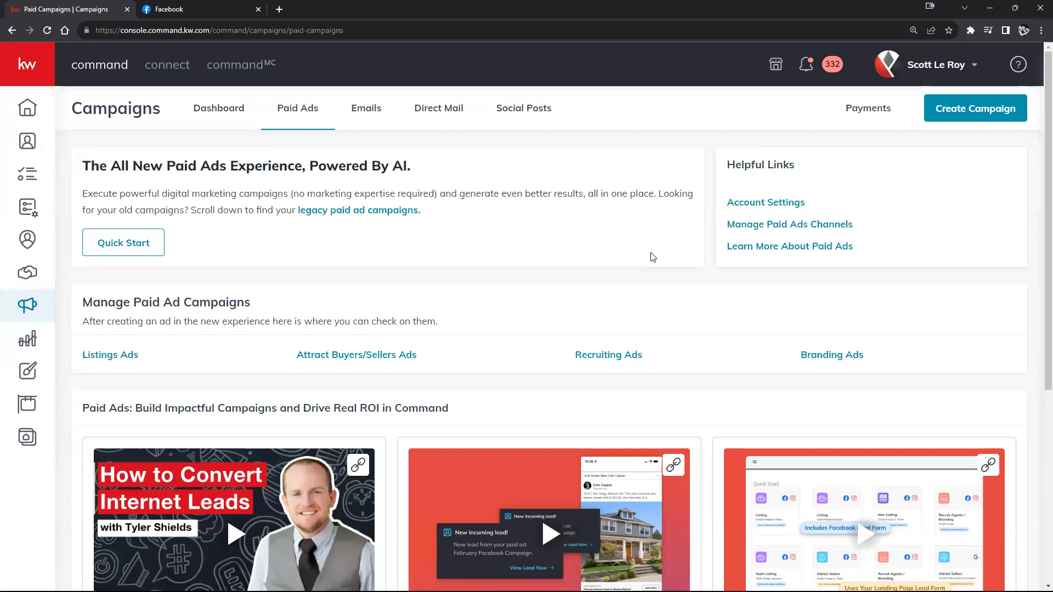
{"action": "left_click_drag", "start_coordinate": [86, 165], "coordinate": [501, 226]}
{"action": "left_click", "coordinate": [500, 225]}
{"action": "scroll", "coordinate": [411, 229], "scroll_direction": "down", "scroll_amount": 5}
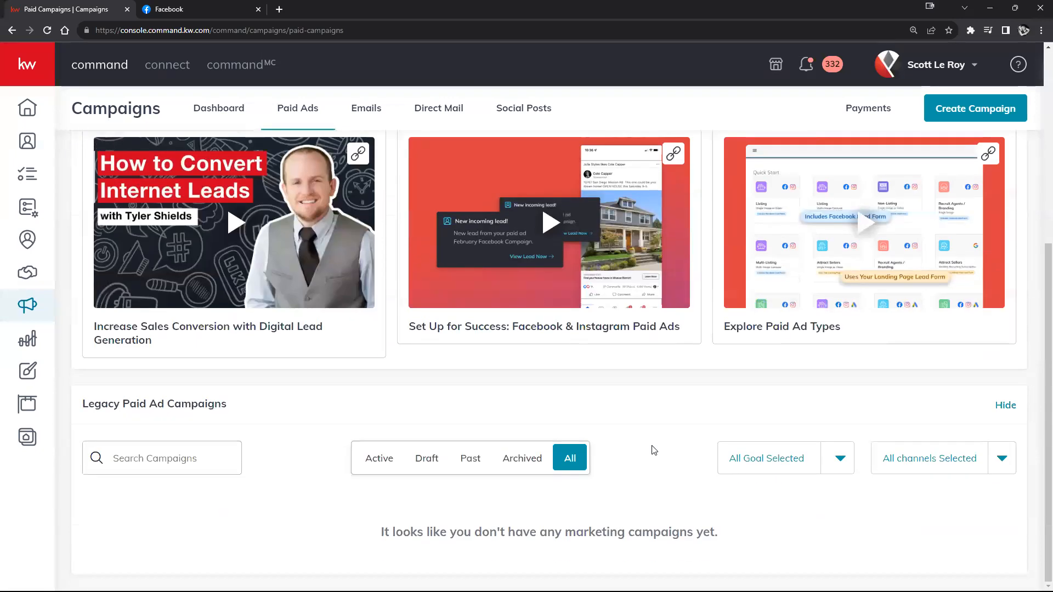
{"action": "scroll", "coordinate": [529, 508], "scroll_direction": "up", "scroll_amount": 5}
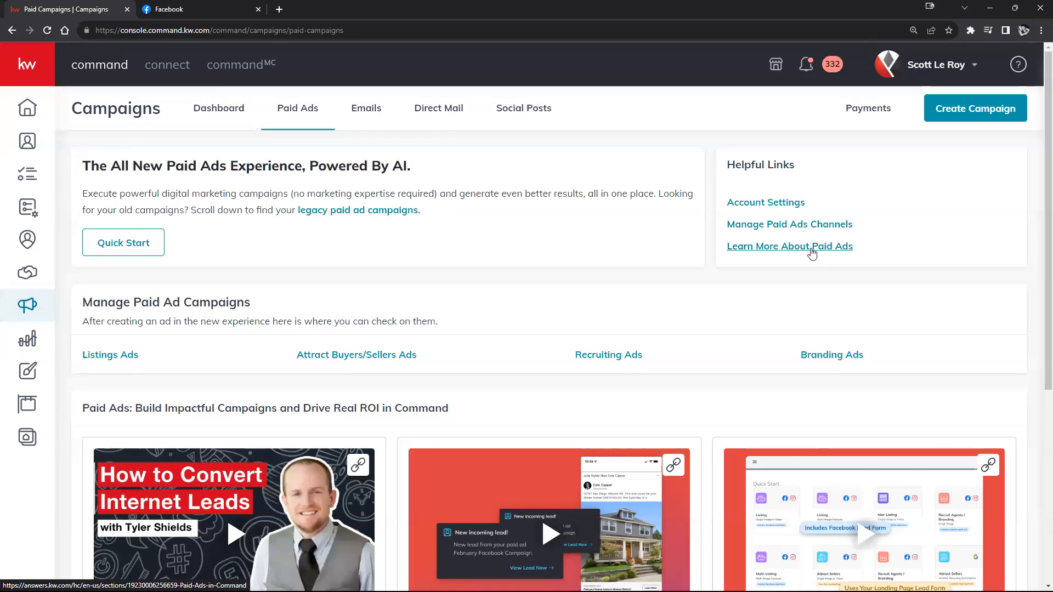
{"action": "scroll", "coordinate": [586, 300], "scroll_direction": "down", "scroll_amount": 2}
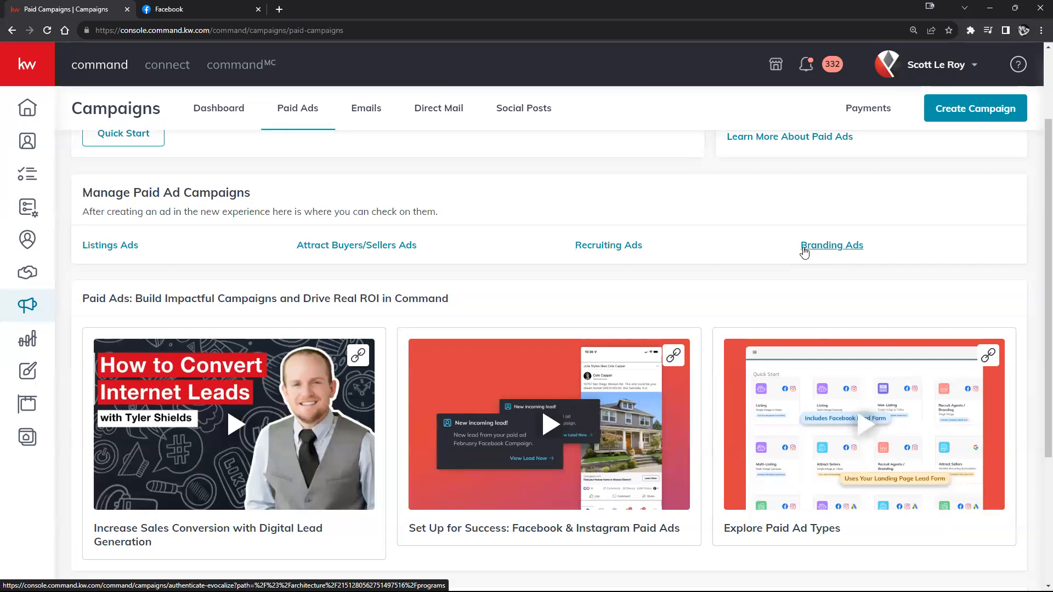
{"action": "scroll", "coordinate": [775, 266], "scroll_direction": "down", "scroll_amount": 4}
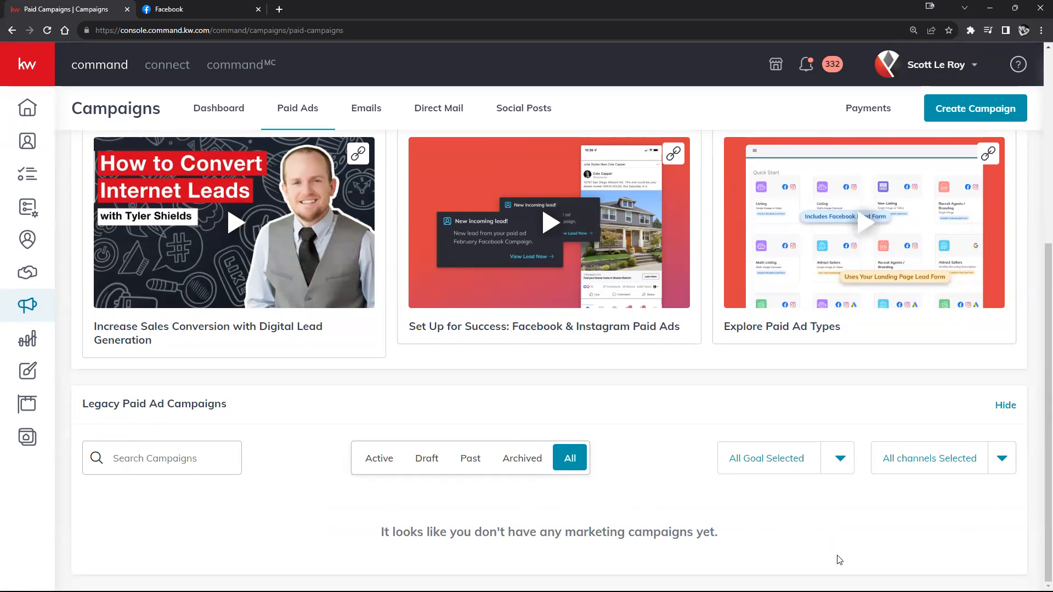
{"action": "scroll", "coordinate": [839, 560], "scroll_direction": "up", "scroll_amount": 5}
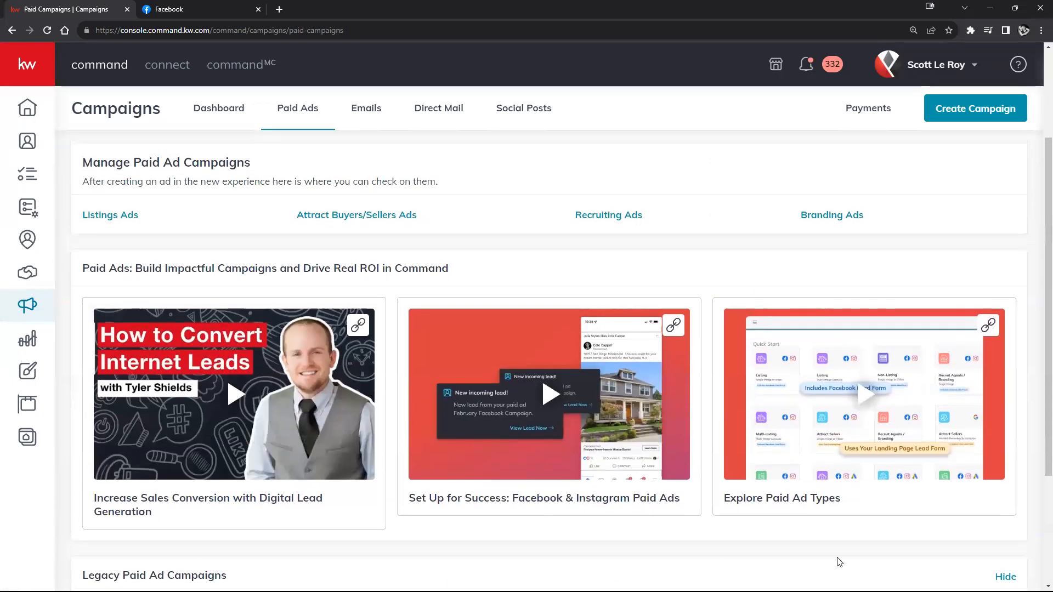
{"action": "scroll", "coordinate": [842, 548], "scroll_direction": "up", "scroll_amount": 1}
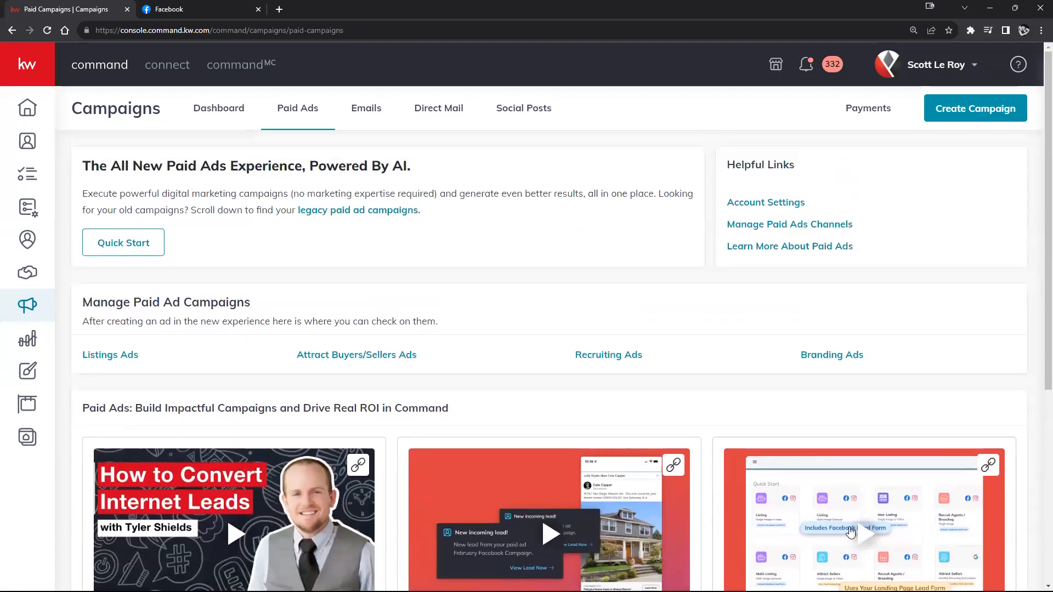
Step: Create a campaign of the Paid Ad type to reach the Quick Start ad templates
{"action": "left_click", "coordinate": [990, 112]}
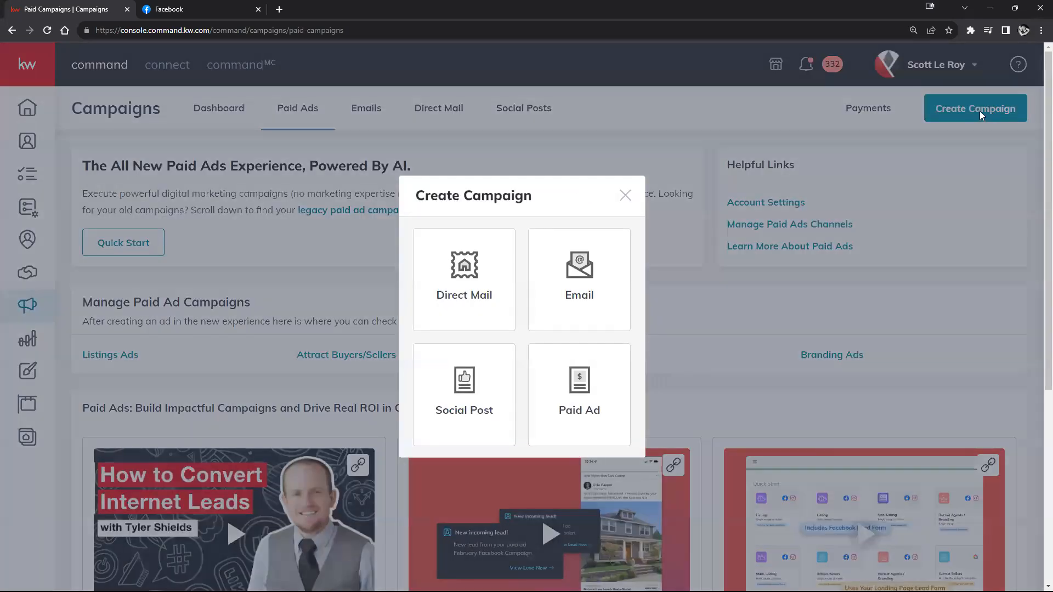
{"action": "left_click", "coordinate": [587, 403]}
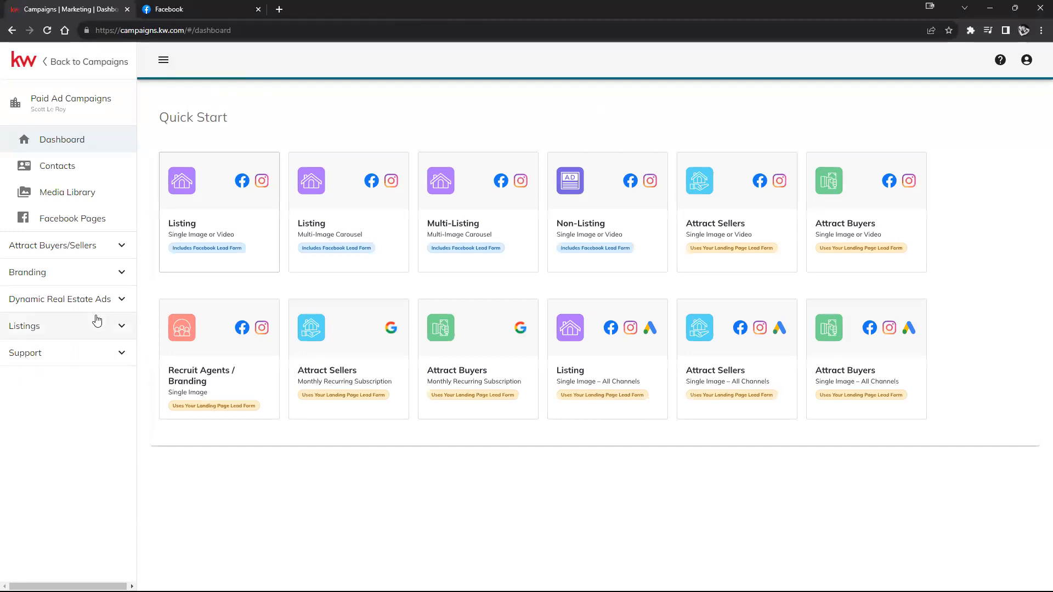
Step: Expand the Attract Buyers/Sellers, Branding, Dynamic Real Estate Ads, Listings and Support sections, then open Attract Buyers/Sellers Programs
{"action": "left_click", "coordinate": [118, 248]}
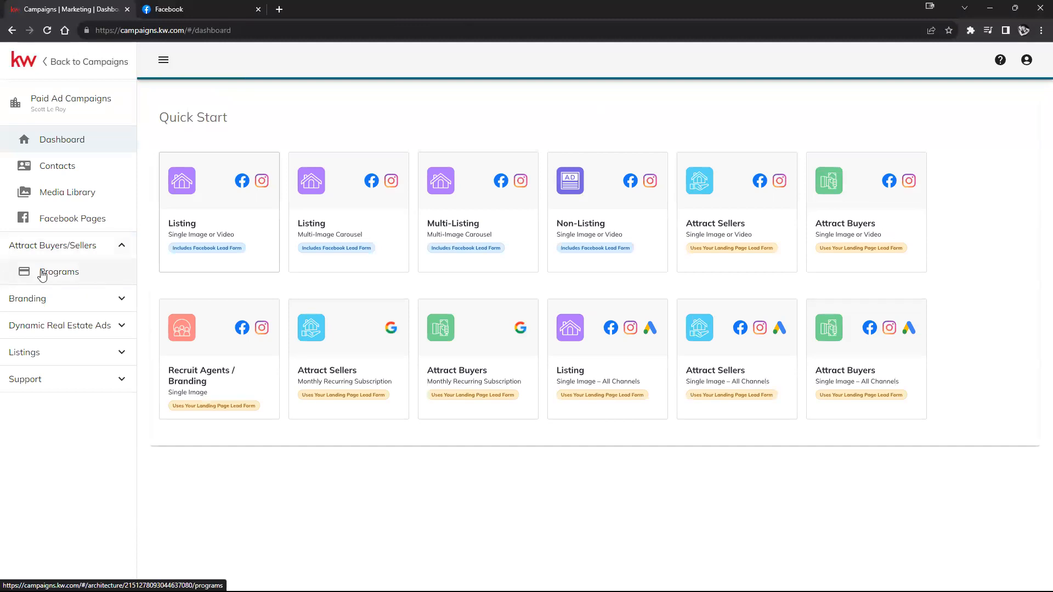
{"action": "left_click", "coordinate": [120, 300]}
{"action": "left_click", "coordinate": [123, 353]}
{"action": "left_click", "coordinate": [122, 405]}
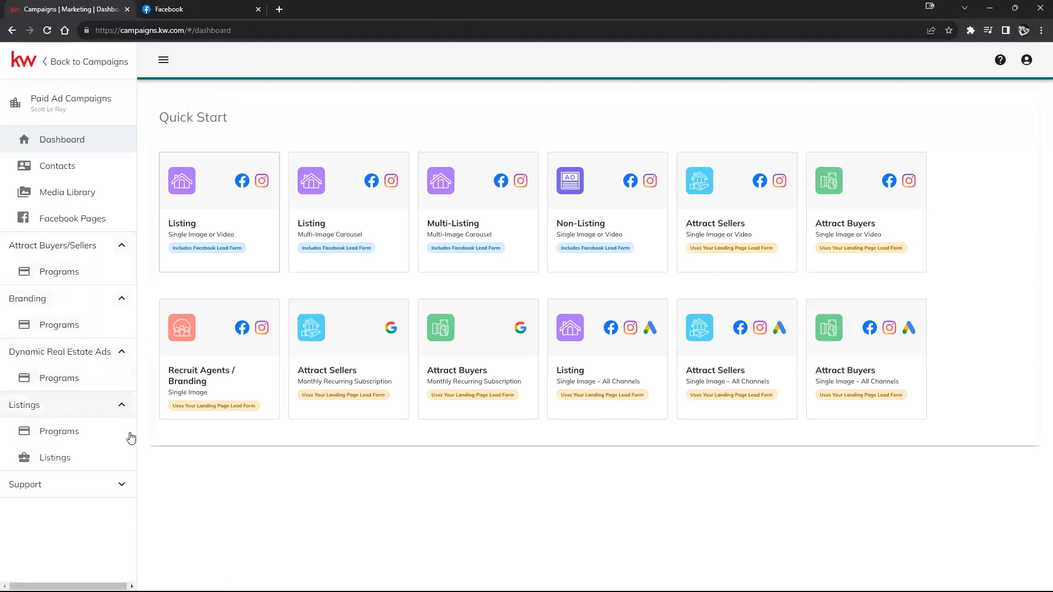
{"action": "left_click", "coordinate": [123, 485]}
{"action": "left_click", "coordinate": [120, 486]}
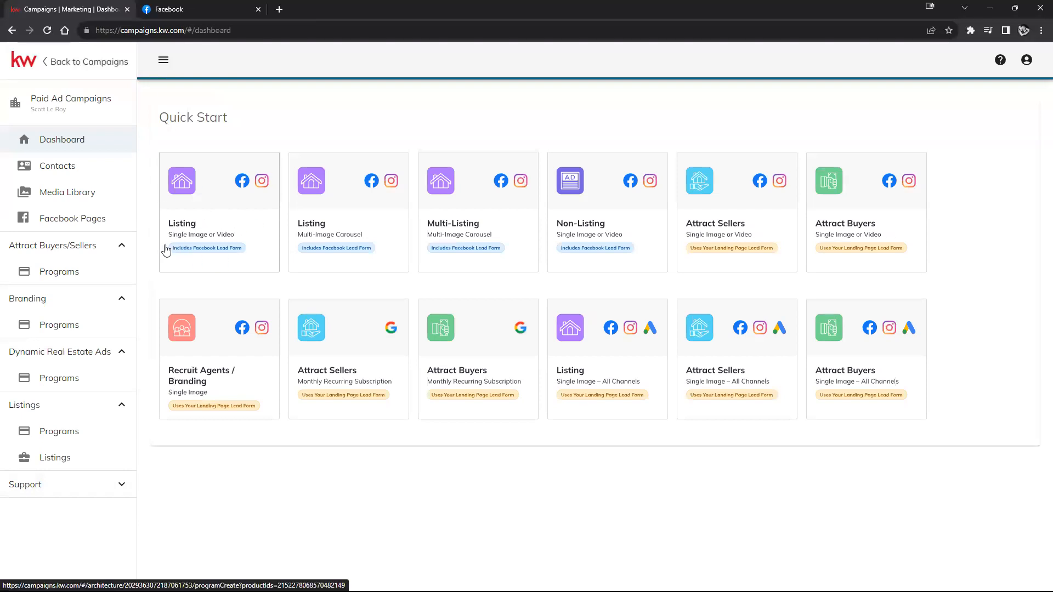
{"action": "left_click", "coordinate": [52, 273]}
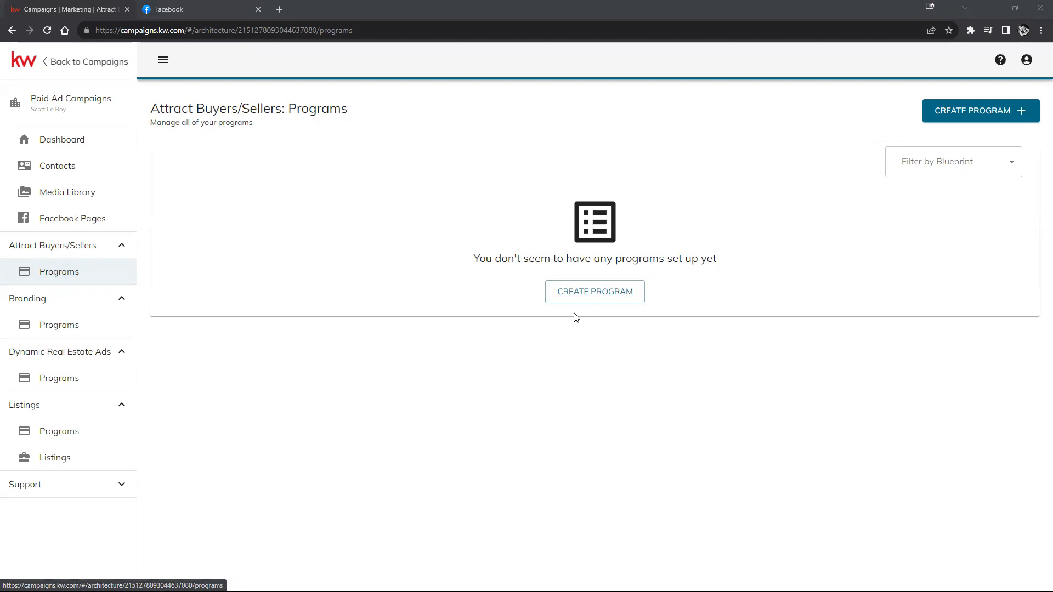
Step: Go back to the Dashboard listing twelve Quick Start templates for Facebook, Instagram and Google
{"action": "left_click", "coordinate": [63, 141]}
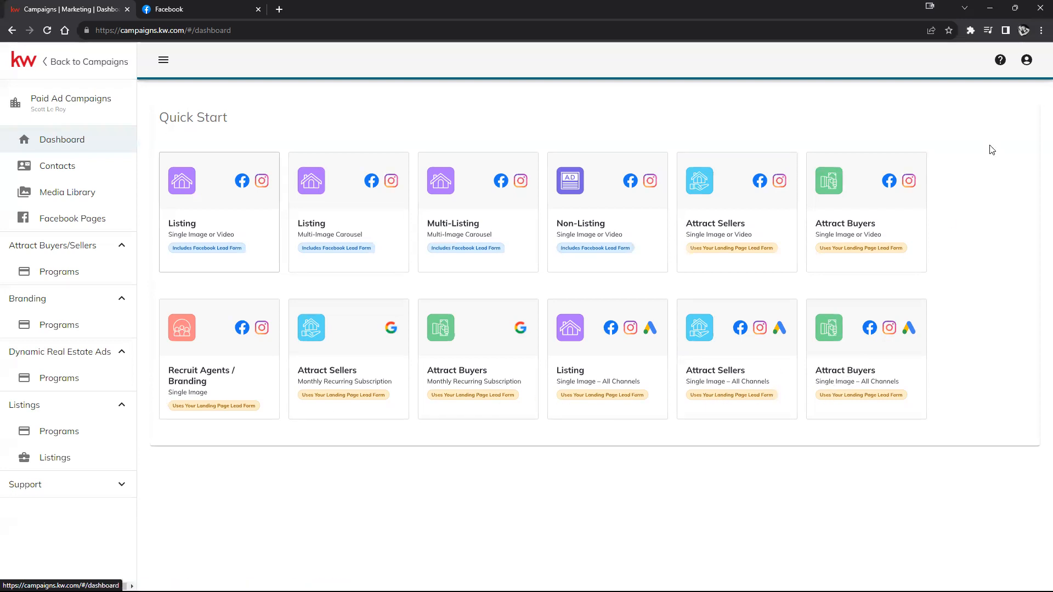
Step: Zoom the browser page in two steps so the Quick Start ad cards look larger
{"action": "left_click", "coordinate": [1041, 30]}
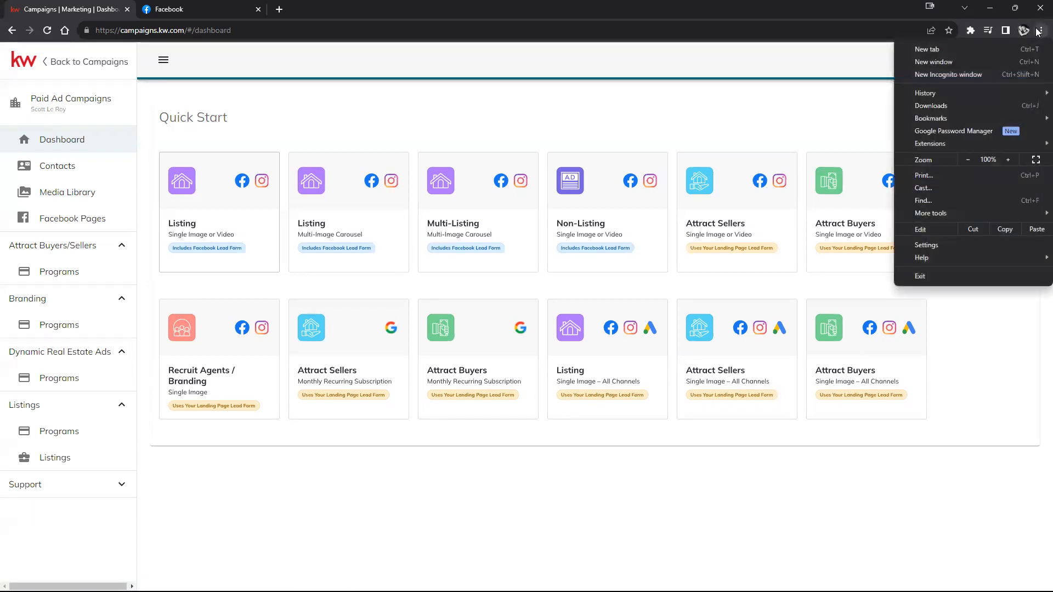
{"action": "left_click", "coordinate": [1007, 158]}
{"action": "left_click", "coordinate": [1007, 158]}
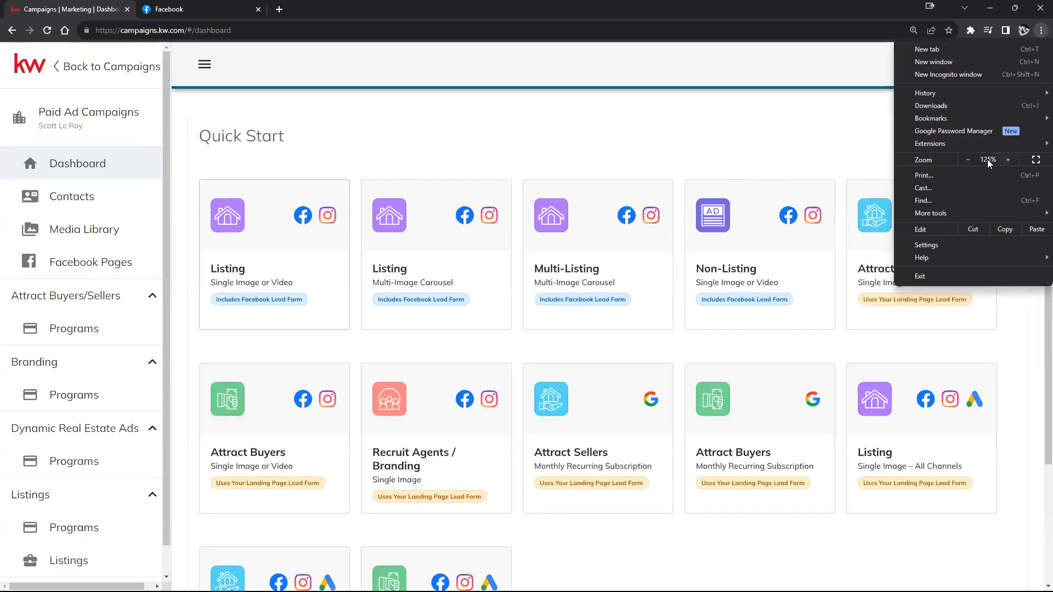
{"action": "left_click", "coordinate": [663, 109]}
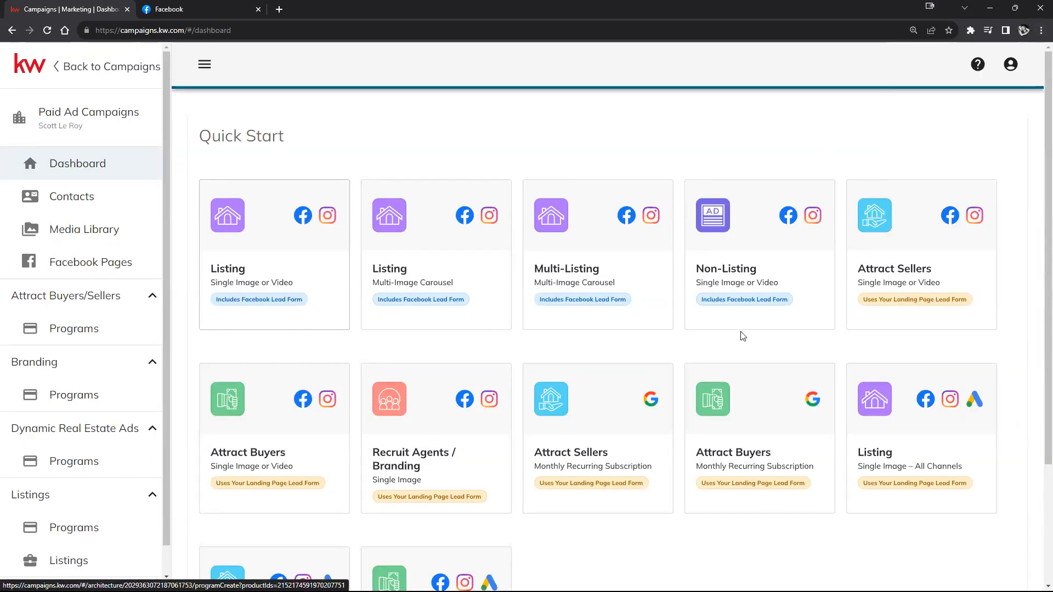
{"action": "scroll", "coordinate": [635, 301], "scroll_direction": "down", "scroll_amount": 2}
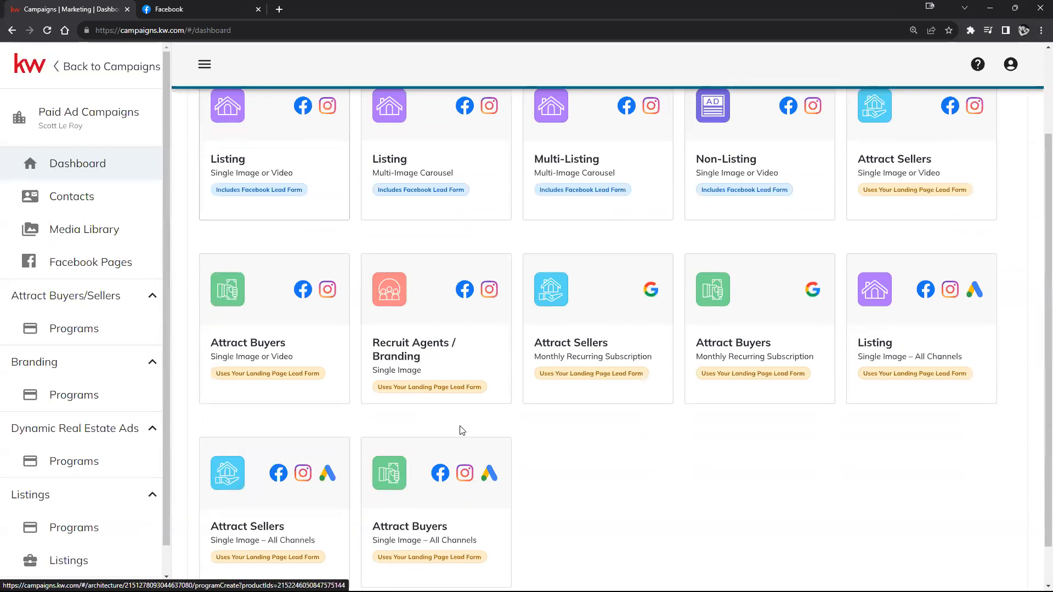
{"action": "scroll", "coordinate": [625, 439], "scroll_direction": "up", "scroll_amount": 1}
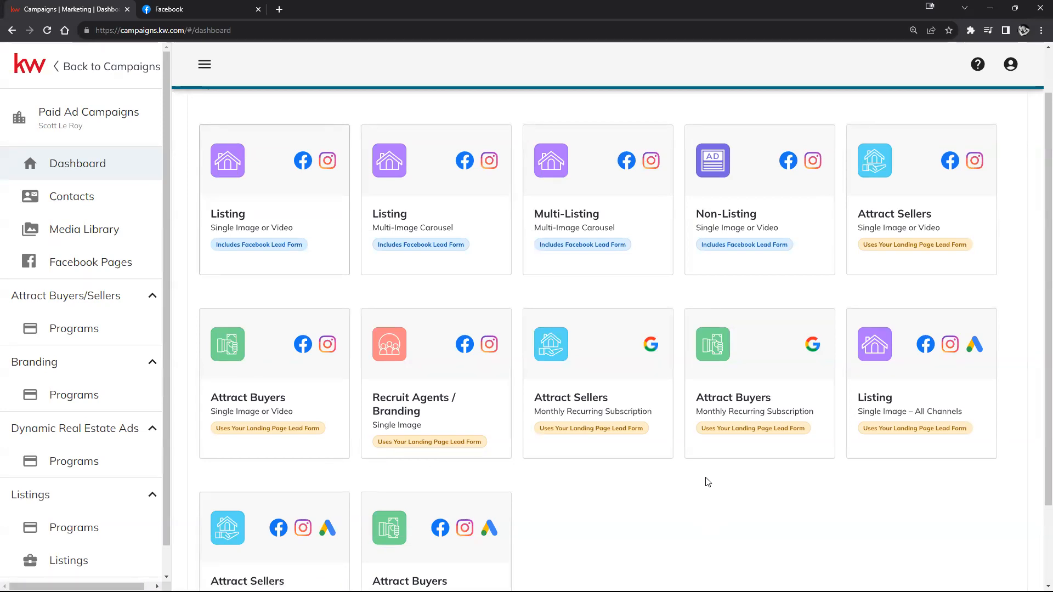
Step: Set browser zoom to 110% and start the single-image Listing ad with Facebook Lead Form
{"action": "scroll", "coordinate": [685, 496], "scroll_direction": "down", "scroll_amount": 1}
{"action": "left_click", "coordinate": [1040, 30]}
{"action": "left_click", "coordinate": [968, 159]}
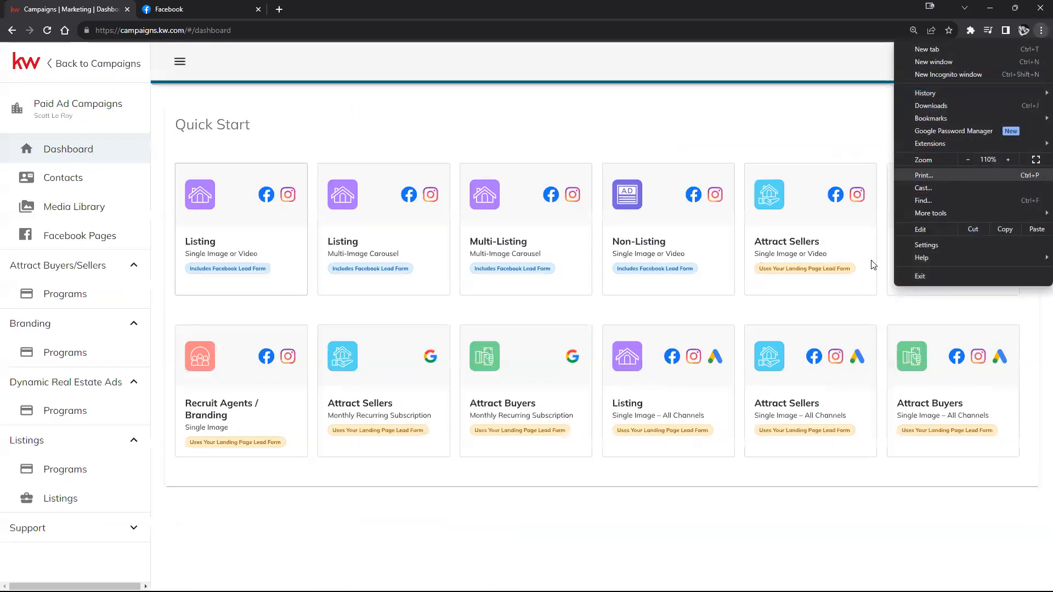
{"action": "left_click", "coordinate": [712, 488]}
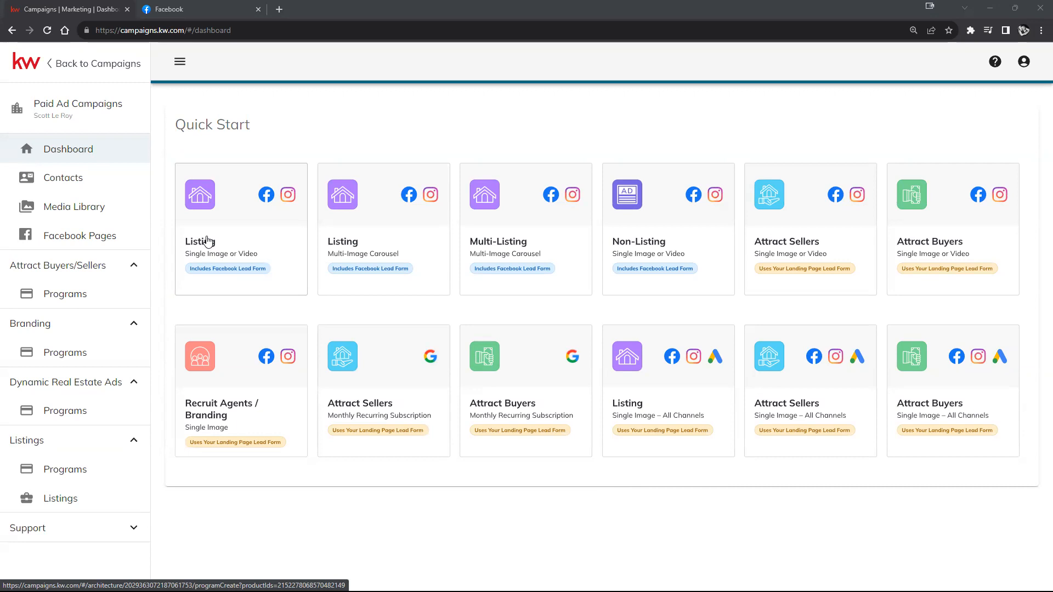
{"action": "left_click", "coordinate": [245, 220]}
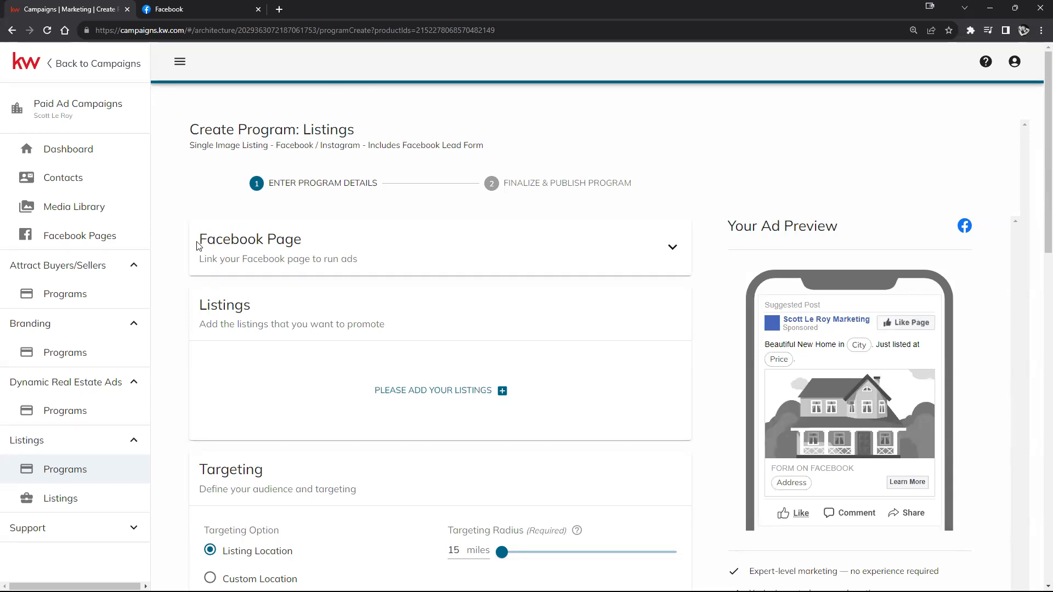
Step: Choose the KW Teaching samples page in the Linked Facebook Page dropdown
{"action": "left_click_drag", "start_coordinate": [216, 241], "coordinate": [314, 244]}
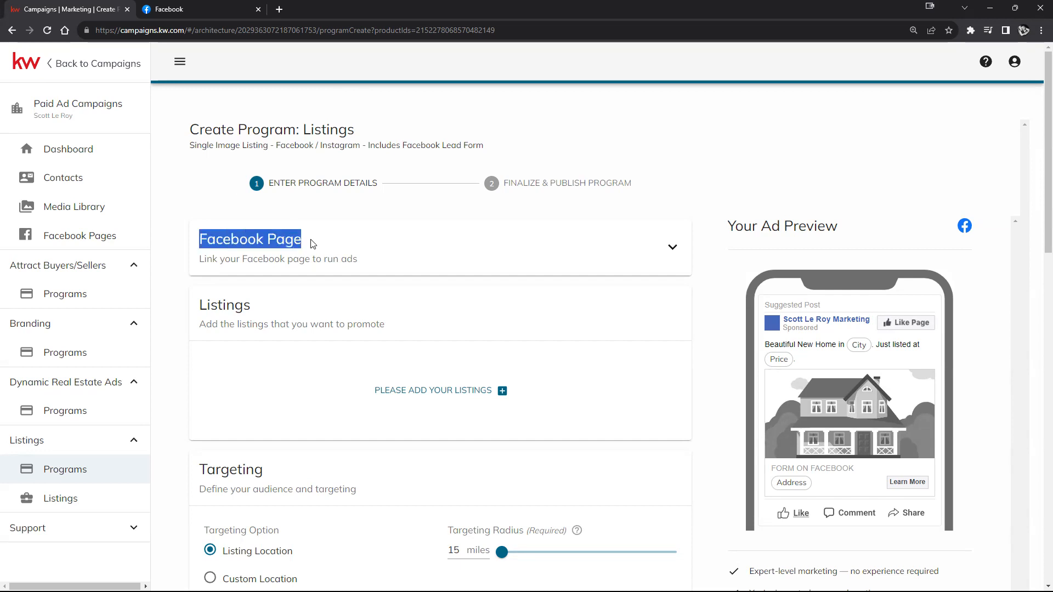
{"action": "left_click", "coordinate": [674, 248]}
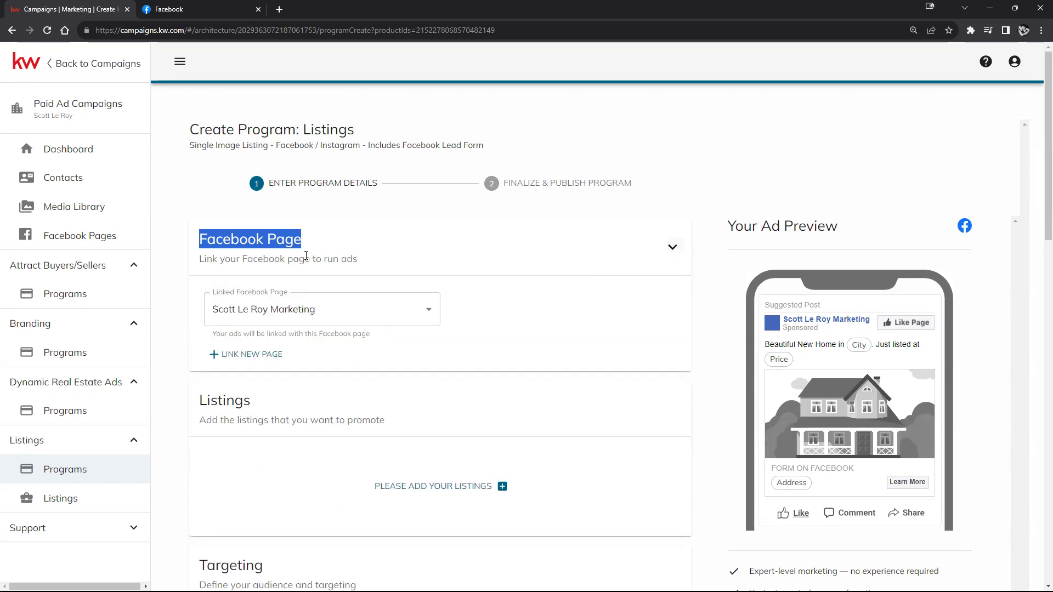
{"action": "left_click", "coordinate": [433, 309]}
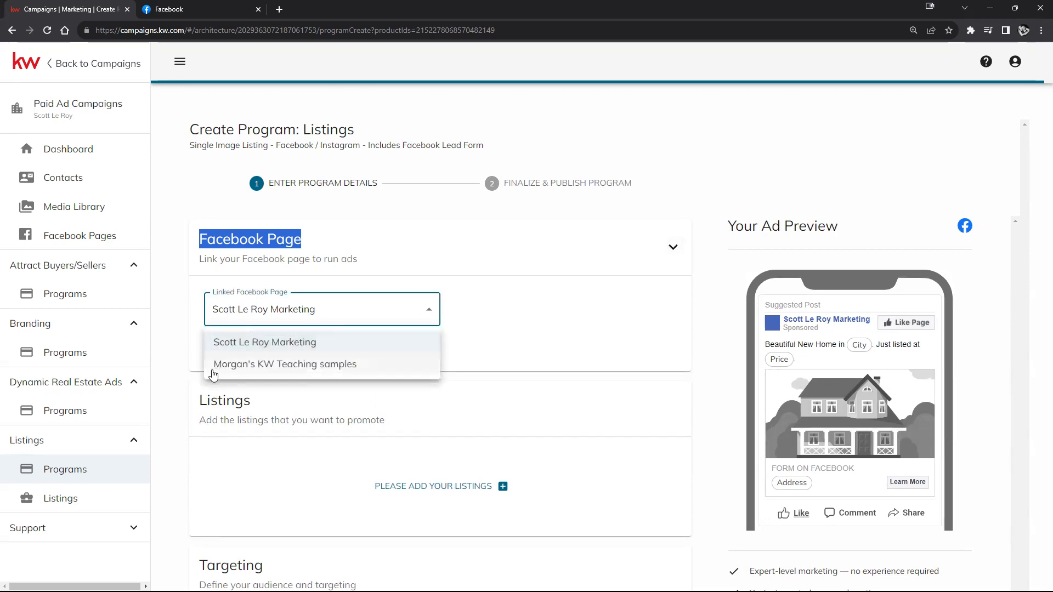
{"action": "left_click", "coordinate": [267, 366]}
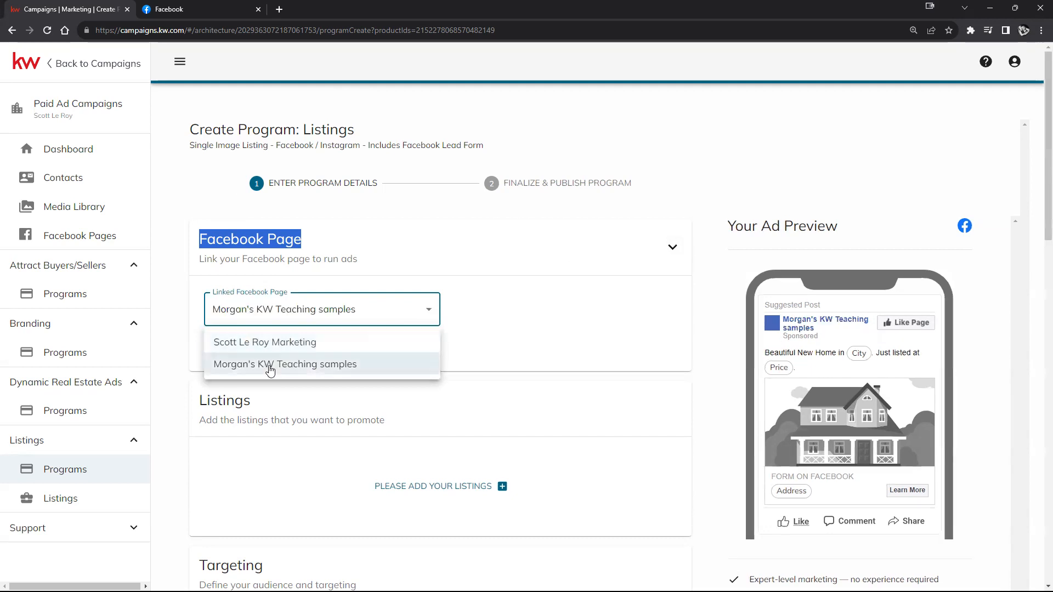
{"action": "left_click", "coordinate": [510, 333]}
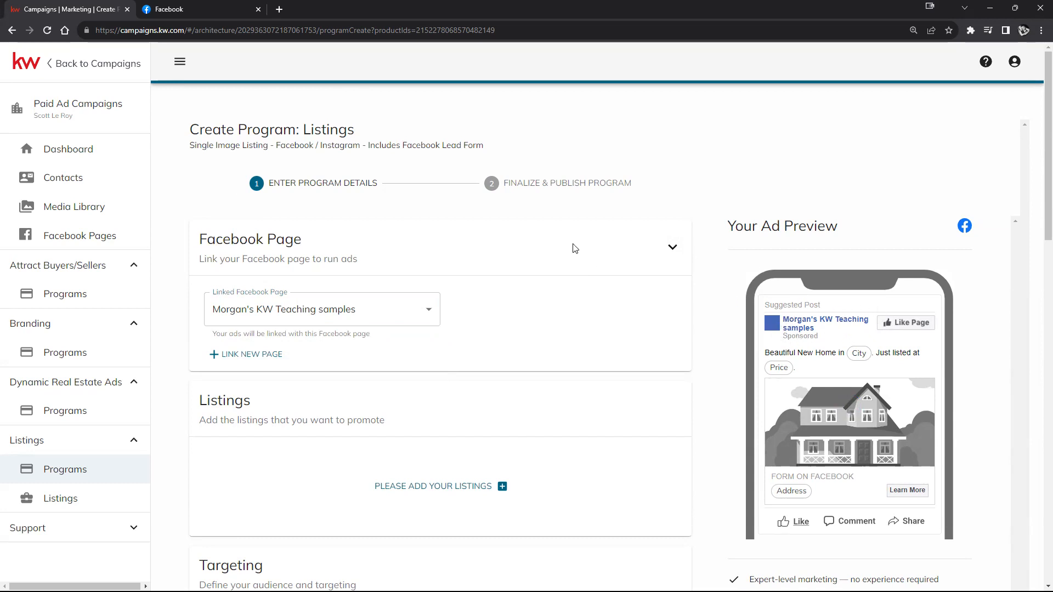
{"action": "scroll", "coordinate": [544, 293], "scroll_direction": "down", "scroll_amount": 2}
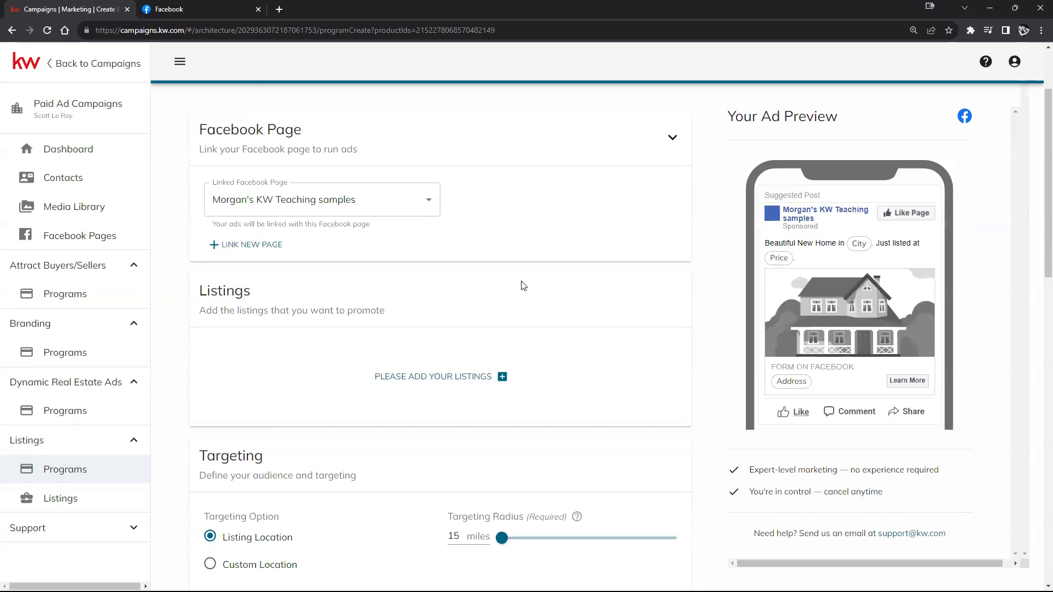
Step: Try Link New Page, cancel the discard prompt, and keep the teaching-samples page selected
{"action": "left_click", "coordinate": [244, 246]}
{"action": "left_click", "coordinate": [625, 94]}
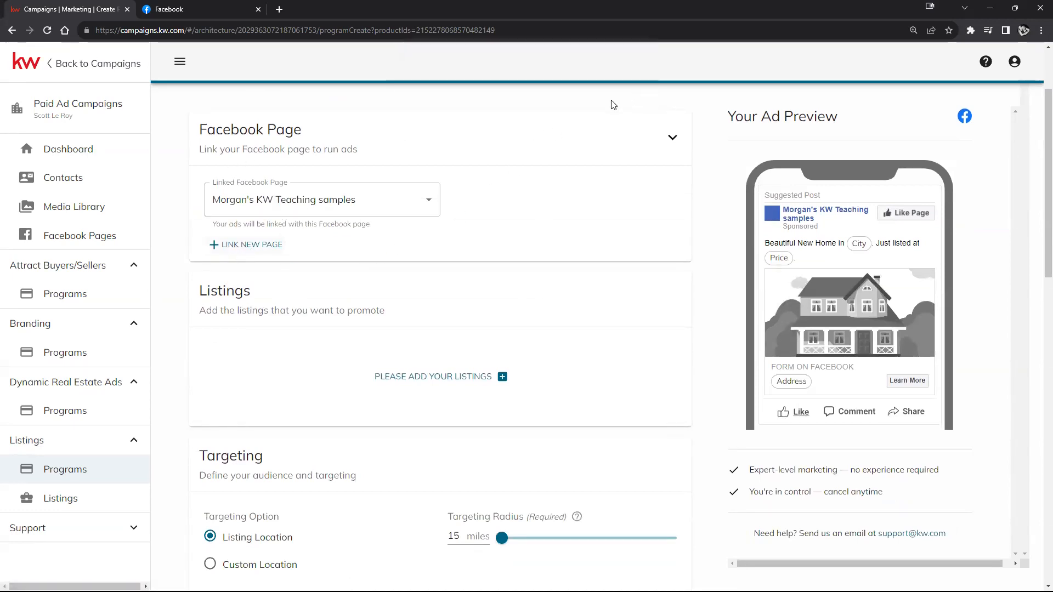
{"action": "left_click", "coordinate": [347, 203]}
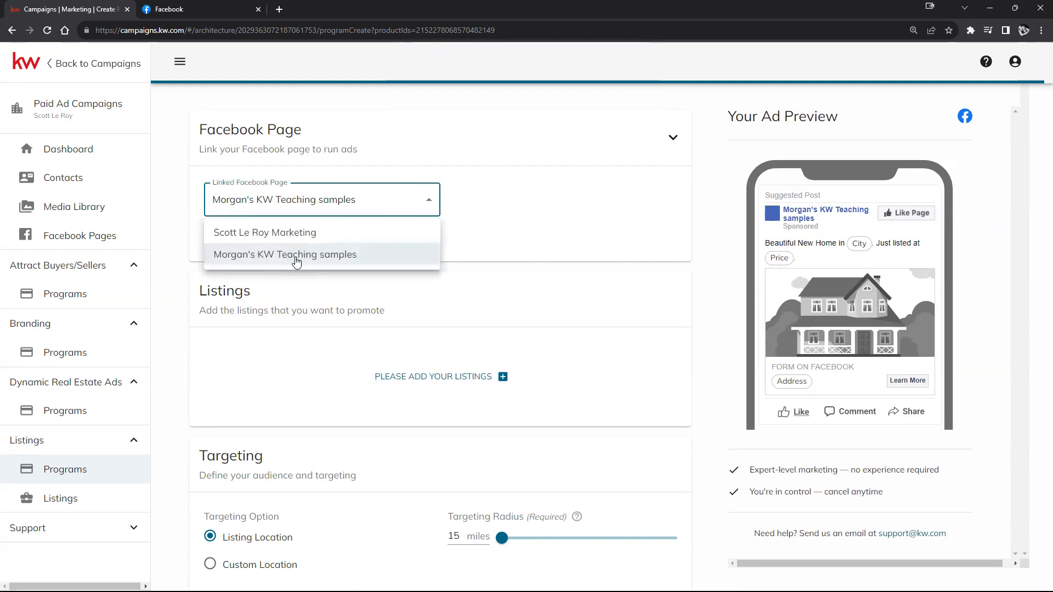
{"action": "left_click", "coordinate": [543, 235]}
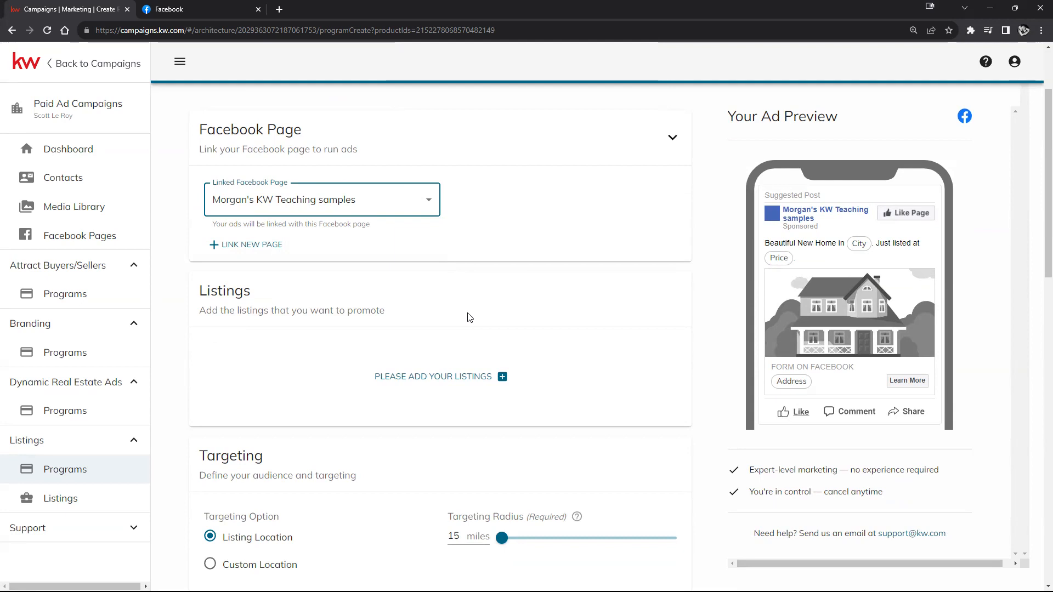
Step: Reopen the Select Listings picker and expand its Column to filter on dropdown
{"action": "left_click", "coordinate": [482, 378]}
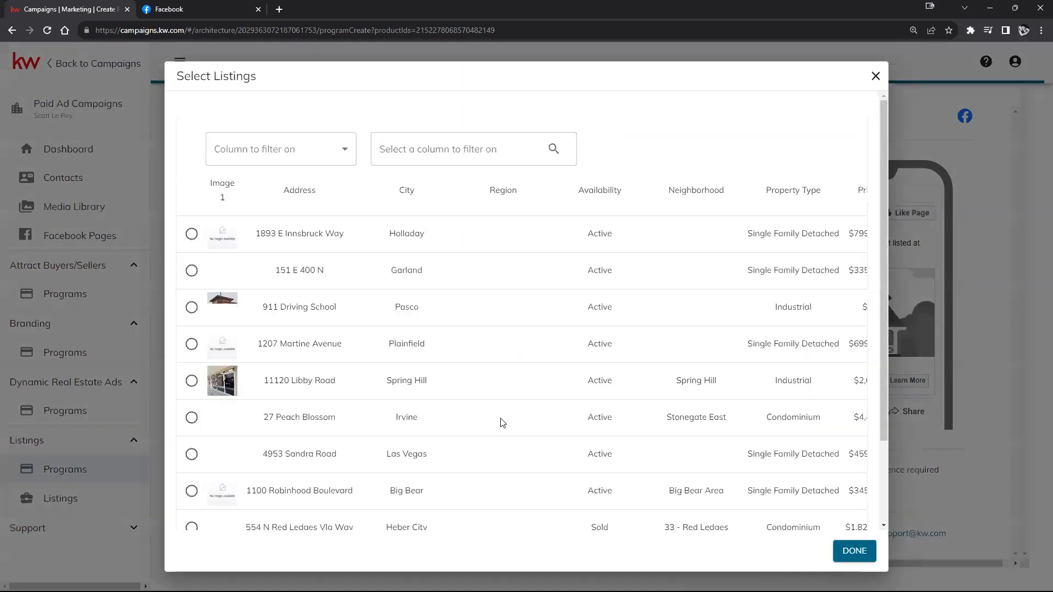
{"action": "left_click", "coordinate": [427, 146]}
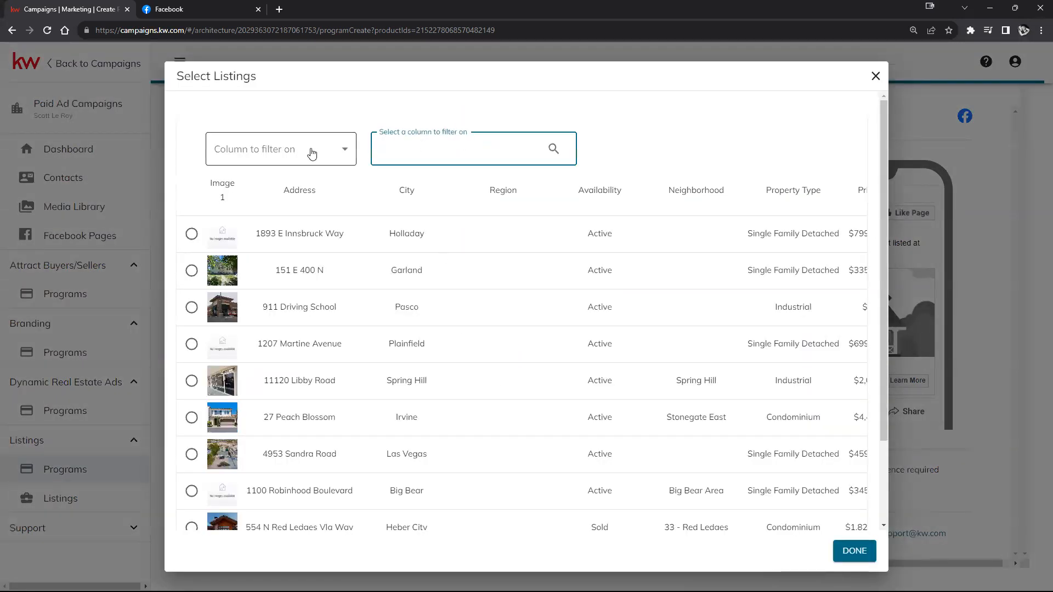
{"action": "left_click", "coordinate": [876, 76]}
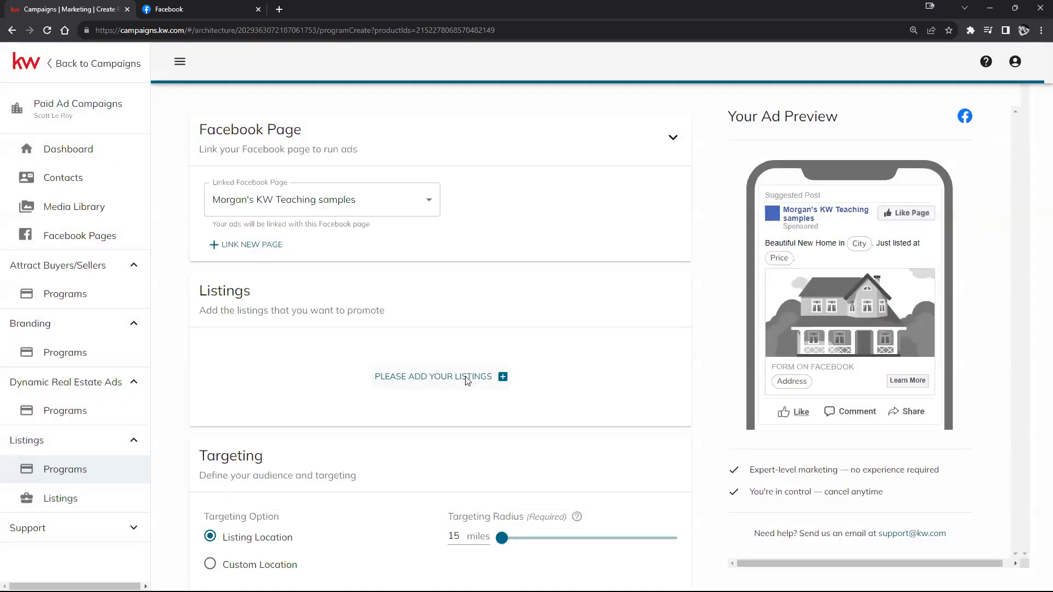
{"action": "left_click", "coordinate": [464, 378]}
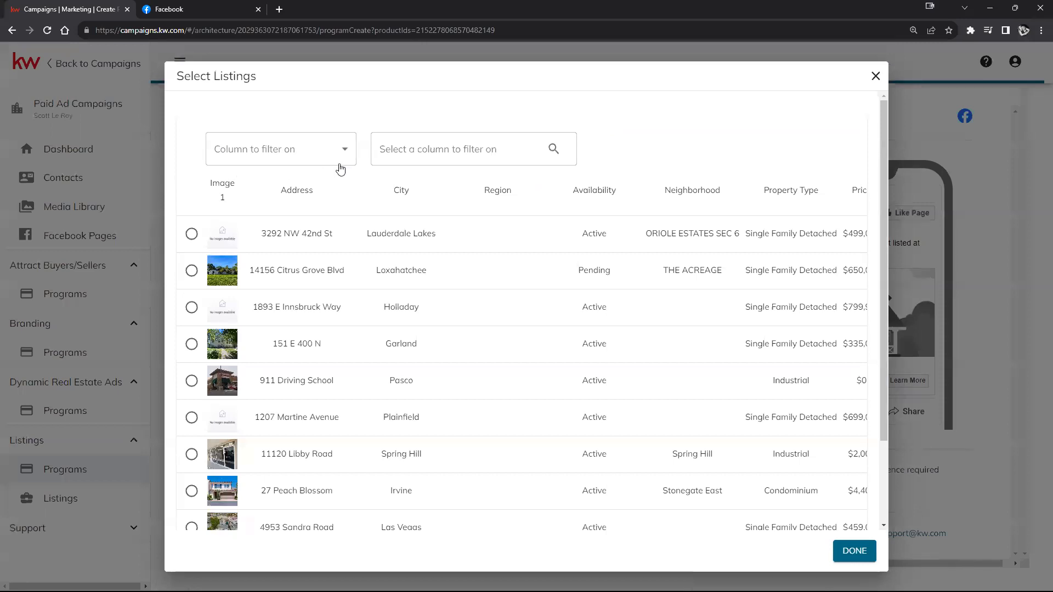
{"action": "left_click", "coordinate": [313, 150]}
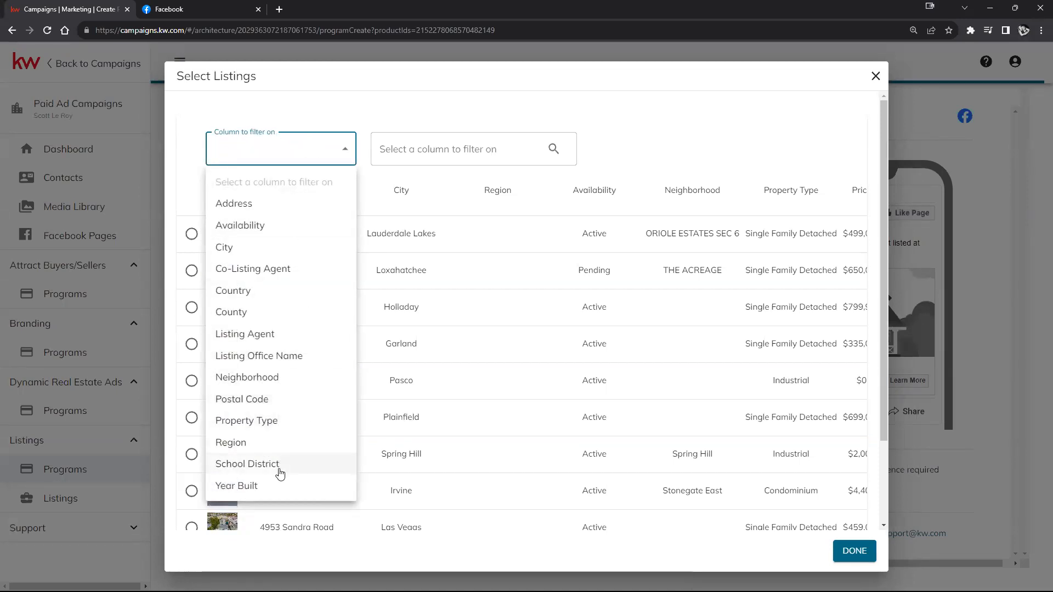
Step: Filter the listing picker on the Address column for '123 Main st'
{"action": "left_click", "coordinate": [234, 204]}
{"action": "left_click", "coordinate": [457, 148]}
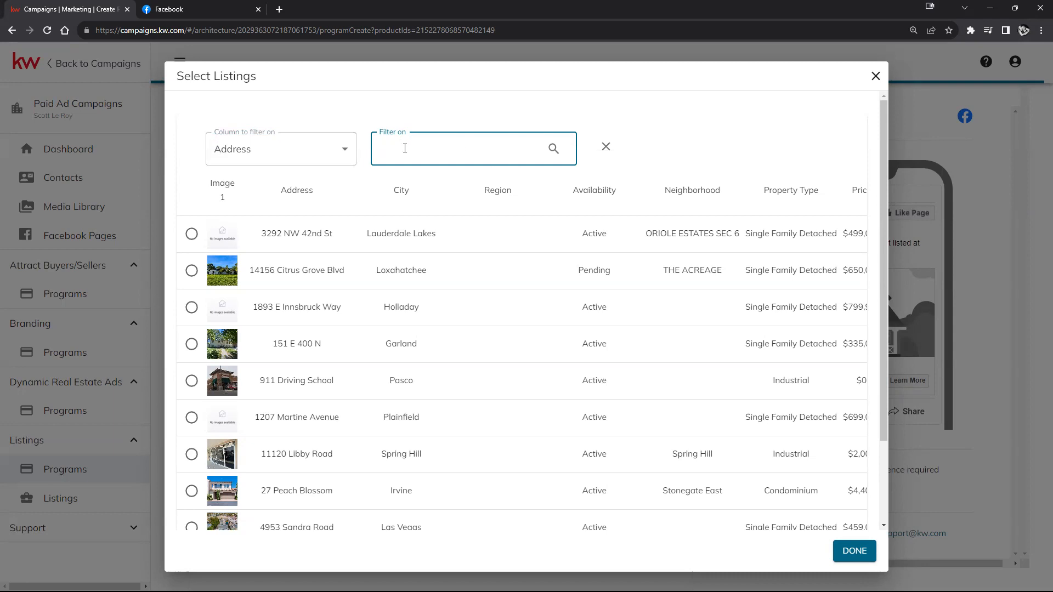
{"action": "type", "text": "123 Main st"}
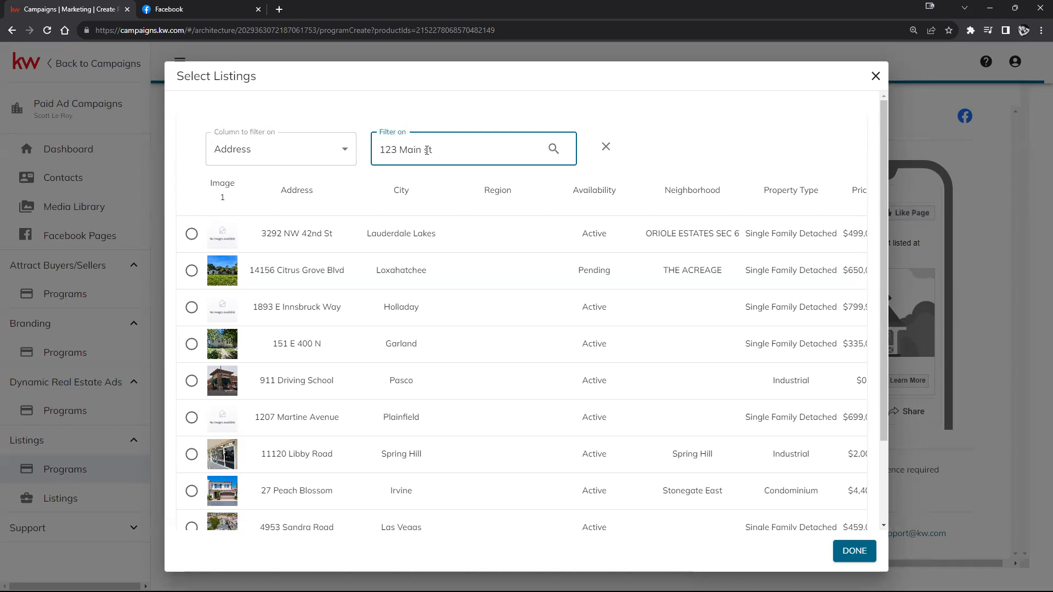
{"action": "left_click", "coordinate": [671, 130]}
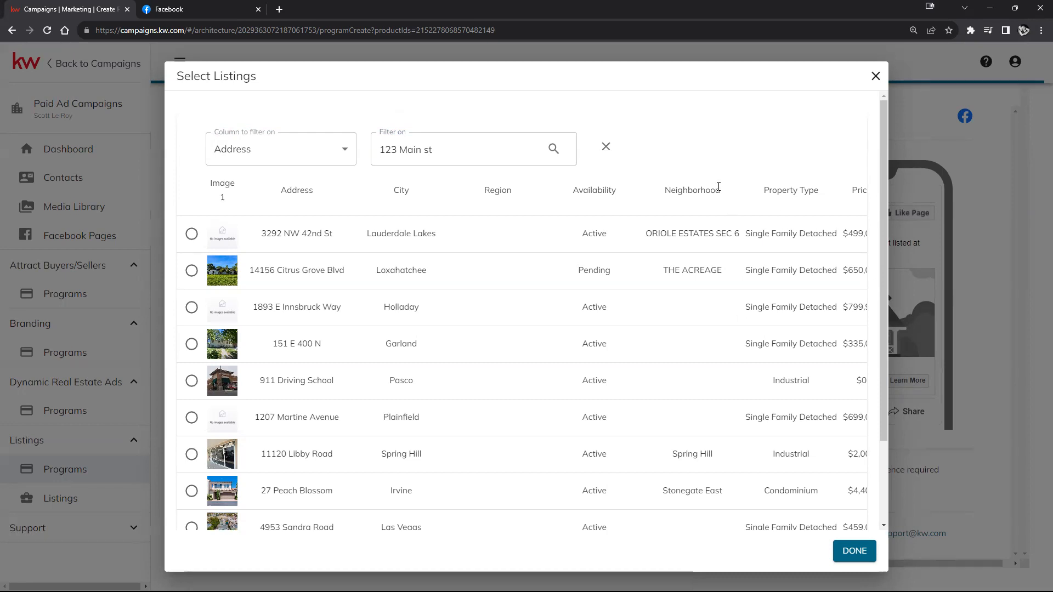
{"action": "left_click", "coordinate": [488, 138]}
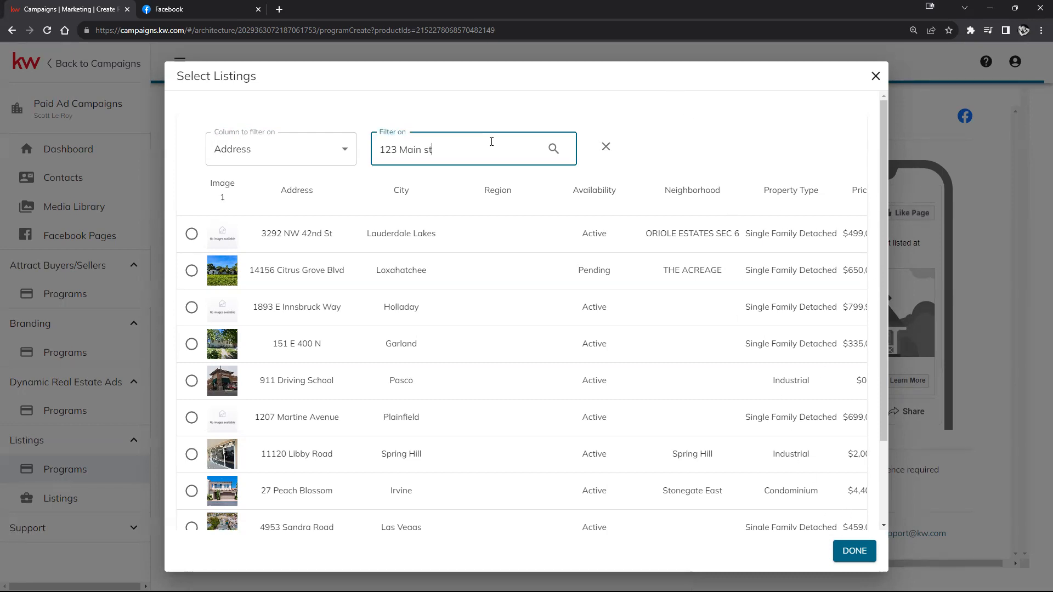
{"action": "key", "text": "Return"}
{"action": "key", "text": "Return"}
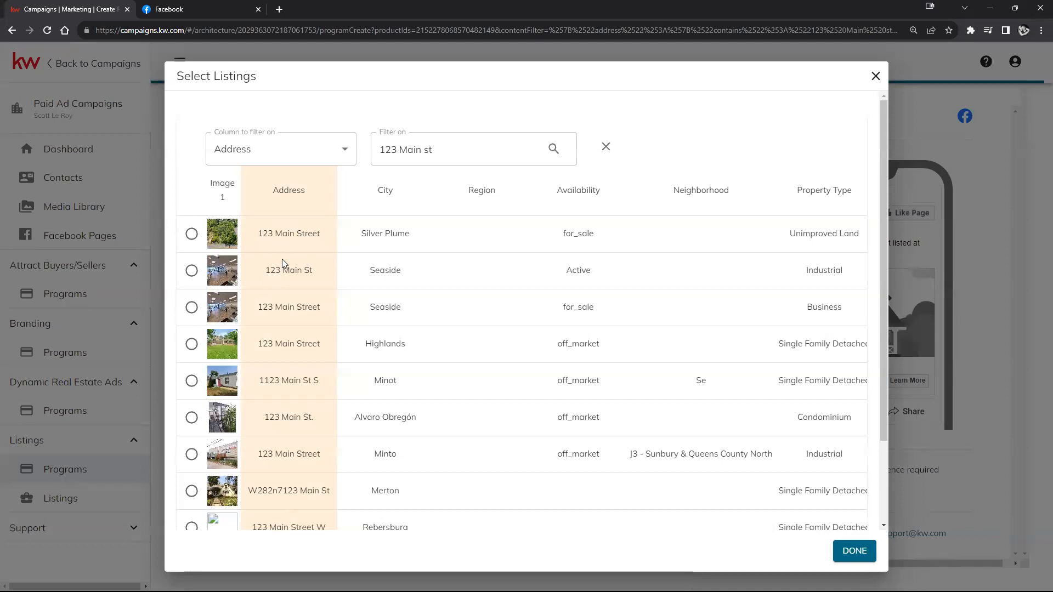
Step: Select the active 123 Main St, Seaside listing and confirm it with DONE
{"action": "scroll", "coordinate": [291, 291], "scroll_direction": "down", "scroll_amount": 3}
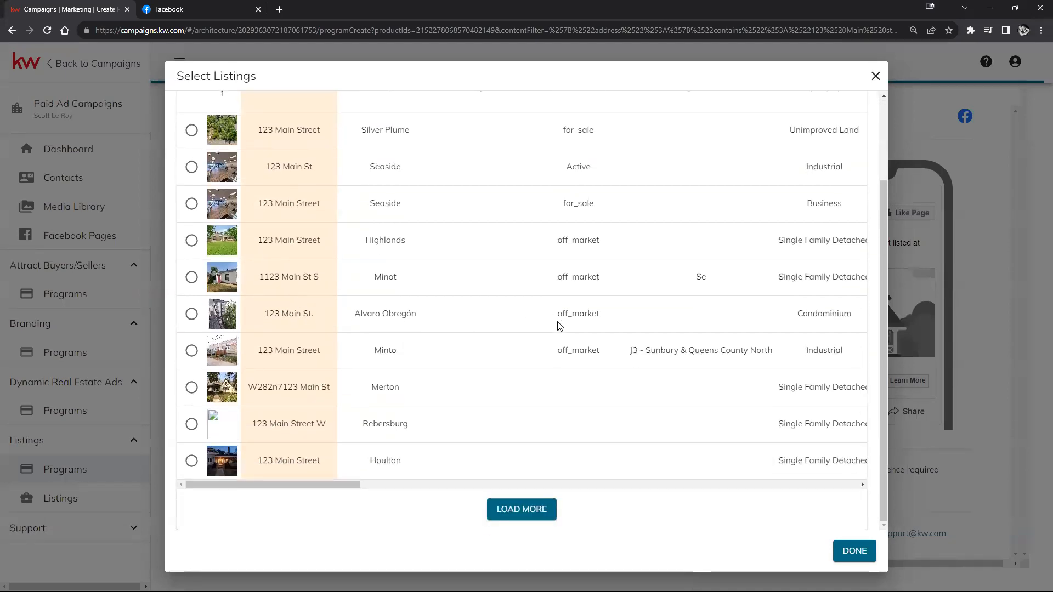
{"action": "scroll", "coordinate": [558, 326], "scroll_direction": "up", "scroll_amount": 3}
{"action": "scroll", "coordinate": [558, 328], "scroll_direction": "down", "scroll_amount": 3}
{"action": "scroll", "coordinate": [558, 329], "scroll_direction": "up", "scroll_amount": 3}
{"action": "scroll", "coordinate": [558, 329], "scroll_direction": "down", "scroll_amount": 1}
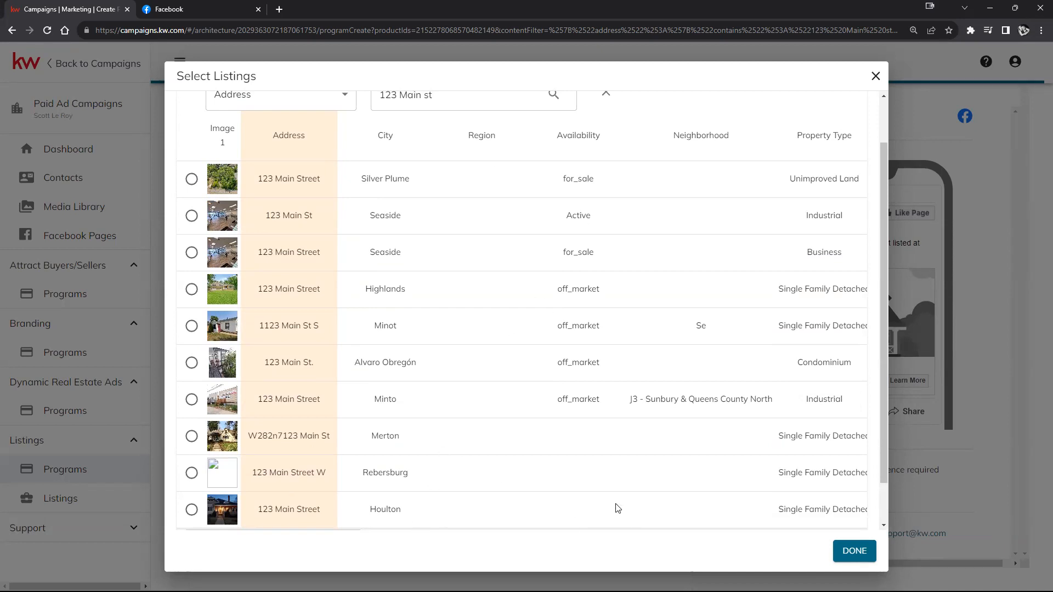
{"action": "scroll", "coordinate": [604, 491], "scroll_direction": "up", "scroll_amount": 1}
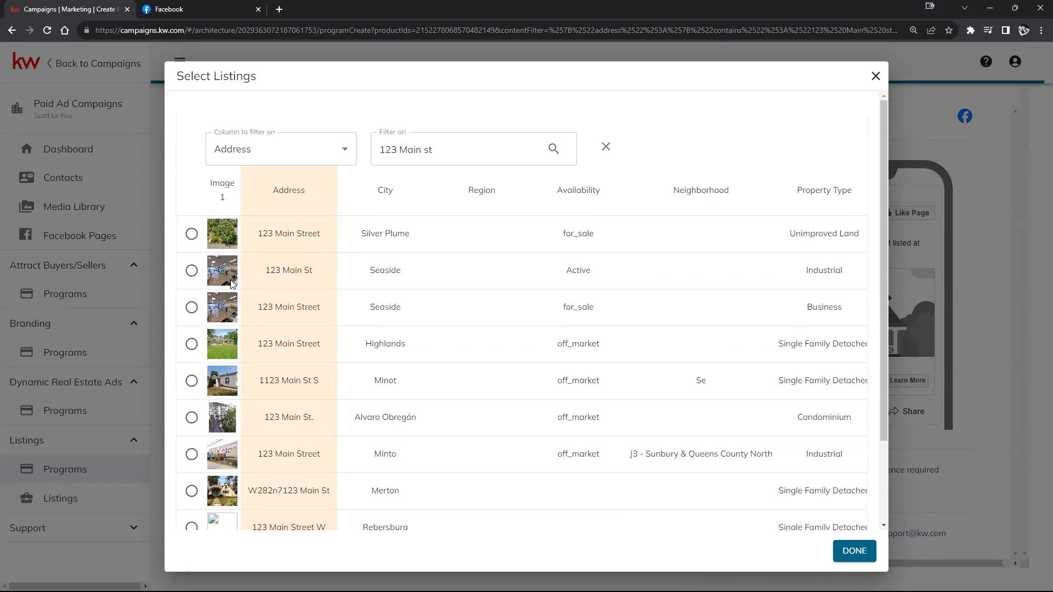
{"action": "left_click", "coordinate": [192, 270]}
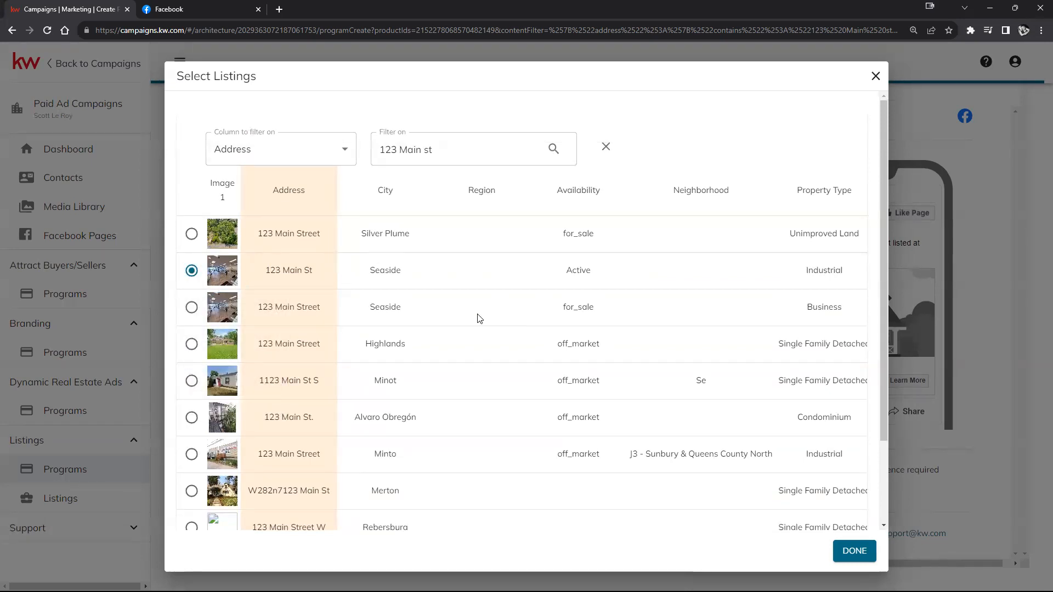
{"action": "left_click", "coordinate": [854, 552]}
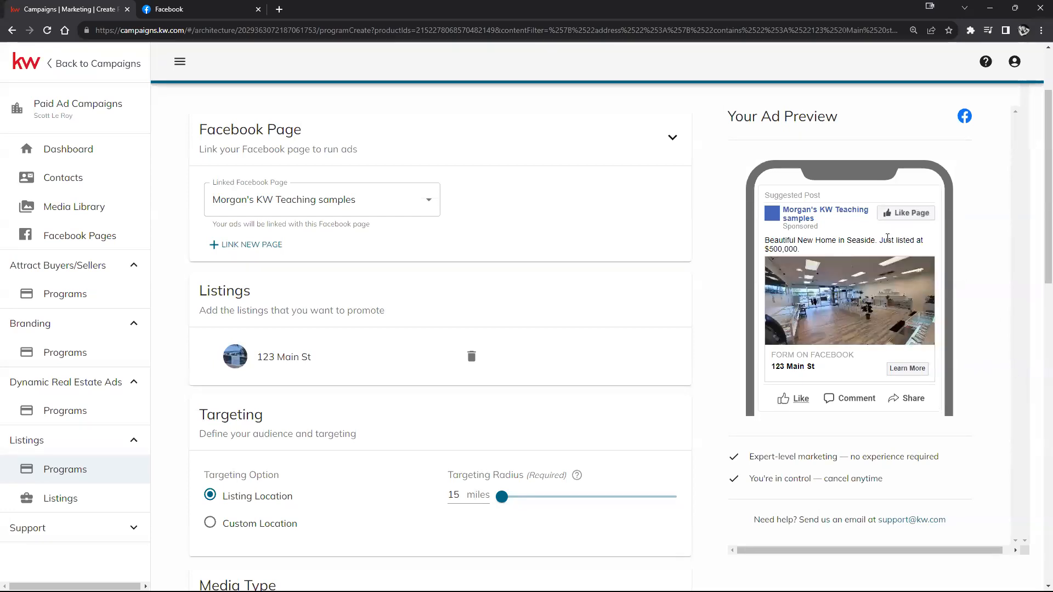
{"action": "scroll", "coordinate": [897, 287], "scroll_direction": "up", "scroll_amount": 1}
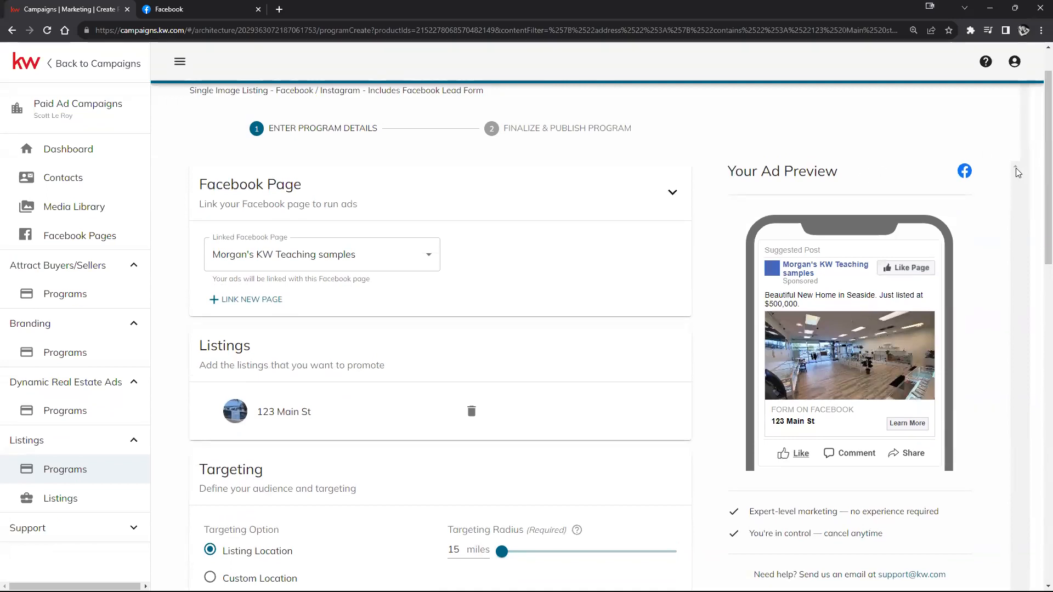
{"action": "double_click", "coordinate": [822, 174]}
{"action": "left_click", "coordinate": [961, 174]}
{"action": "scroll", "coordinate": [965, 222], "scroll_direction": "down", "scroll_amount": 3}
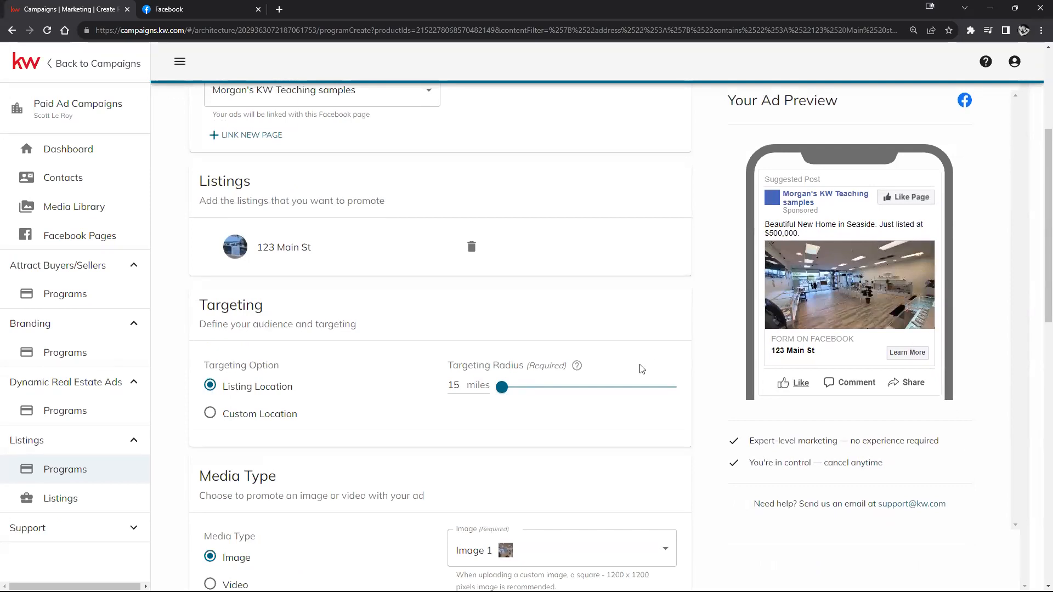
{"action": "scroll", "coordinate": [460, 366], "scroll_direction": "up", "scroll_amount": 2}
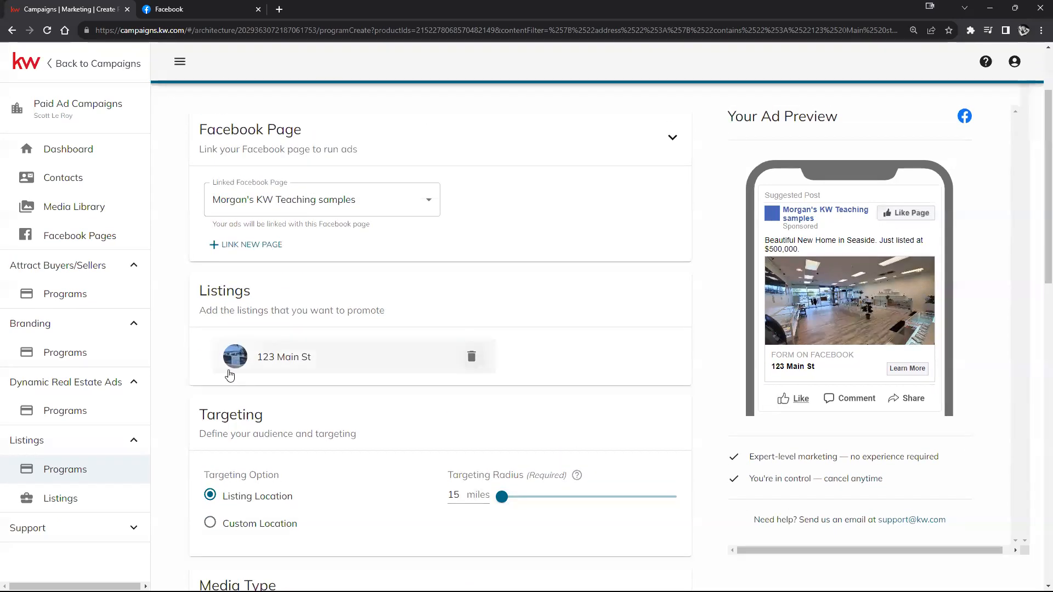
{"action": "left_click", "coordinate": [248, 359]}
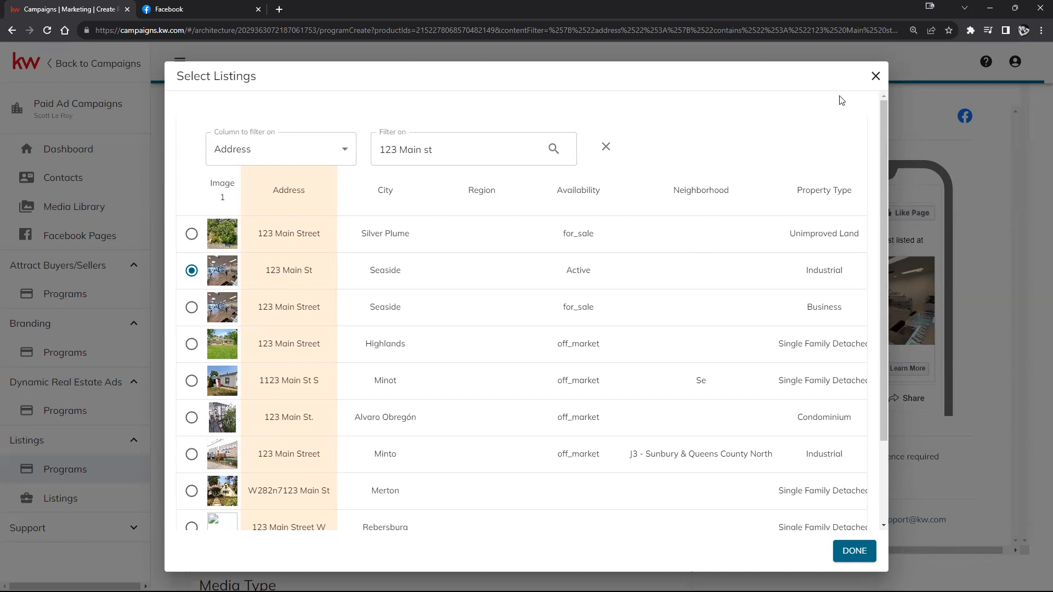
{"action": "left_click", "coordinate": [191, 380]}
{"action": "left_click", "coordinate": [854, 550]}
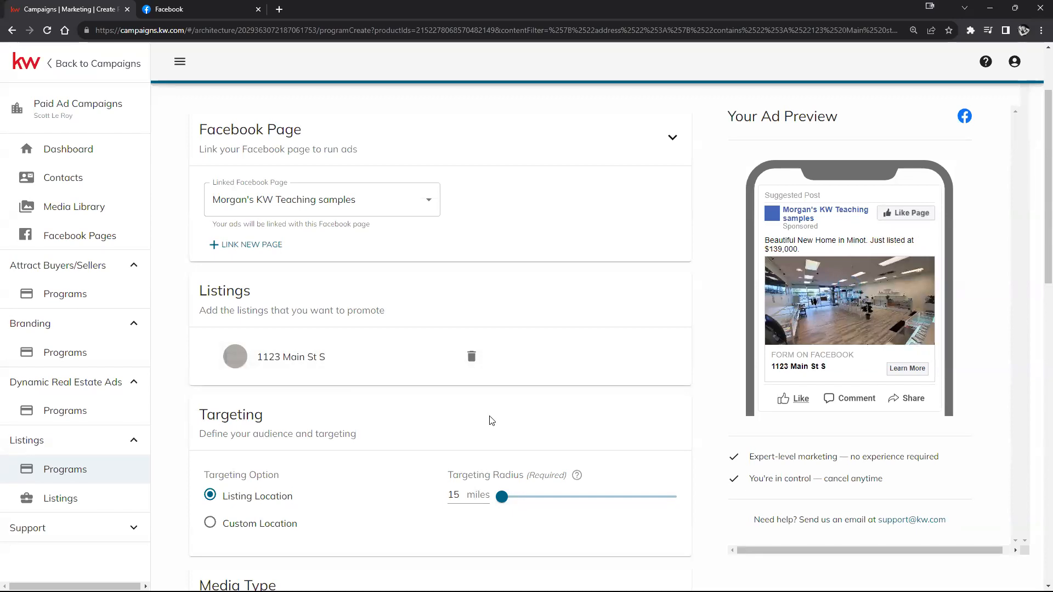
Step: Drag the Targeting Radius slider to its 50-mile maximum around the listing location
{"action": "scroll", "coordinate": [501, 365], "scroll_direction": "down", "scroll_amount": 1}
{"action": "scroll", "coordinate": [501, 366], "scroll_direction": "down", "scroll_amount": 2}
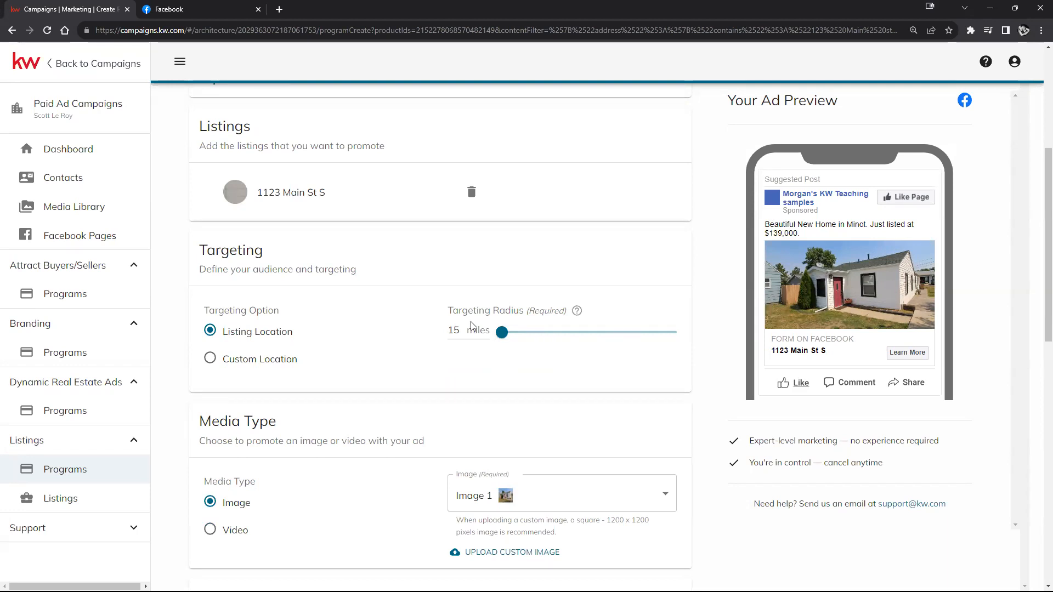
{"action": "left_click_drag", "start_coordinate": [502, 335], "coordinate": [713, 363]}
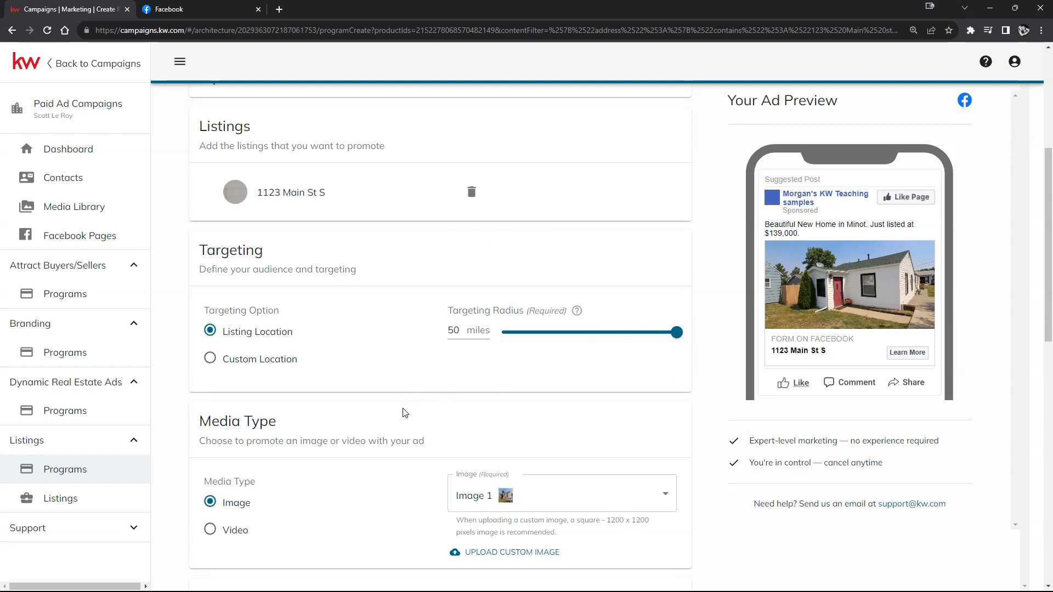
Step: Switch targeting to Custom Location and add Winston, OR 97496
{"action": "left_click", "coordinate": [209, 360]}
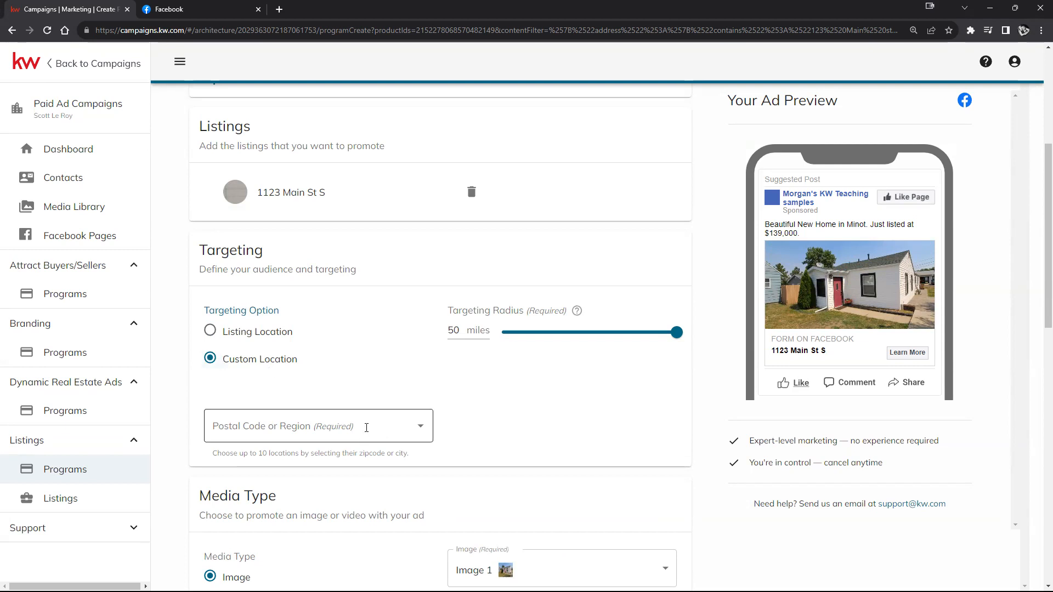
{"action": "left_click", "coordinate": [304, 428]}
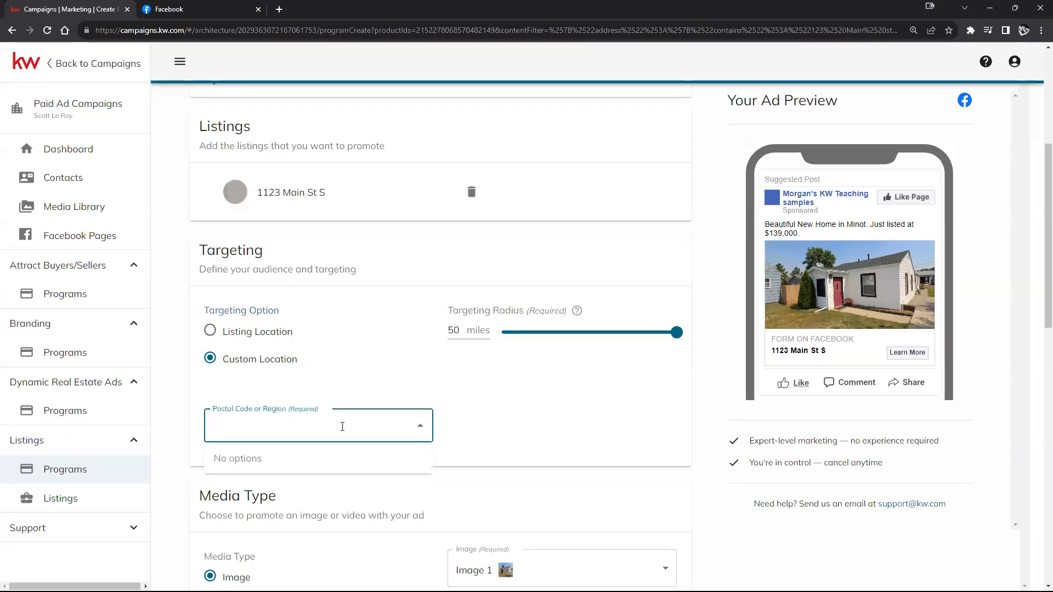
{"action": "type", "text": "97496"}
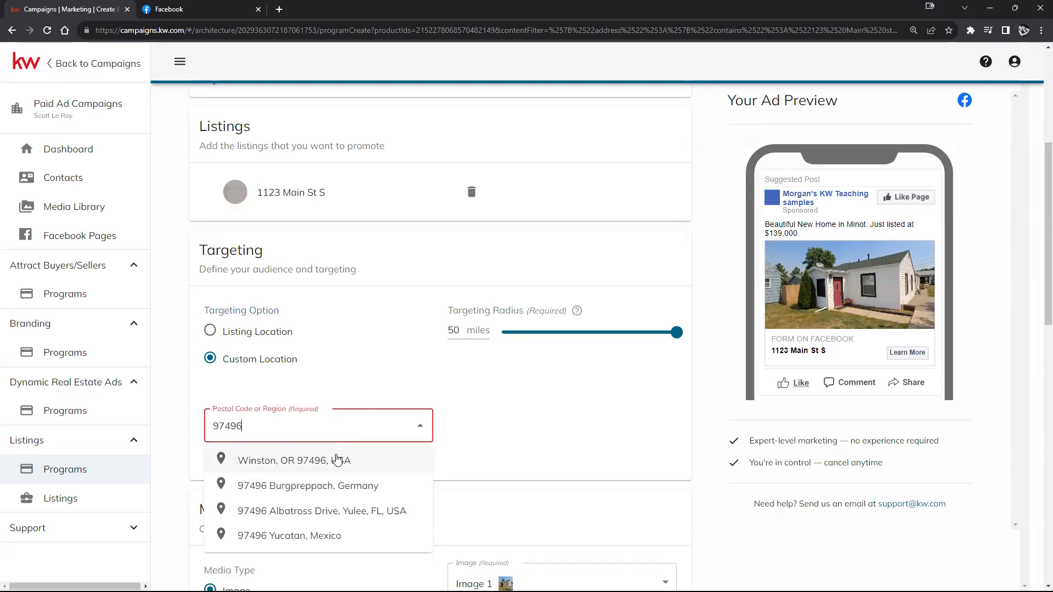
{"action": "left_click", "coordinate": [337, 460]}
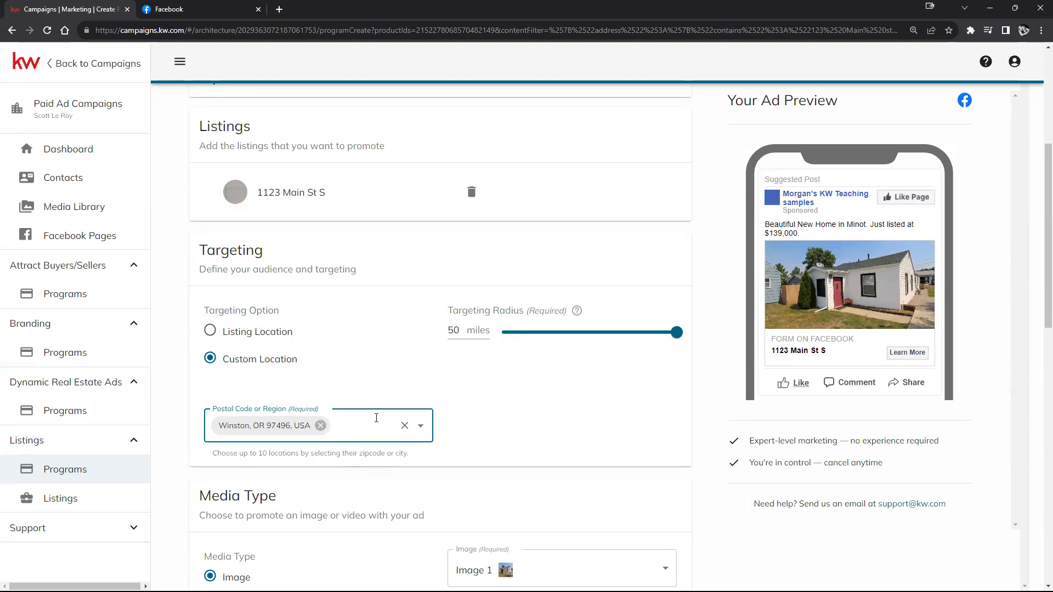
Step: Add Springfield, OR postal codes 97477 and 97478 as target locations
{"action": "type", "text": "97477"}
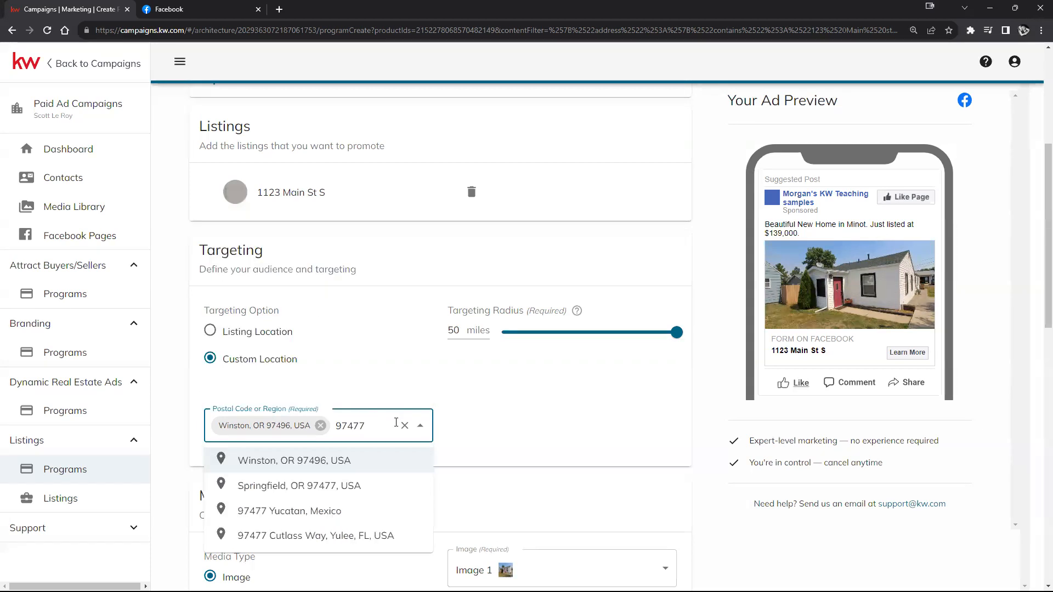
{"action": "left_click", "coordinate": [334, 486]}
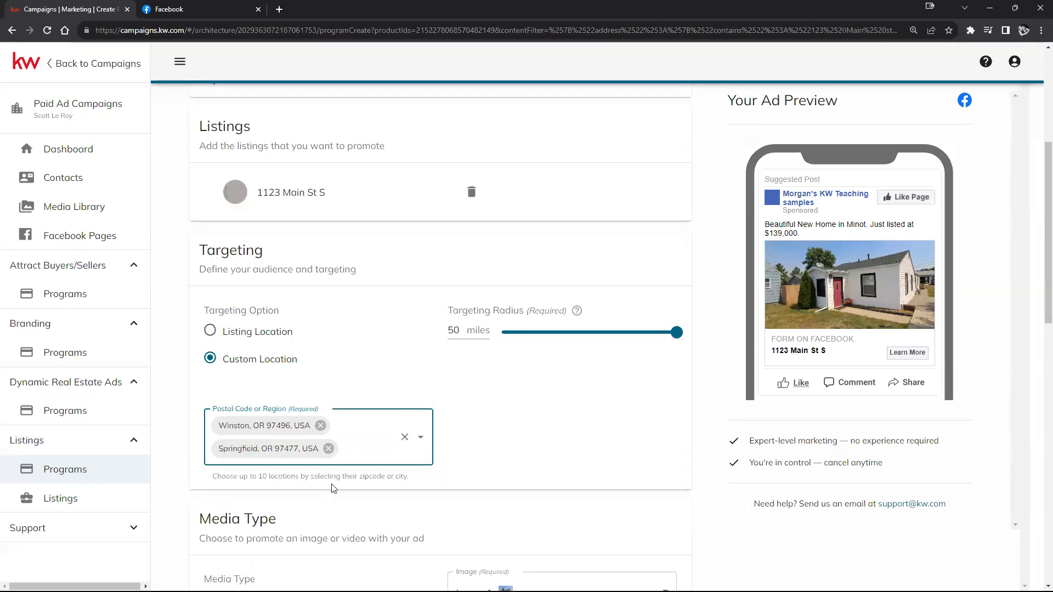
{"action": "left_click", "coordinate": [370, 451]}
{"action": "type", "text": "97478"}
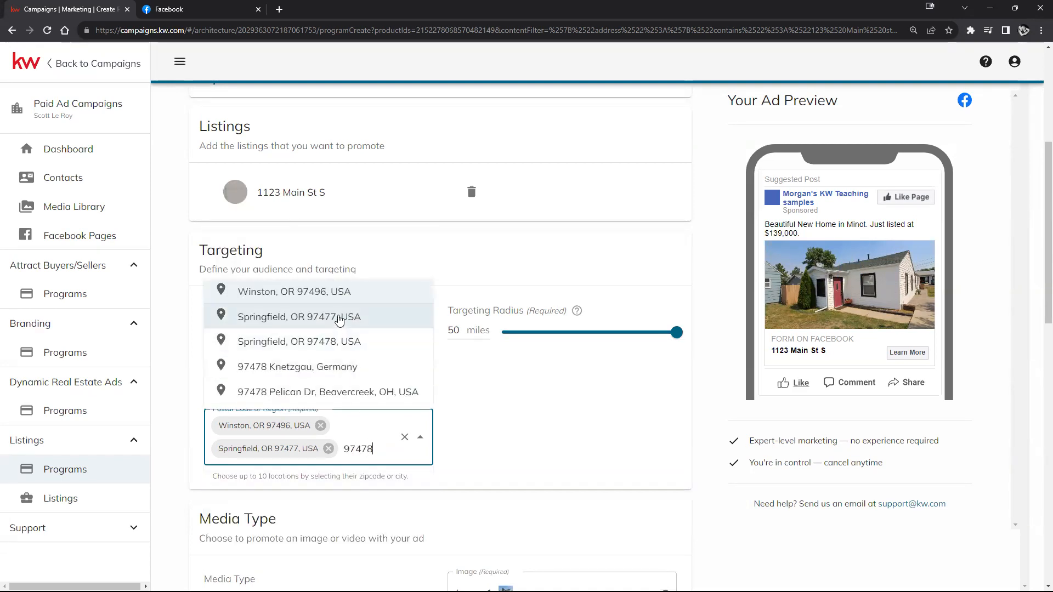
{"action": "left_click", "coordinate": [346, 343]}
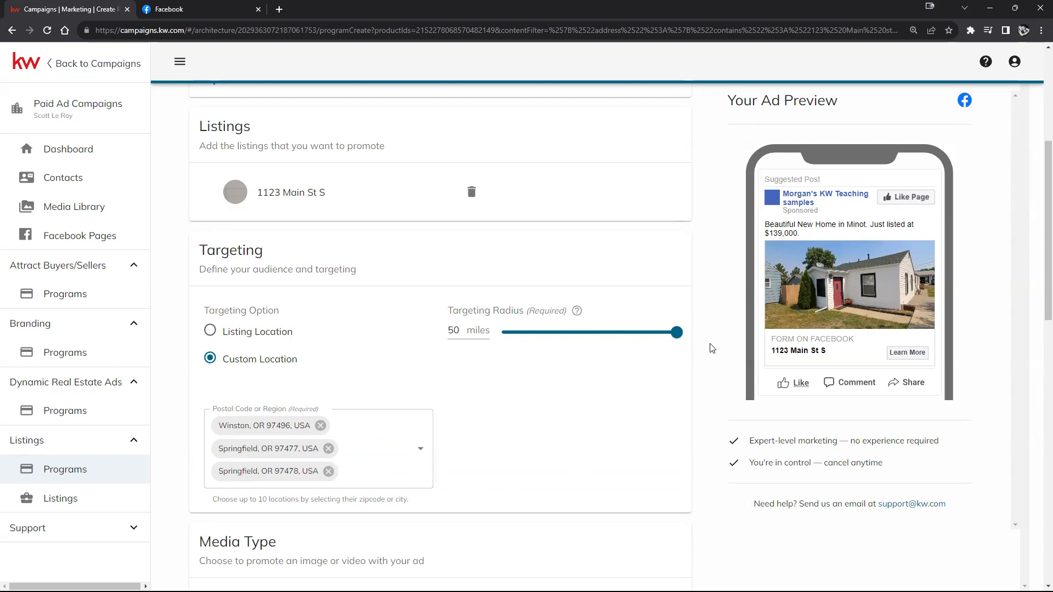
Step: Set the radius to 30 miles and remove the Winston and both Springfield location chips
{"action": "left_click_drag", "start_coordinate": [676, 333], "coordinate": [578, 338]}
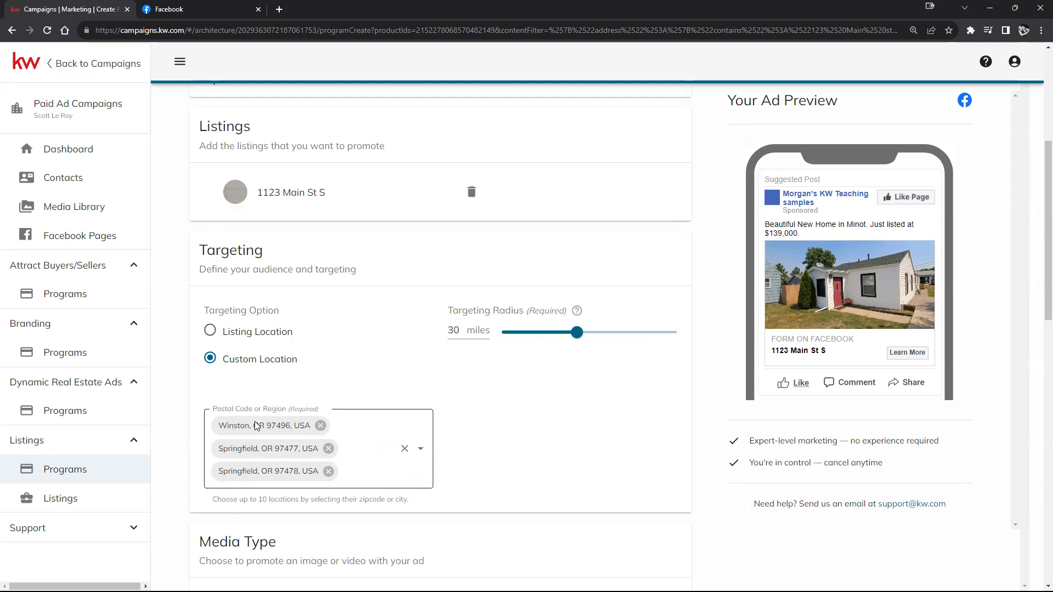
{"action": "left_click", "coordinate": [322, 426]}
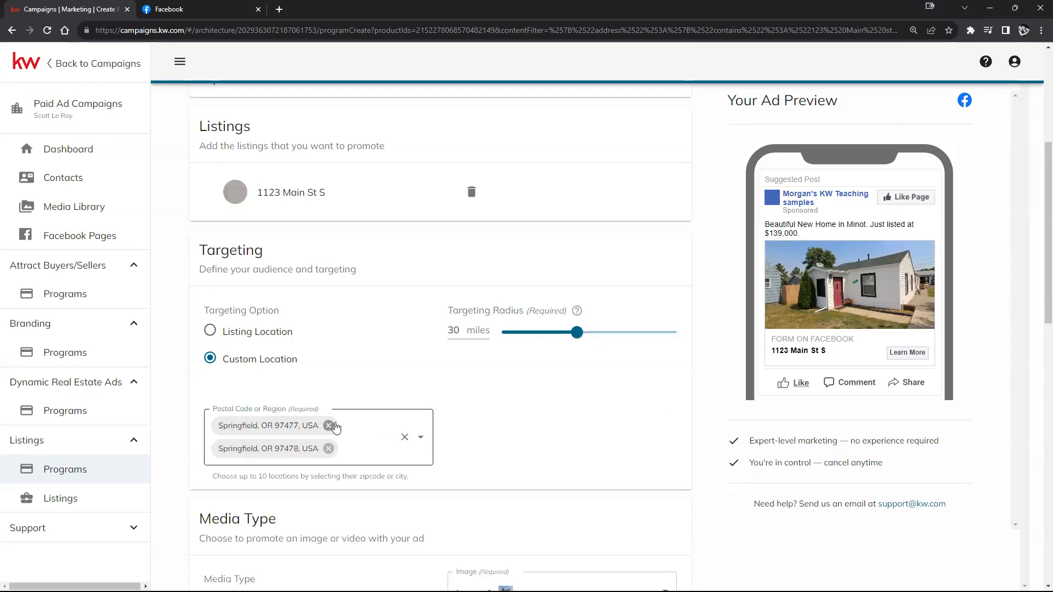
{"action": "left_click", "coordinate": [329, 426]}
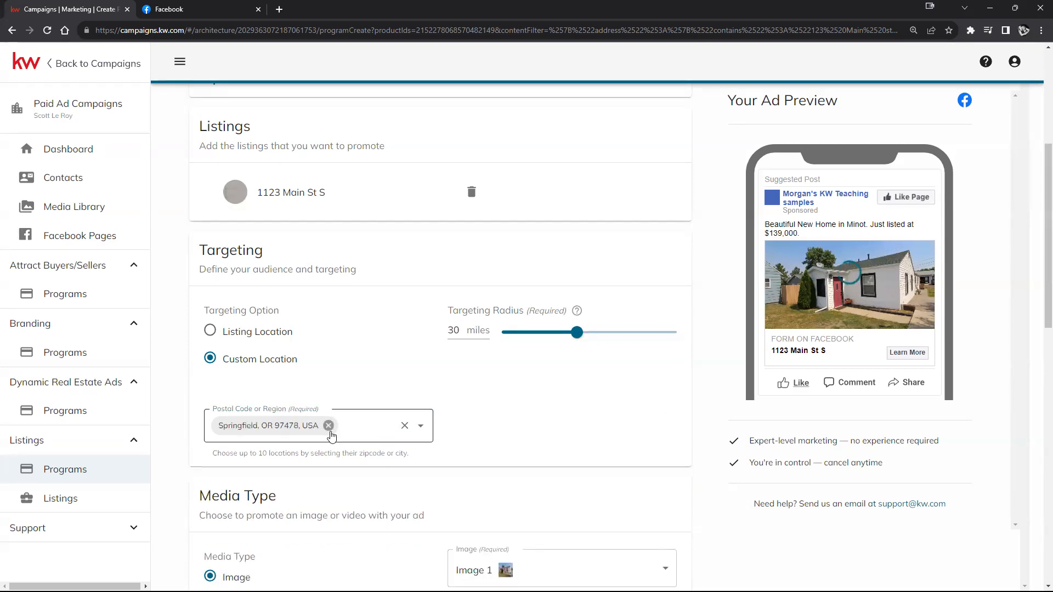
{"action": "left_click", "coordinate": [328, 427]}
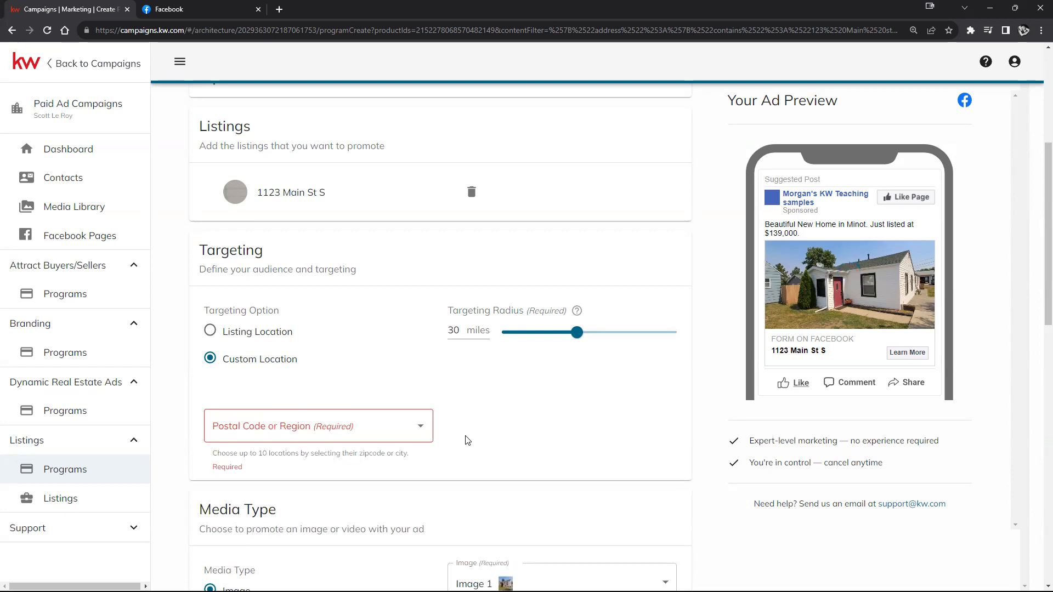
{"action": "scroll", "coordinate": [466, 442], "scroll_direction": "down", "scroll_amount": 2}
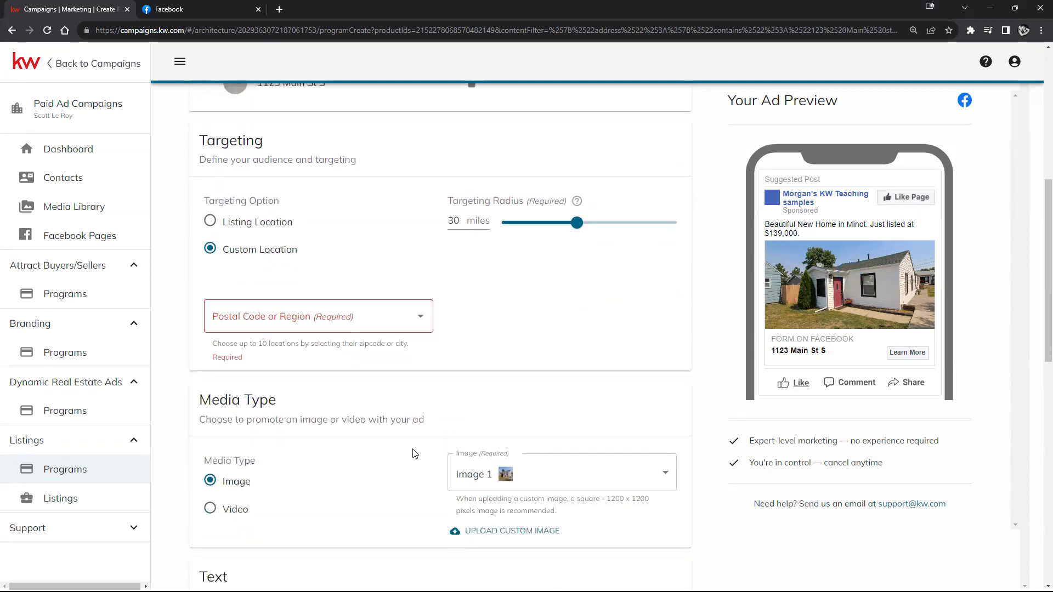
{"action": "scroll", "coordinate": [407, 462], "scroll_direction": "down", "scroll_amount": 1}
{"action": "scroll", "coordinate": [408, 463], "scroll_direction": "down", "scroll_amount": 1}
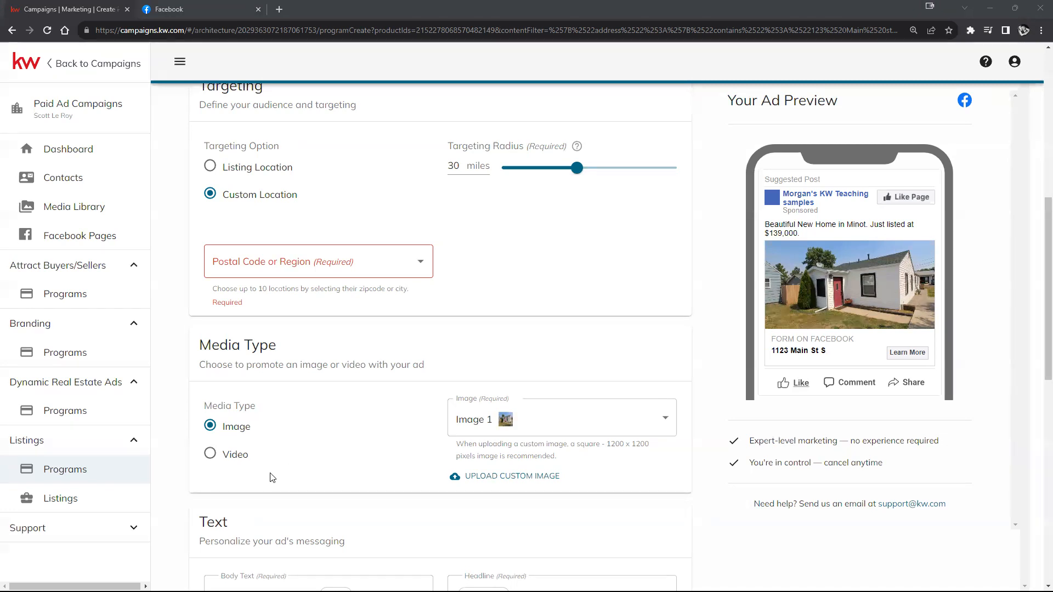
Step: Choose Image 2 from the Media Type image dropdown
{"action": "left_click", "coordinate": [623, 424]}
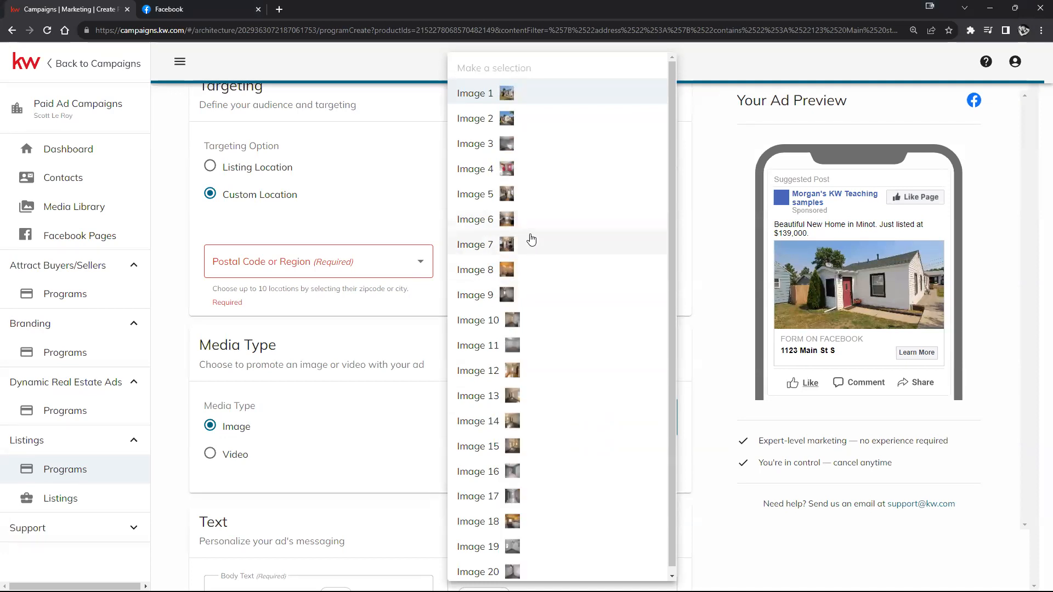
{"action": "scroll", "coordinate": [540, 255], "scroll_direction": "down", "scroll_amount": 1}
{"action": "scroll", "coordinate": [549, 219], "scroll_direction": "up", "scroll_amount": 1}
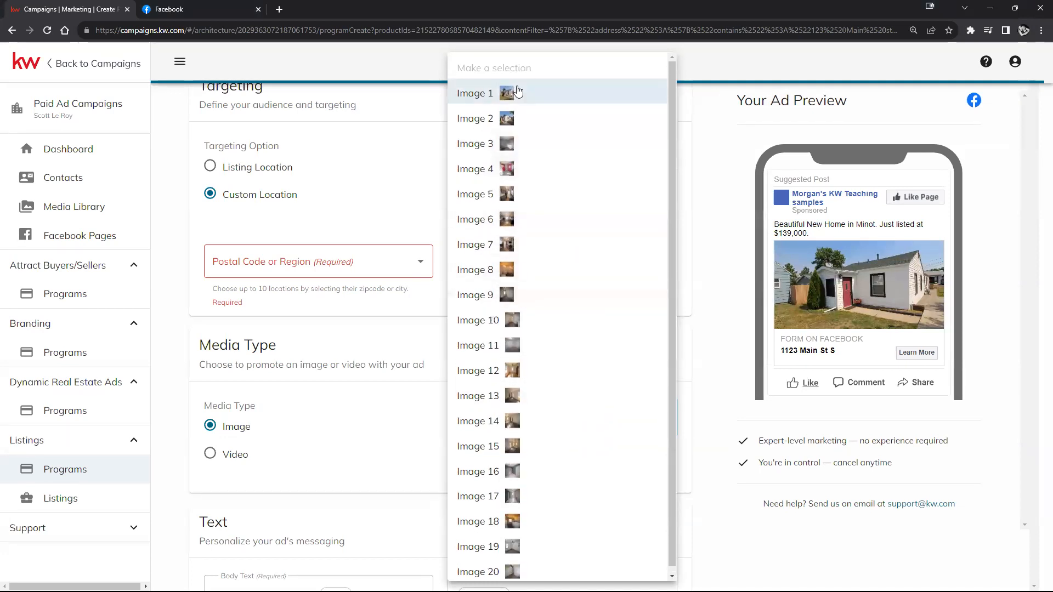
{"action": "left_click", "coordinate": [514, 120]}
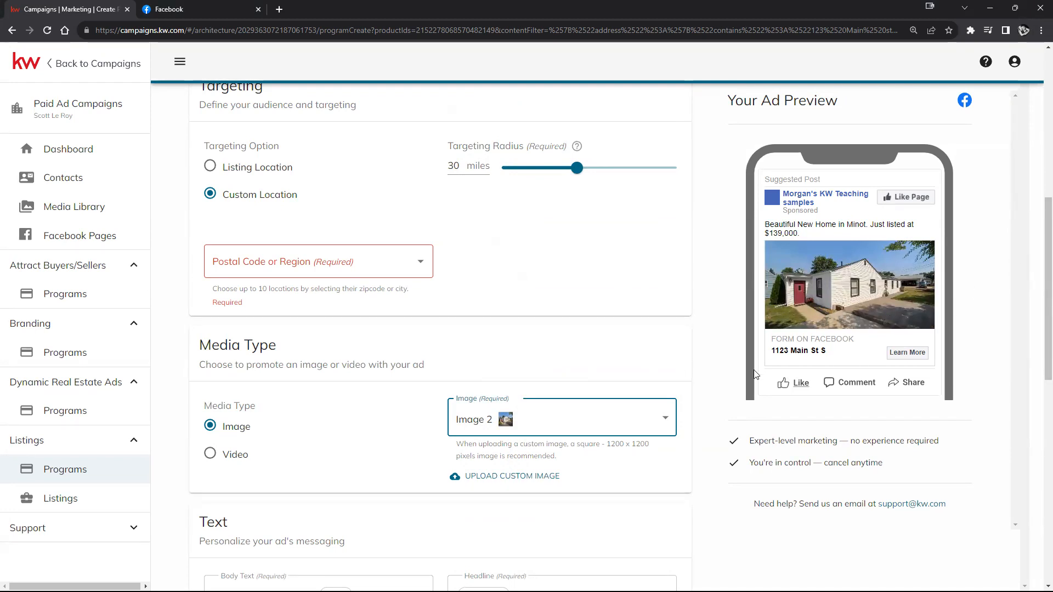
Step: Switch the media type to Video, browse the media library, and close it unselected
{"action": "left_click", "coordinate": [209, 455]}
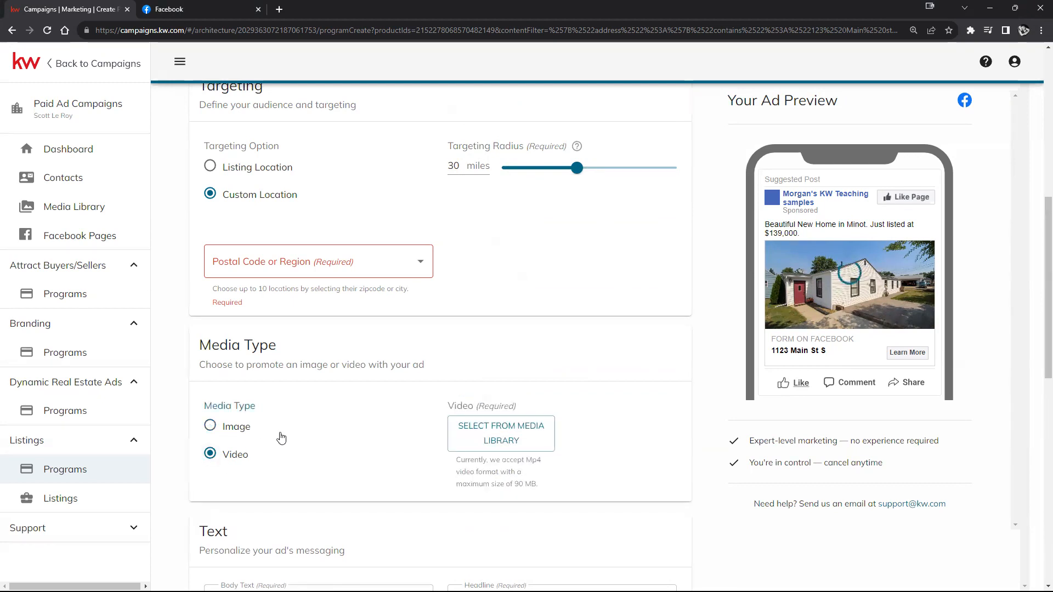
{"action": "left_click", "coordinate": [526, 442]}
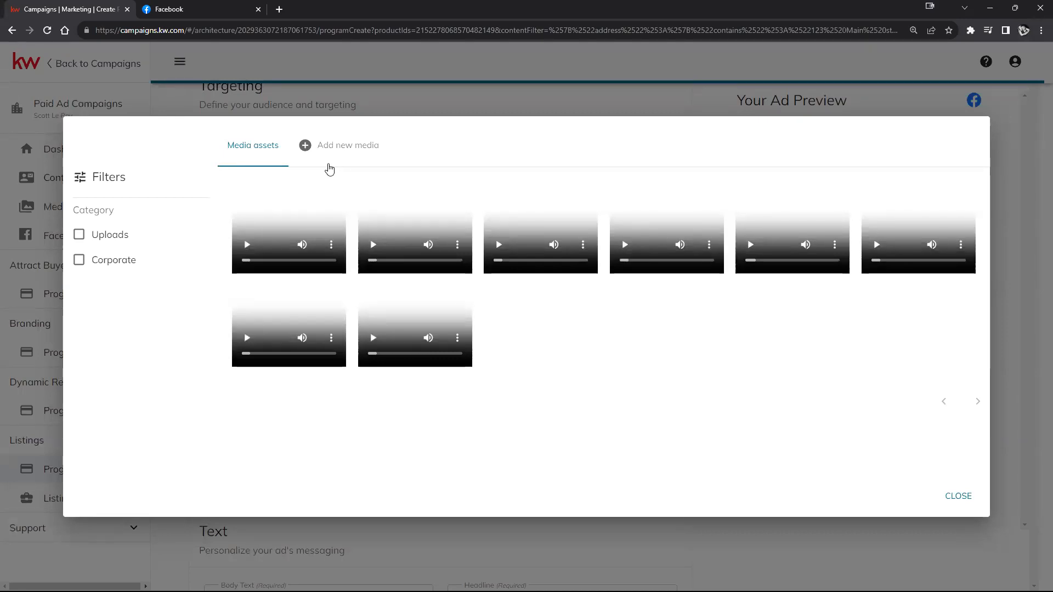
{"action": "left_click", "coordinate": [331, 147]}
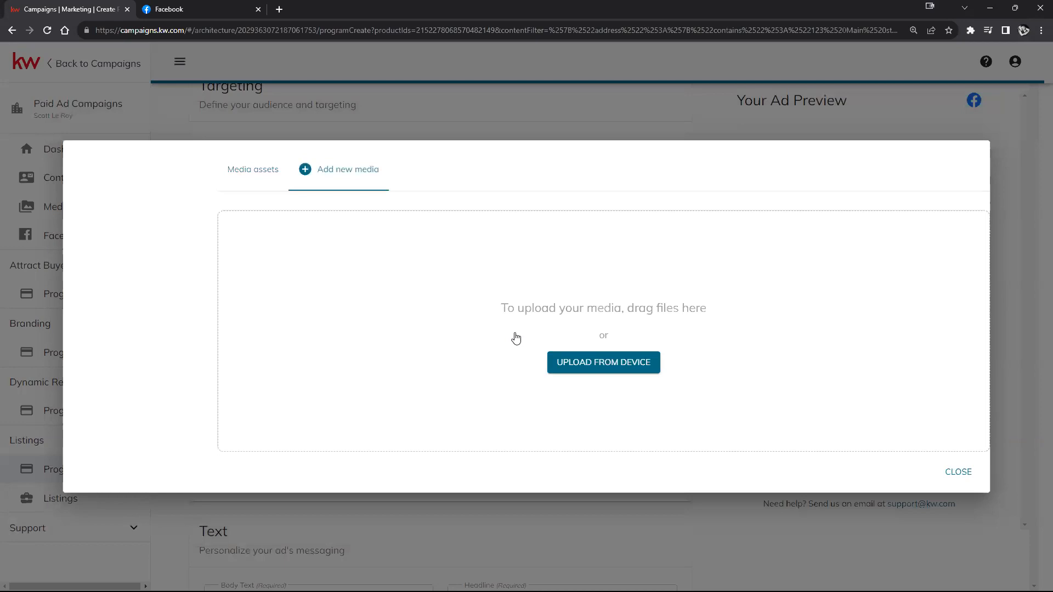
{"action": "left_click", "coordinate": [958, 472]}
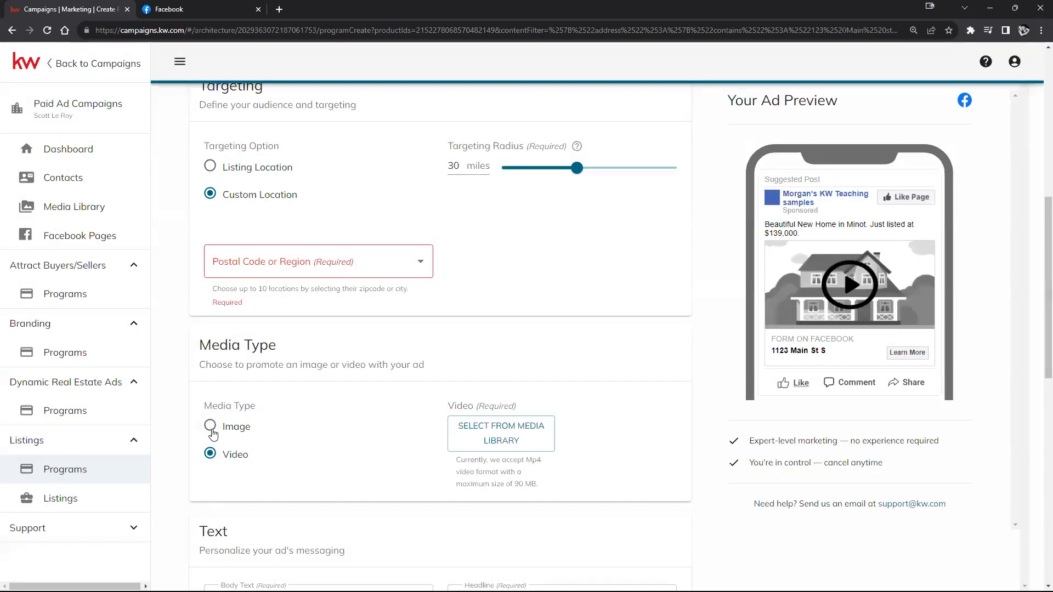
Step: Revert to an Image ad targeting the listing location within a 23-mile radius
{"action": "left_click", "coordinate": [211, 426]}
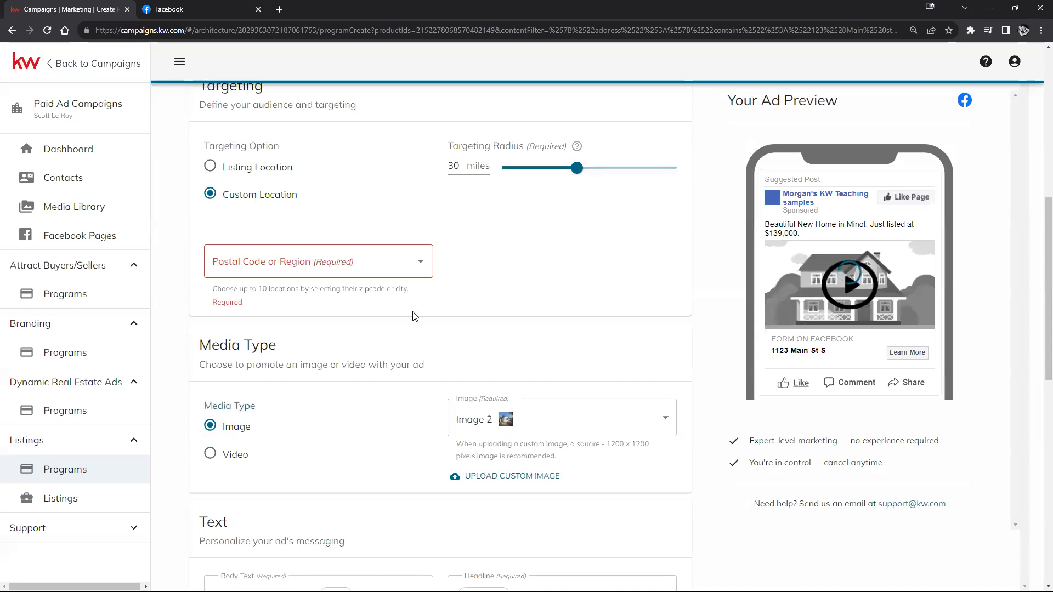
{"action": "left_click", "coordinate": [211, 167]}
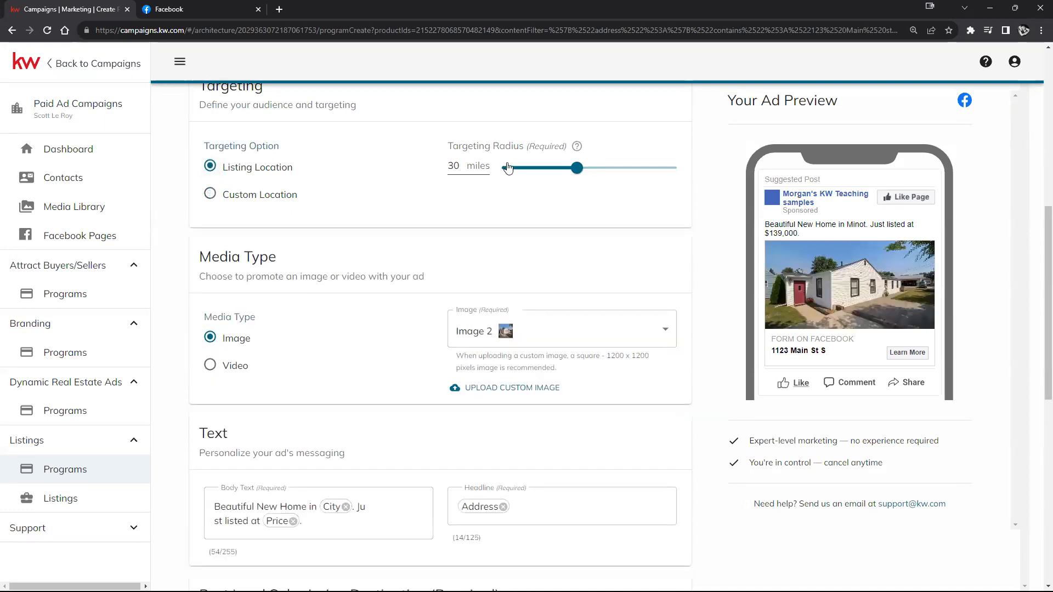
{"action": "left_click_drag", "start_coordinate": [531, 171], "coordinate": [543, 171]}
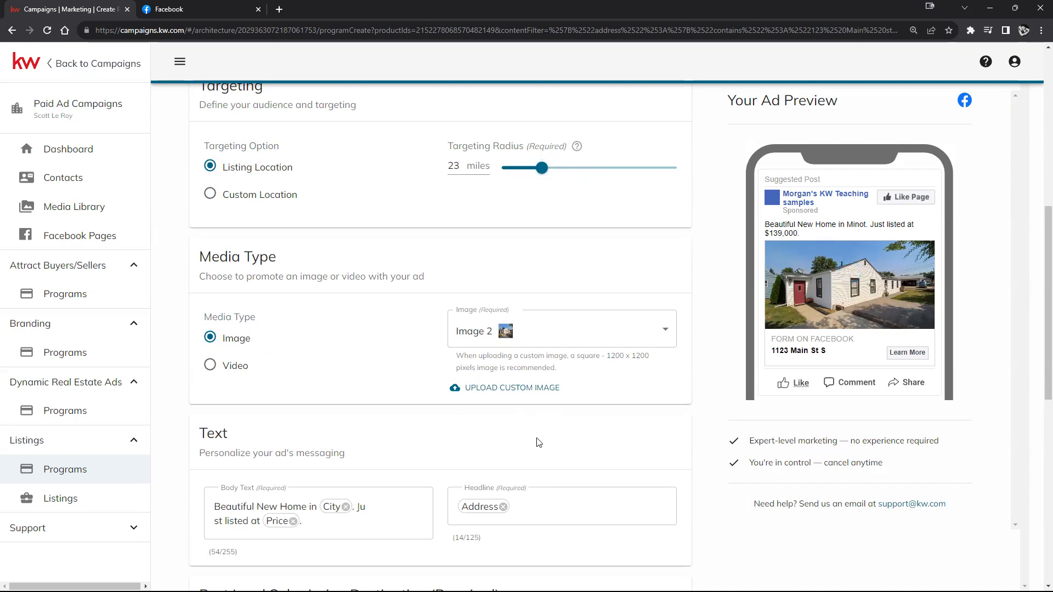
{"action": "scroll", "coordinate": [538, 442], "scroll_direction": "down", "scroll_amount": 1}
{"action": "scroll", "coordinate": [540, 442], "scroll_direction": "down", "scroll_amount": 1}
{"action": "scroll", "coordinate": [548, 442], "scroll_direction": "down", "scroll_amount": 2}
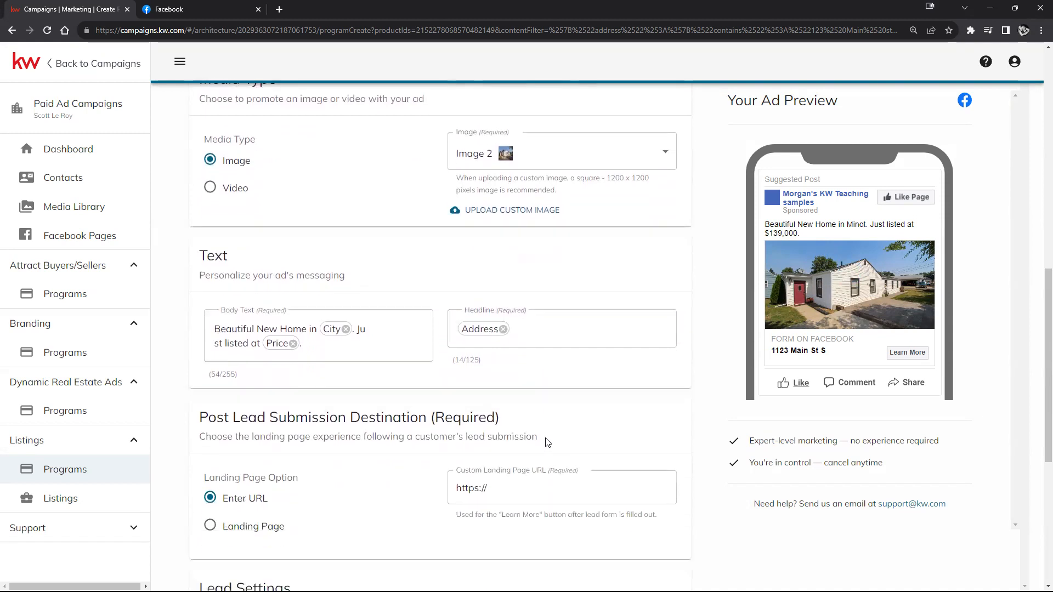
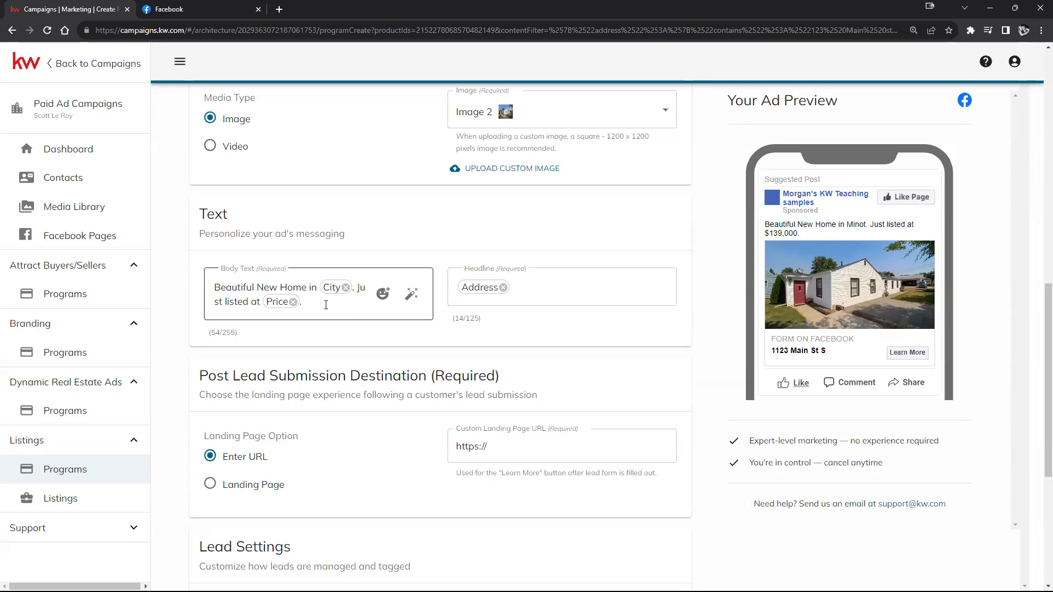
Step: Click into the body text and highlight the city name and price in the ad preview
{"action": "left_click", "coordinate": [326, 305]}
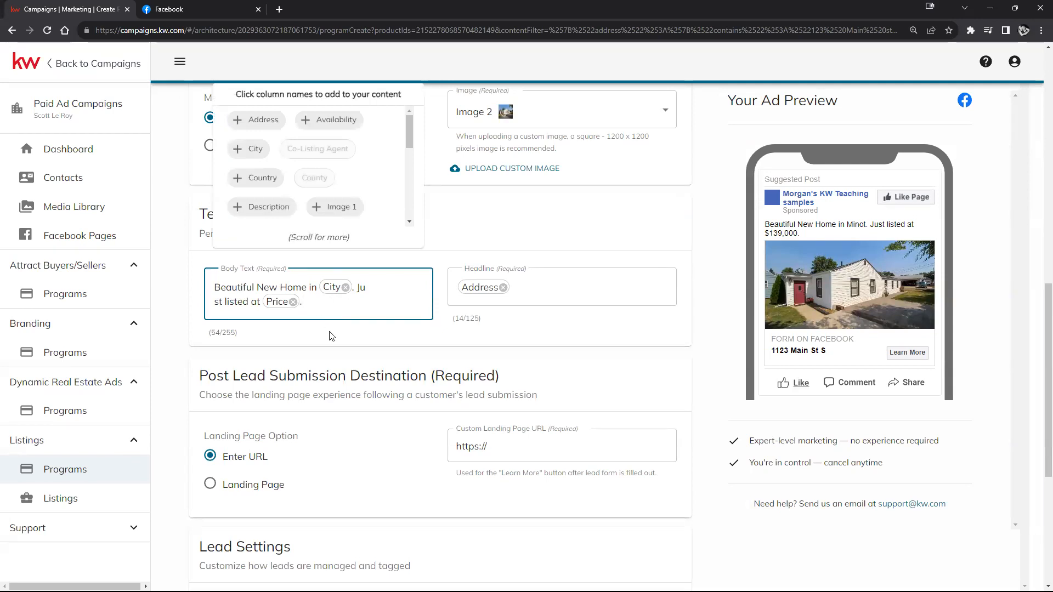
{"action": "scroll", "coordinate": [336, 331], "scroll_direction": "up", "scroll_amount": 1}
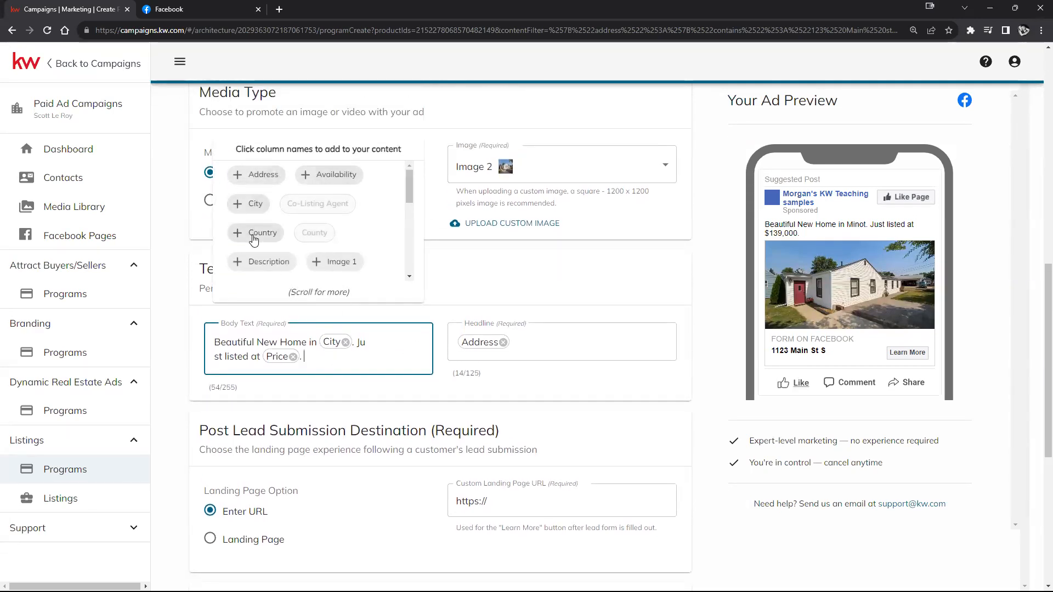
{"action": "scroll", "coordinate": [346, 251], "scroll_direction": "down", "scroll_amount": 2}
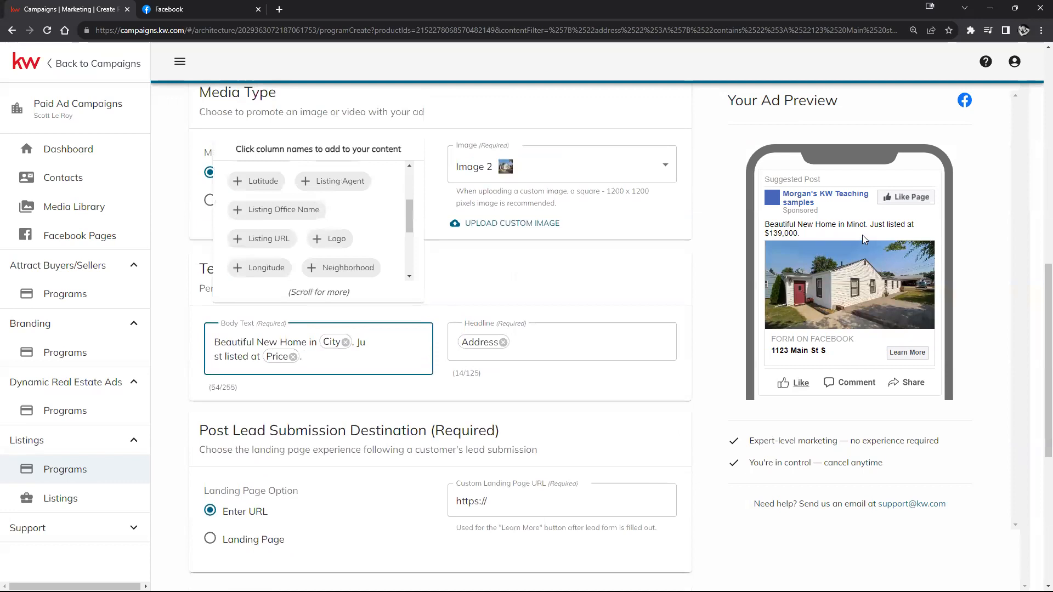
{"action": "left_click_drag", "start_coordinate": [849, 223], "coordinate": [864, 221]}
{"action": "left_click_drag", "start_coordinate": [799, 233], "coordinate": [771, 234]}
{"action": "left_click", "coordinate": [654, 391]}
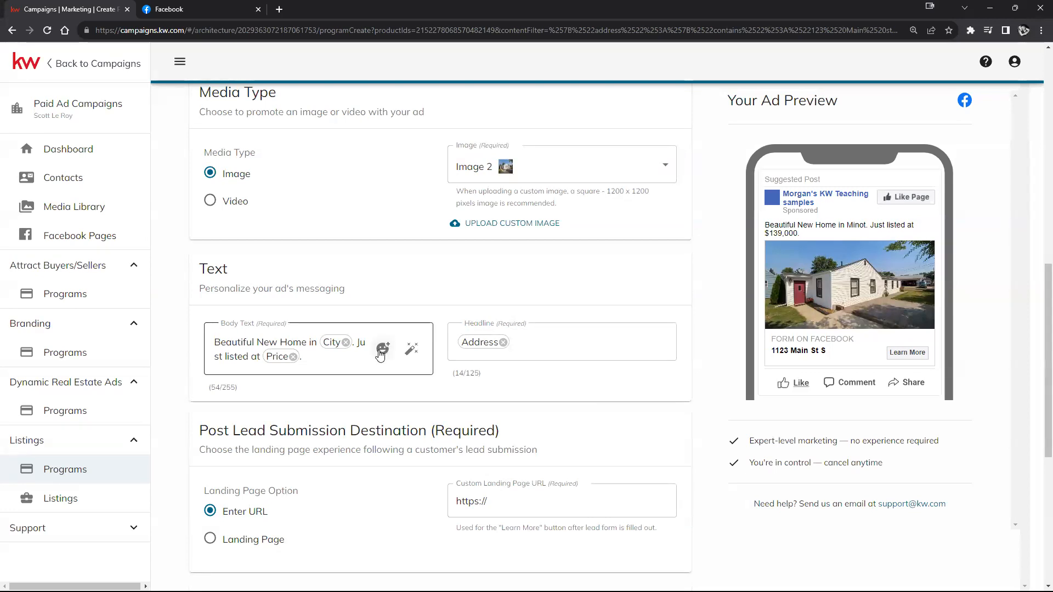
Step: Append a screaming-face emoji and a heart-eyes emoji to the end of the body text
{"action": "left_click", "coordinate": [382, 352]}
{"action": "scroll", "coordinate": [500, 419], "scroll_direction": "down", "scroll_amount": 3}
{"action": "scroll", "coordinate": [513, 421], "scroll_direction": "up", "scroll_amount": 3}
{"action": "left_click", "coordinate": [562, 401]}
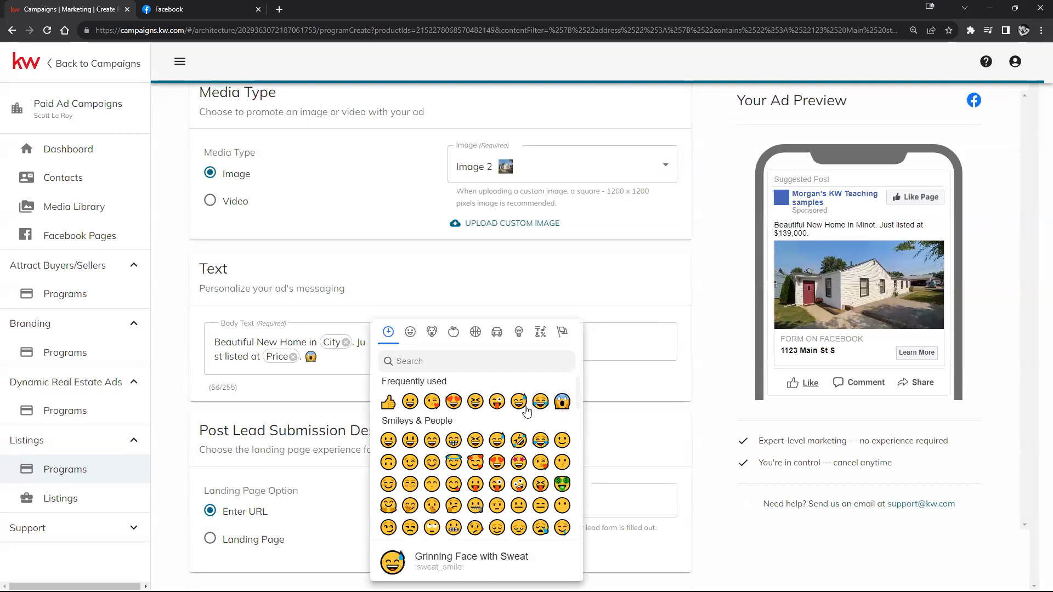
{"action": "left_click", "coordinate": [453, 400]}
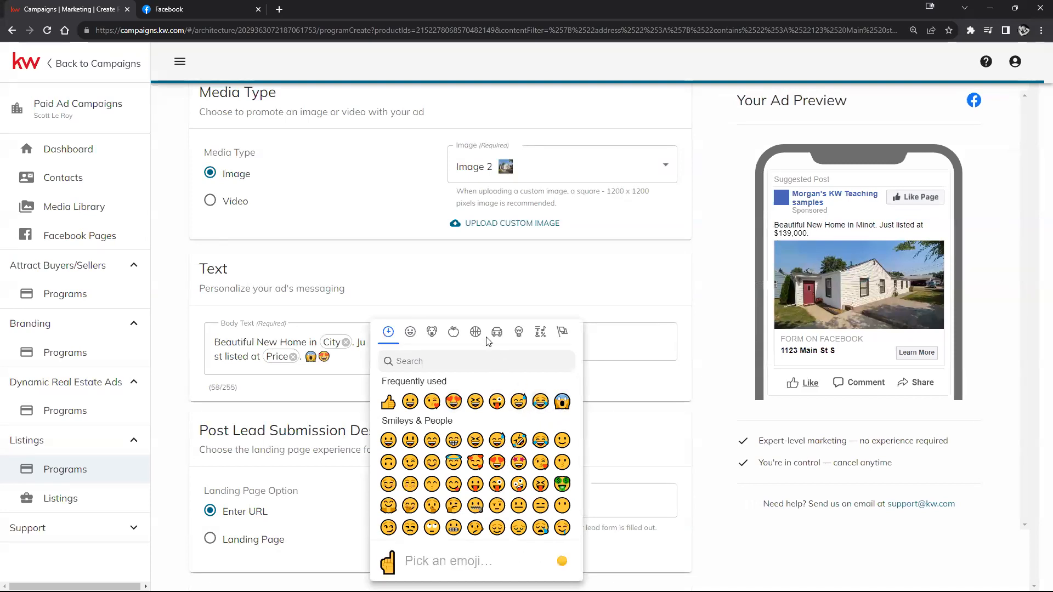
{"action": "left_click", "coordinate": [465, 289]}
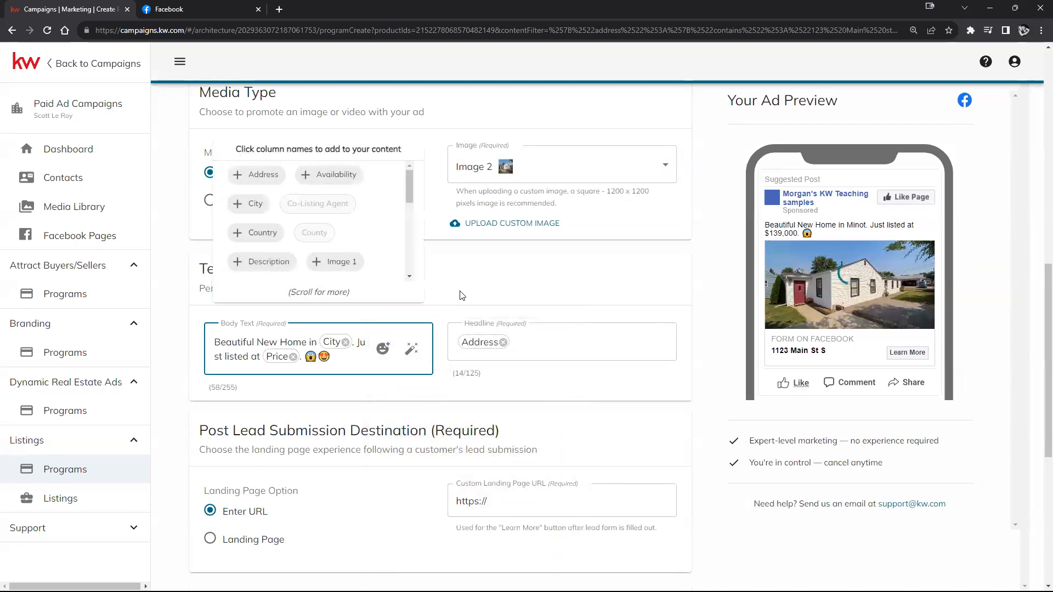
{"action": "left_click", "coordinate": [440, 387]}
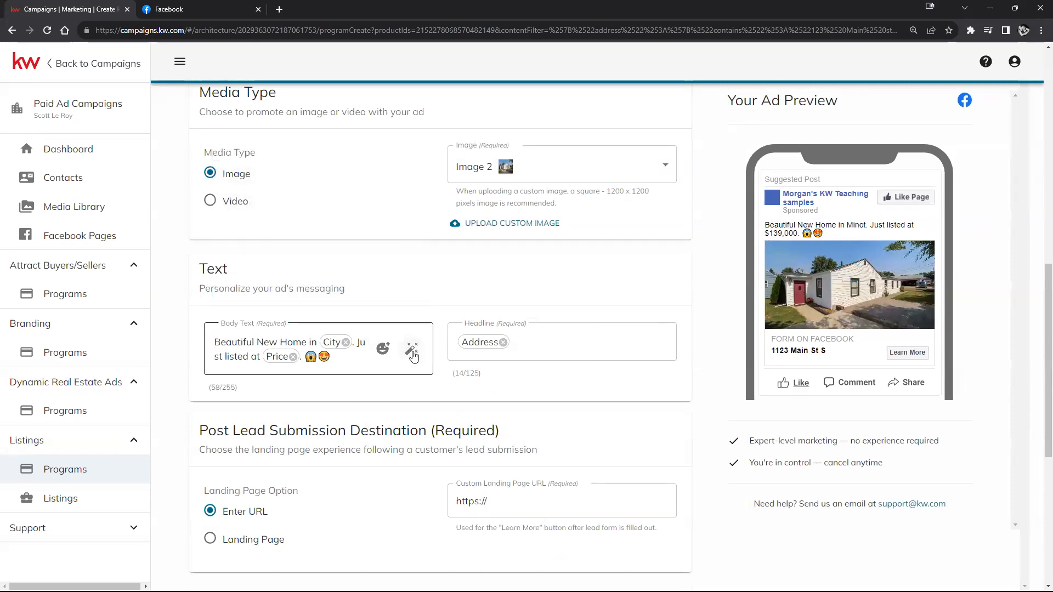
Step: Get an AI-suggested body text in Write with AI and switch its style to Vibrant
{"action": "left_click", "coordinate": [412, 353]}
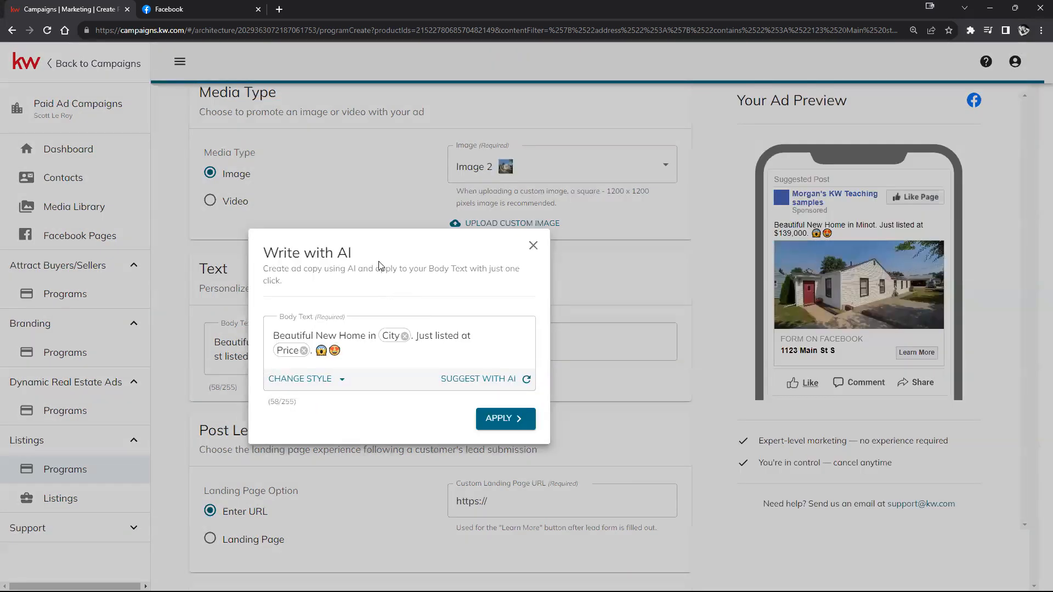
{"action": "left_click_drag", "start_coordinate": [360, 258], "coordinate": [260, 255]}
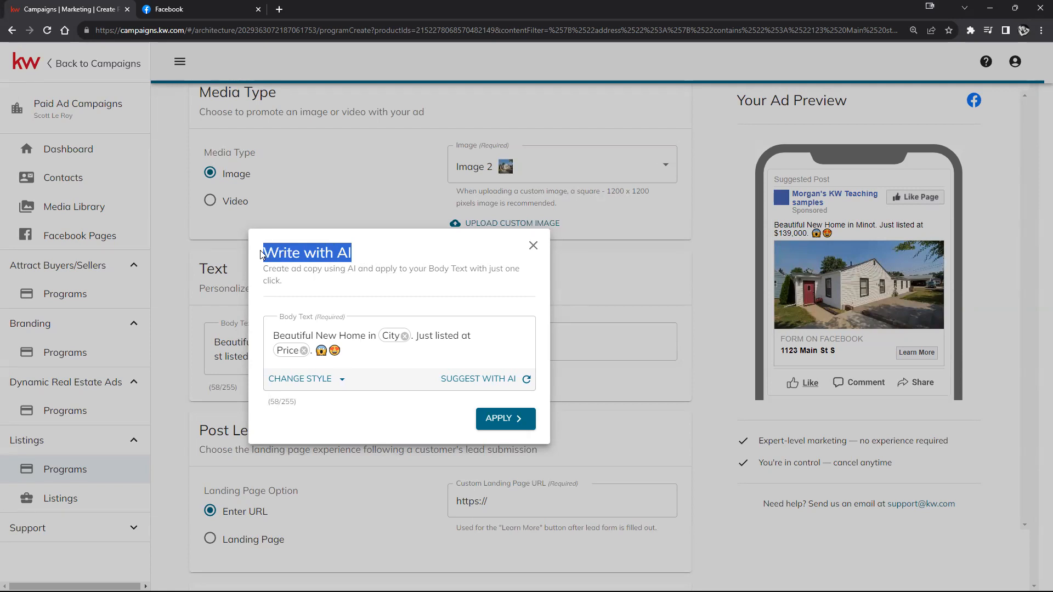
{"action": "left_click", "coordinate": [527, 380]}
{"action": "left_click_drag", "start_coordinate": [266, 270], "coordinate": [522, 282]}
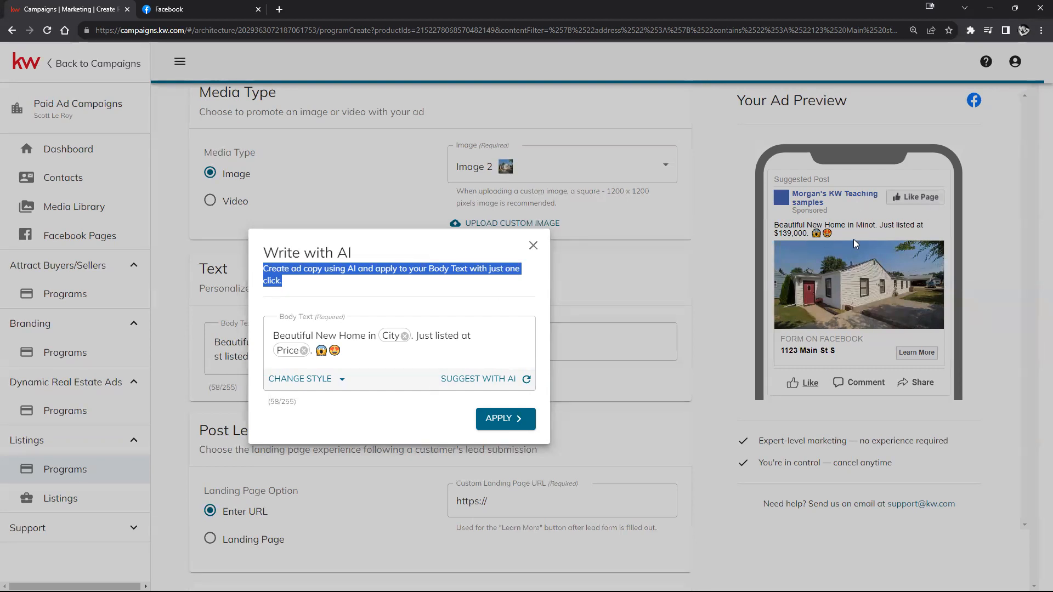
{"action": "left_click", "coordinate": [323, 383]}
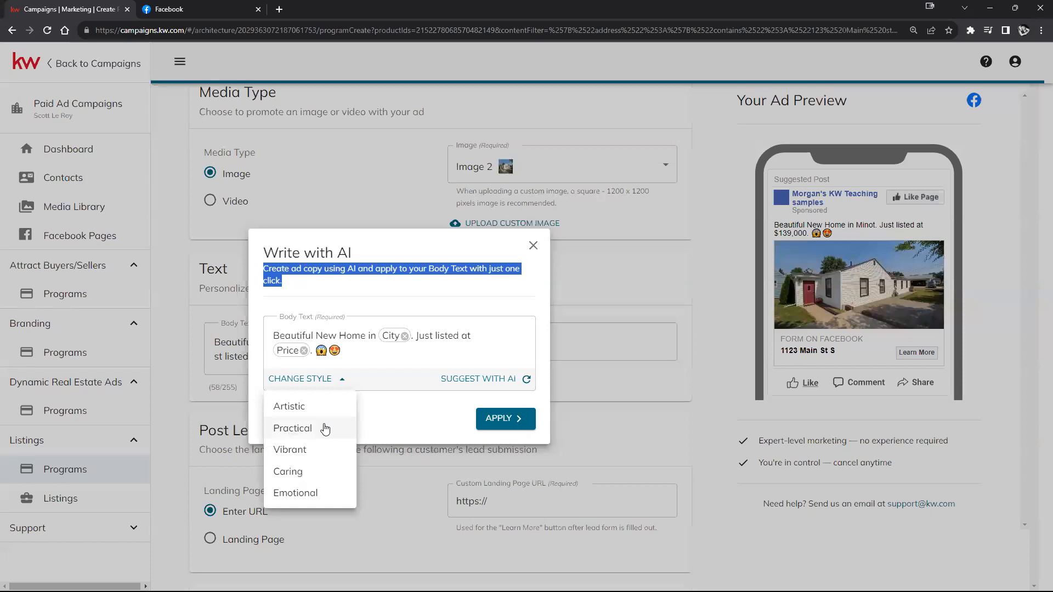
{"action": "left_click", "coordinate": [292, 450]}
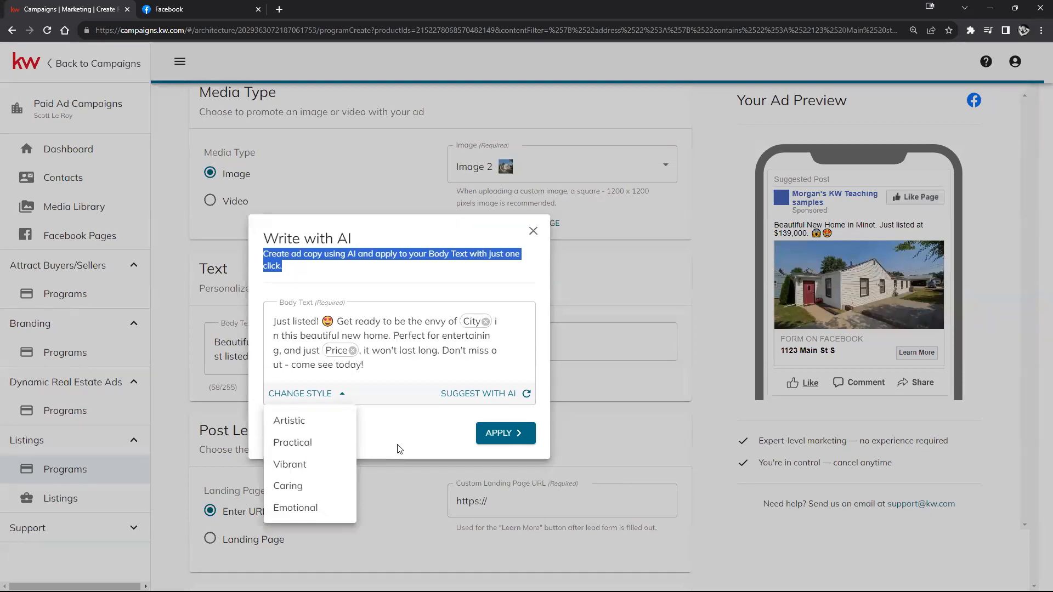
Step: Regenerate the AI draft until it reads 'Cozy&Cute! Centrally located 2 bed/1 bath…' and apply it
{"action": "left_click", "coordinate": [408, 364]}
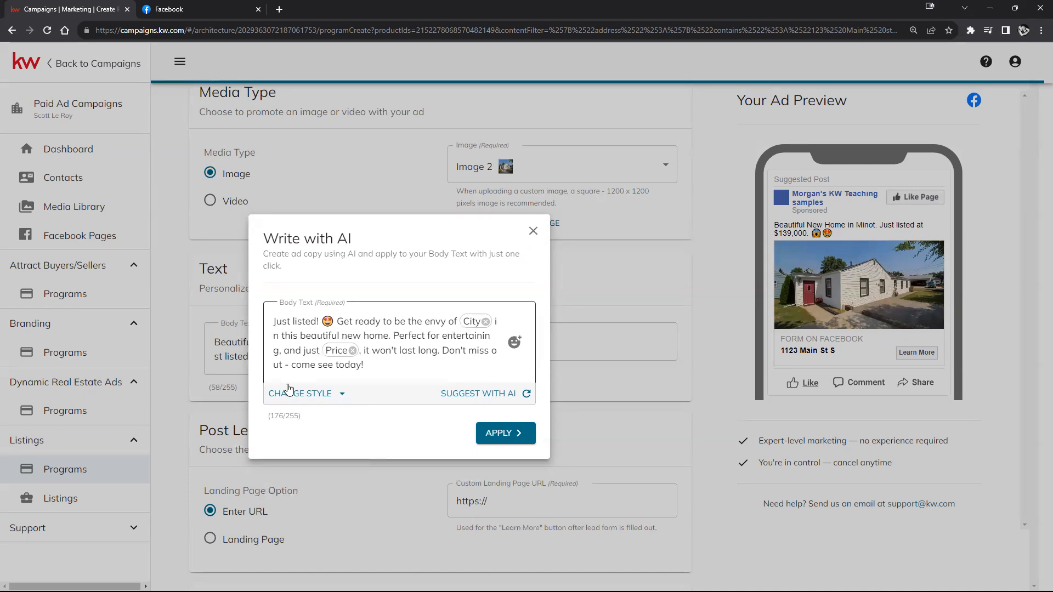
{"action": "left_click", "coordinate": [392, 369]}
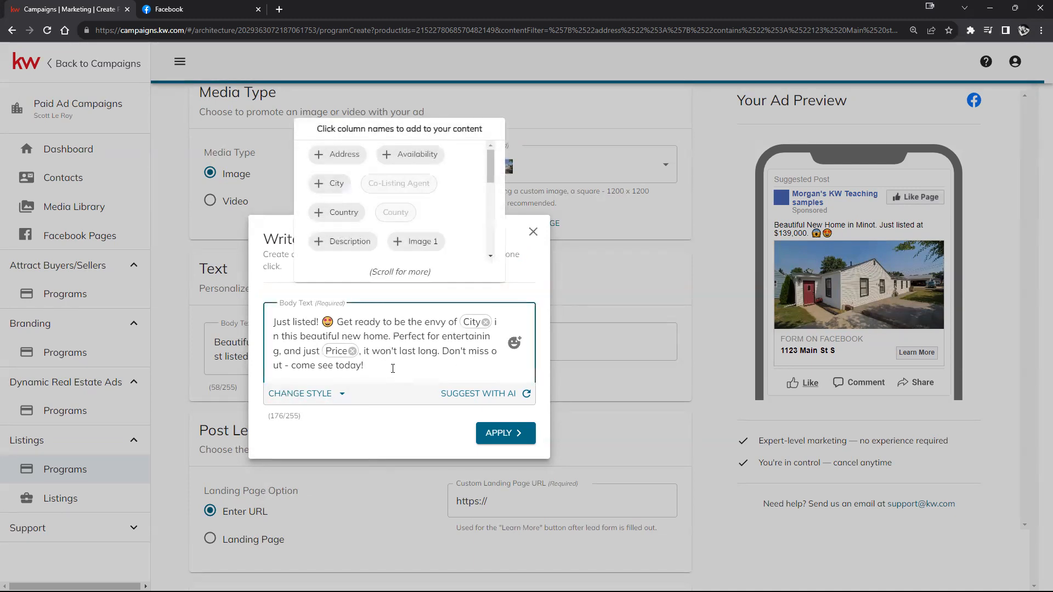
{"action": "left_click", "coordinate": [341, 395]}
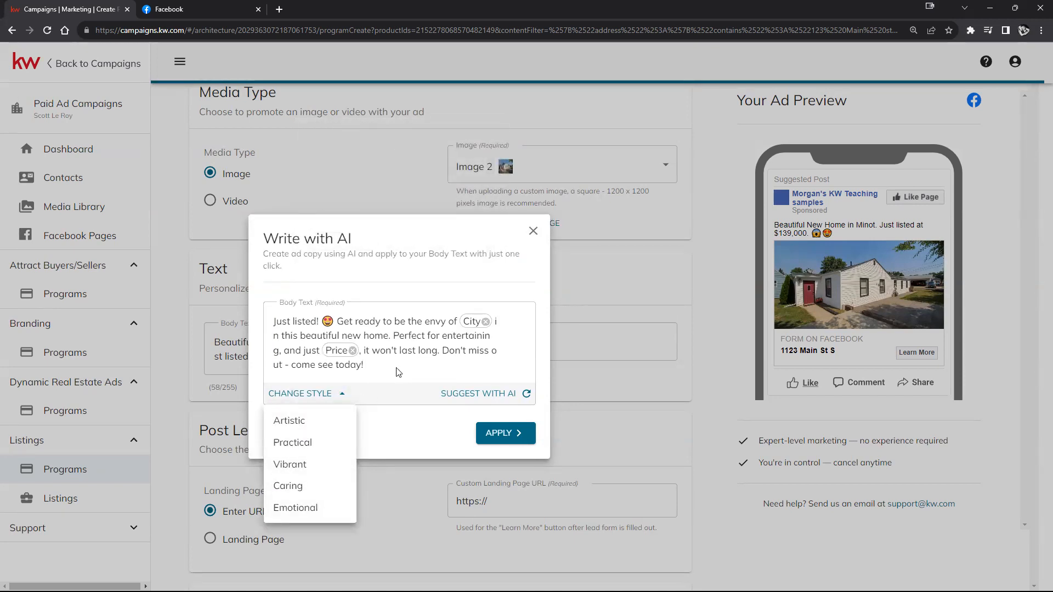
{"action": "left_click", "coordinate": [315, 396]}
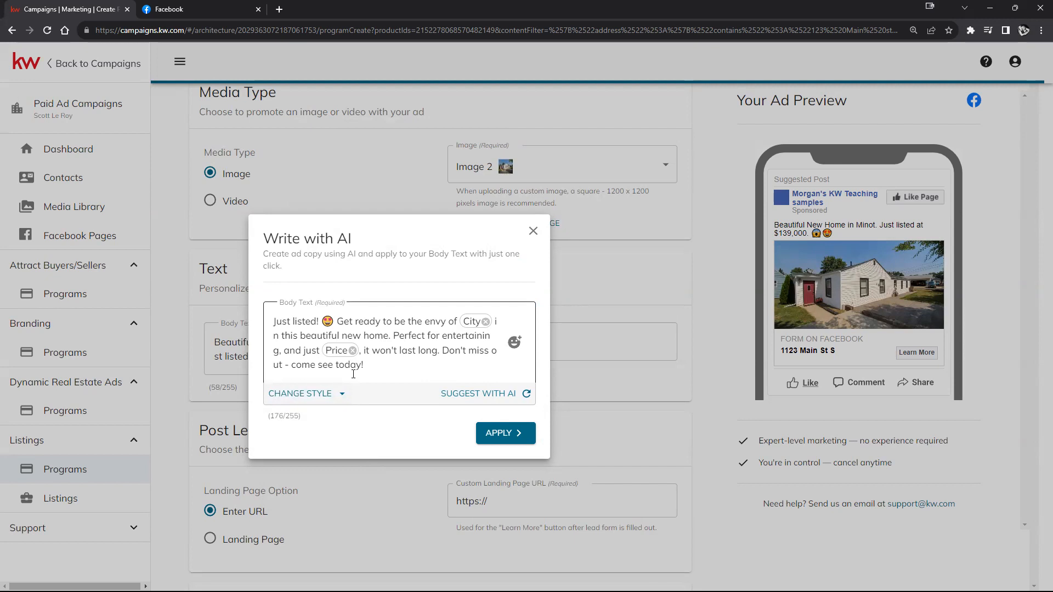
{"action": "left_click", "coordinate": [528, 394]}
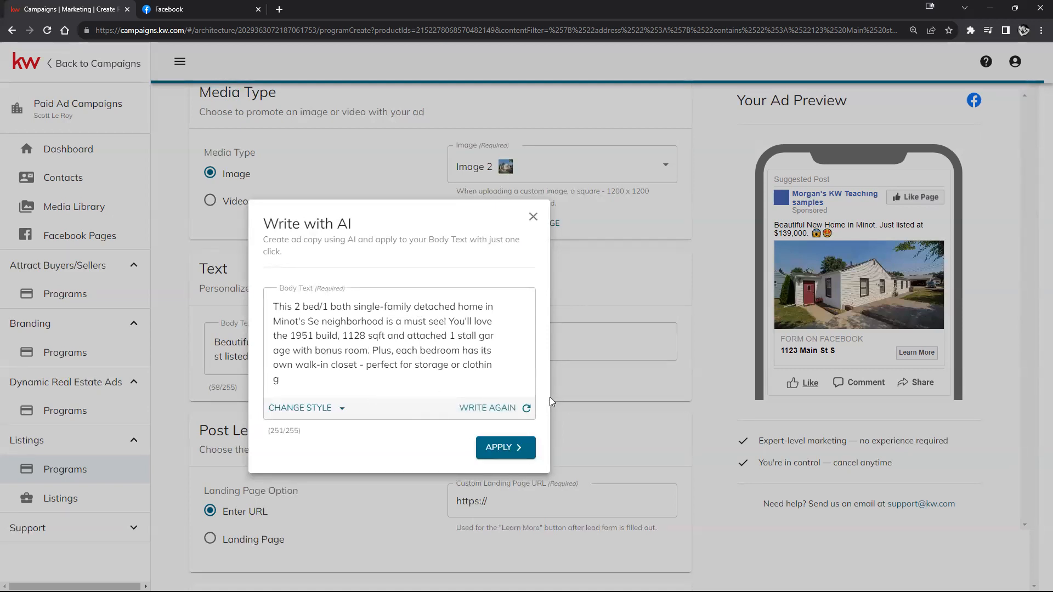
{"action": "left_click", "coordinate": [527, 411]}
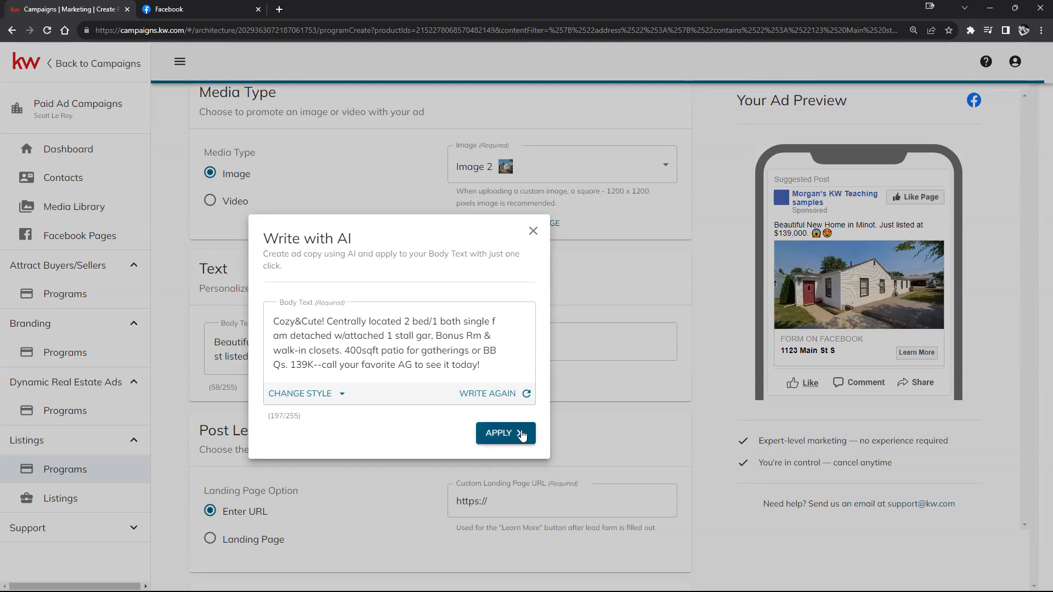
{"action": "left_click", "coordinate": [522, 434]}
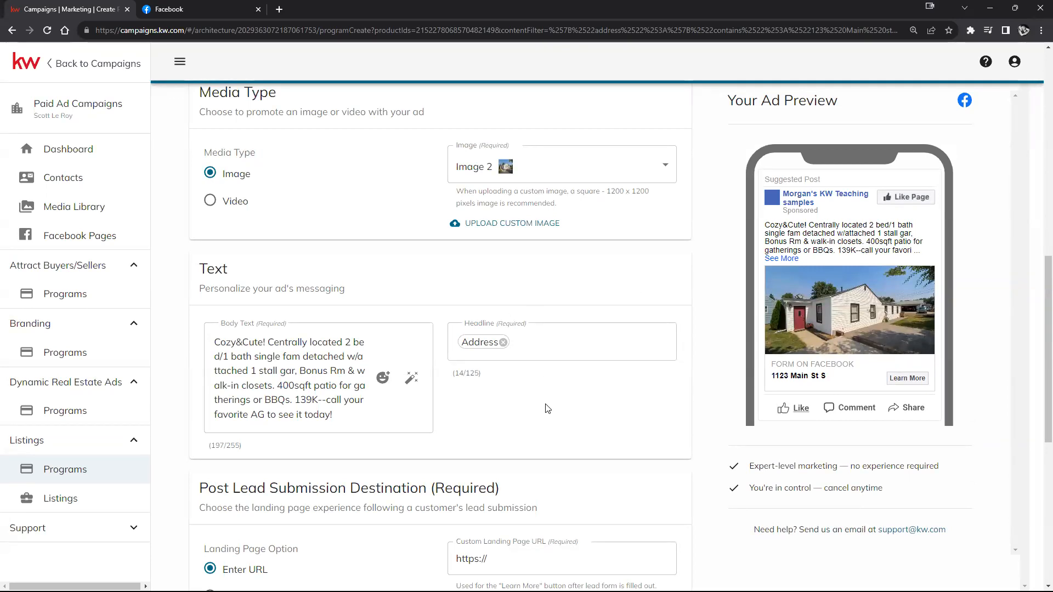
Step: Paste the current page's web address into the custom landing page URL field
{"action": "scroll", "coordinate": [547, 409], "scroll_direction": "down", "scroll_amount": 2}
{"action": "scroll", "coordinate": [546, 409], "scroll_direction": "down", "scroll_amount": 2}
{"action": "scroll", "coordinate": [548, 406], "scroll_direction": "up", "scroll_amount": 3}
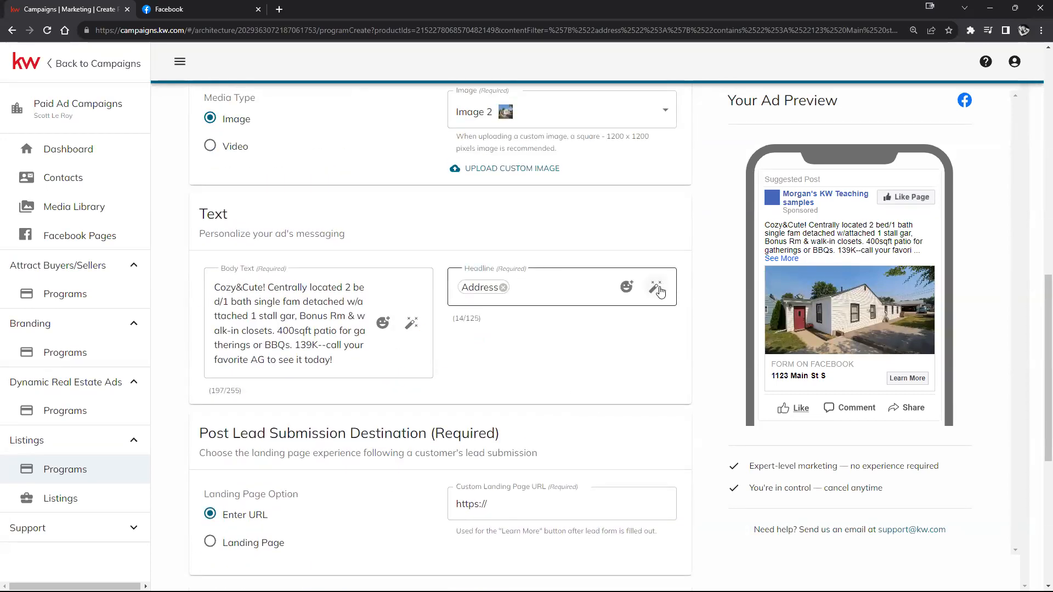
{"action": "scroll", "coordinate": [591, 387], "scroll_direction": "down", "scroll_amount": 3}
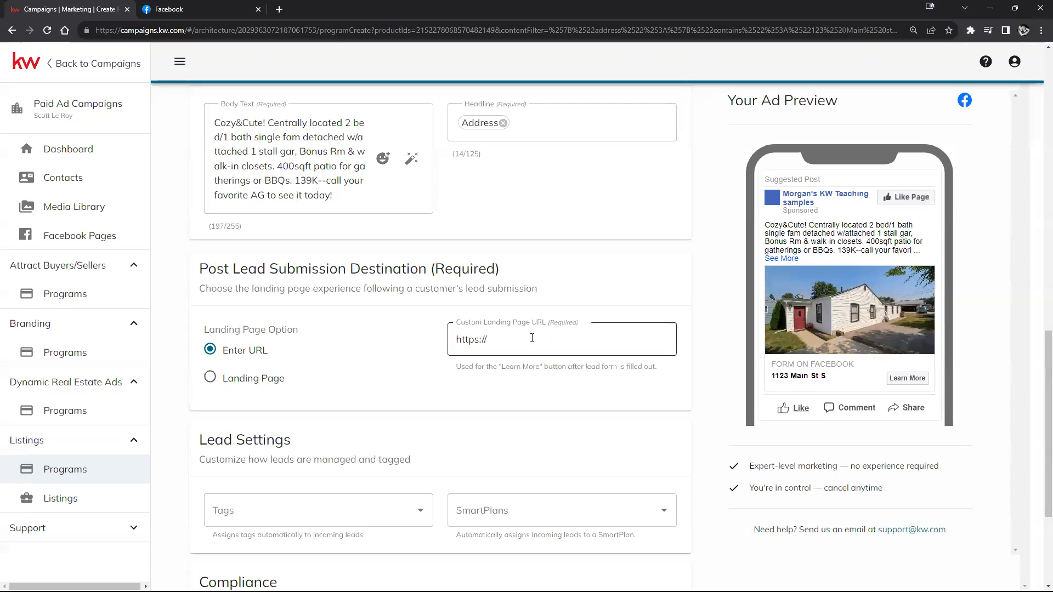
{"action": "left_click", "coordinate": [496, 340]}
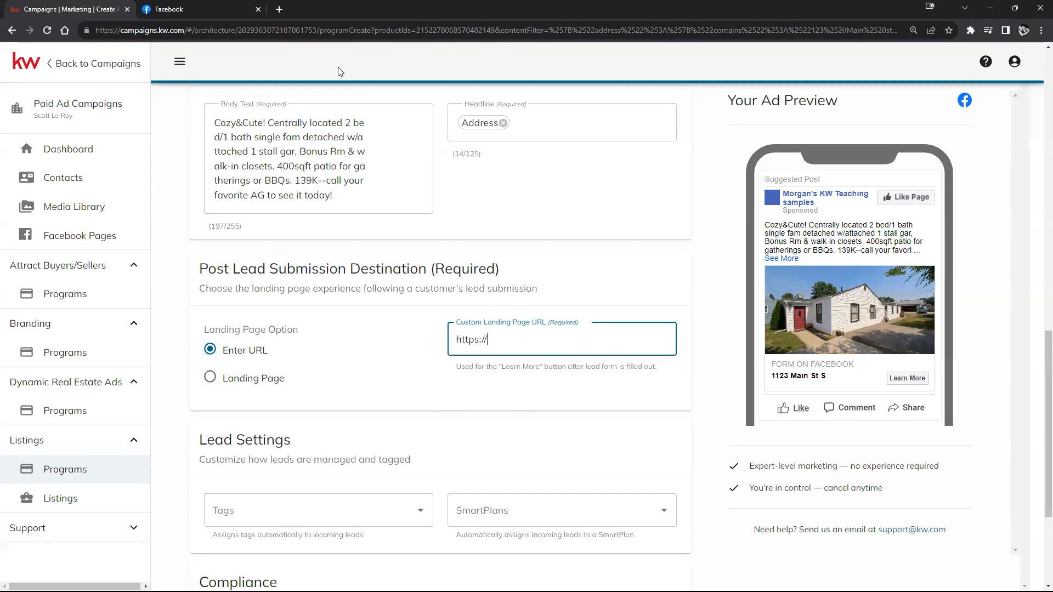
{"action": "left_click", "coordinate": [338, 25]}
{"action": "key", "text": "ctrl+c"}
{"action": "right_click", "coordinate": [340, 25]}
{"action": "left_click", "coordinate": [389, 104]}
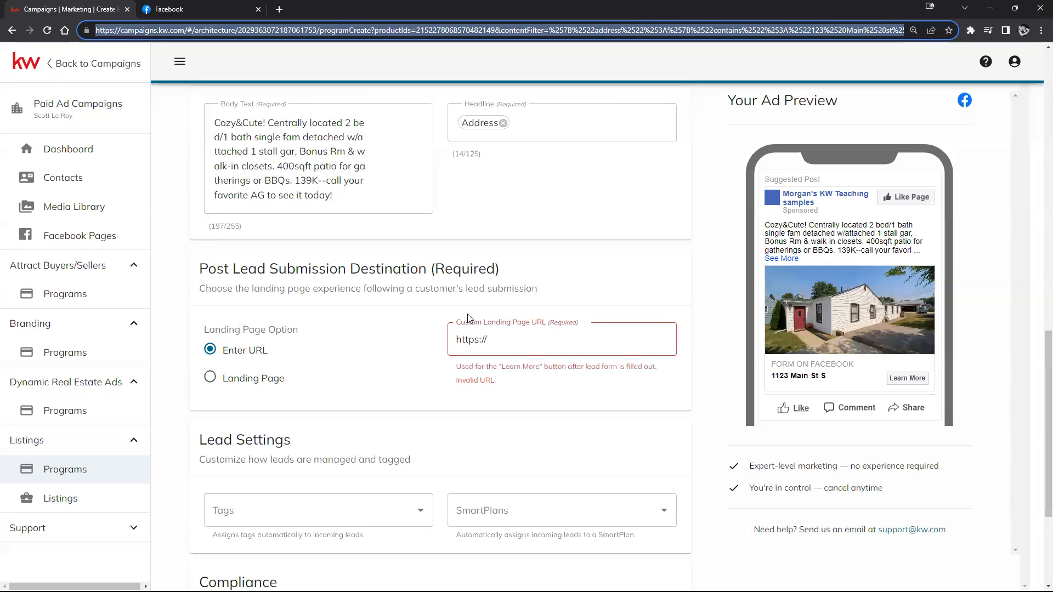
{"action": "right_click", "coordinate": [482, 338]}
{"action": "left_click", "coordinate": [510, 424]}
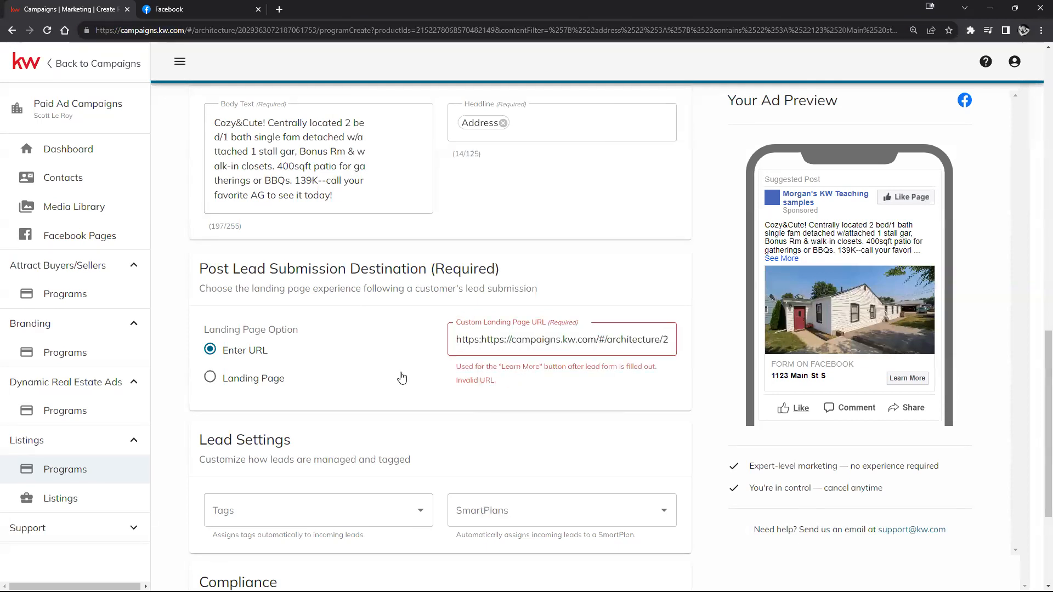
Step: Switch the destination to a saved Landing Page and select Test Vendor 1120
{"action": "left_click", "coordinate": [326, 385]}
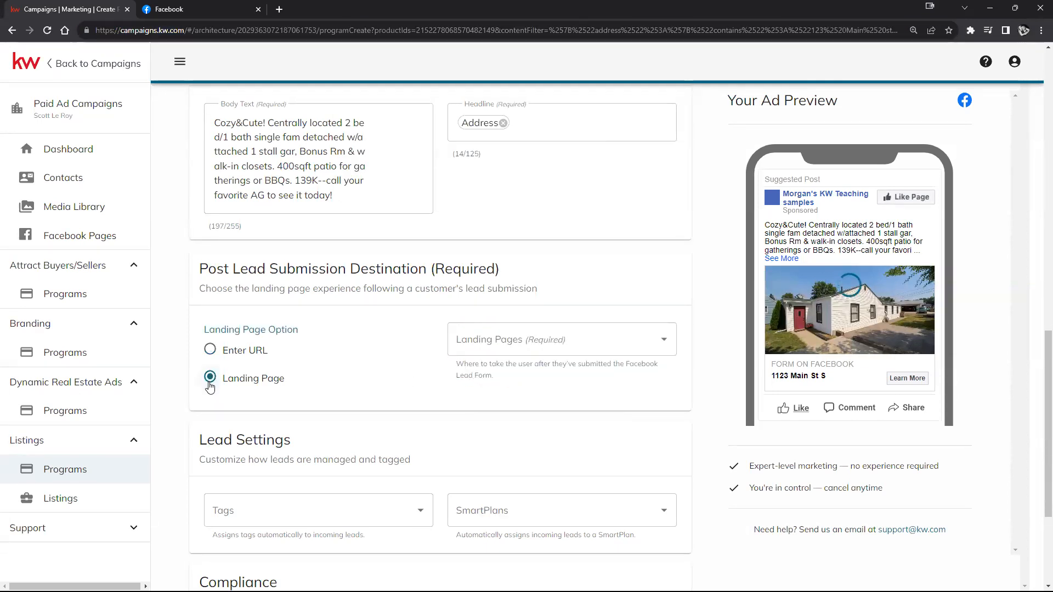
{"action": "left_click", "coordinate": [637, 341]}
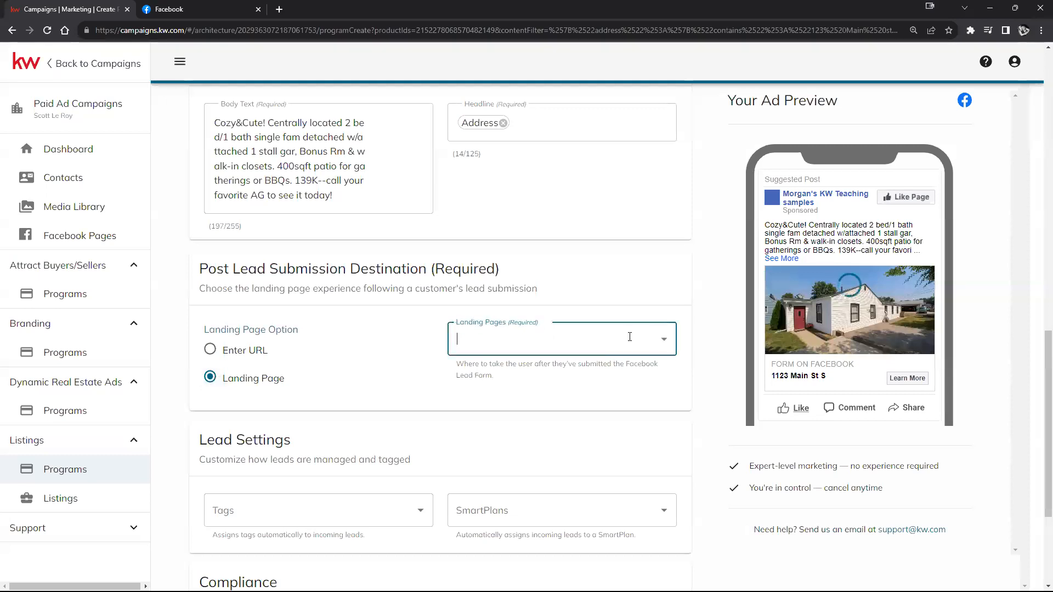
{"action": "left_click", "coordinate": [663, 347]}
{"action": "scroll", "coordinate": [598, 422], "scroll_direction": "down", "scroll_amount": 1}
{"action": "scroll", "coordinate": [599, 422], "scroll_direction": "down", "scroll_amount": 2}
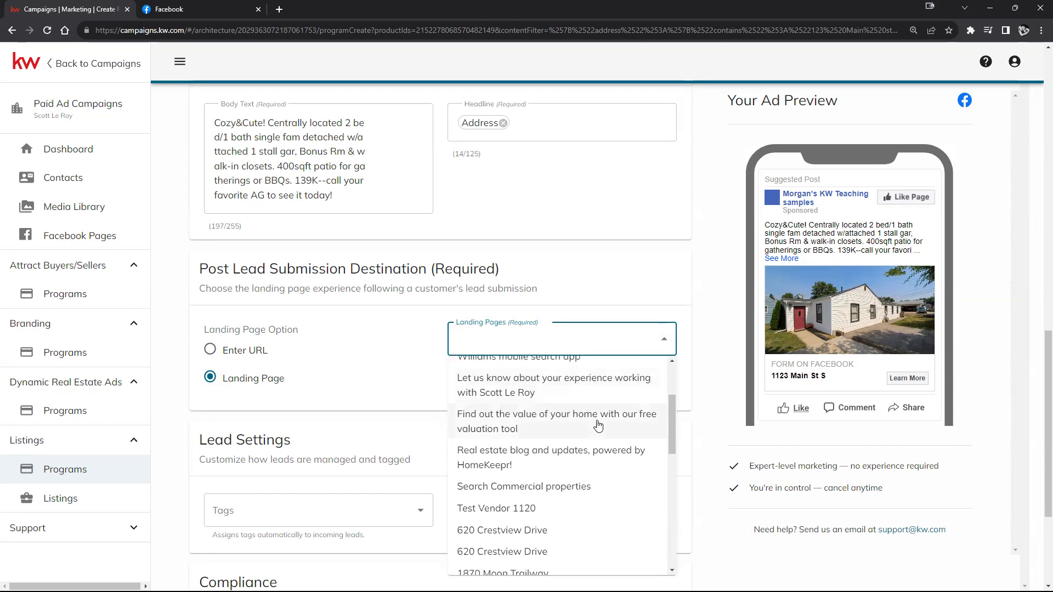
{"action": "left_click", "coordinate": [513, 454]}
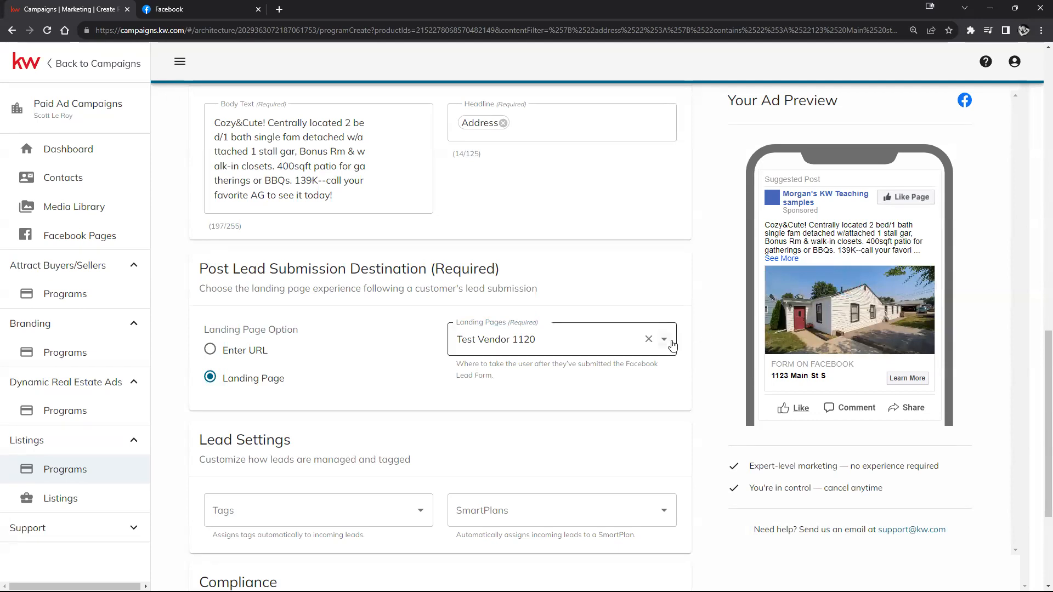
{"action": "scroll", "coordinate": [669, 346], "scroll_direction": "down", "scroll_amount": 3}
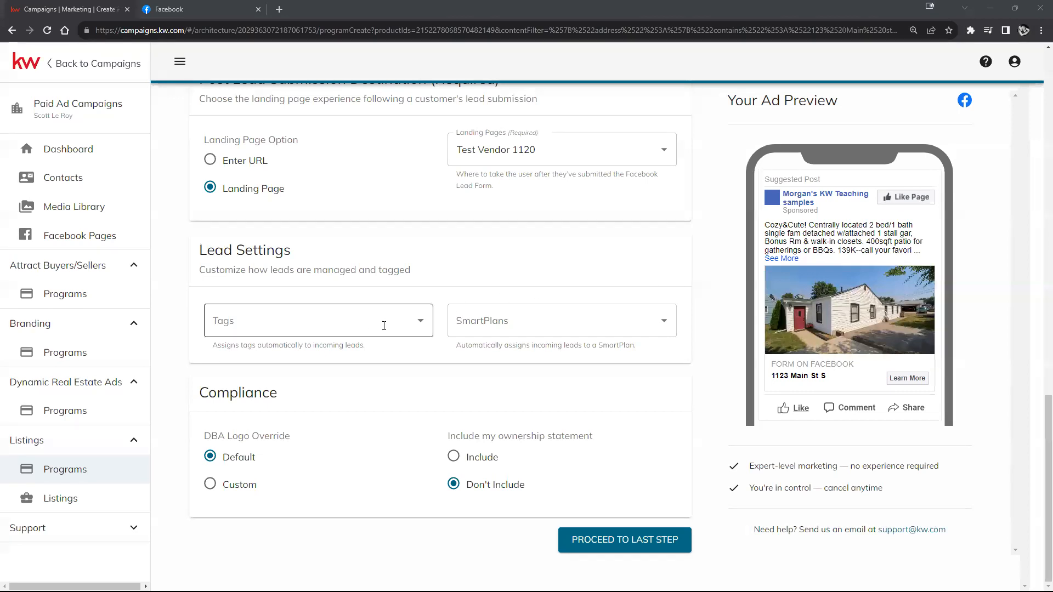
Step: Tag the ad's incoming leads with SLM
{"action": "left_click", "coordinate": [405, 325]}
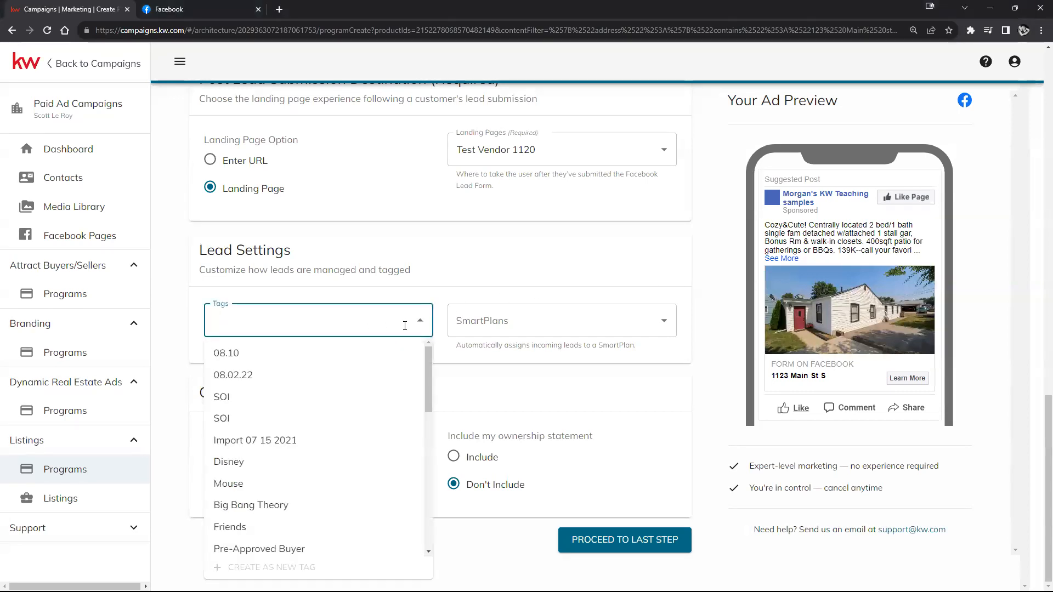
{"action": "scroll", "coordinate": [305, 395], "scroll_direction": "down", "scroll_amount": 2}
{"action": "scroll", "coordinate": [305, 395], "scroll_direction": "up", "scroll_amount": 2}
{"action": "scroll", "coordinate": [308, 392], "scroll_direction": "down", "scroll_amount": 1}
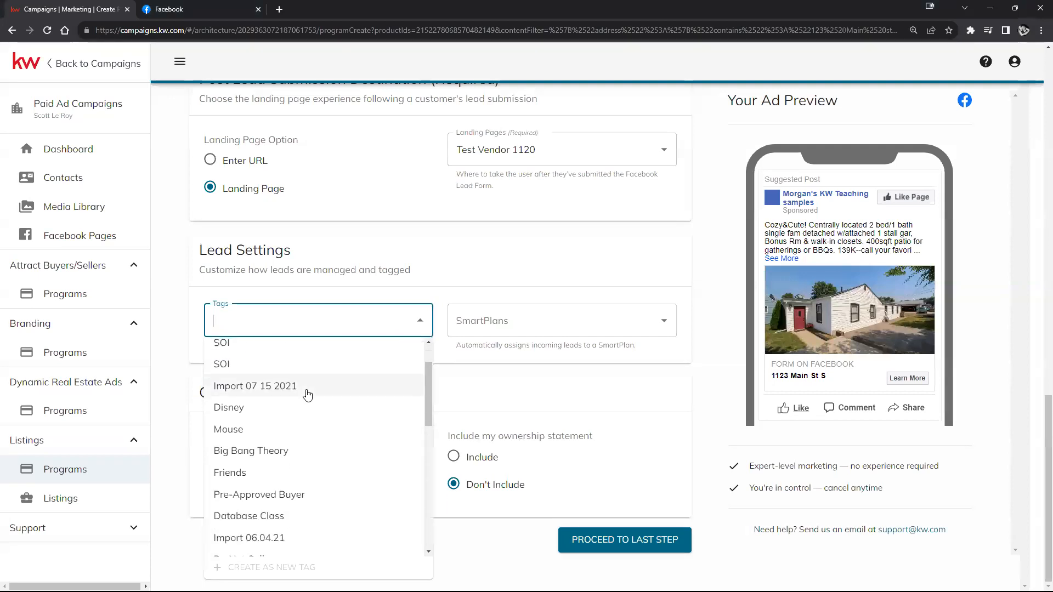
{"action": "scroll", "coordinate": [308, 394], "scroll_direction": "up", "scroll_amount": 3}
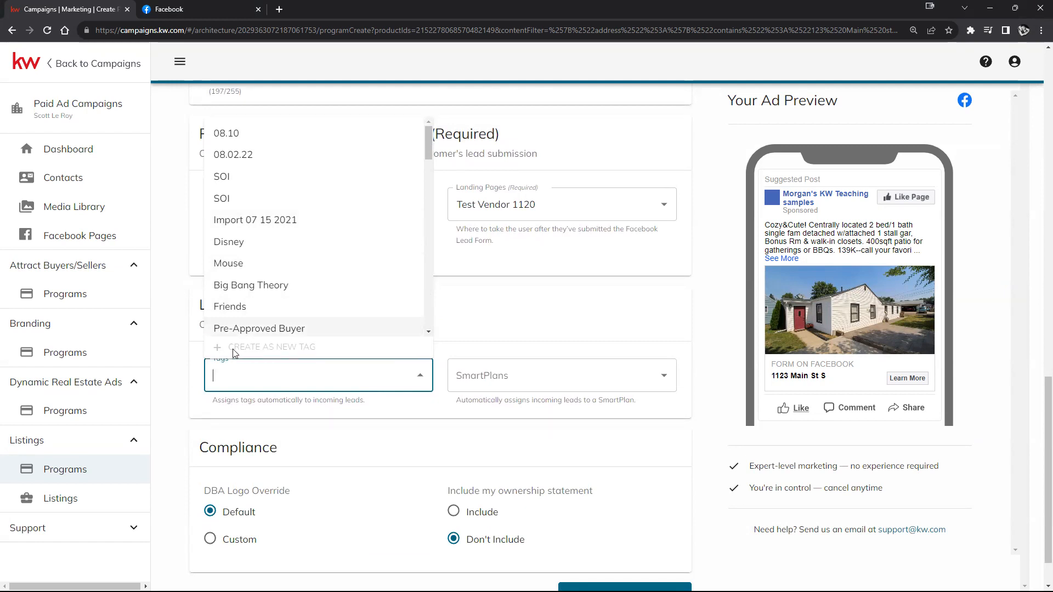
{"action": "left_click", "coordinate": [446, 407]}
{"action": "left_click", "coordinate": [412, 382]}
{"action": "scroll", "coordinate": [351, 341], "scroll_direction": "down", "scroll_amount": 12}
{"action": "scroll", "coordinate": [350, 341], "scroll_direction": "up", "scroll_amount": 12}
{"action": "scroll", "coordinate": [395, 307], "scroll_direction": "down", "scroll_amount": 8}
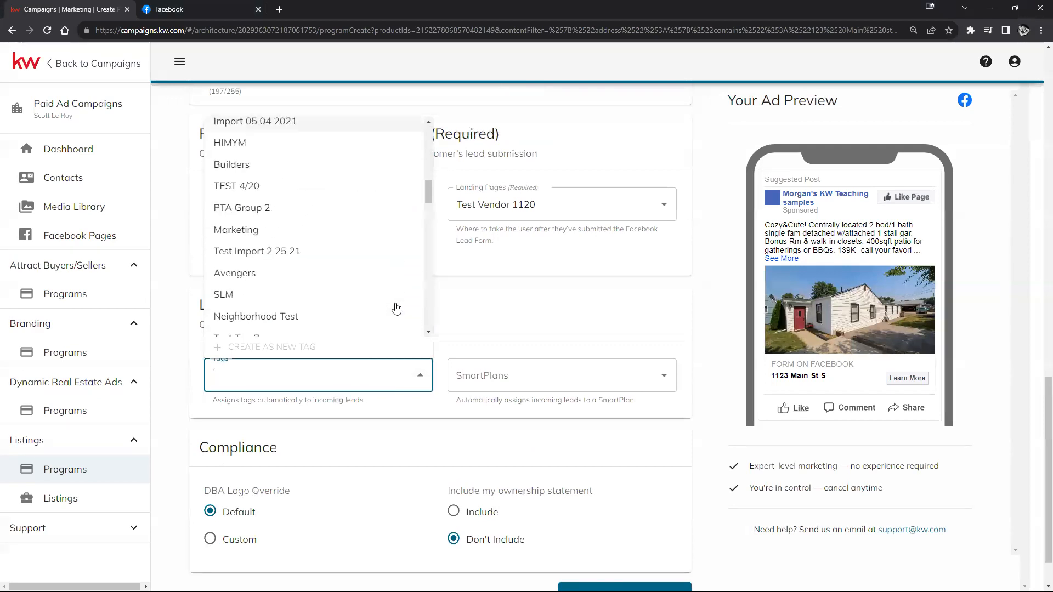
{"action": "scroll", "coordinate": [397, 314], "scroll_direction": "up", "scroll_amount": 8}
{"action": "scroll", "coordinate": [397, 314], "scroll_direction": "down", "scroll_amount": 6}
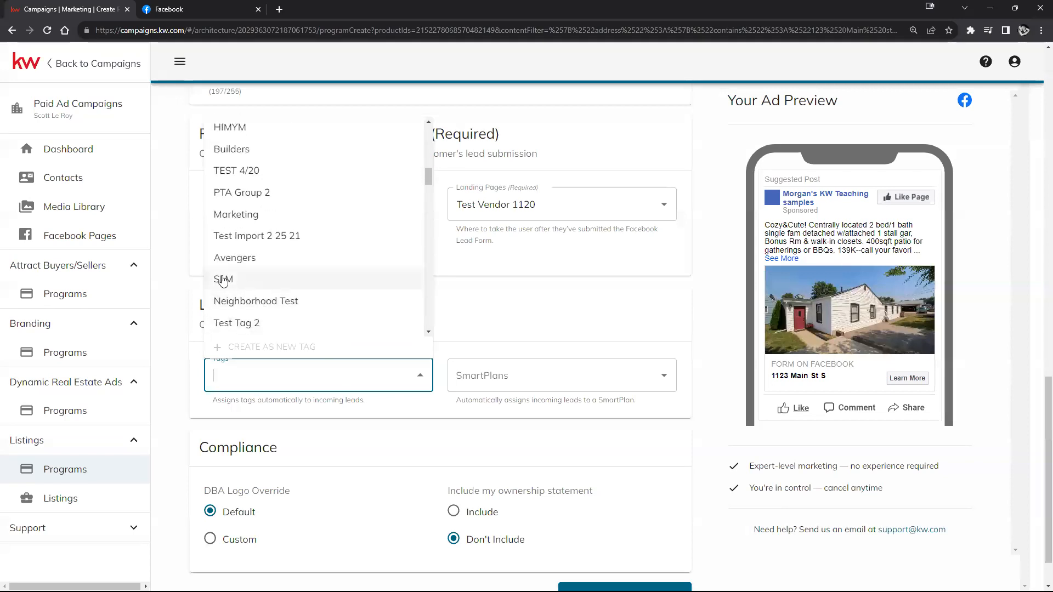
{"action": "left_click", "coordinate": [250, 281]}
{"action": "left_click", "coordinate": [393, 410]}
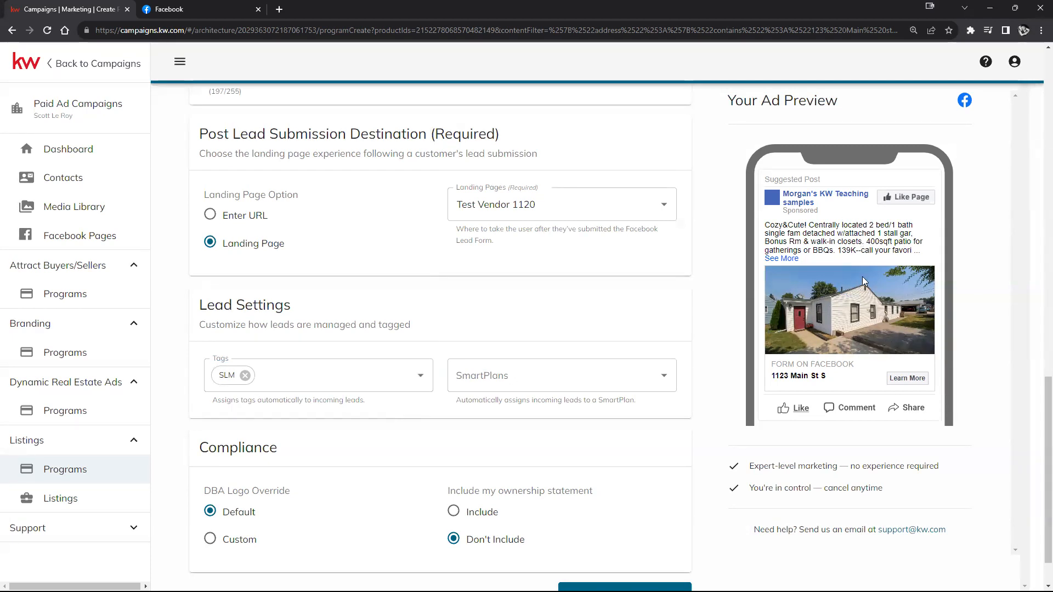
Step: Leave SmartPlans empty, keep the Default DBA logo, and include the ownership statement
{"action": "left_click", "coordinate": [666, 382]}
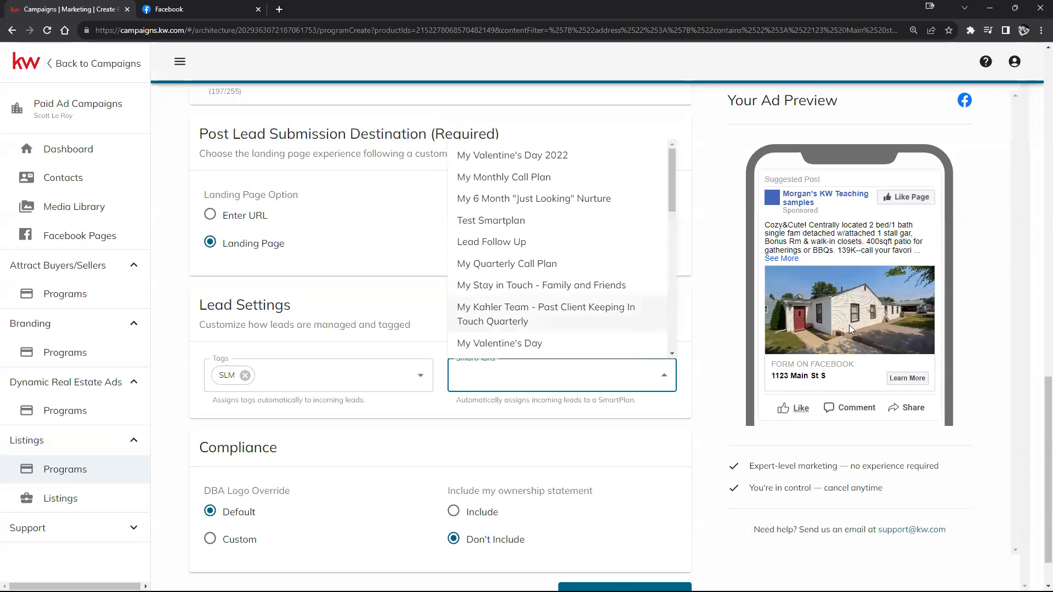
{"action": "left_click", "coordinate": [698, 379]}
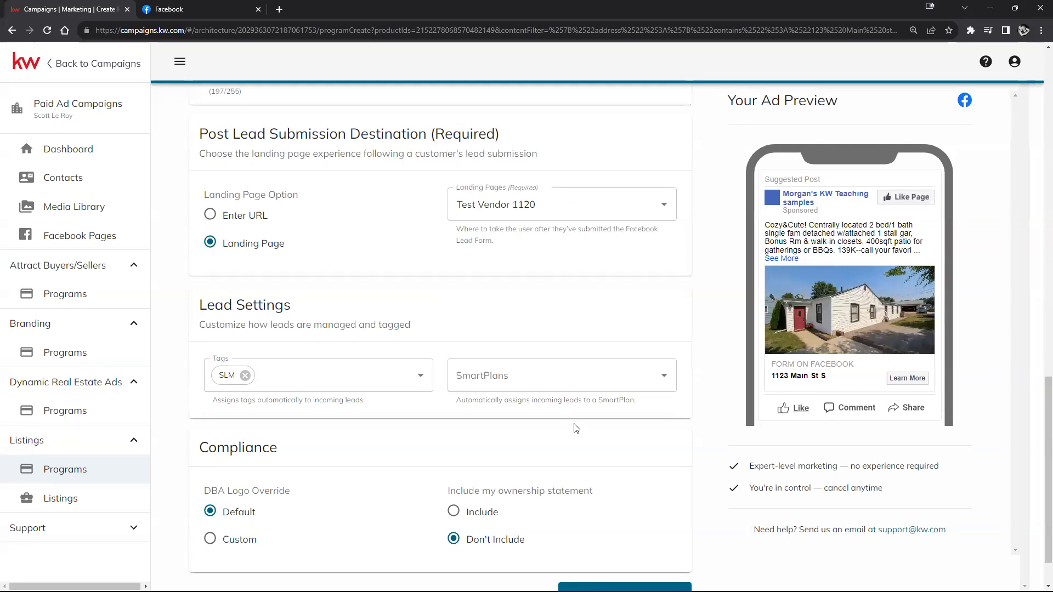
{"action": "scroll", "coordinate": [606, 416], "scroll_direction": "down", "scroll_amount": 1}
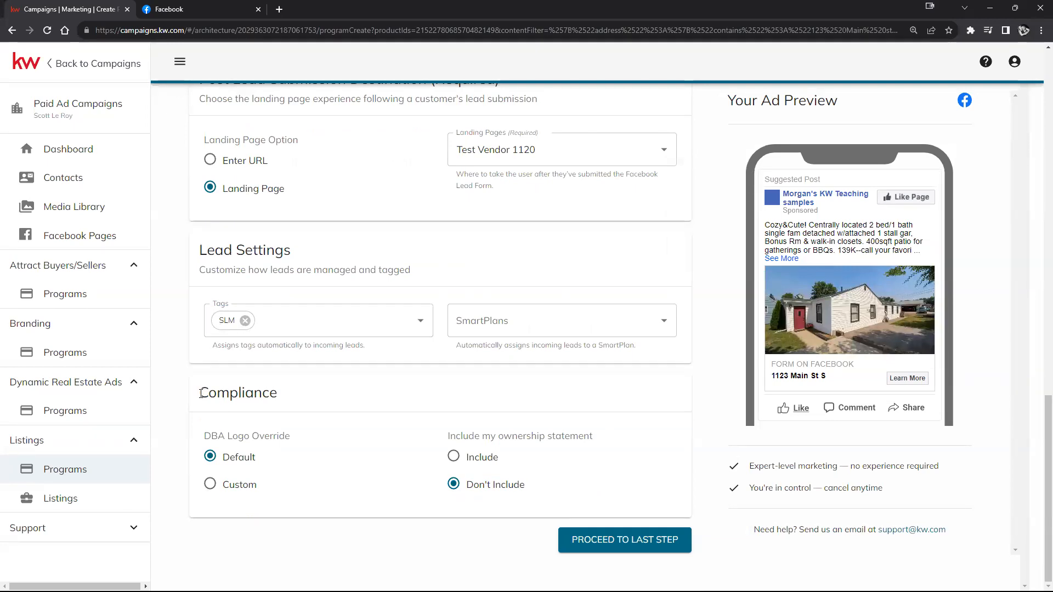
{"action": "left_click_drag", "start_coordinate": [202, 393], "coordinate": [326, 400]}
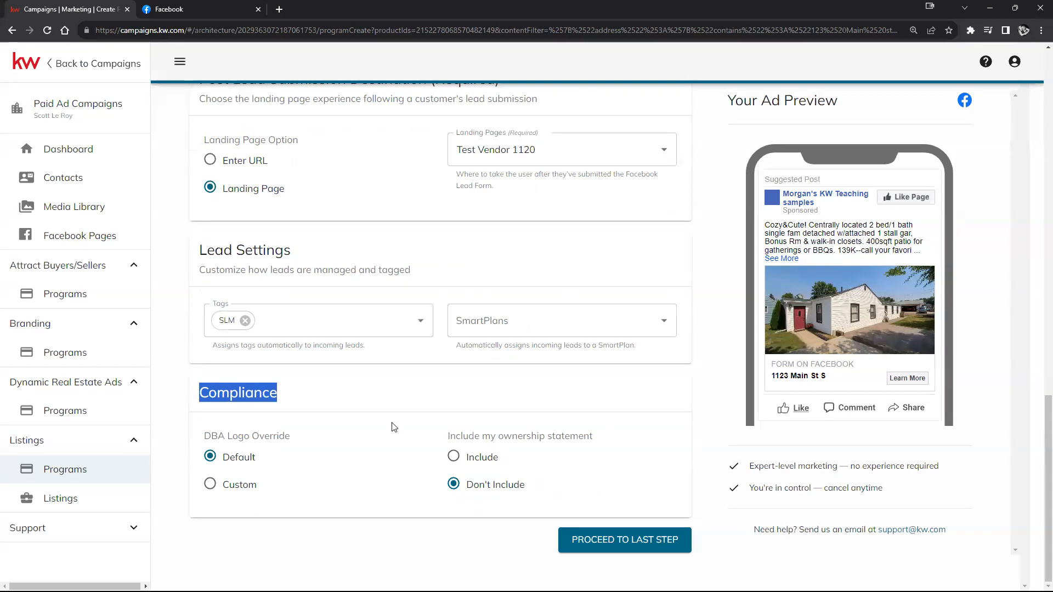
{"action": "left_click", "coordinate": [209, 486]}
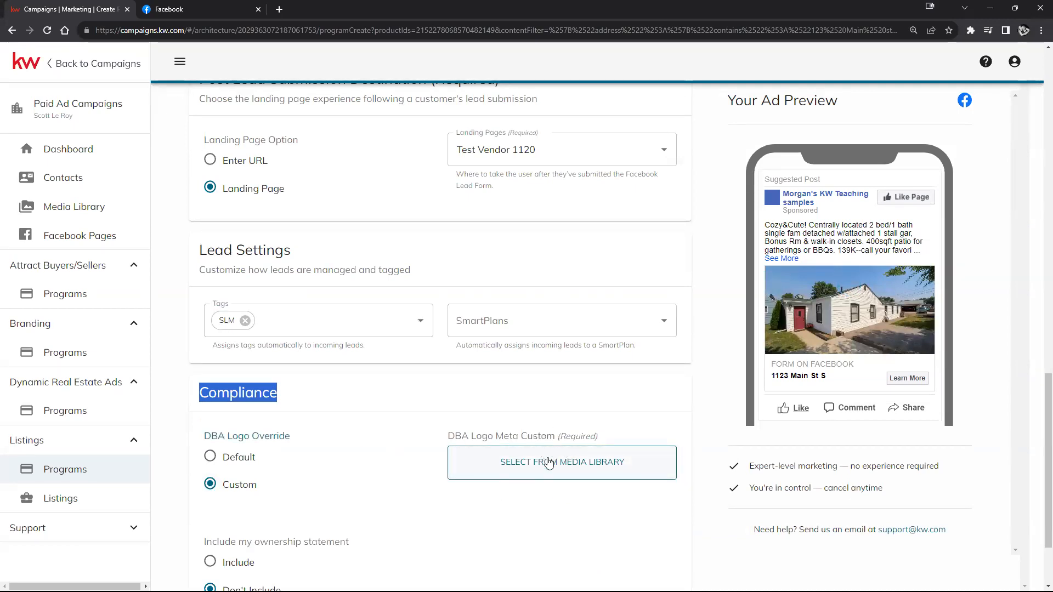
{"action": "left_click", "coordinate": [211, 459]}
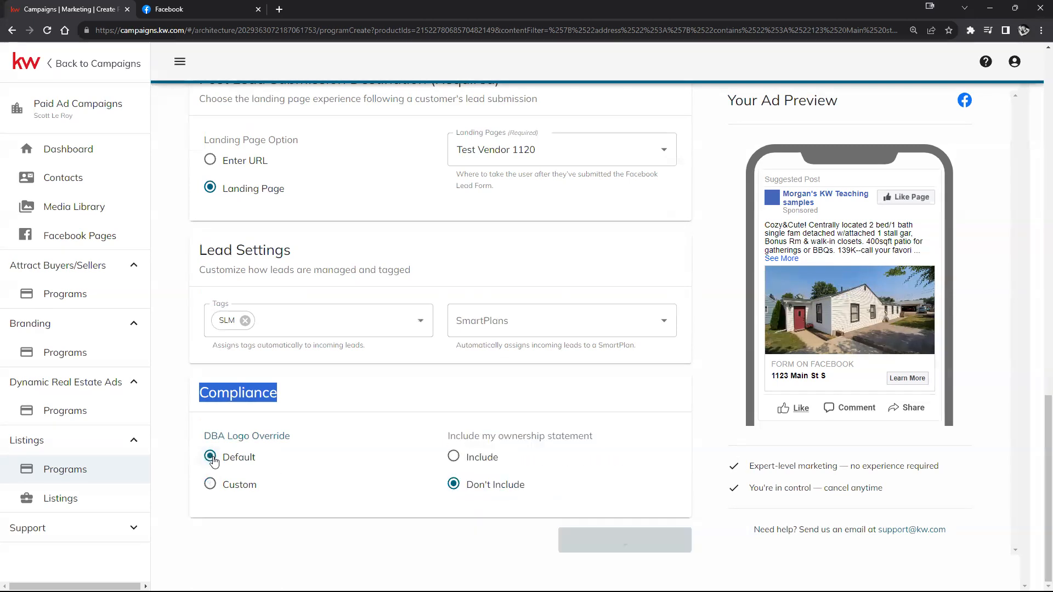
{"action": "left_click", "coordinate": [454, 459]}
{"action": "scroll", "coordinate": [346, 404], "scroll_direction": "down", "scroll_amount": 2}
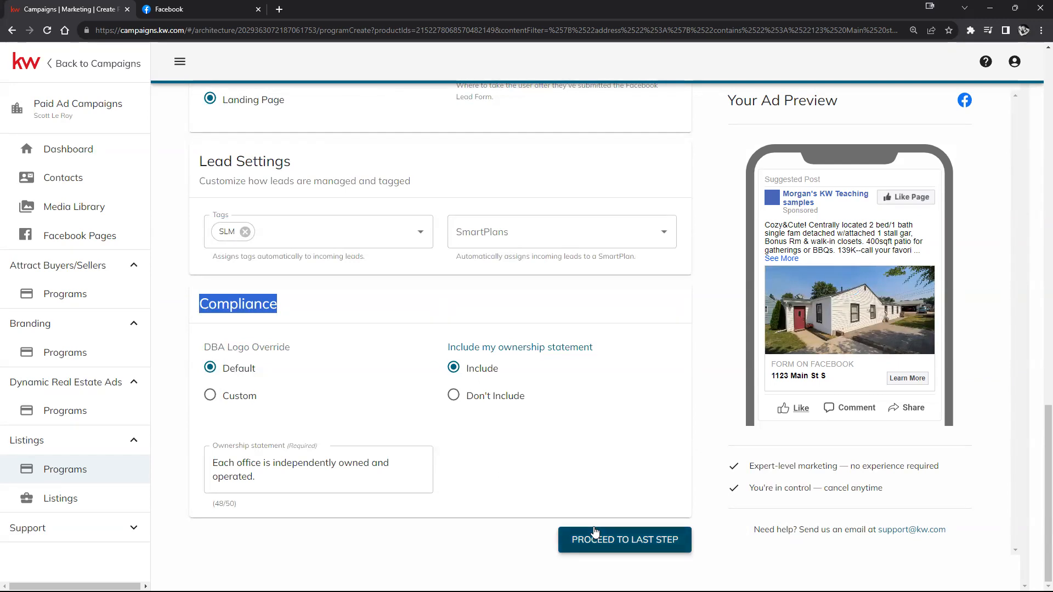
{"action": "scroll", "coordinate": [545, 502], "scroll_direction": "up", "scroll_amount": 20}
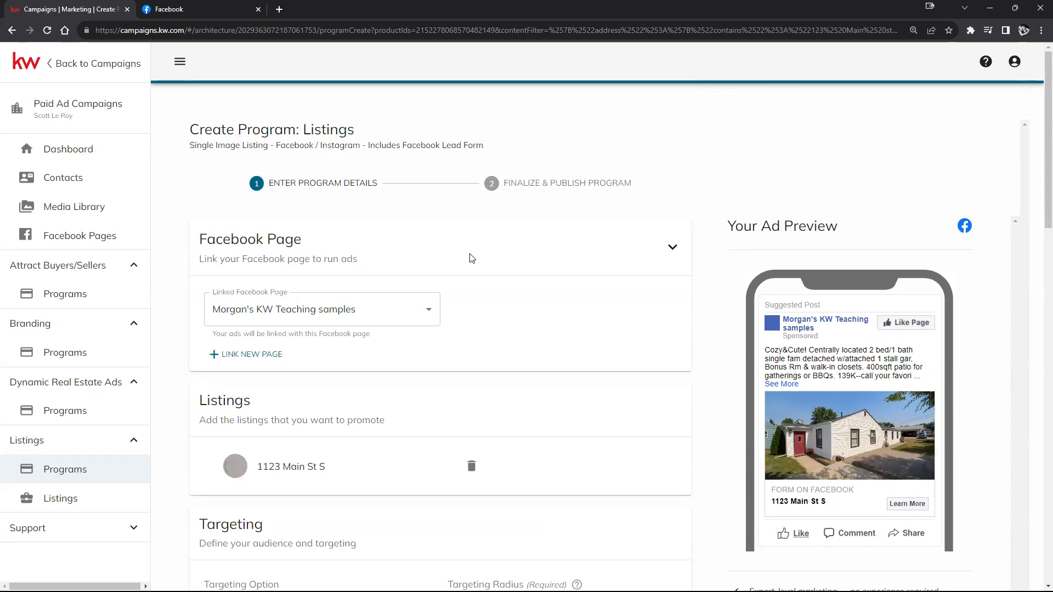
Step: Review the Finalize & Publish step: 08/23–08/28/2023 duration, $50.00 budget, and order summary
{"action": "left_click_drag", "start_coordinate": [379, 183], "coordinate": [308, 185]}
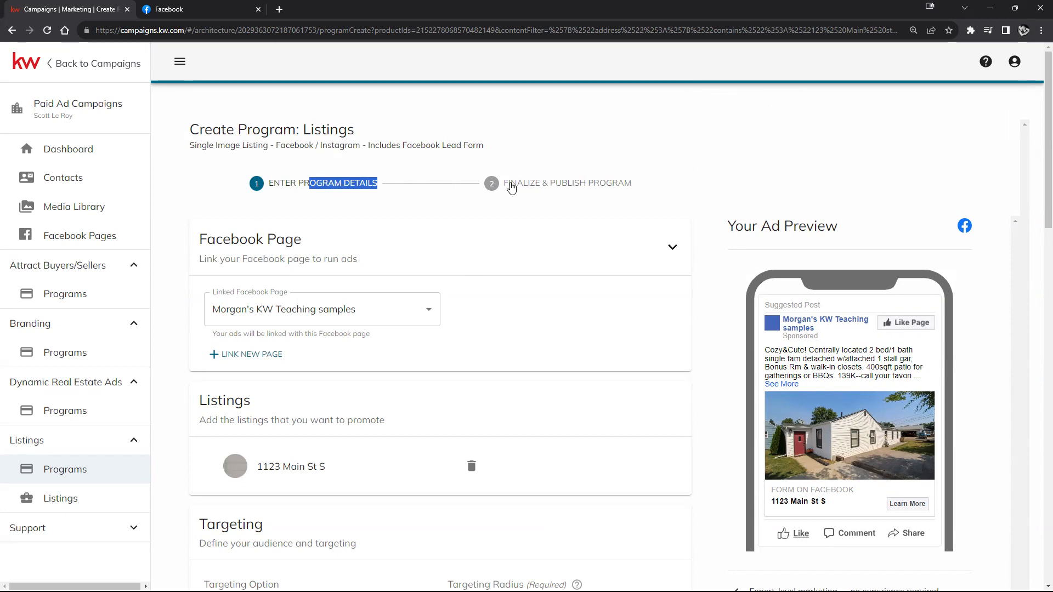
{"action": "left_click_drag", "start_coordinate": [633, 183], "coordinate": [507, 186]}
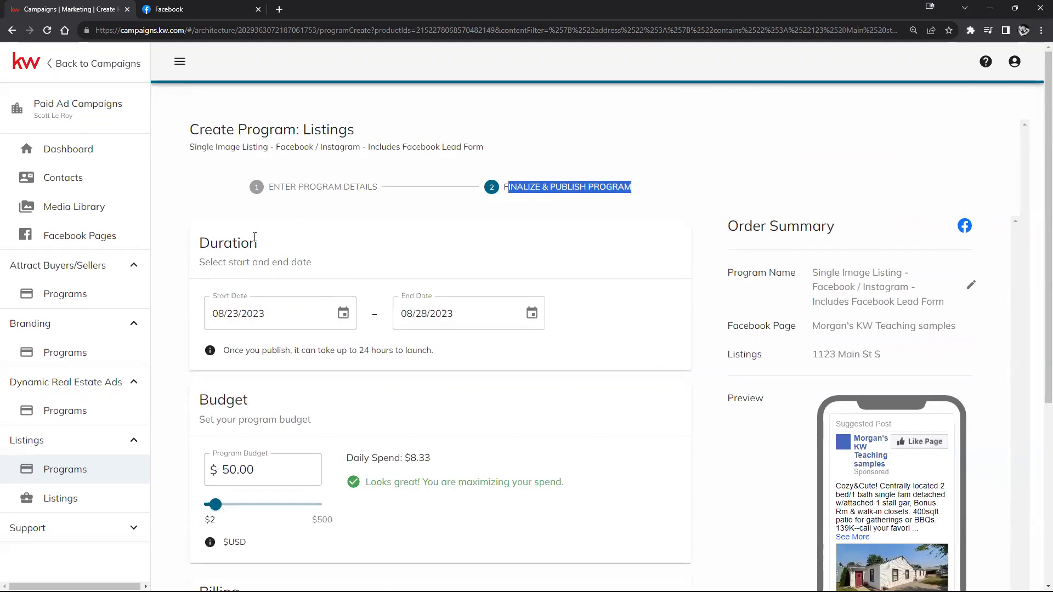
{"action": "left_click_drag", "start_coordinate": [202, 246], "coordinate": [317, 269]}
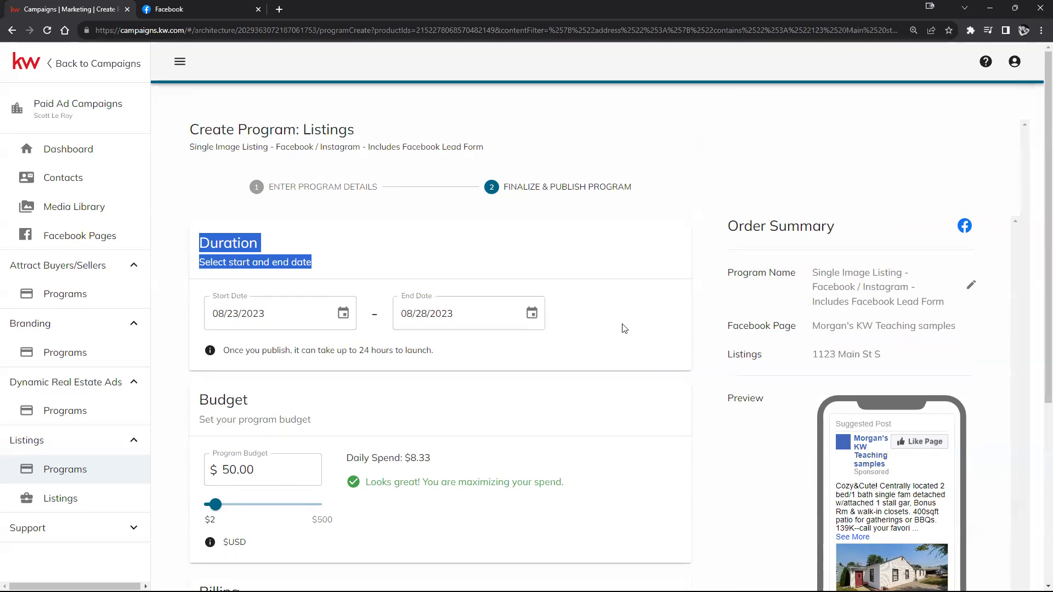
{"action": "left_click_drag", "start_coordinate": [715, 227], "coordinate": [965, 357]}
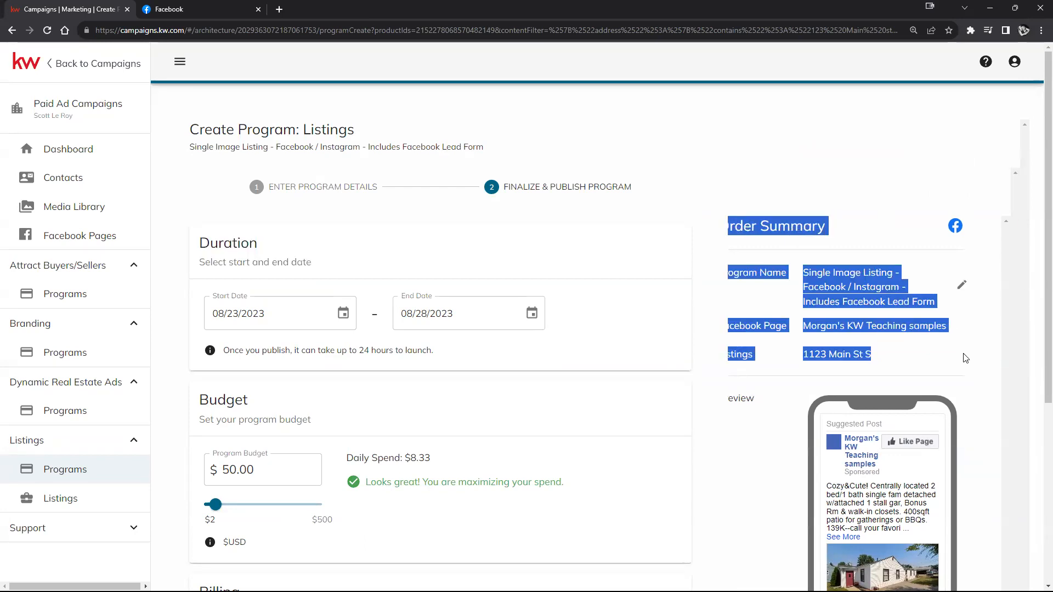
{"action": "left_click", "coordinate": [966, 358]}
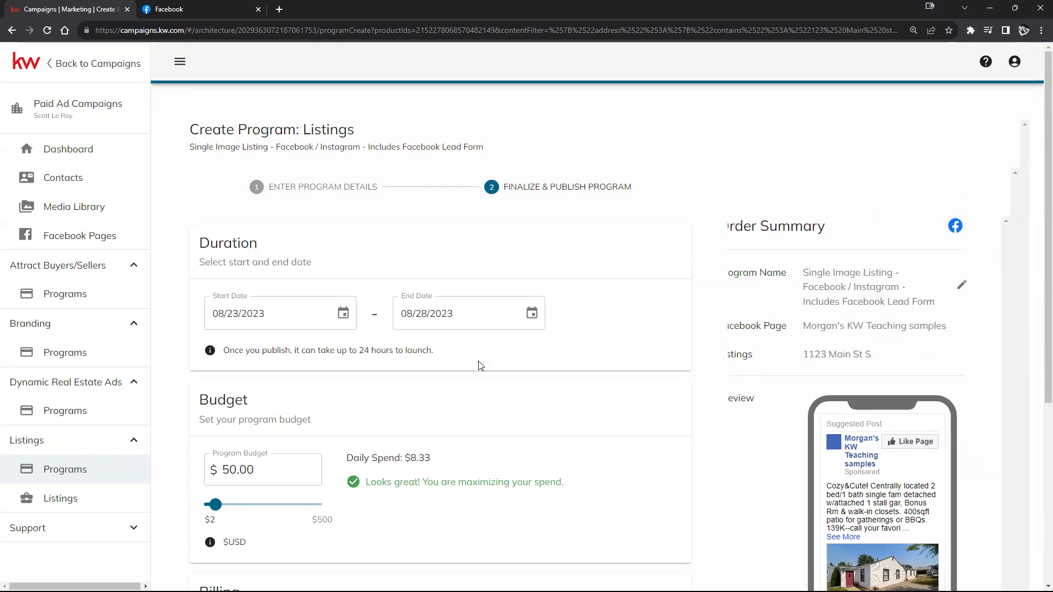
{"action": "scroll", "coordinate": [265, 320], "scroll_direction": "down", "scroll_amount": 1}
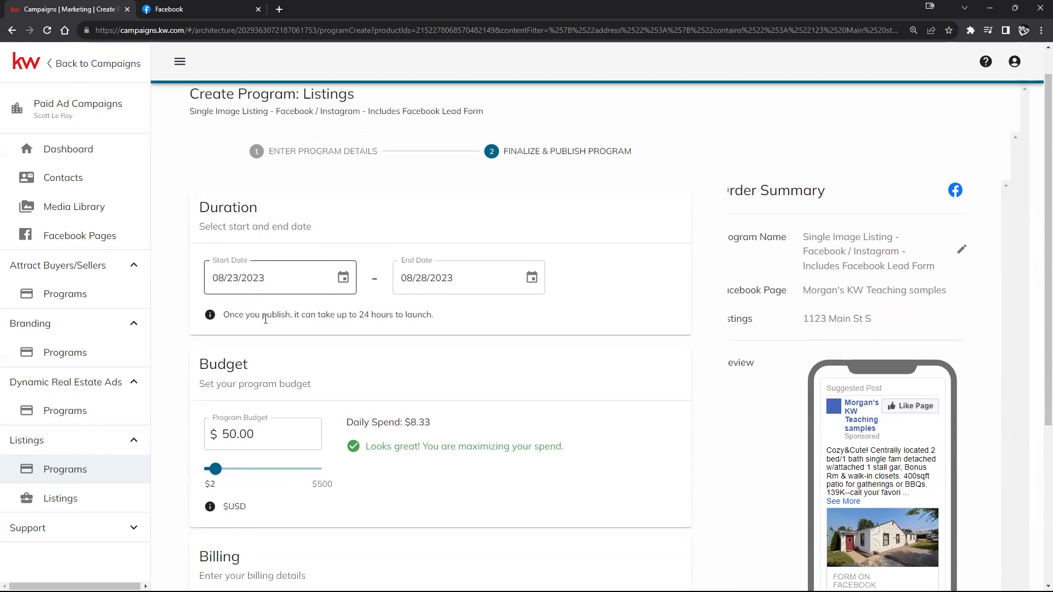
{"action": "scroll", "coordinate": [285, 317], "scroll_direction": "up", "scroll_amount": 1}
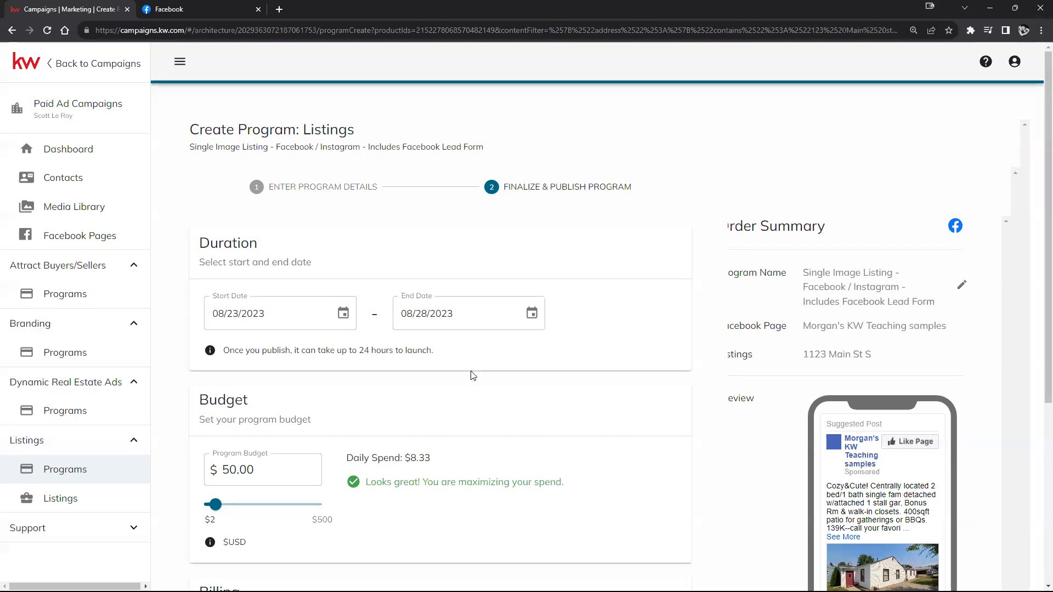
{"action": "scroll", "coordinate": [493, 378], "scroll_direction": "down", "scroll_amount": 2}
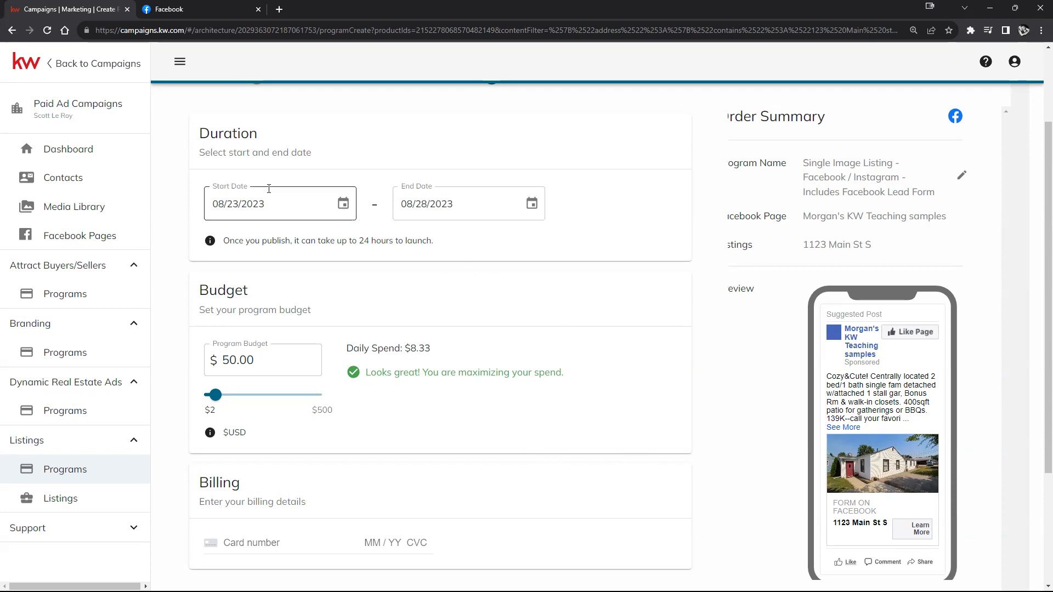
{"action": "left_click_drag", "start_coordinate": [200, 136], "coordinate": [286, 143]}
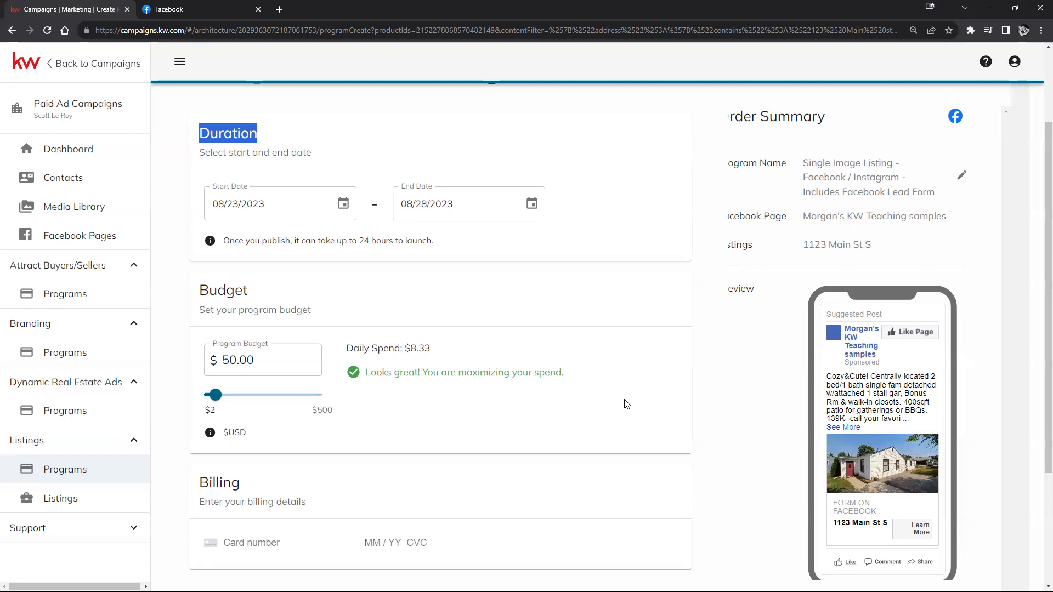
{"action": "scroll", "coordinate": [629, 405], "scroll_direction": "down", "scroll_amount": 1}
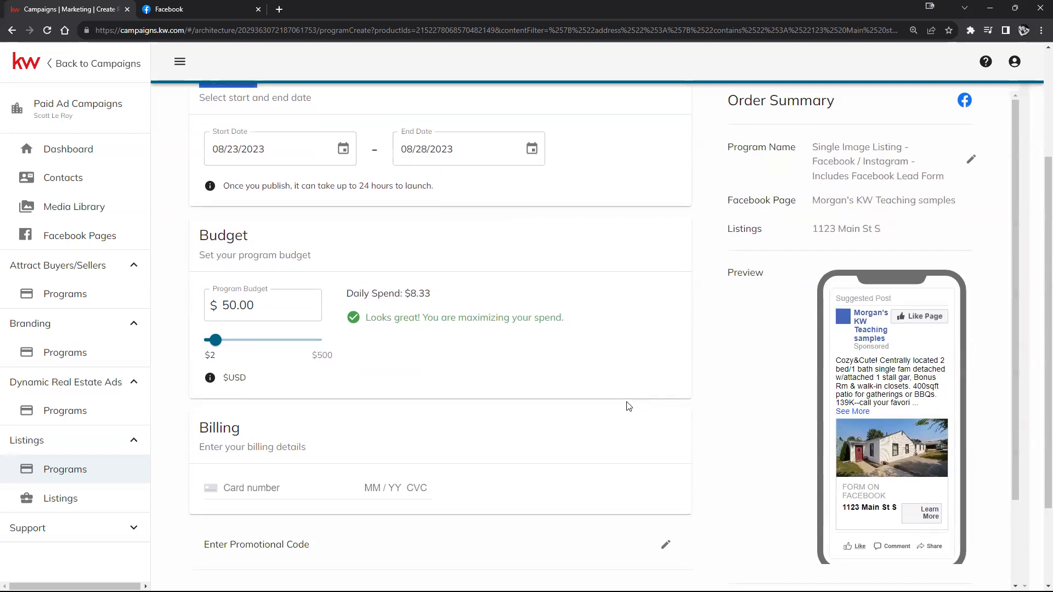
{"action": "scroll", "coordinate": [631, 406], "scroll_direction": "down", "scroll_amount": 2}
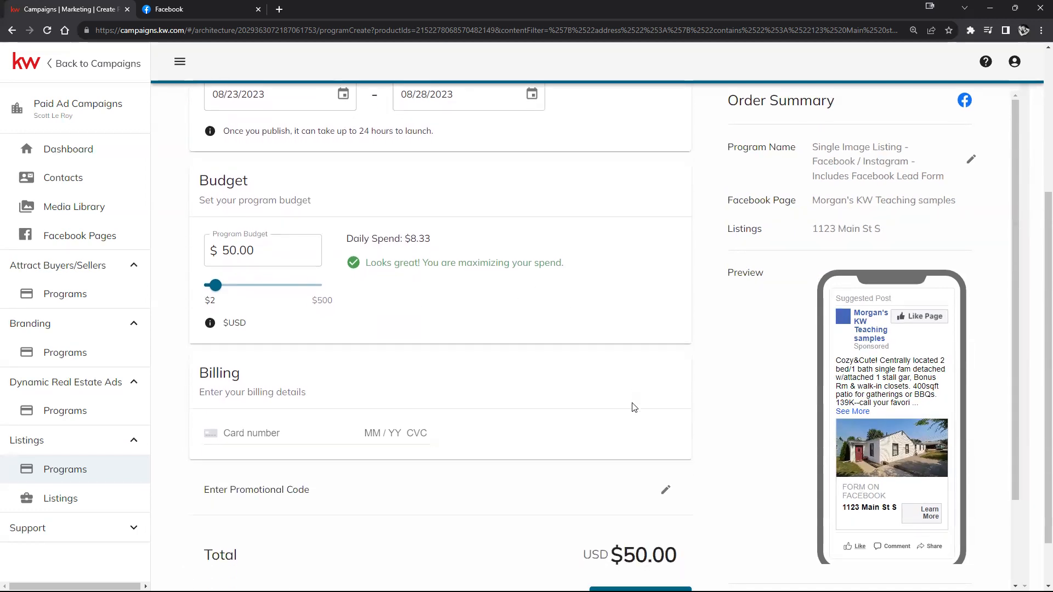
{"action": "scroll", "coordinate": [638, 406], "scroll_direction": "down", "scroll_amount": 1}
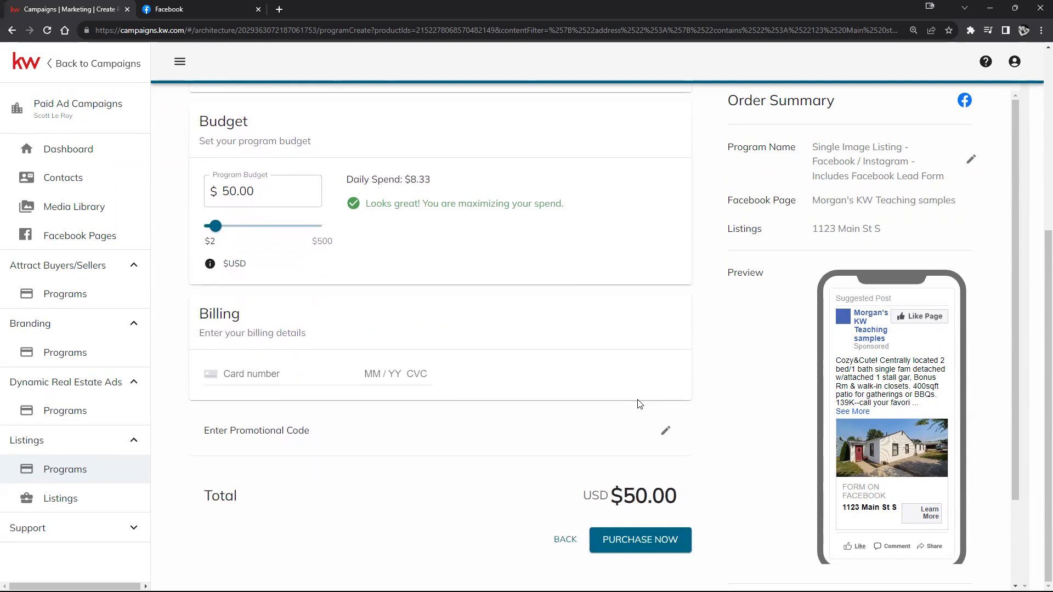
{"action": "left_click", "coordinate": [320, 372]}
{"action": "left_click", "coordinate": [664, 434]}
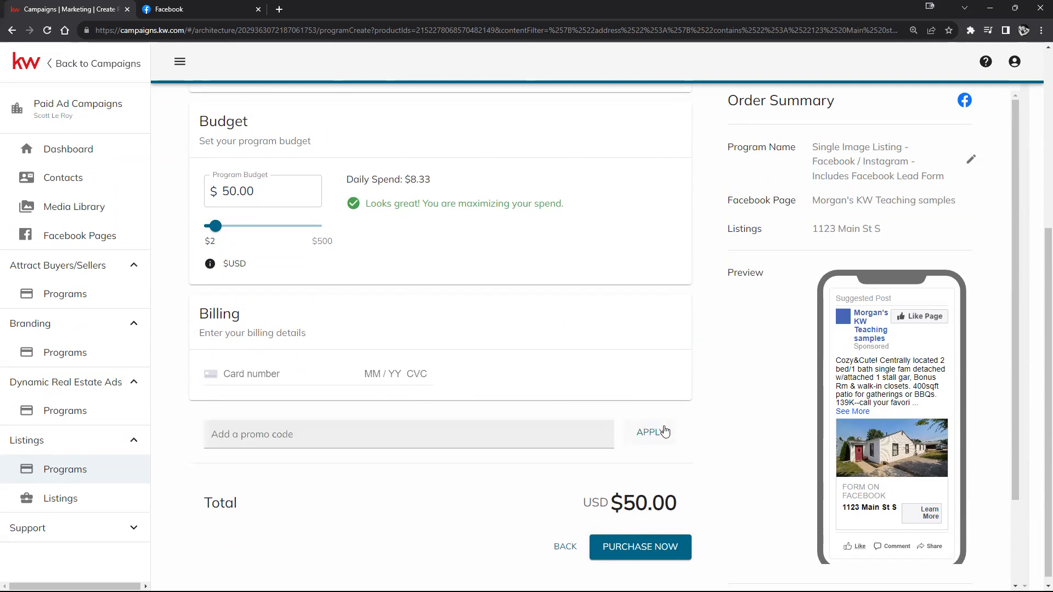
{"action": "left_click", "coordinate": [501, 432]}
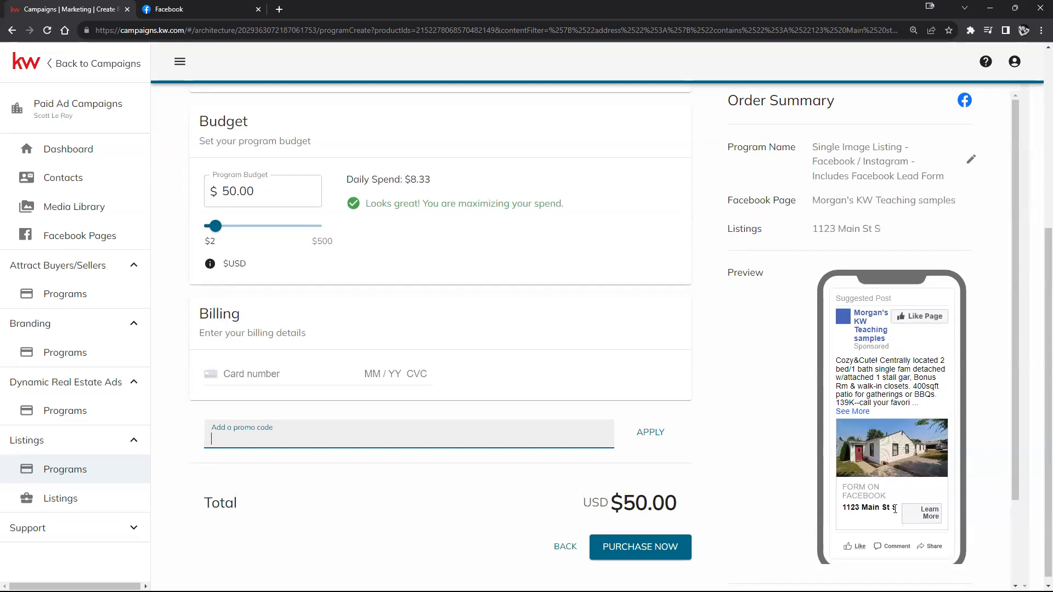
{"action": "left_click", "coordinate": [646, 558]}
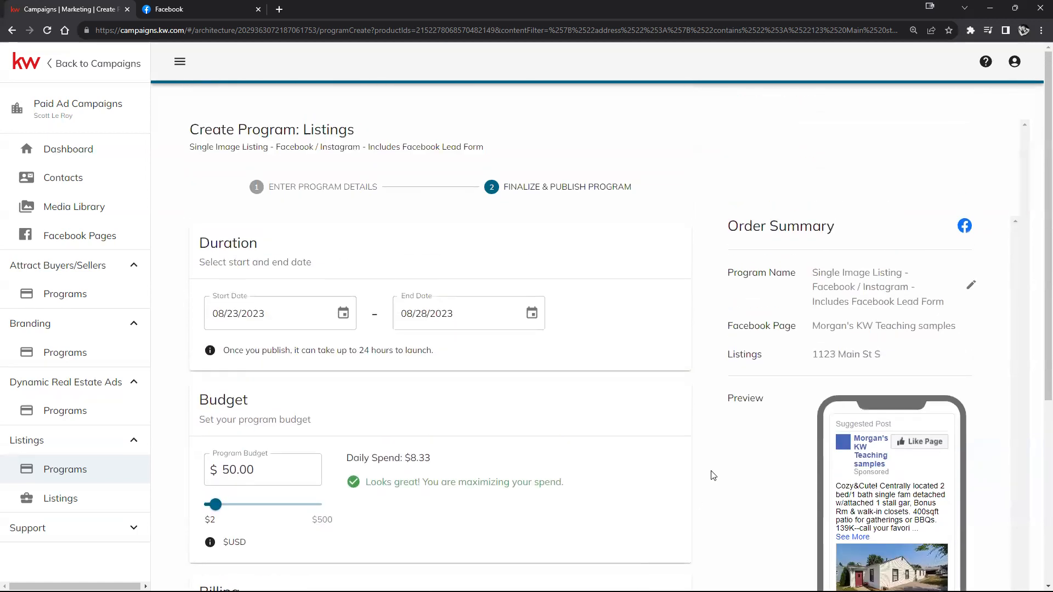
{"action": "left_click", "coordinate": [971, 286]}
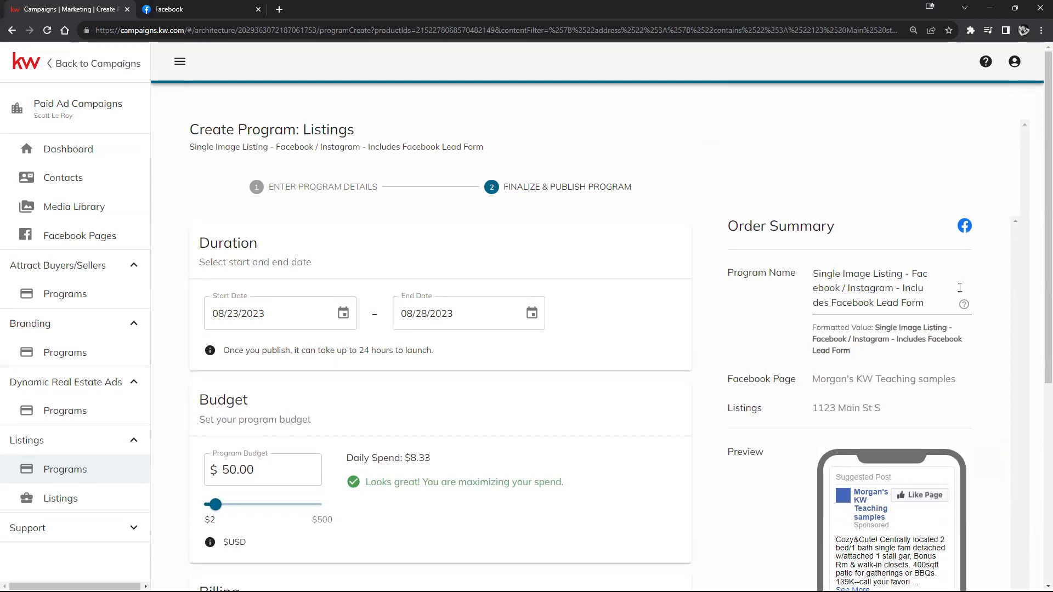
{"action": "left_click", "coordinate": [815, 274]}
{"action": "left_click_drag", "start_coordinate": [815, 275], "coordinate": [925, 312]}
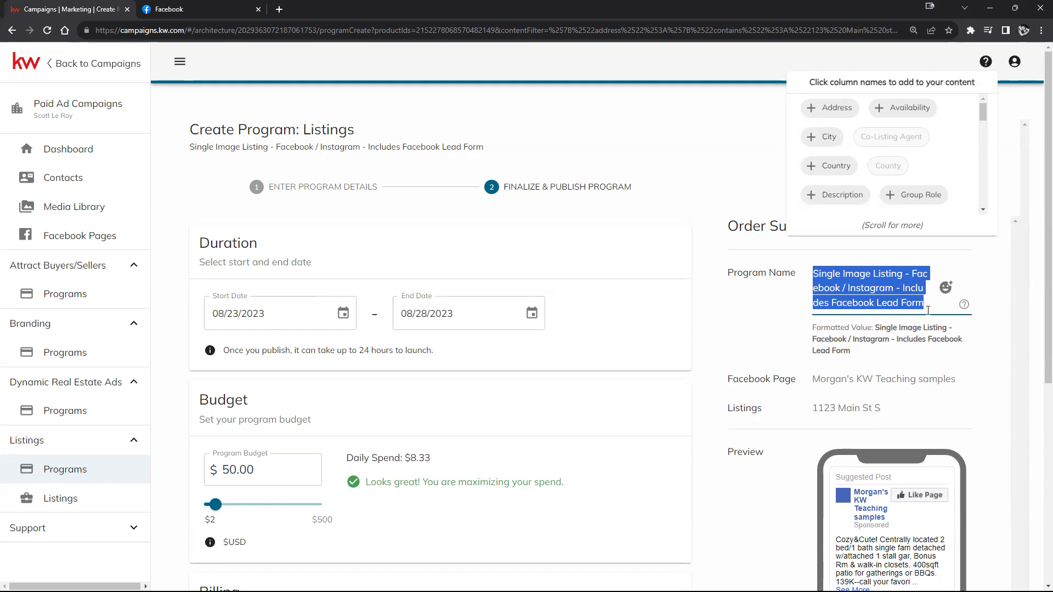
{"action": "right_click", "coordinate": [918, 445]}
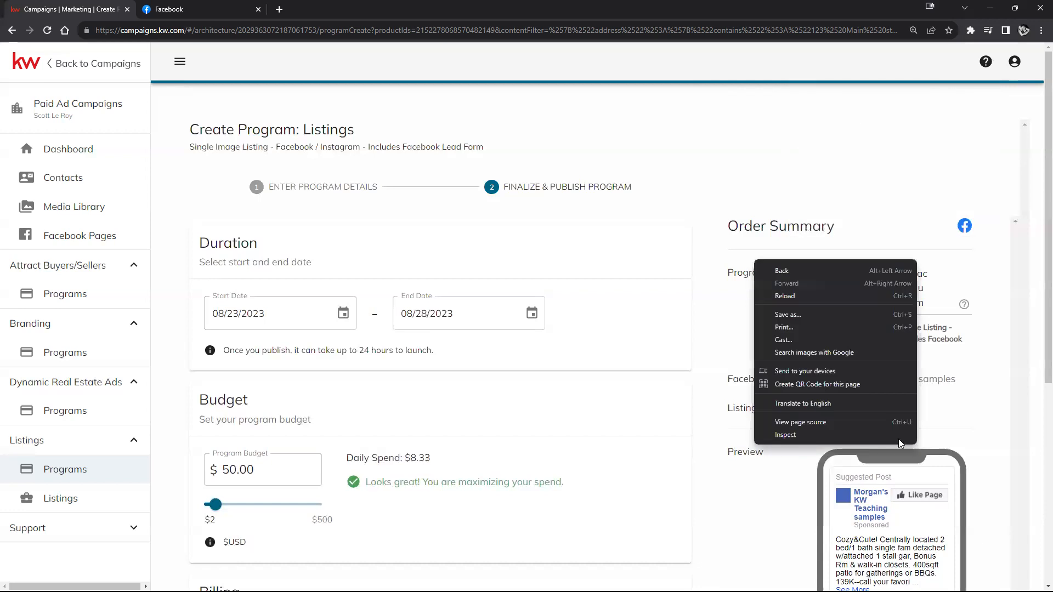
{"action": "left_click", "coordinate": [944, 298]}
{"action": "triple_click", "coordinate": [900, 296]}
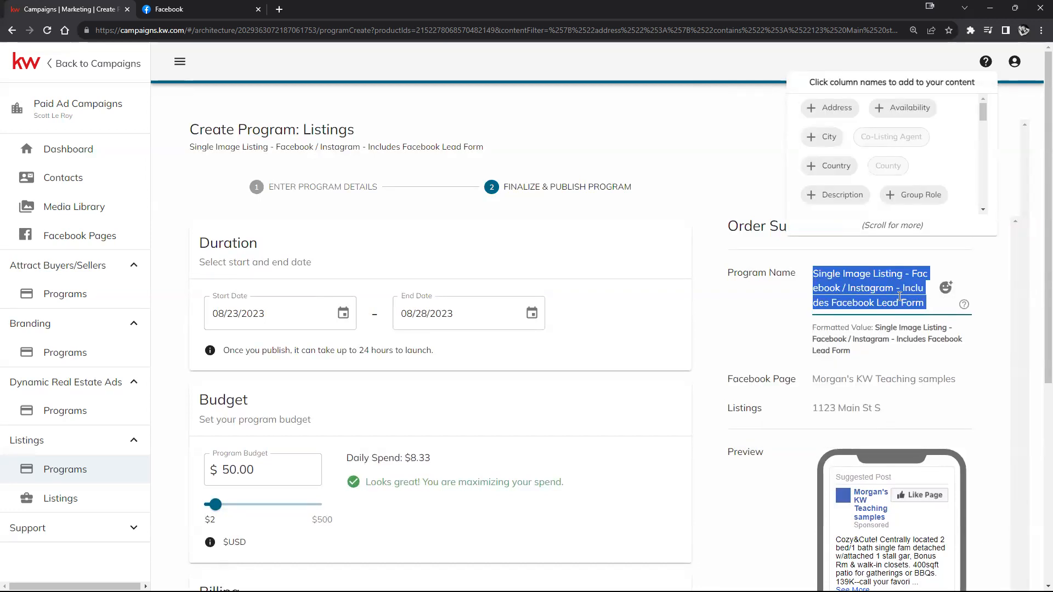
{"action": "key", "text": "BackSpace"}
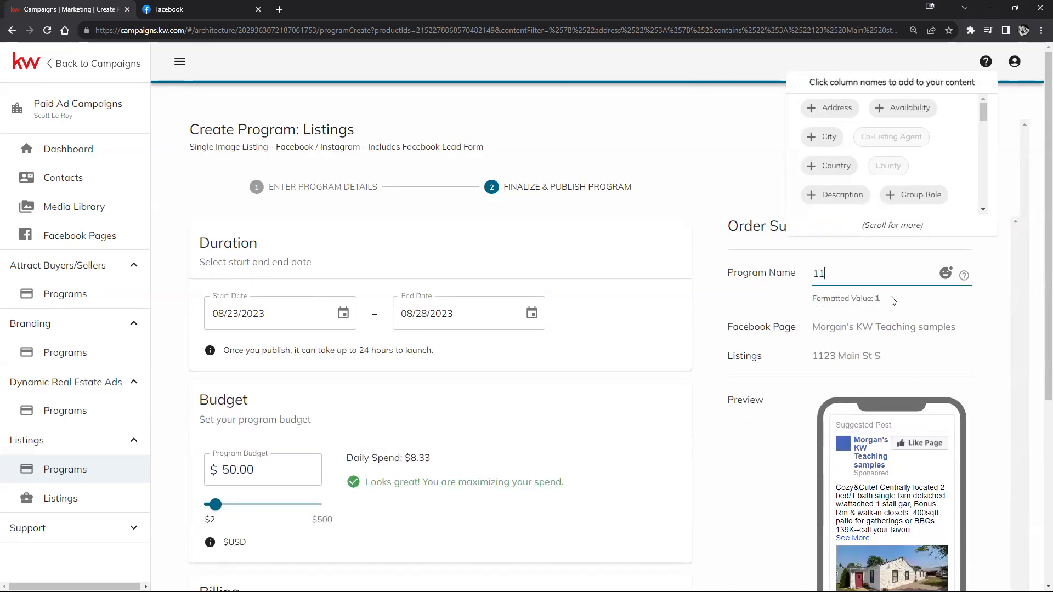
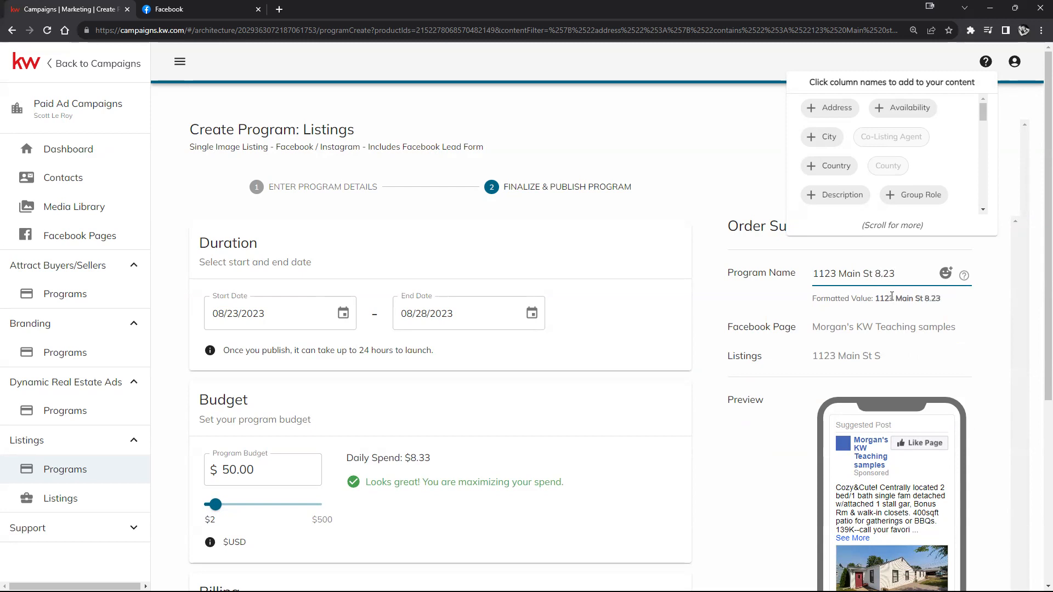
{"action": "type", "text": ".20223"}
{"action": "left_click", "coordinate": [1025, 98]}
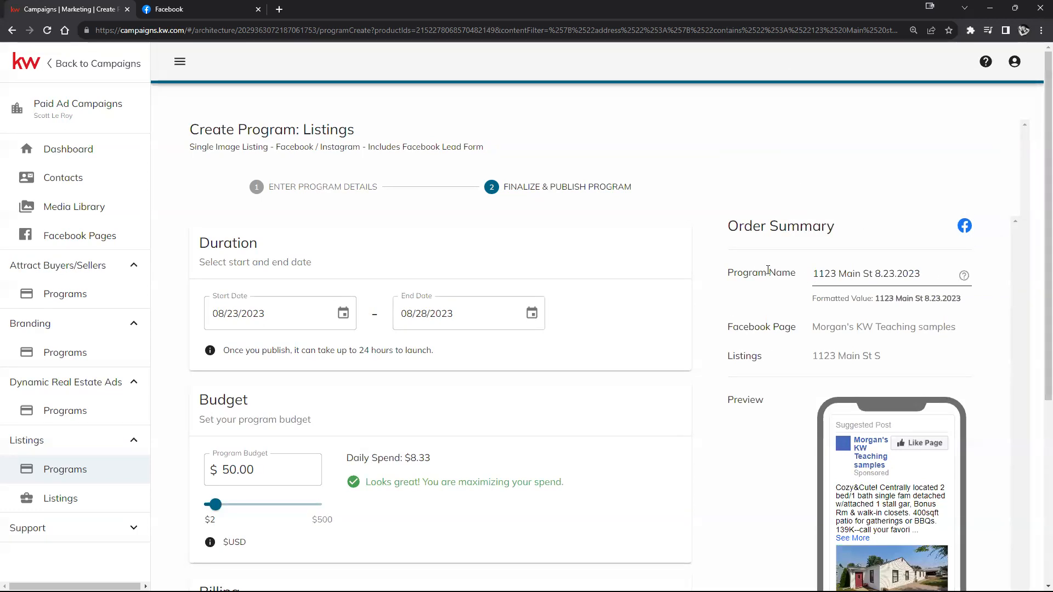
{"action": "scroll", "coordinate": [854, 296], "scroll_direction": "down", "scroll_amount": 5}
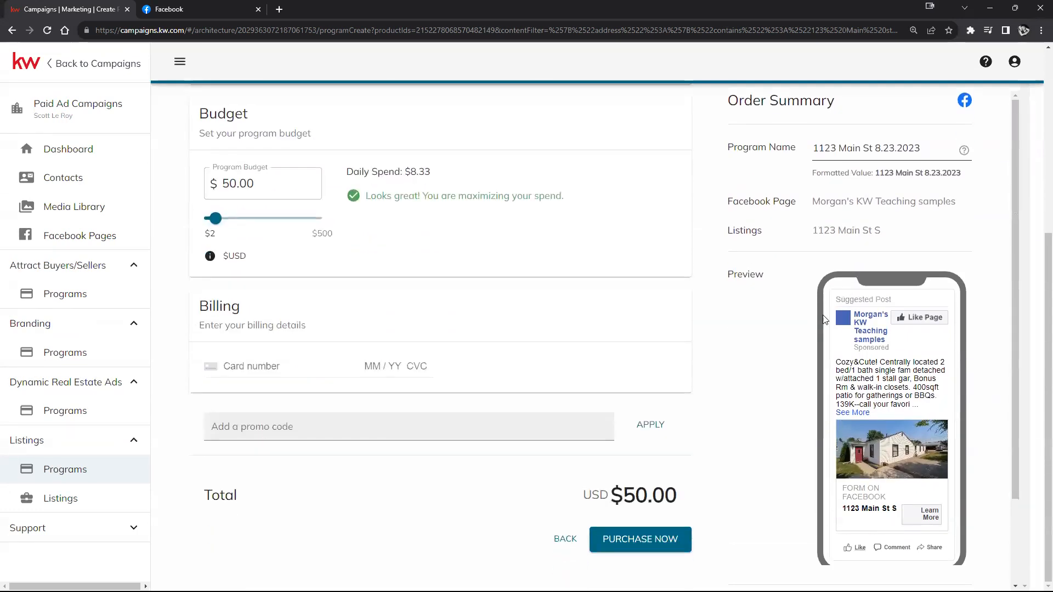
{"action": "scroll", "coordinate": [839, 351], "scroll_direction": "down", "scroll_amount": 2}
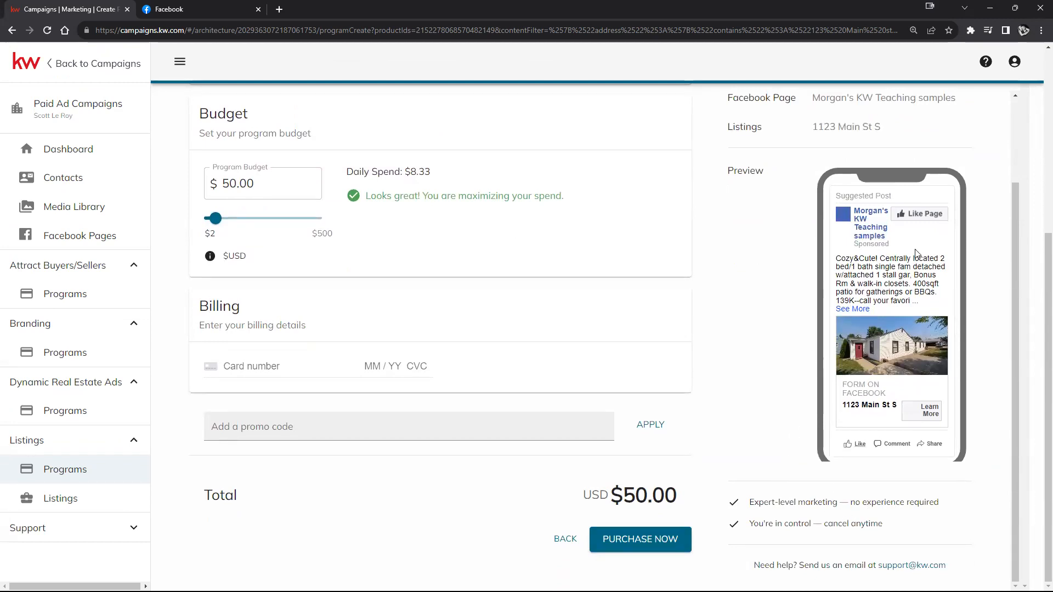
{"action": "scroll", "coordinate": [729, 172], "scroll_direction": "up", "scroll_amount": 2}
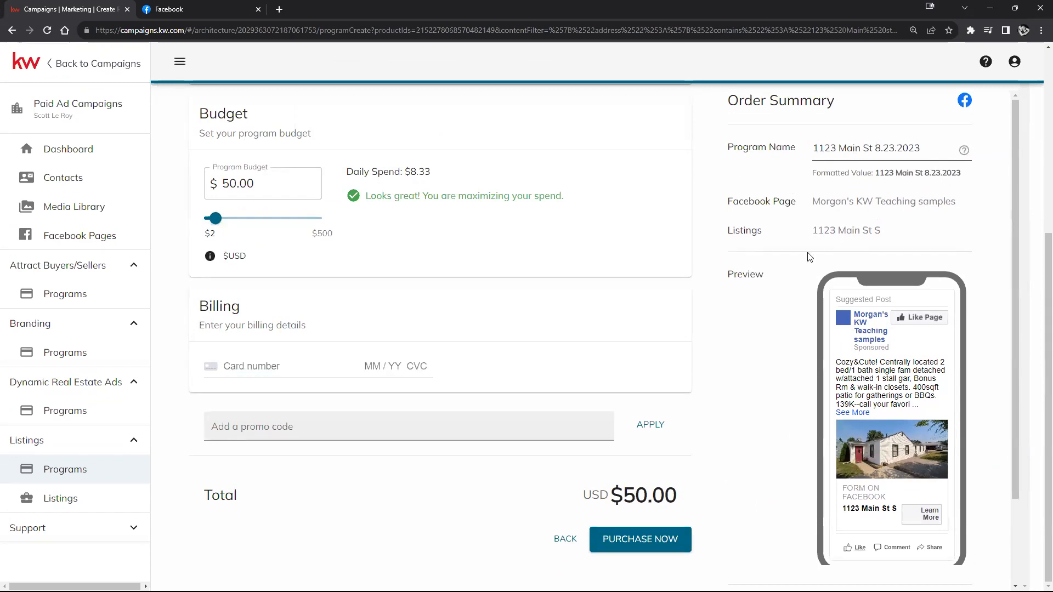
{"action": "scroll", "coordinate": [867, 235], "scroll_direction": "down", "scroll_amount": 1}
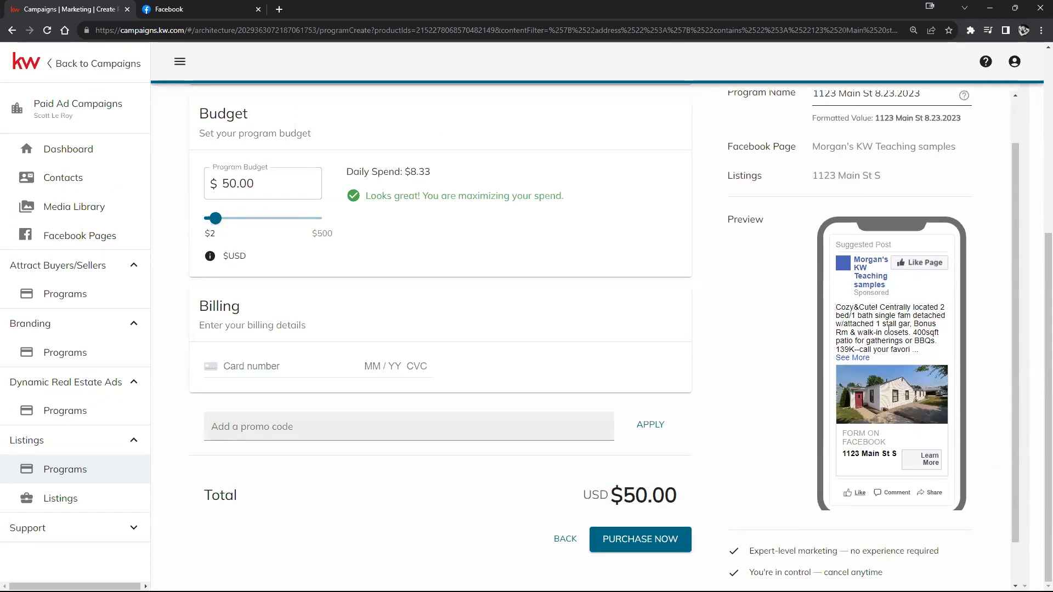
{"action": "scroll", "coordinate": [877, 316], "scroll_direction": "down", "scroll_amount": 1}
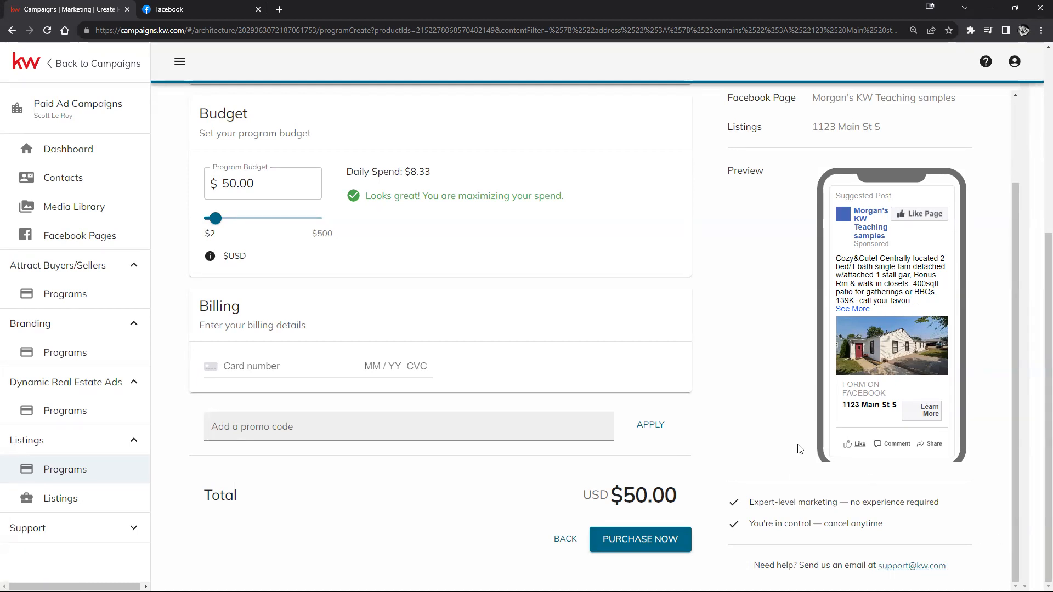
{"action": "scroll", "coordinate": [806, 447], "scroll_direction": "up", "scroll_amount": 2}
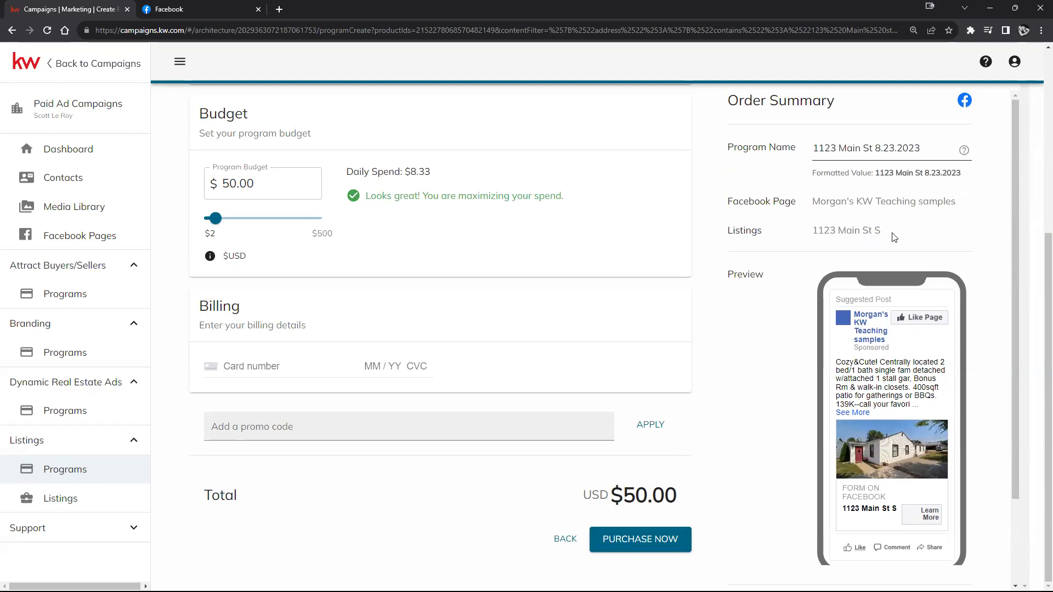
{"action": "scroll", "coordinate": [894, 241], "scroll_direction": "down", "scroll_amount": 2}
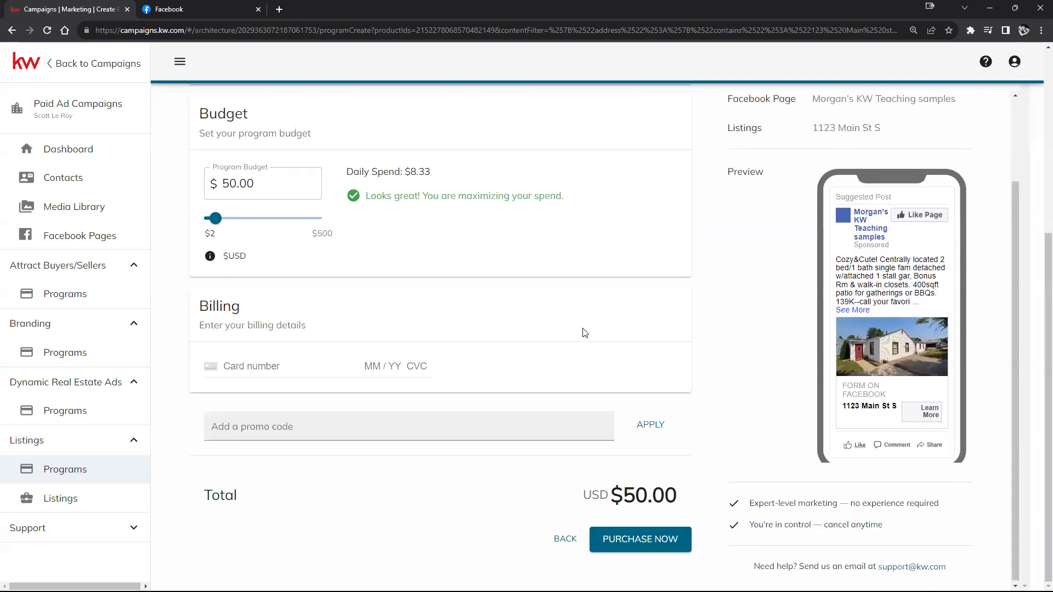
{"action": "left_click", "coordinate": [560, 541]}
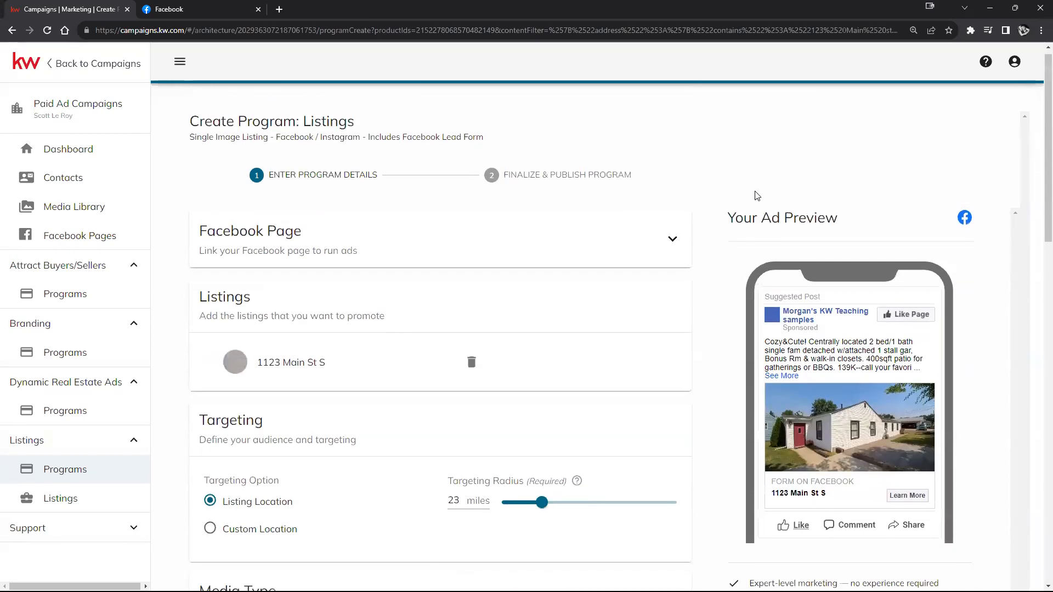
{"action": "scroll", "coordinate": [756, 196], "scroll_direction": "down", "scroll_amount": 15}
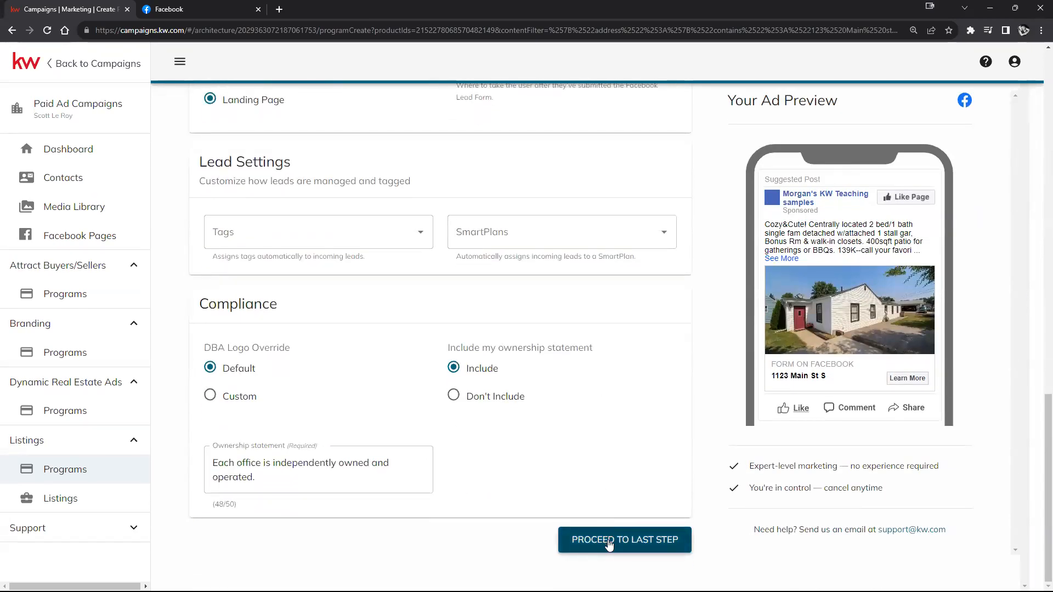
{"action": "left_click", "coordinate": [609, 540]}
{"action": "scroll", "coordinate": [773, 395], "scroll_direction": "down", "scroll_amount": 3}
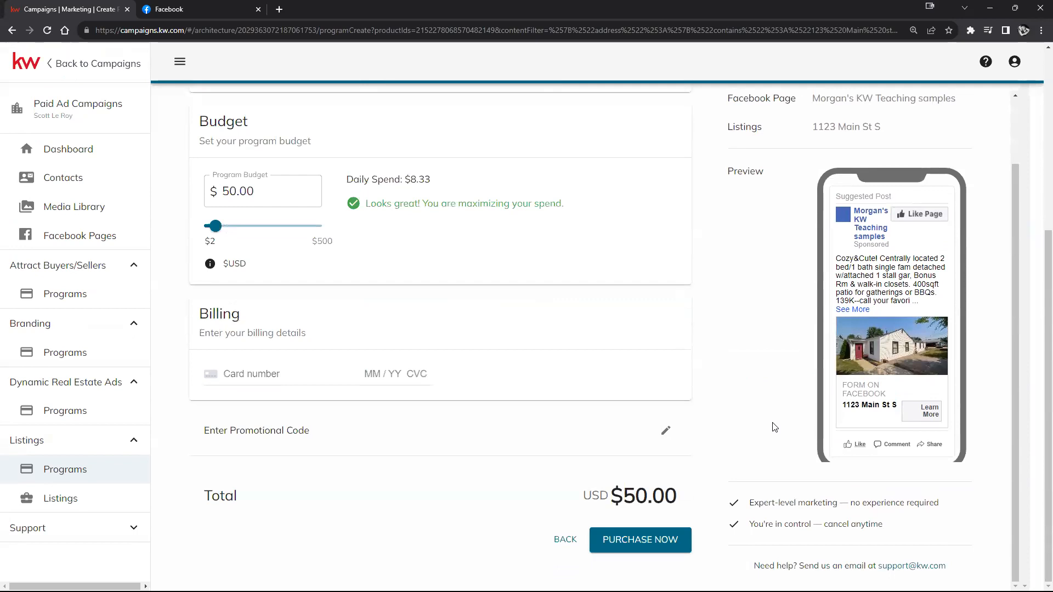
{"action": "left_click", "coordinate": [94, 149]}
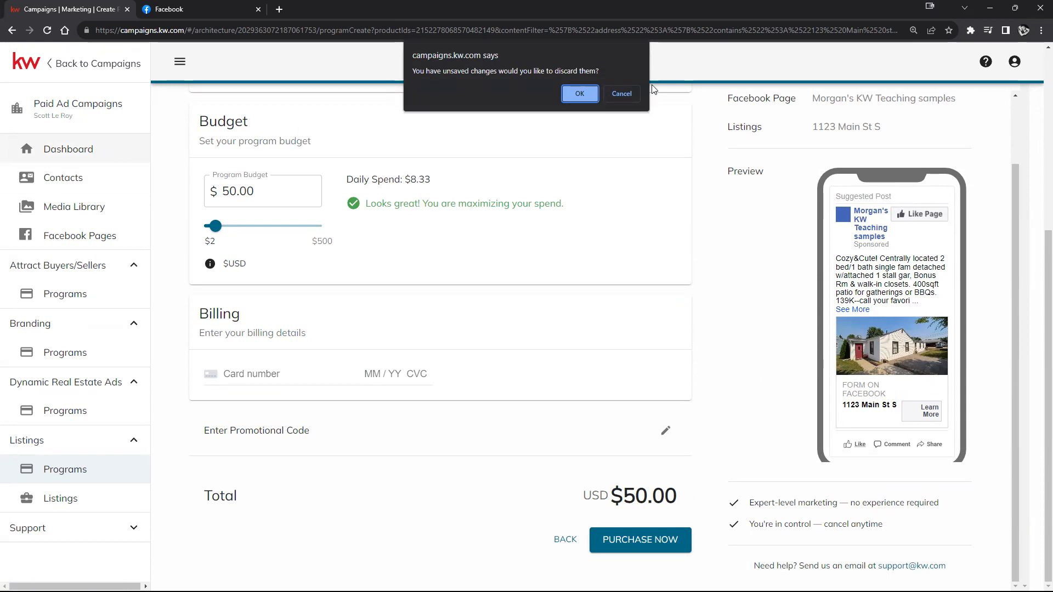
{"action": "left_click", "coordinate": [624, 93]}
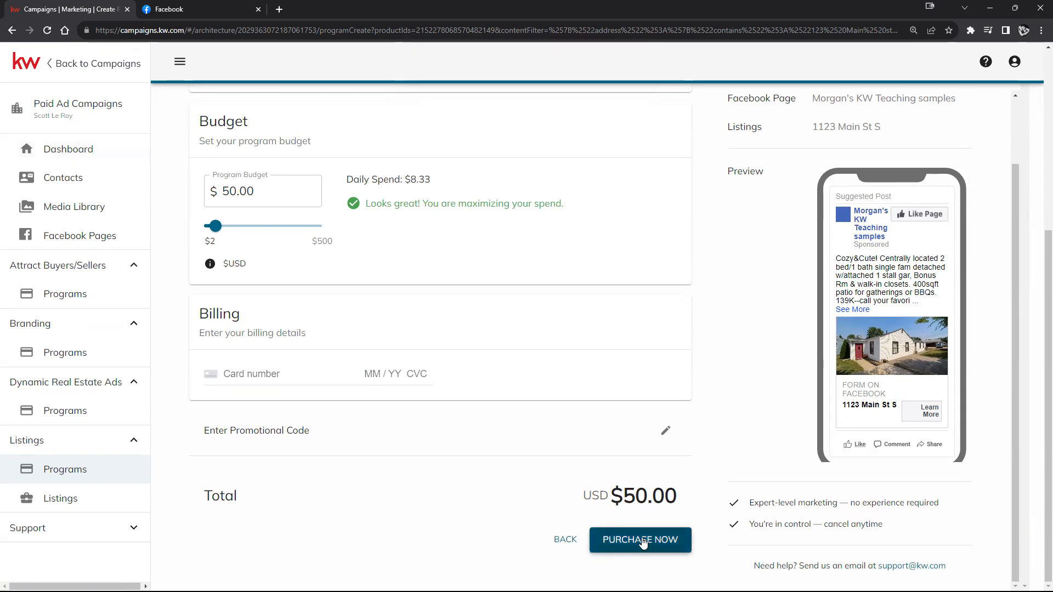
{"action": "scroll", "coordinate": [366, 260], "scroll_direction": "up", "scroll_amount": 5}
{"action": "scroll", "coordinate": [268, 282], "scroll_direction": "down", "scroll_amount": 5}
Step: Change the program budget from $50.00 to $2.00 ($0.33 daily)
{"action": "left_click", "coordinate": [230, 190]}
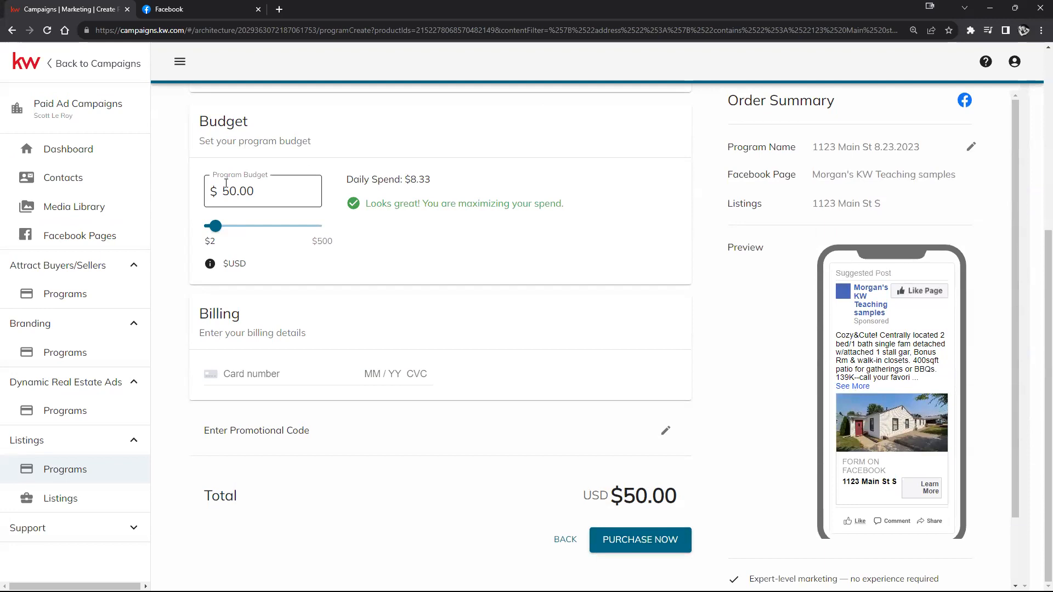
{"action": "double_click", "coordinate": [230, 190]}
{"action": "type", "text": "1"}
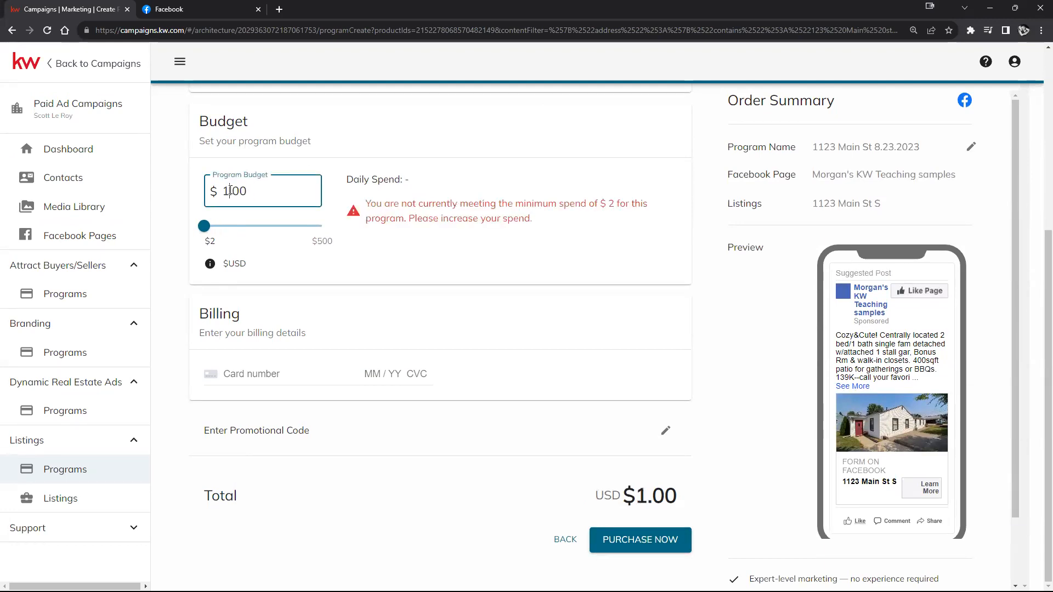
{"action": "type", "text": "0"}
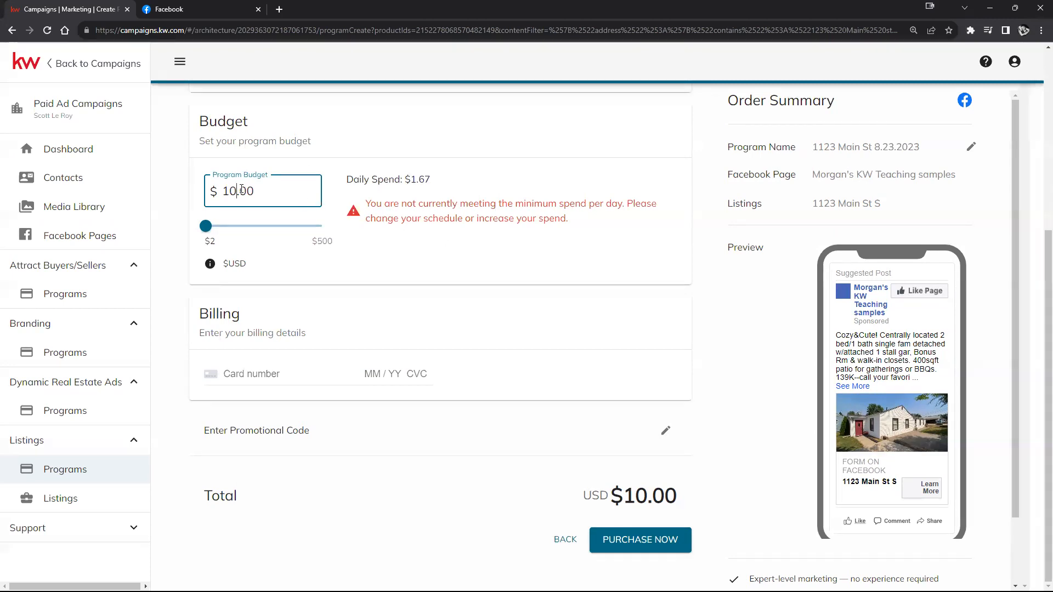
{"action": "key", "text": "BackSpace"}
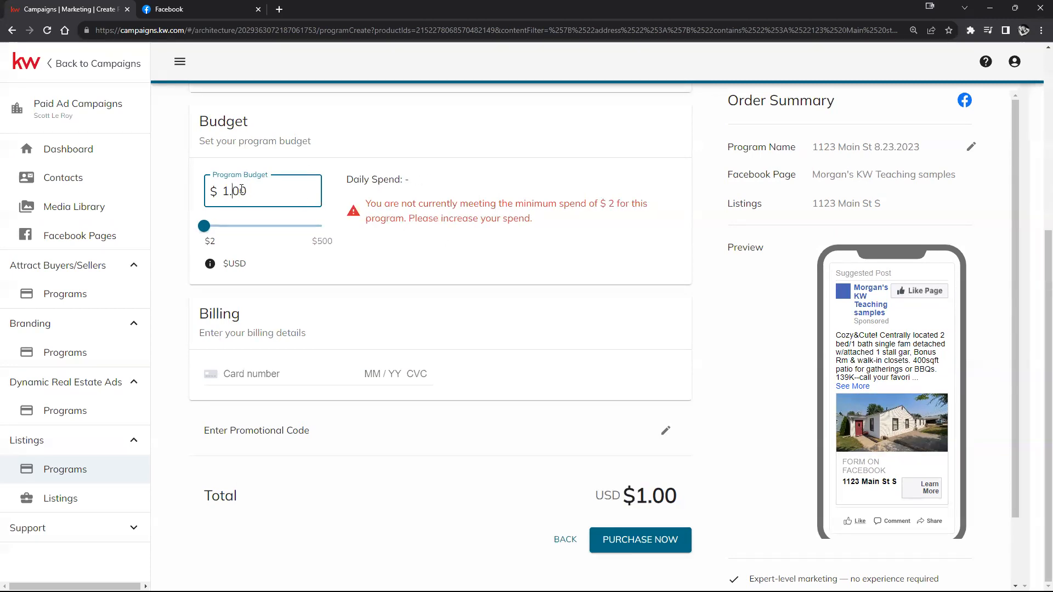
{"action": "key", "text": "BackSpace"}
{"action": "type", "text": "67"}
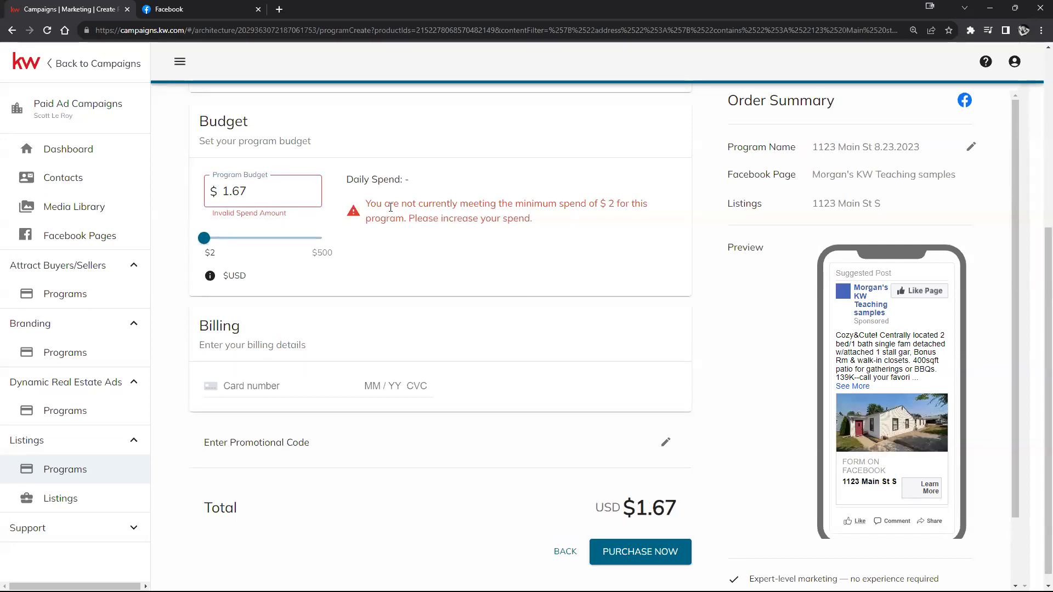
{"action": "double_click", "coordinate": [243, 191]}
{"action": "type", "text": "2"}
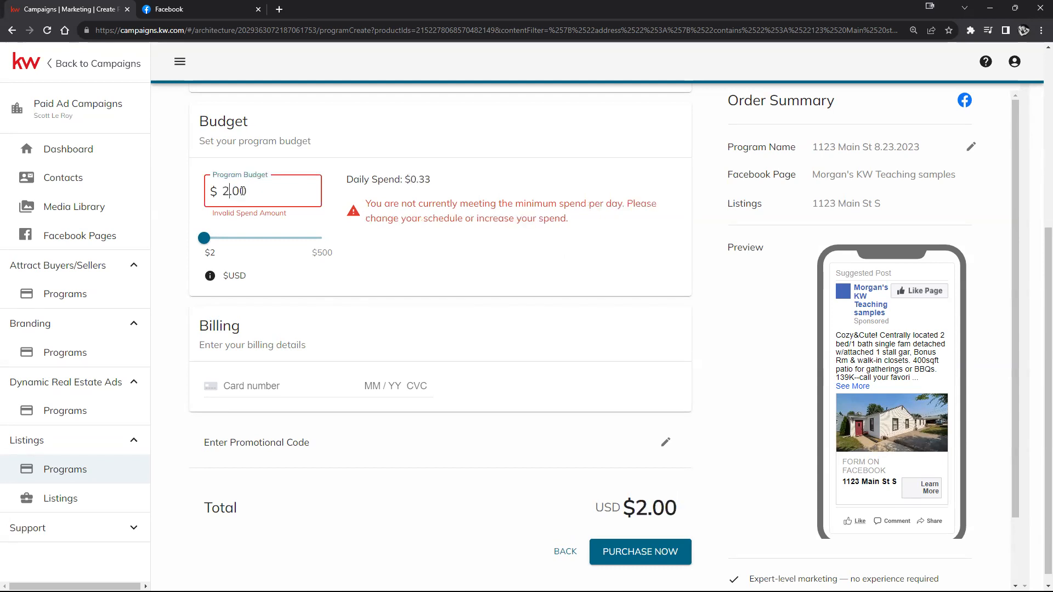
{"action": "left_click", "coordinate": [534, 265]}
Step: Attempt the purchase and read the errors about the missing card number and low spend
{"action": "left_click", "coordinate": [639, 553]}
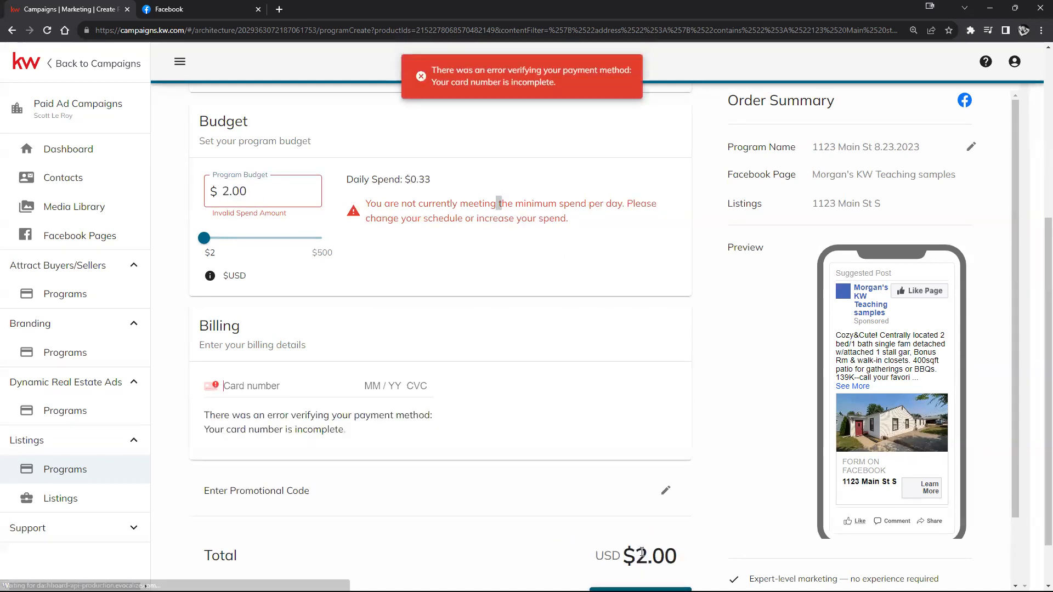
{"action": "scroll", "coordinate": [550, 408], "scroll_direction": "up", "scroll_amount": 3}
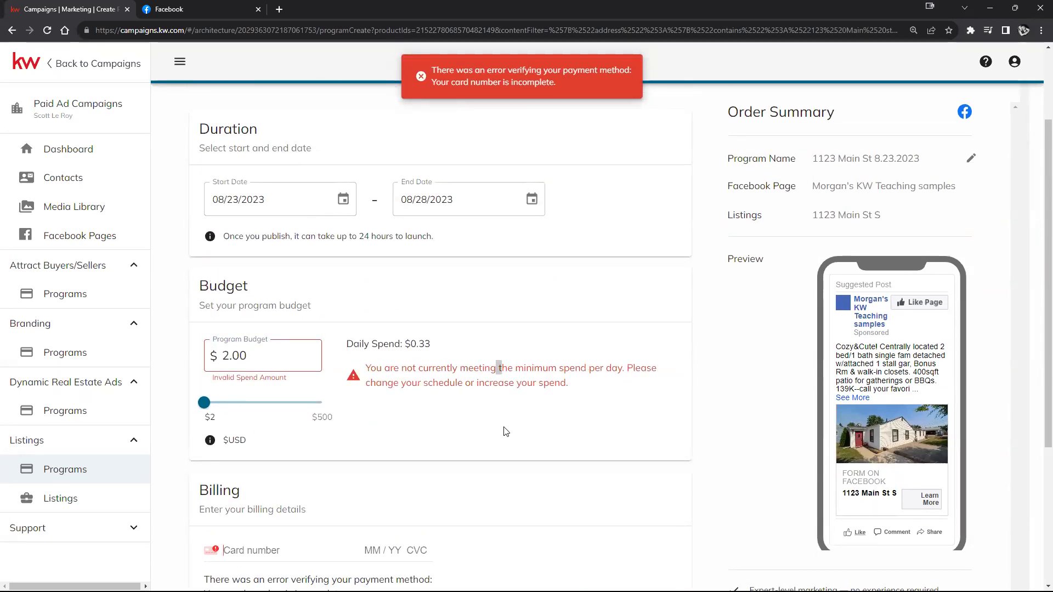
{"action": "scroll", "coordinate": [506, 432], "scroll_direction": "up", "scroll_amount": 2}
{"action": "scroll", "coordinate": [507, 430], "scroll_direction": "down", "scroll_amount": 6}
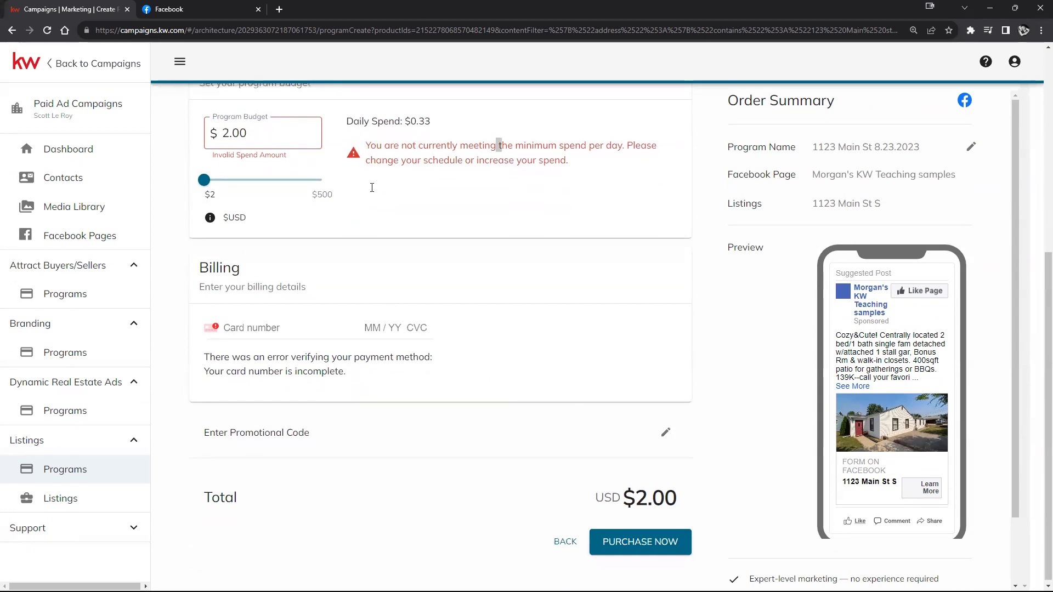
{"action": "scroll", "coordinate": [372, 187], "scroll_direction": "up", "scroll_amount": 3}
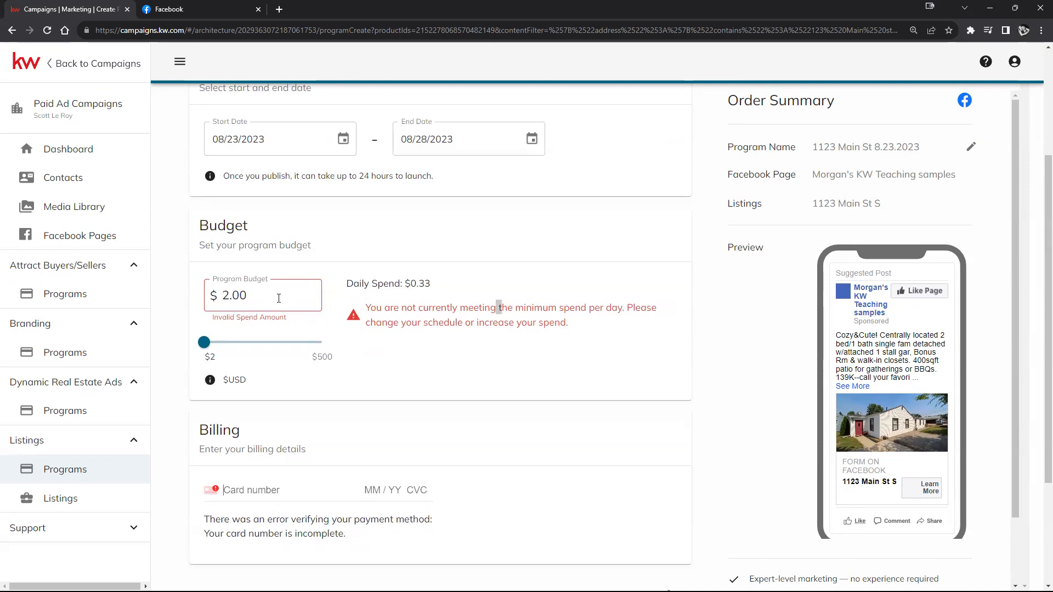
{"action": "scroll", "coordinate": [384, 307], "scroll_direction": "down", "scroll_amount": 3}
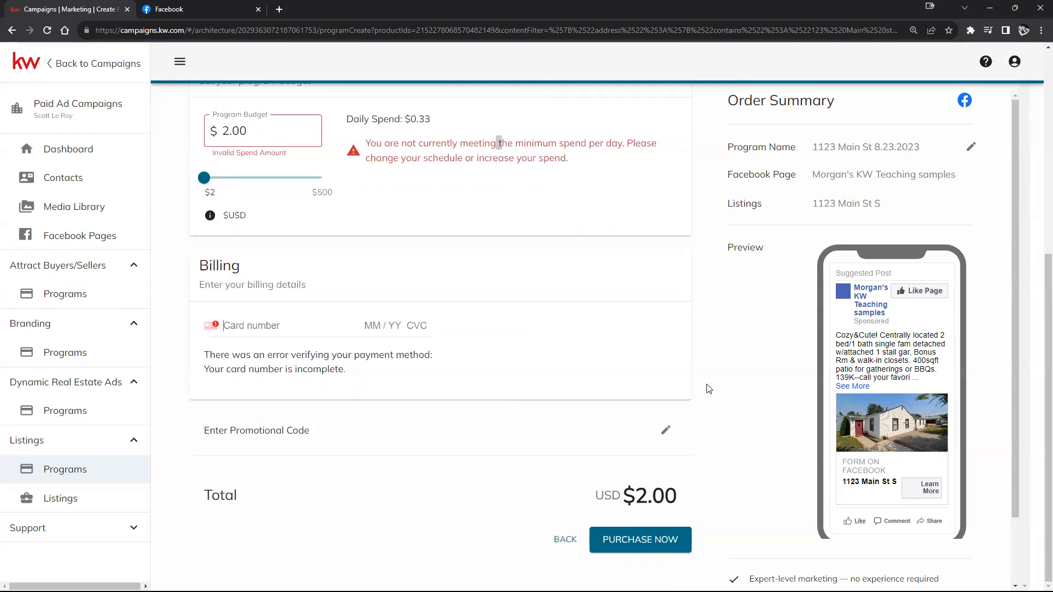
{"action": "scroll", "coordinate": [707, 387], "scroll_direction": "down", "scroll_amount": 2}
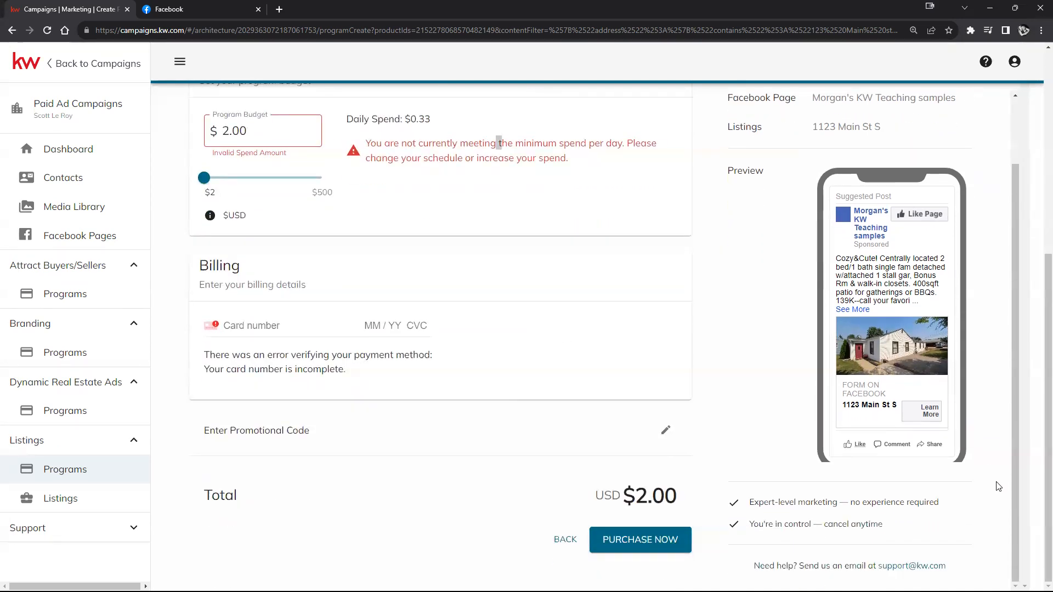
{"action": "left_click", "coordinate": [1041, 30]}
{"action": "left_click", "coordinate": [969, 160]}
{"action": "left_click", "coordinate": [969, 160]}
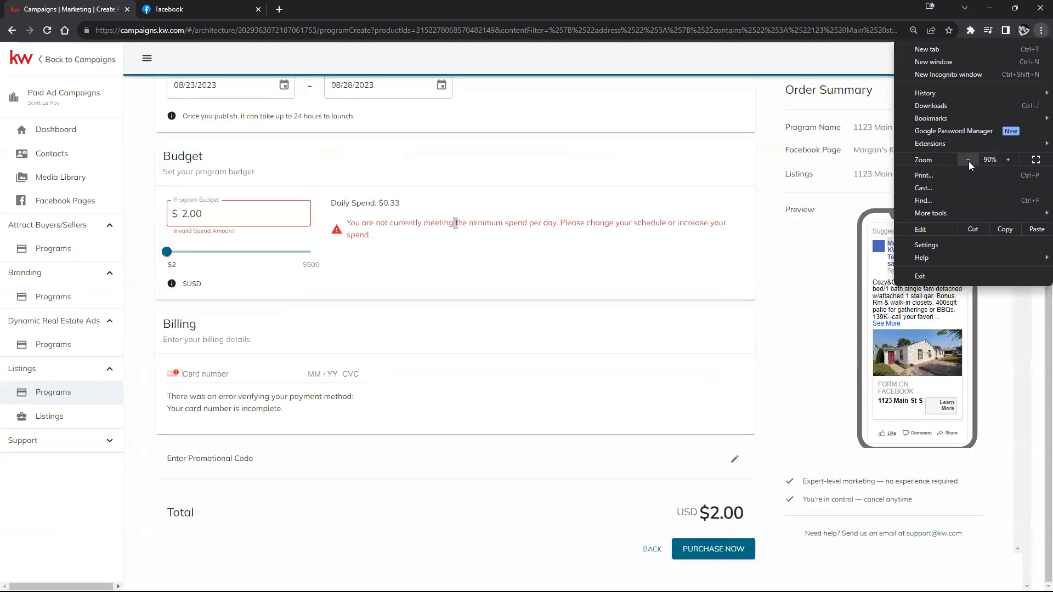
{"action": "left_click", "coordinate": [1015, 160]}
{"action": "left_click", "coordinate": [1014, 160]}
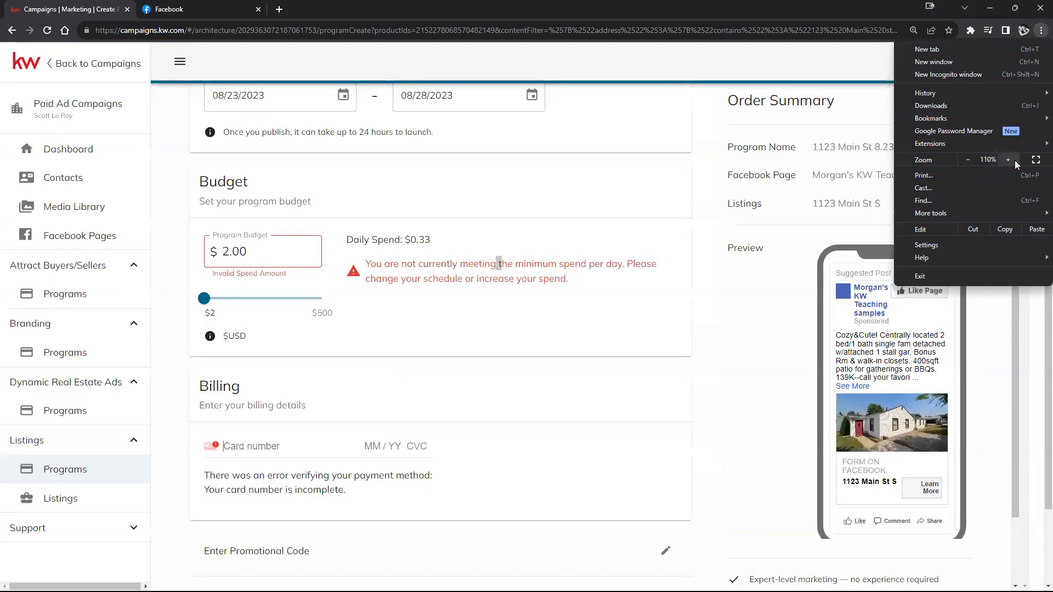
{"action": "left_click", "coordinate": [693, 160]}
{"action": "scroll", "coordinate": [692, 160], "scroll_direction": "up", "scroll_amount": 5}
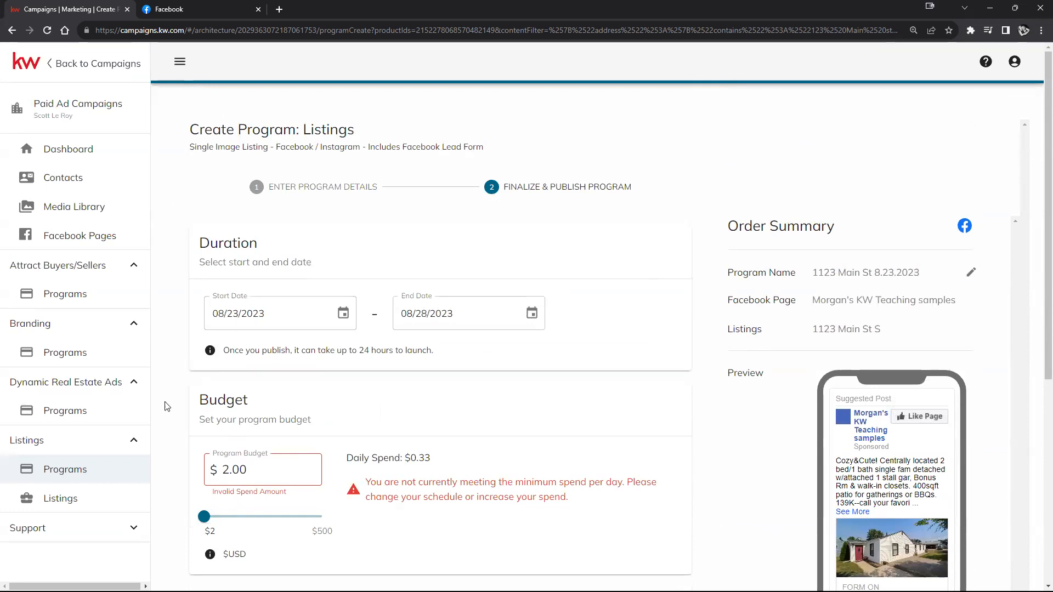
{"action": "left_click", "coordinate": [179, 61]}
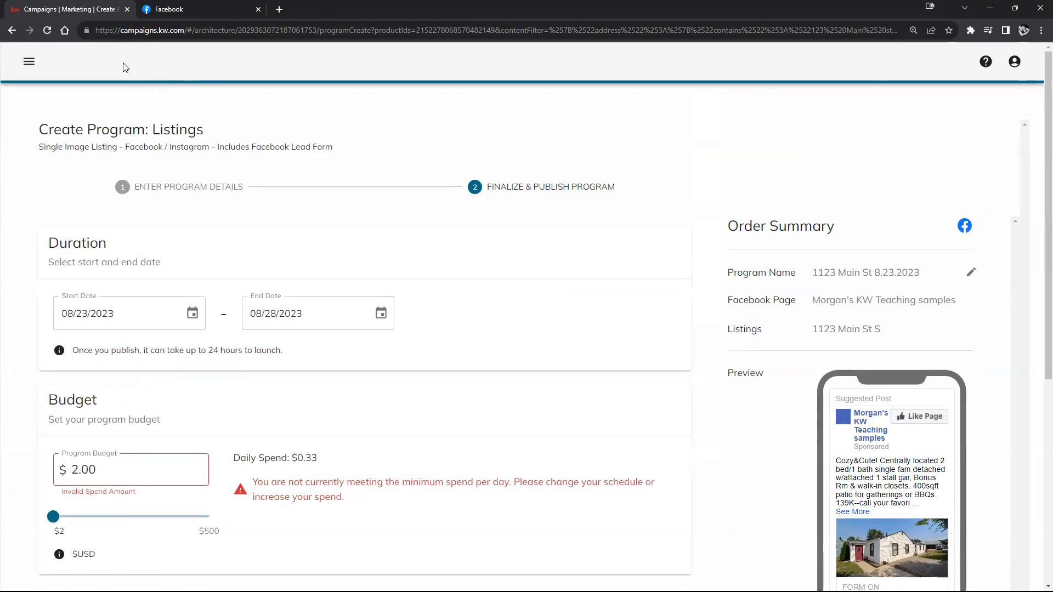
{"action": "left_click", "coordinate": [33, 65]}
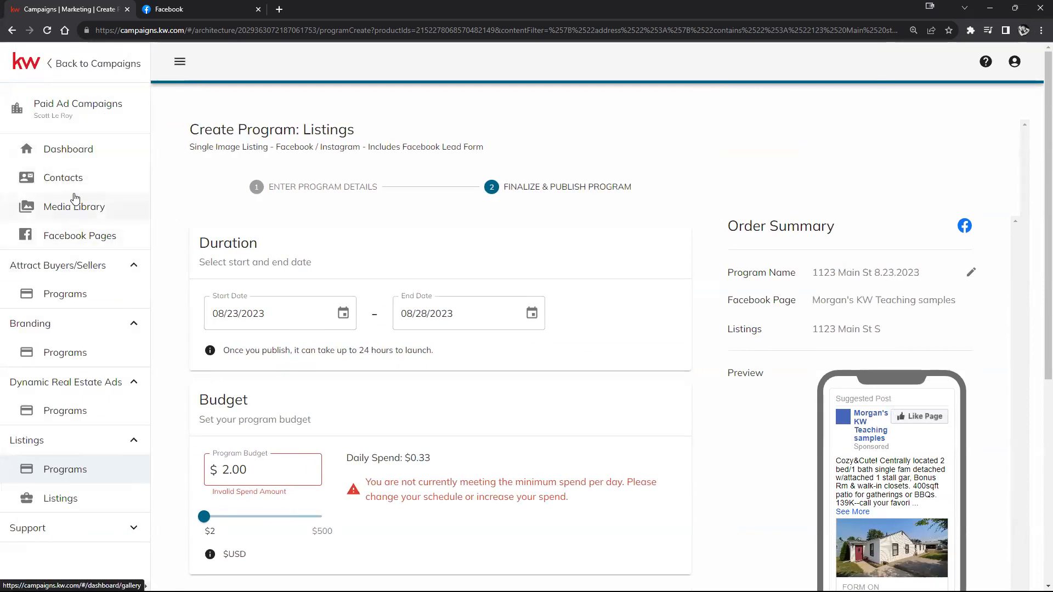
Step: Discard the unsaved listing program, reload, and open Attract Buyers/Sellers > Programs
{"action": "left_click", "coordinate": [76, 159]}
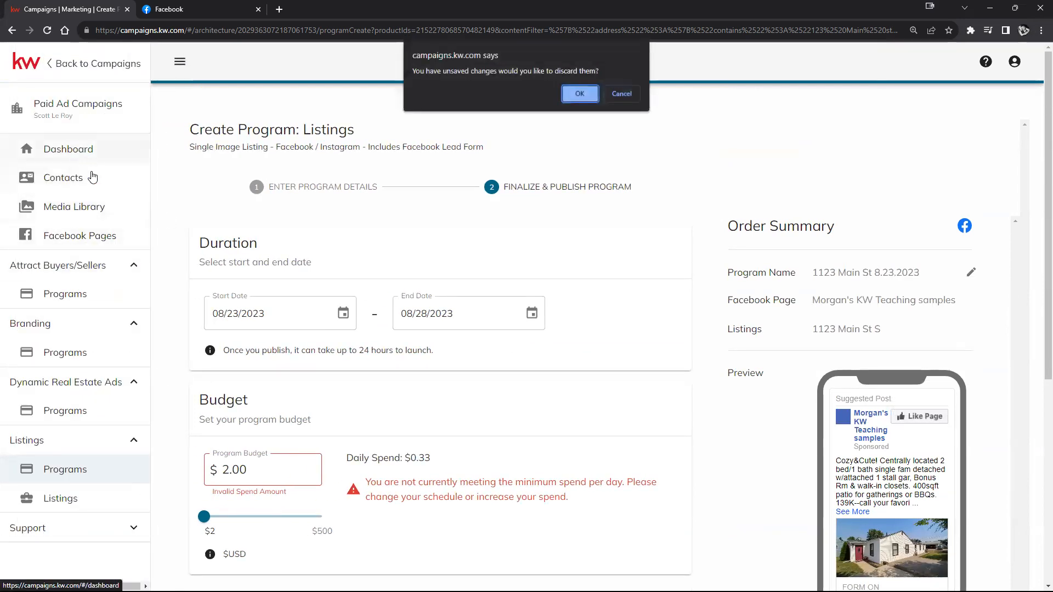
{"action": "left_click", "coordinate": [577, 94]}
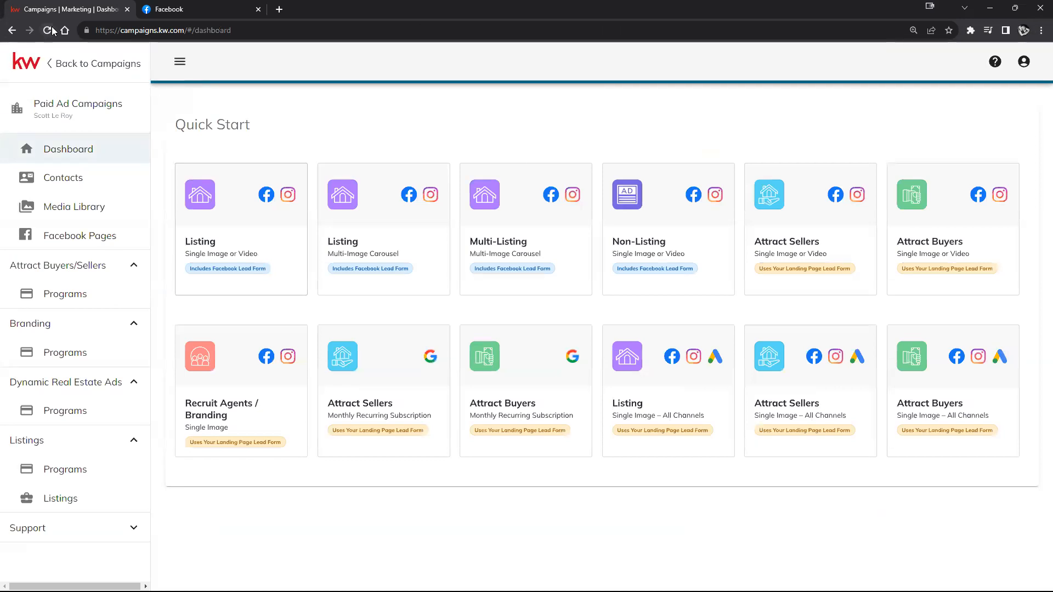
{"action": "left_click", "coordinate": [47, 30]}
{"action": "left_click", "coordinate": [580, 95]}
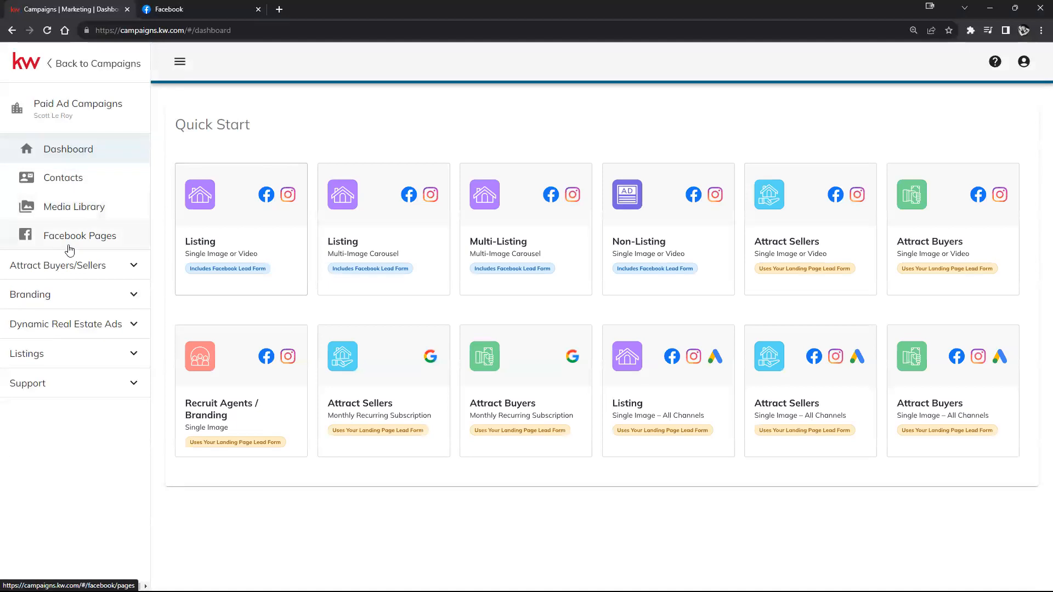
{"action": "left_click", "coordinate": [124, 267]}
{"action": "left_click", "coordinate": [79, 294]}
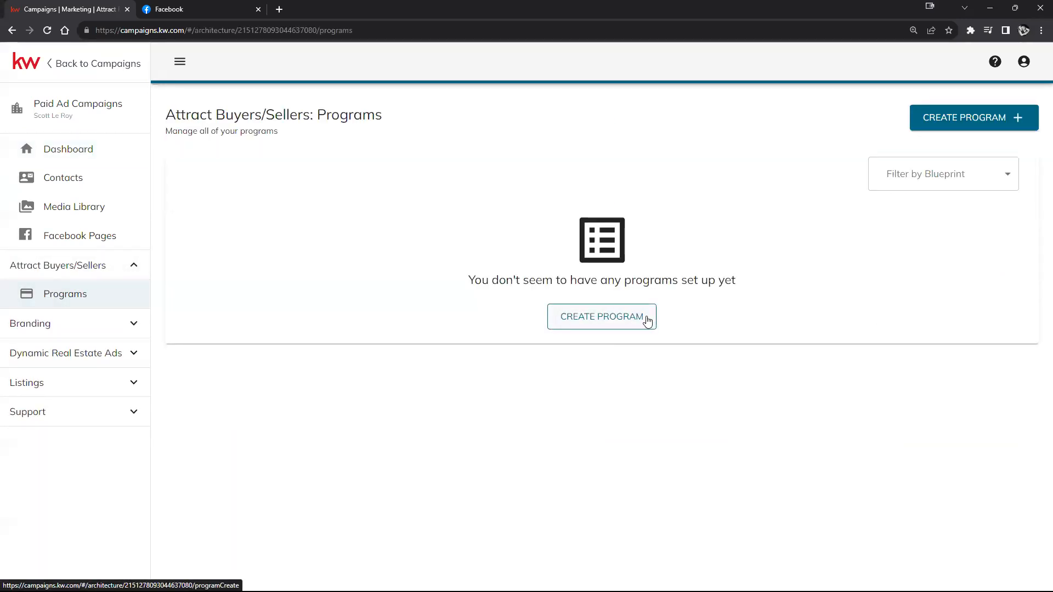
Step: Preview the Attract Sellers Facebook/Instagram create form, then go back and open Listings > Programs
{"action": "left_click", "coordinate": [608, 324]}
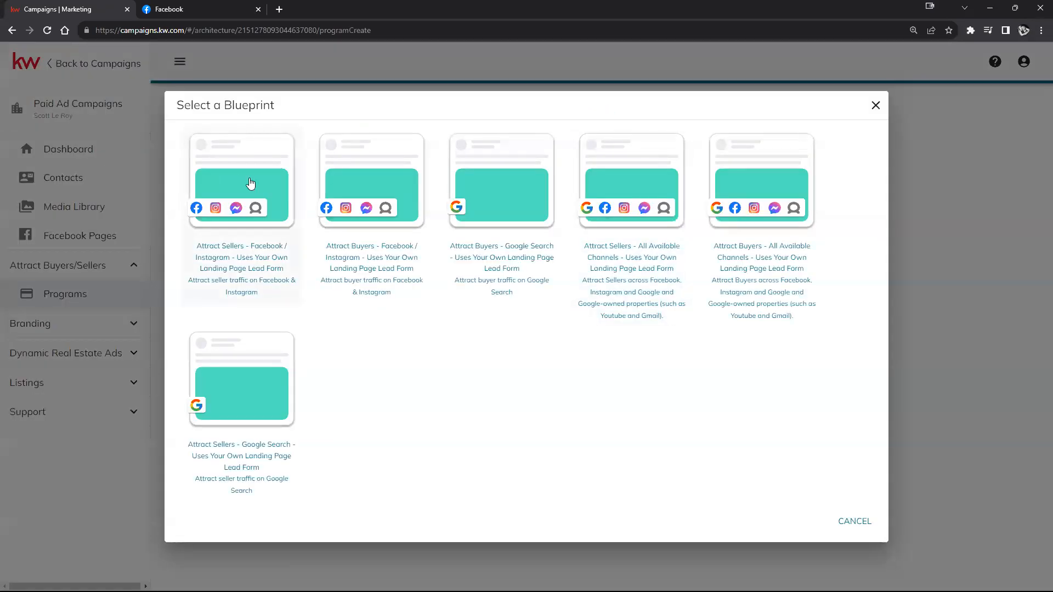
{"action": "left_click", "coordinate": [245, 178]}
{"action": "scroll", "coordinate": [714, 253], "scroll_direction": "down", "scroll_amount": 10}
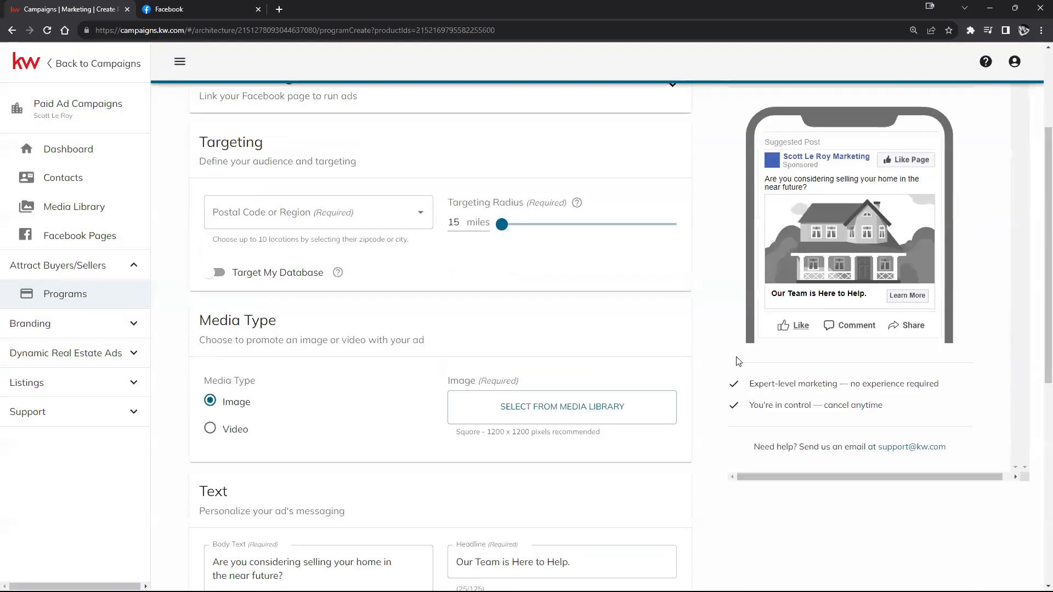
{"action": "scroll", "coordinate": [693, 381], "scroll_direction": "up", "scroll_amount": 4}
{"action": "scroll", "coordinate": [693, 380], "scroll_direction": "up", "scroll_amount": 7}
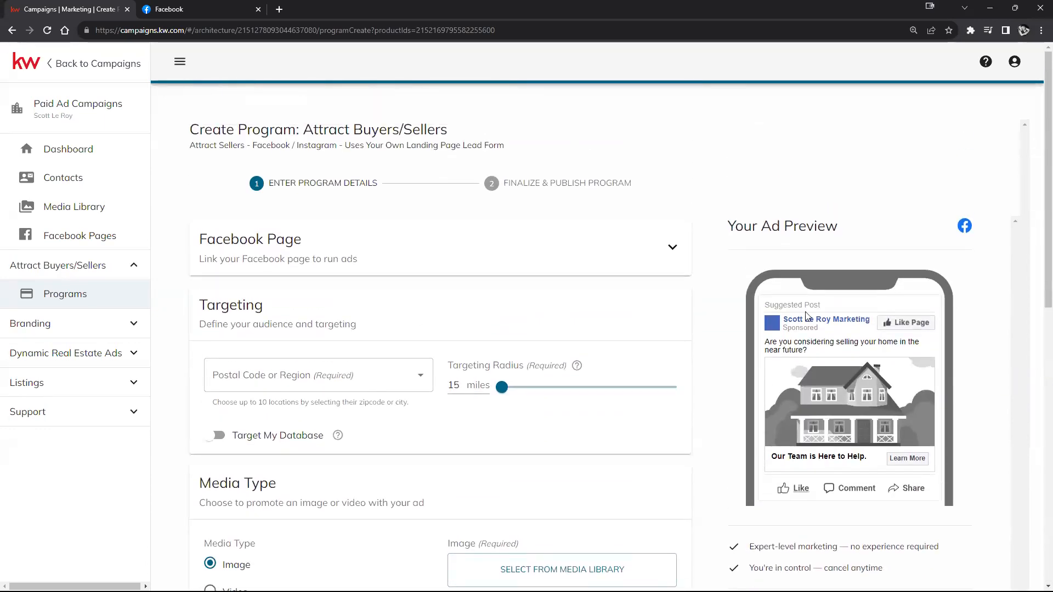
{"action": "scroll", "coordinate": [806, 315], "scroll_direction": "down", "scroll_amount": 3}
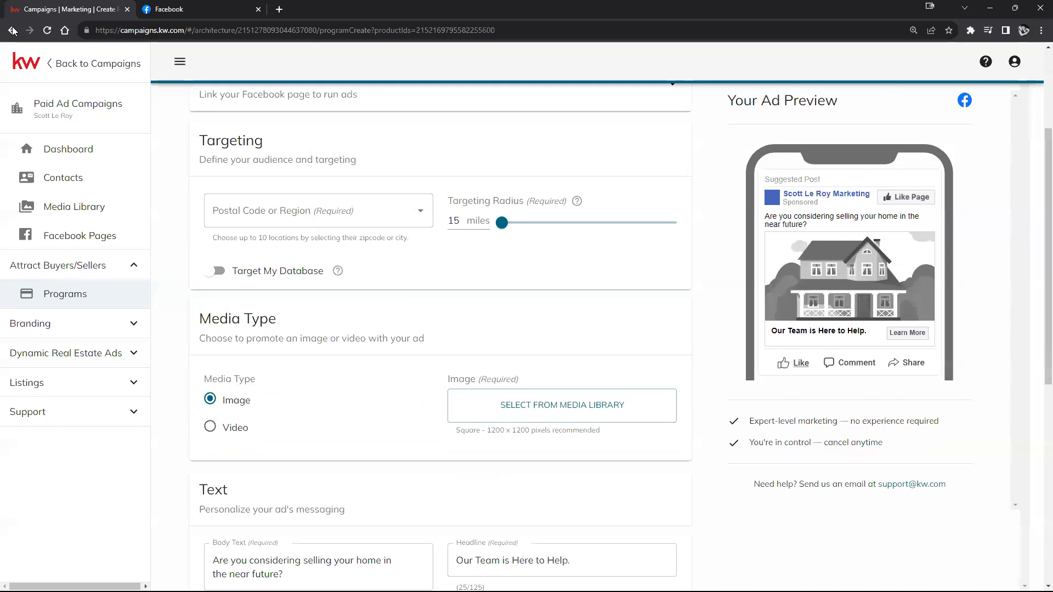
{"action": "left_click", "coordinate": [12, 30]}
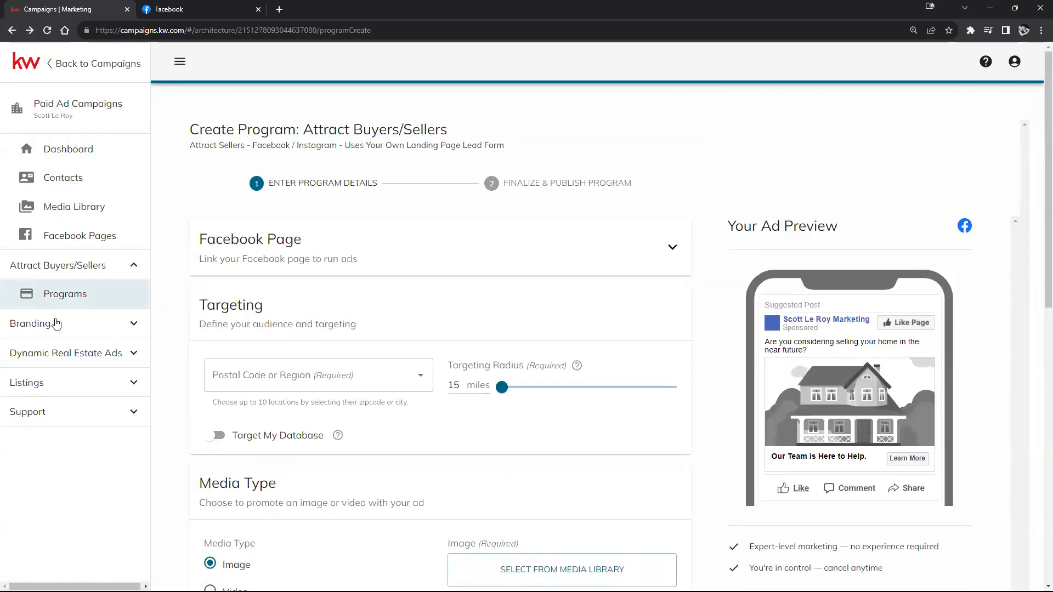
{"action": "left_click", "coordinate": [77, 382]}
{"action": "left_click", "coordinate": [63, 415]}
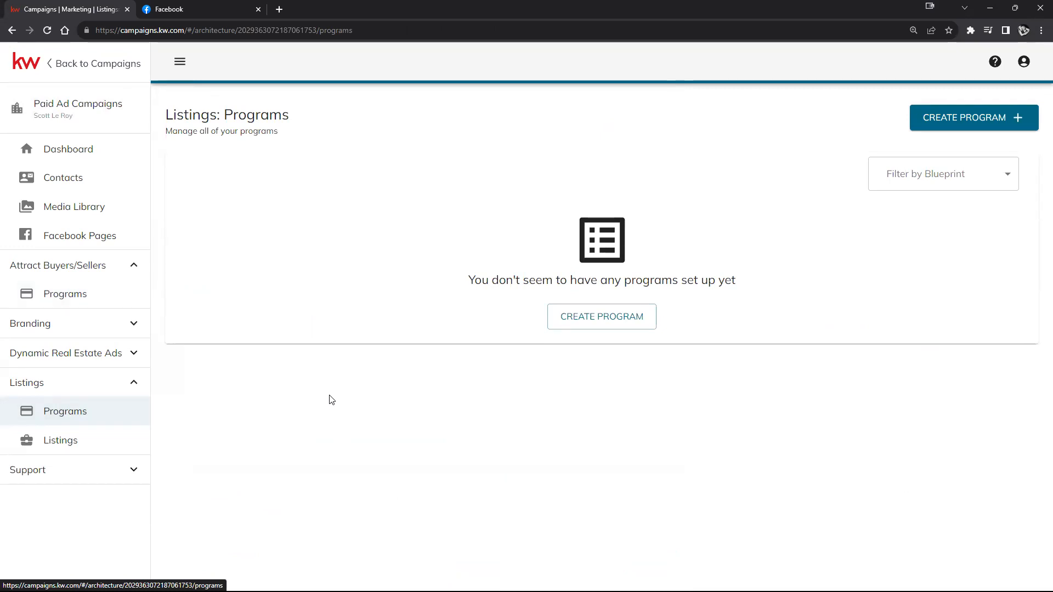
Step: Open a new Multi-Image Listing blueprint form, look through it, and go back to the Dashboard
{"action": "left_click", "coordinate": [932, 121]}
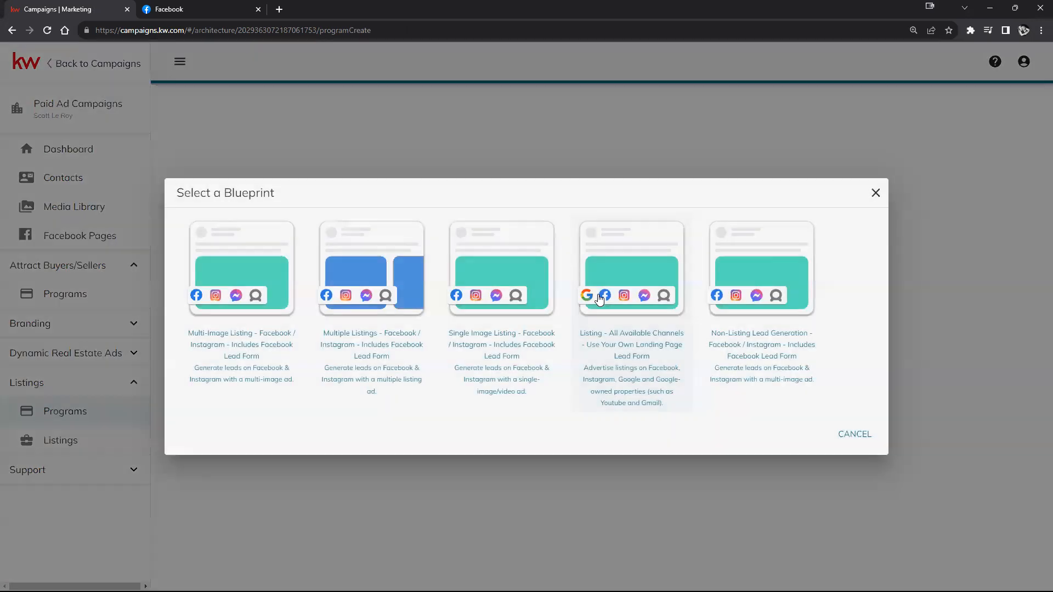
{"action": "left_click", "coordinate": [240, 266]}
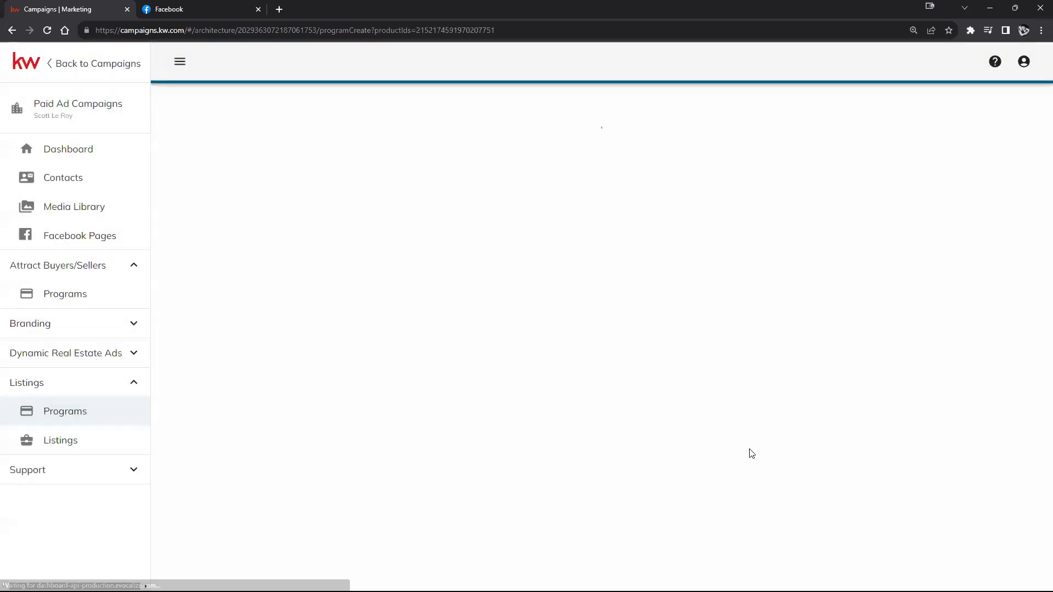
{"action": "scroll", "coordinate": [679, 312], "scroll_direction": "down", "scroll_amount": 6}
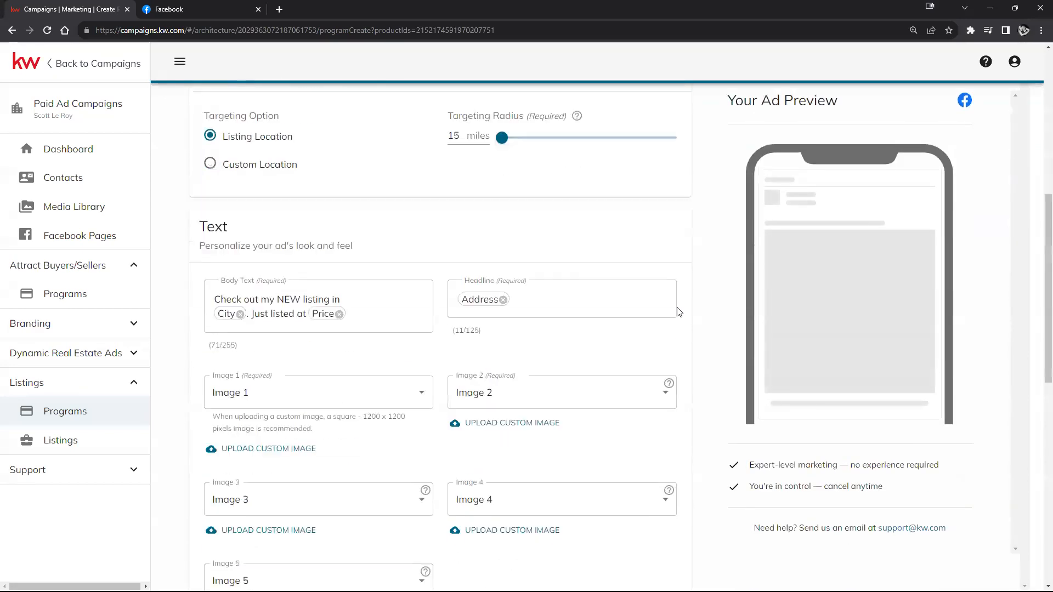
{"action": "scroll", "coordinate": [679, 312], "scroll_direction": "down", "scroll_amount": 10}
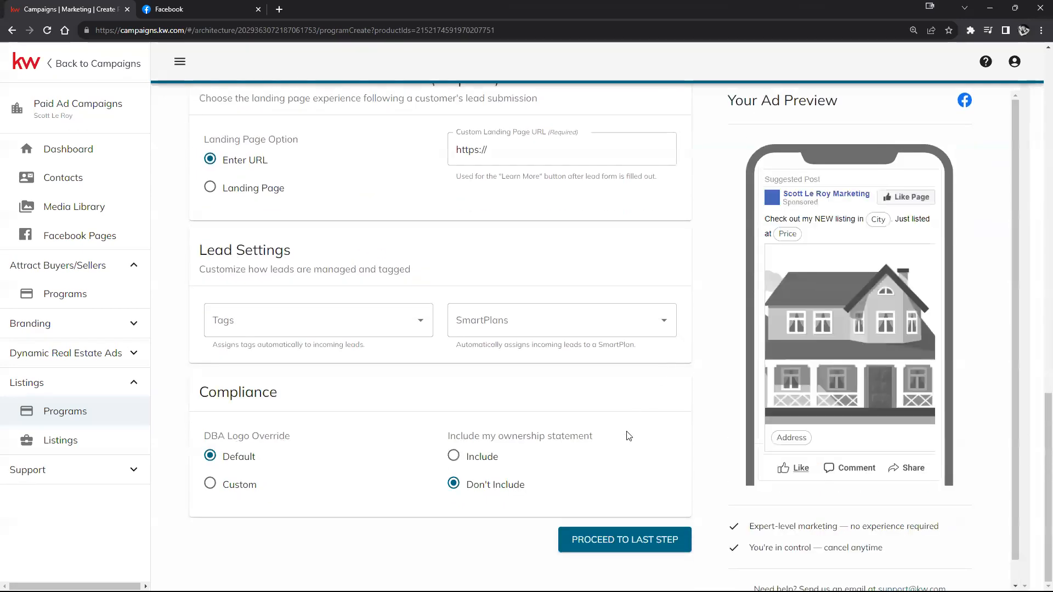
{"action": "scroll", "coordinate": [628, 436], "scroll_direction": "up", "scroll_amount": 12}
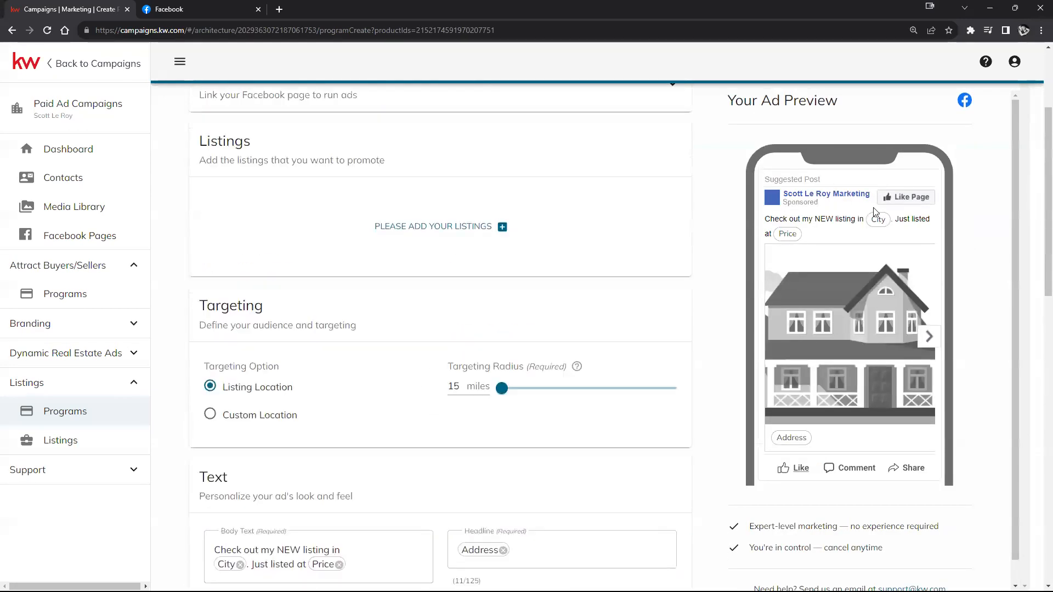
{"action": "scroll", "coordinate": [874, 212], "scroll_direction": "up", "scroll_amount": 3}
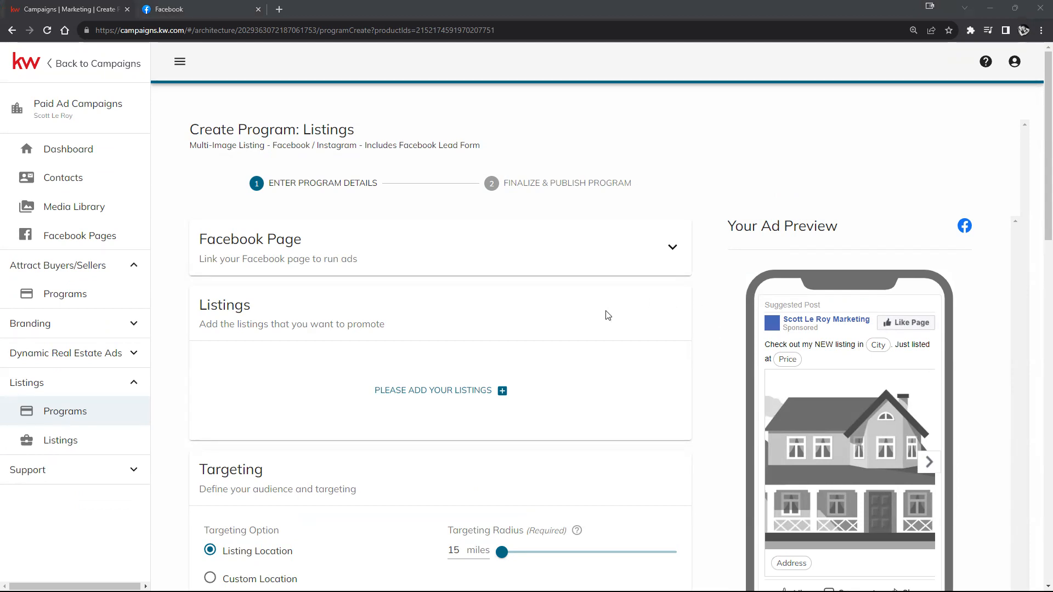
{"action": "scroll", "coordinate": [642, 318], "scroll_direction": "down", "scroll_amount": 3}
{"action": "scroll", "coordinate": [658, 323], "scroll_direction": "down", "scroll_amount": 10}
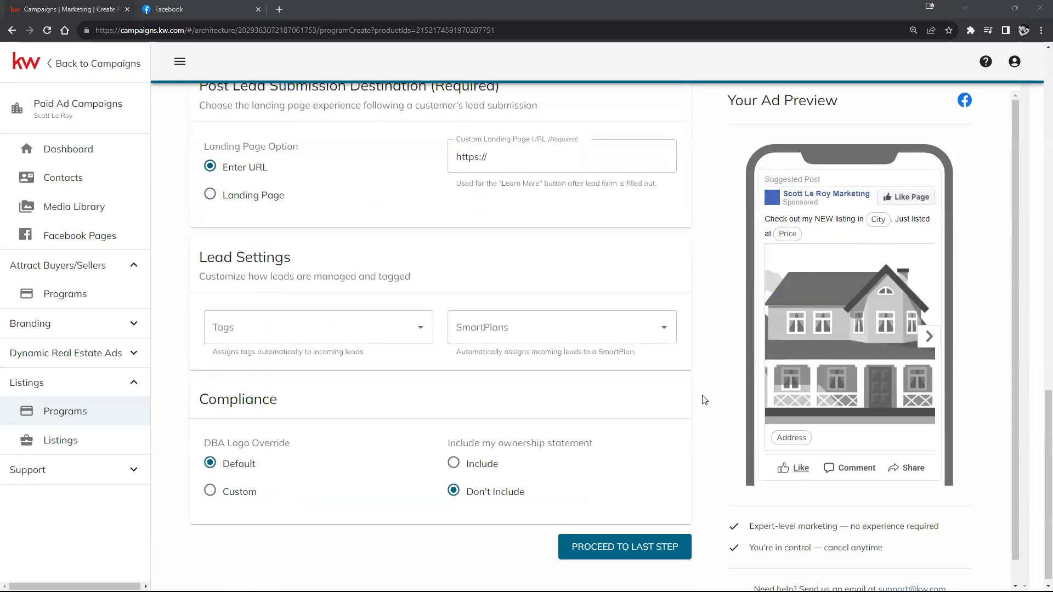
{"action": "scroll", "coordinate": [827, 443], "scroll_direction": "down", "scroll_amount": 1}
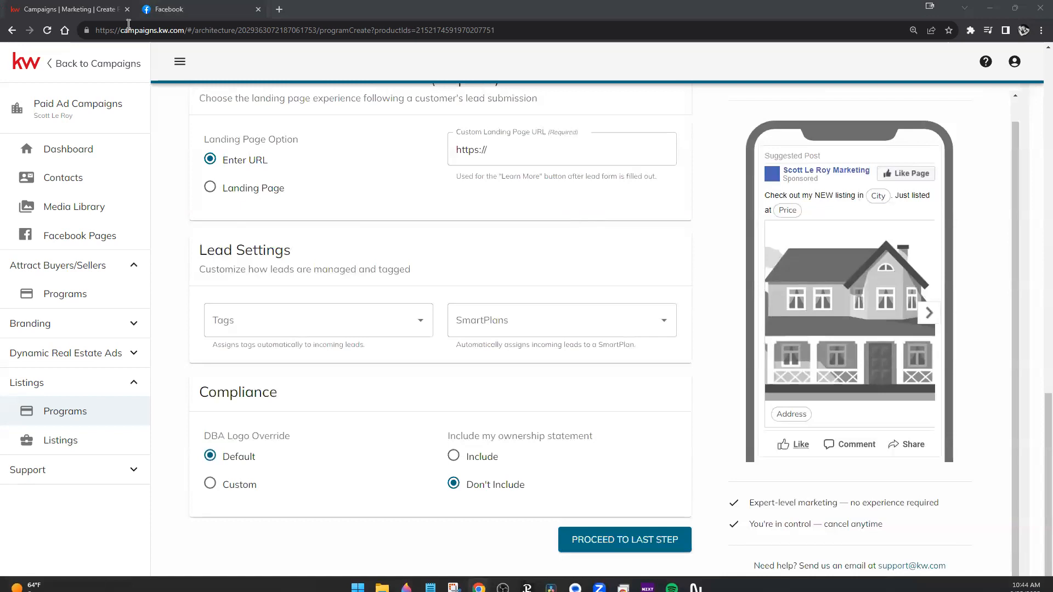
{"action": "left_click", "coordinate": [89, 148]}
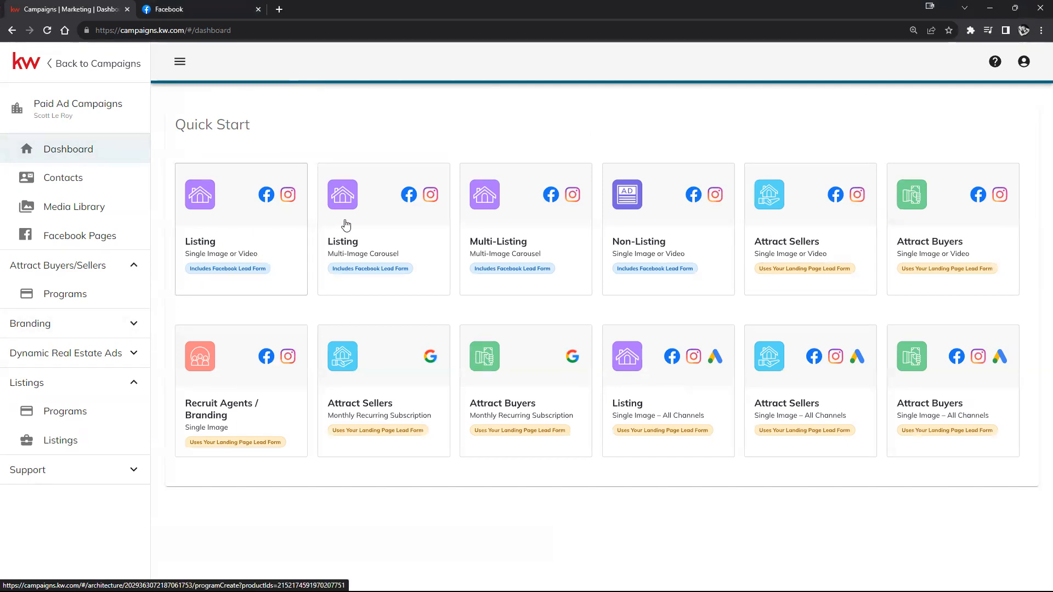
Step: Start a Multi-Listing carousel program and highlight its 'Please select at least 3 listings' warning
{"action": "left_click", "coordinate": [559, 229]}
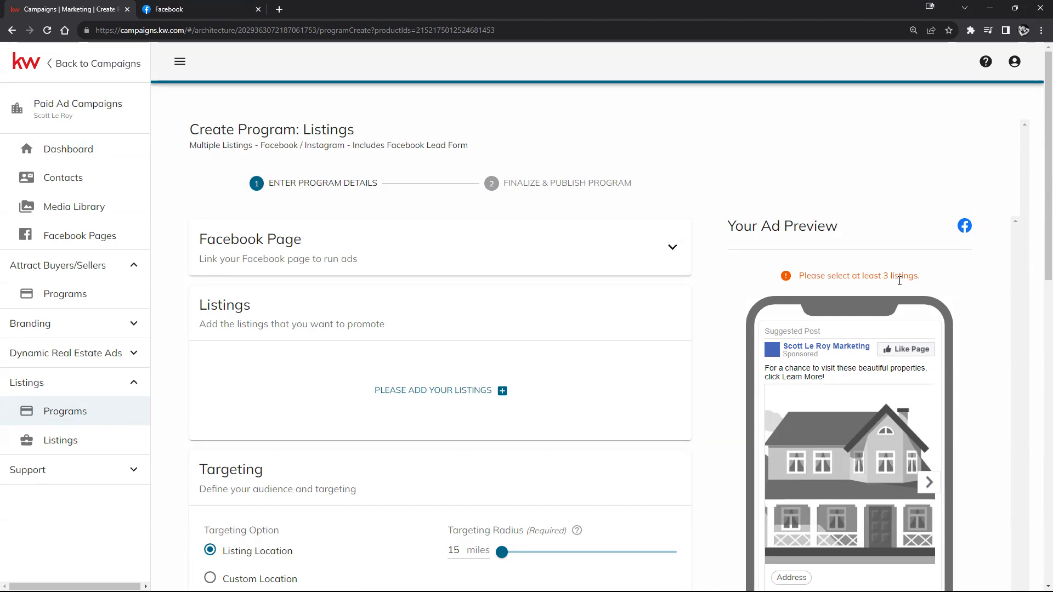
{"action": "left_click_drag", "start_coordinate": [925, 280], "coordinate": [802, 280]}
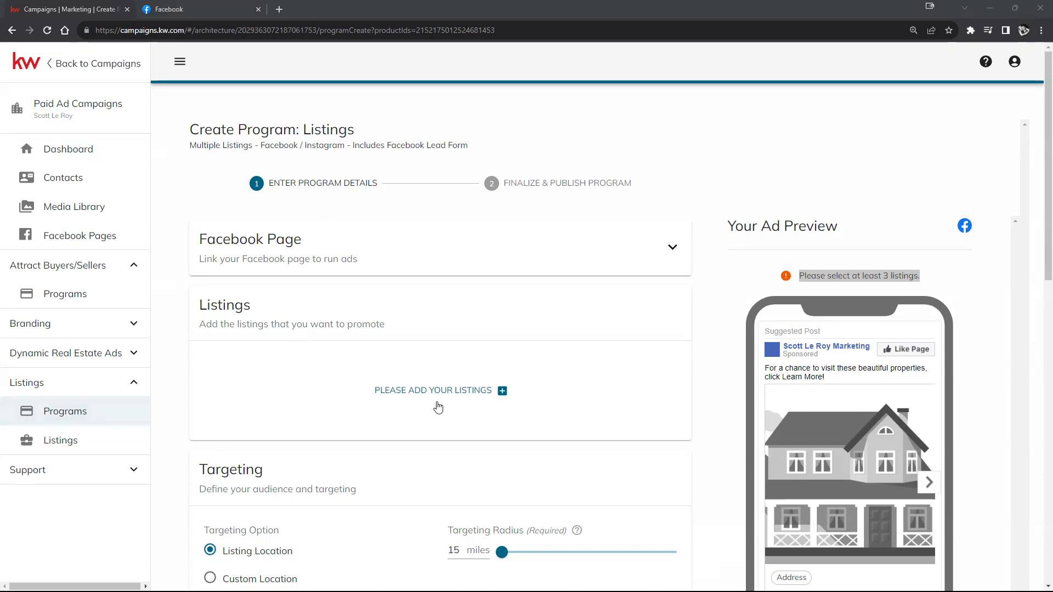
Step: Filter the listing picker by the Address column for '123 main st'
{"action": "left_click", "coordinate": [452, 392]}
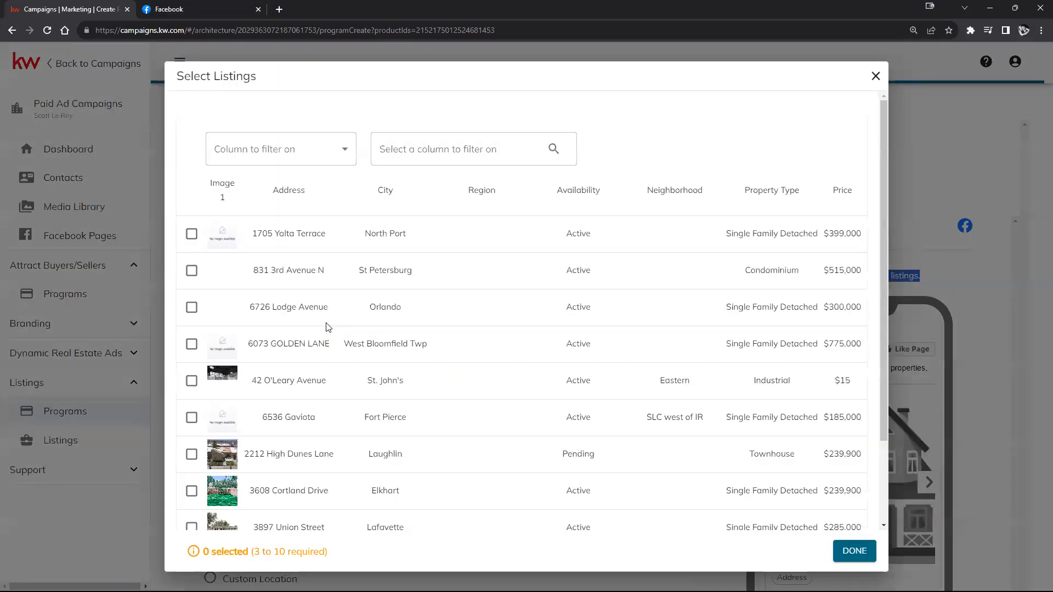
{"action": "left_click", "coordinate": [458, 151]}
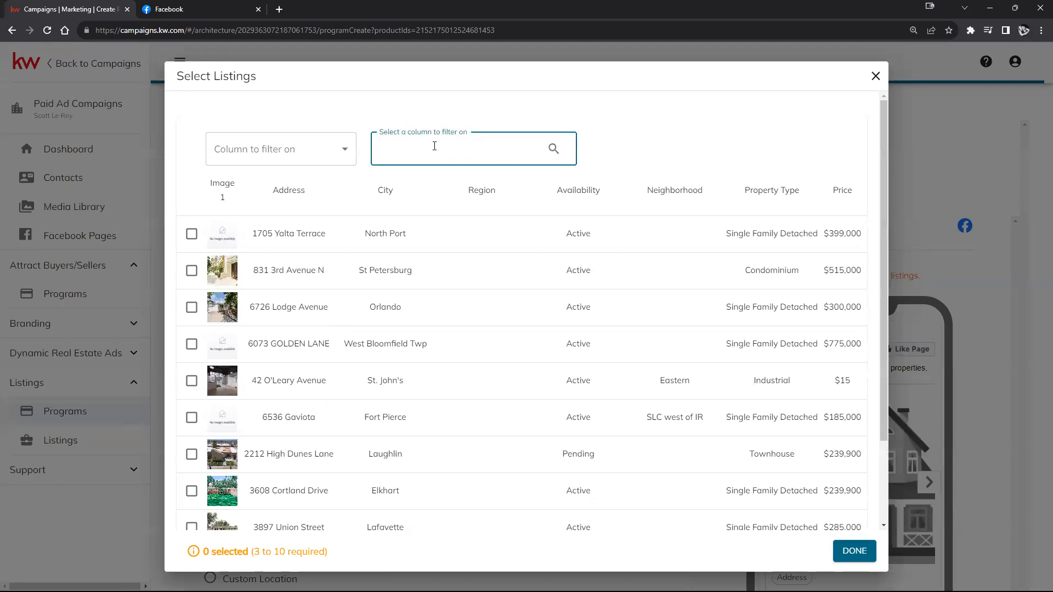
{"action": "left_click", "coordinate": [691, 141]}
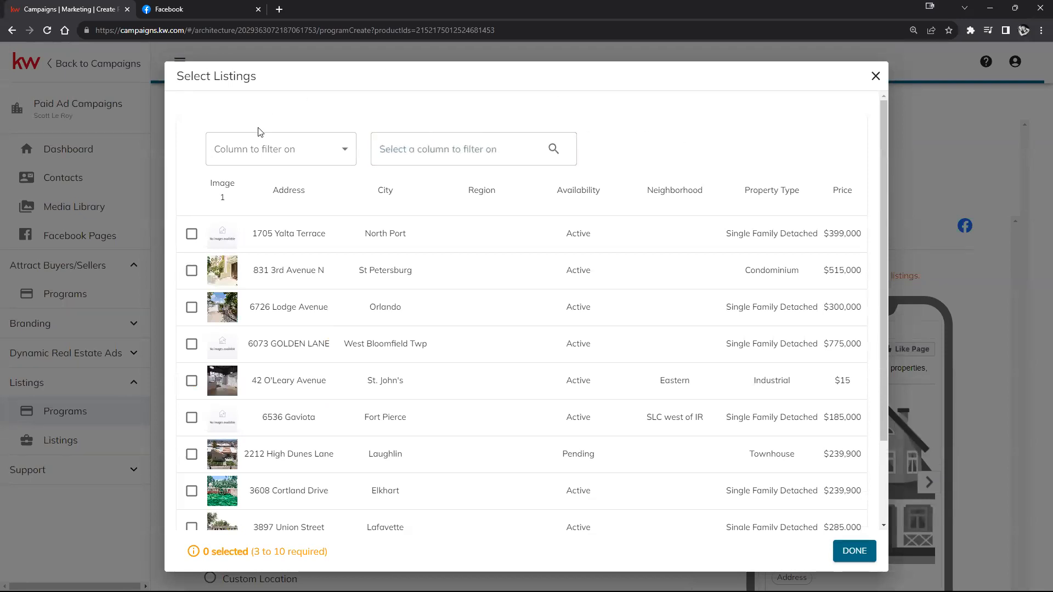
{"action": "left_click", "coordinate": [317, 151]}
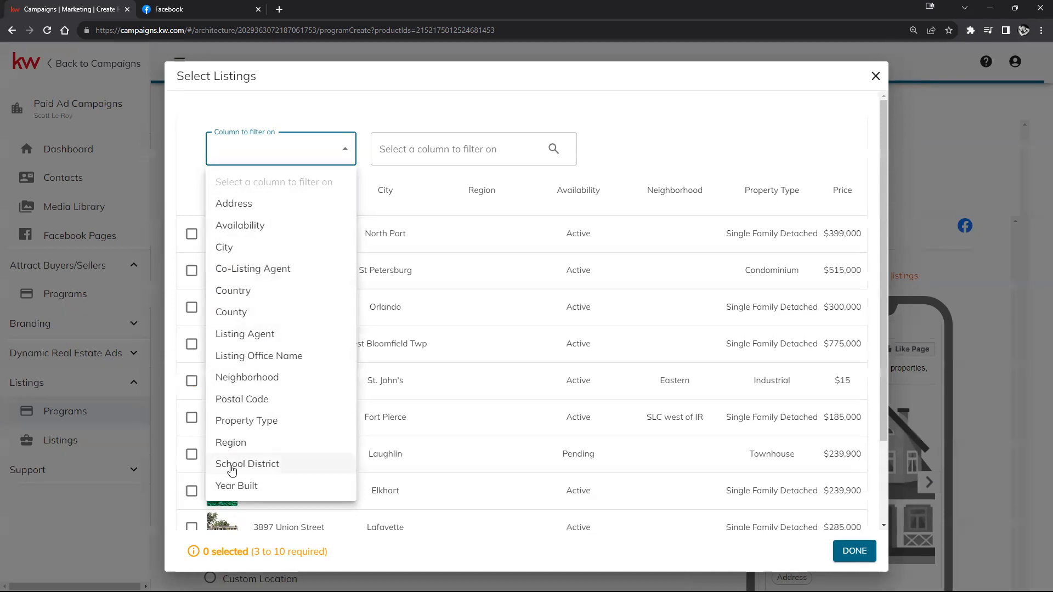
{"action": "left_click", "coordinate": [234, 204]}
{"action": "left_click", "coordinate": [431, 156]}
{"action": "type", "text": "123"}
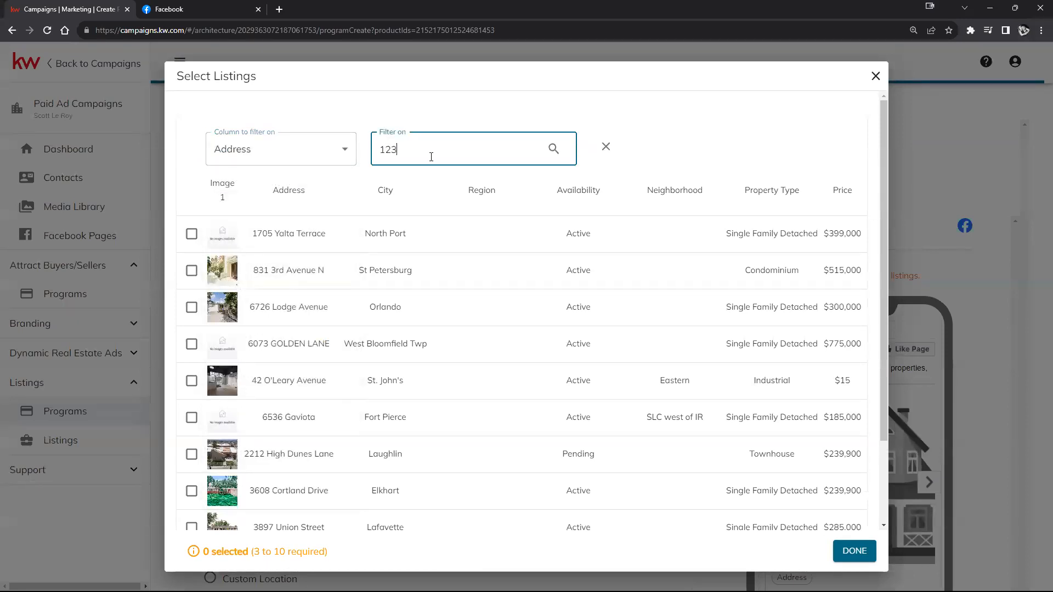
{"action": "type", "text": " main st"}
{"action": "key", "text": "Return"}
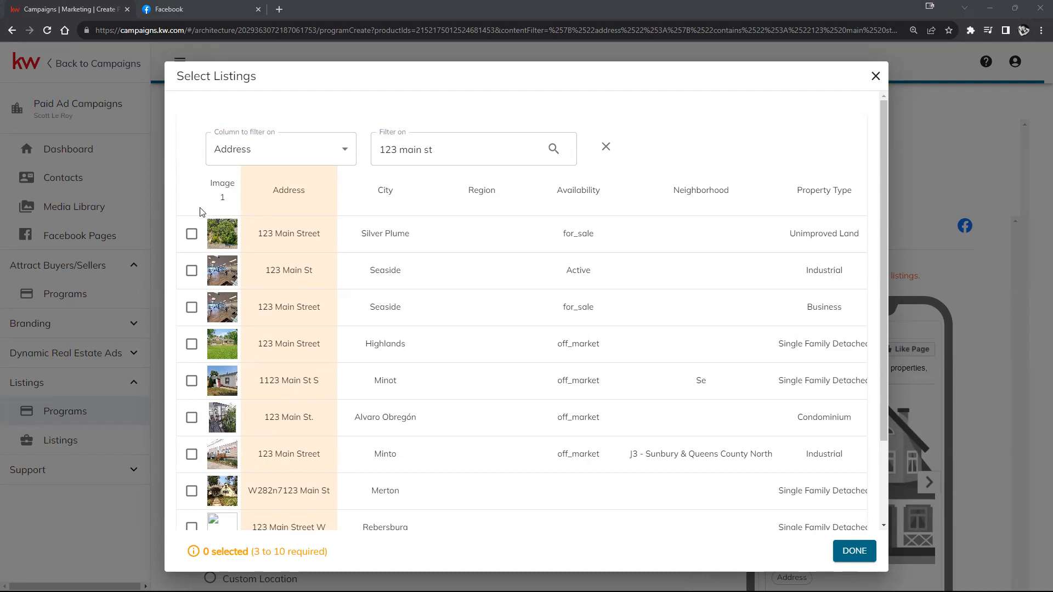
Step: Select the Silver Plume, Seaside and Highlands 123 Main listings and step through the carousel preview
{"action": "left_click", "coordinate": [191, 234]}
{"action": "left_click", "coordinate": [192, 271]}
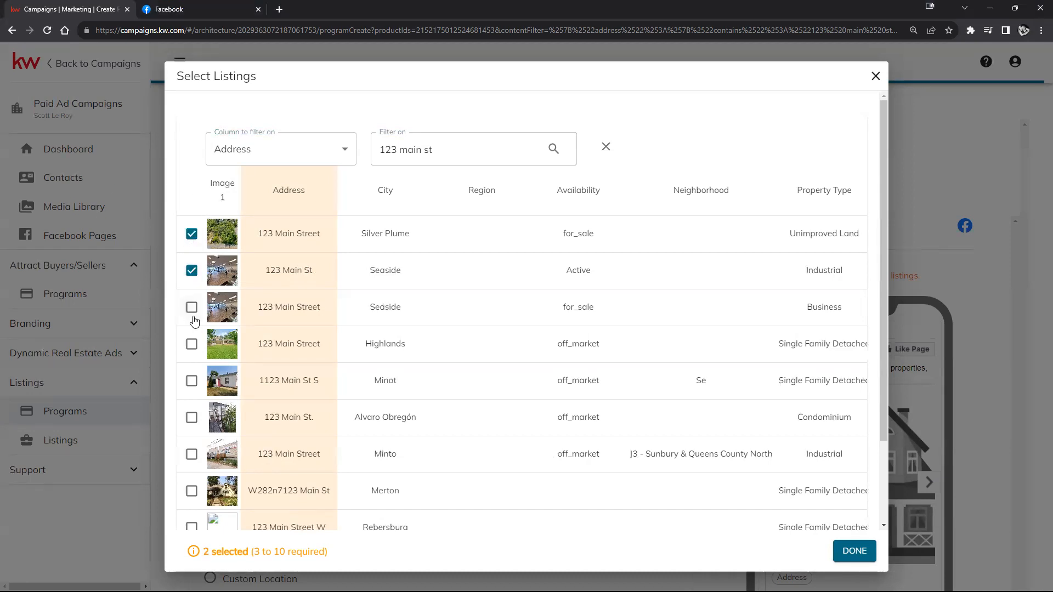
{"action": "left_click", "coordinate": [191, 344]}
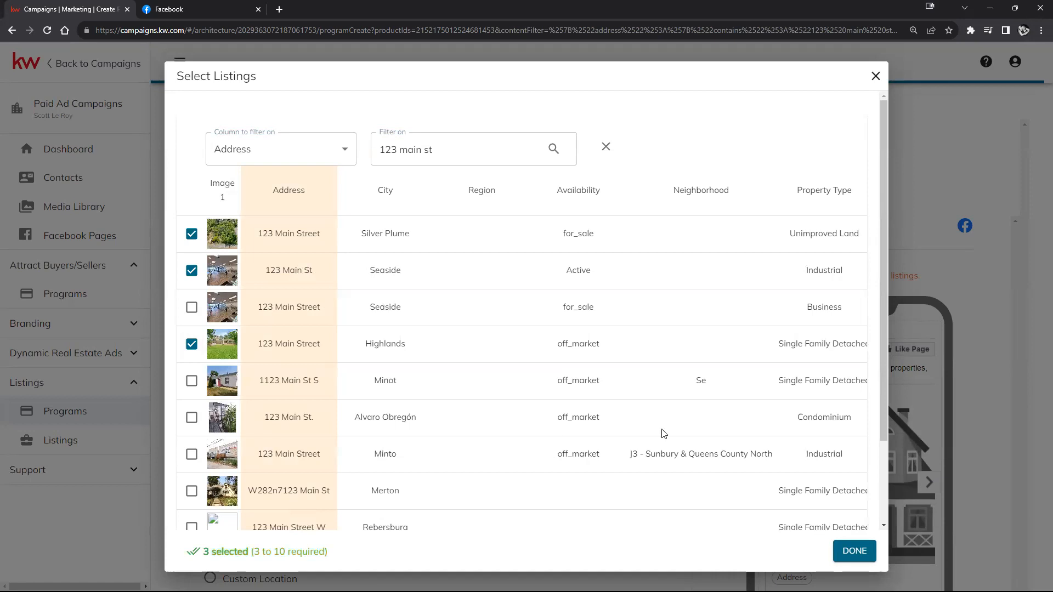
{"action": "left_click", "coordinate": [847, 551]}
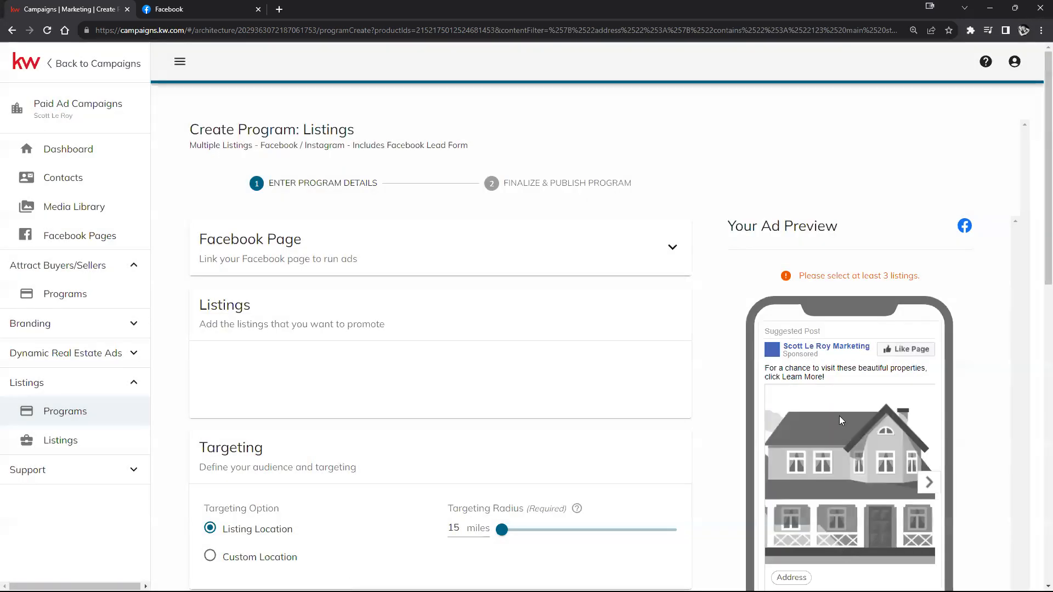
{"action": "scroll", "coordinate": [813, 308], "scroll_direction": "down", "scroll_amount": 1}
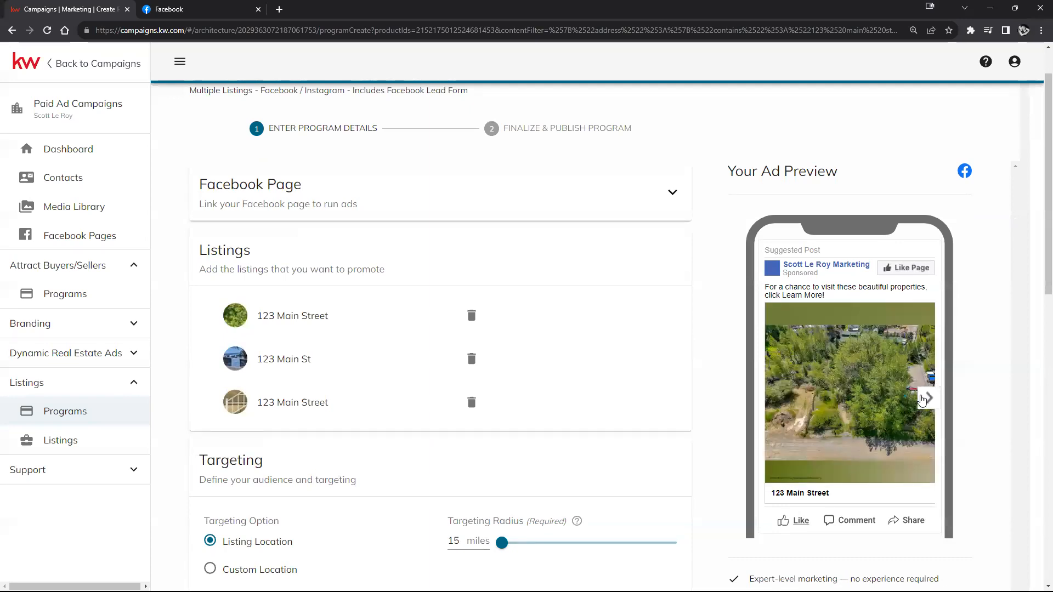
{"action": "left_click", "coordinate": [925, 399]}
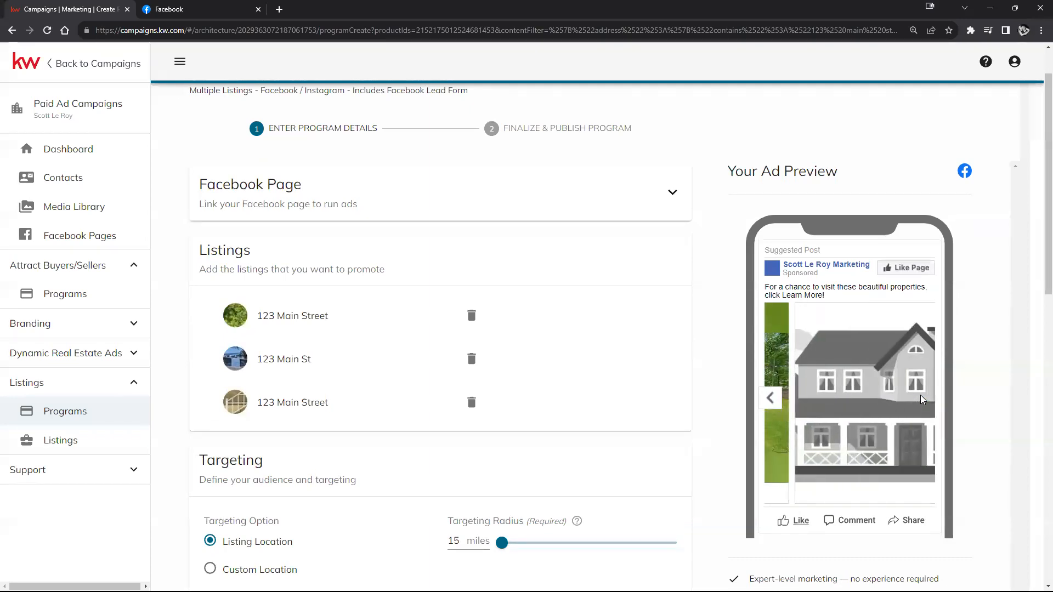
{"action": "left_click", "coordinate": [773, 399]}
{"action": "left_click", "coordinate": [927, 399]}
{"action": "left_click", "coordinate": [926, 399]}
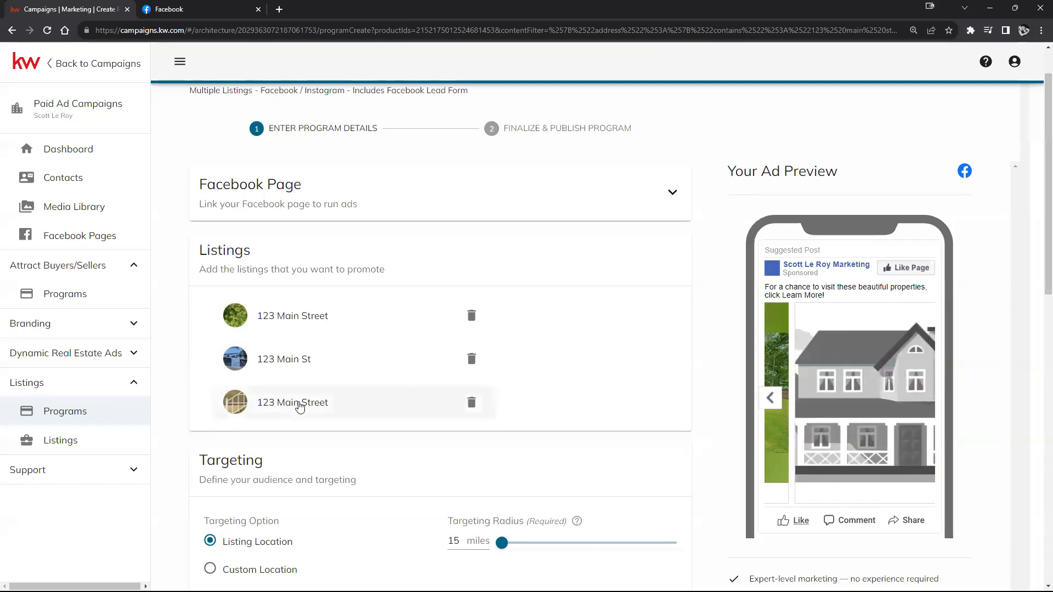
Step: Swap the Seaside 123 Main St listing for the Alvaro Obregón 123 Main St. listing
{"action": "left_click", "coordinate": [298, 404]}
{"action": "triple_click", "coordinate": [416, 307]}
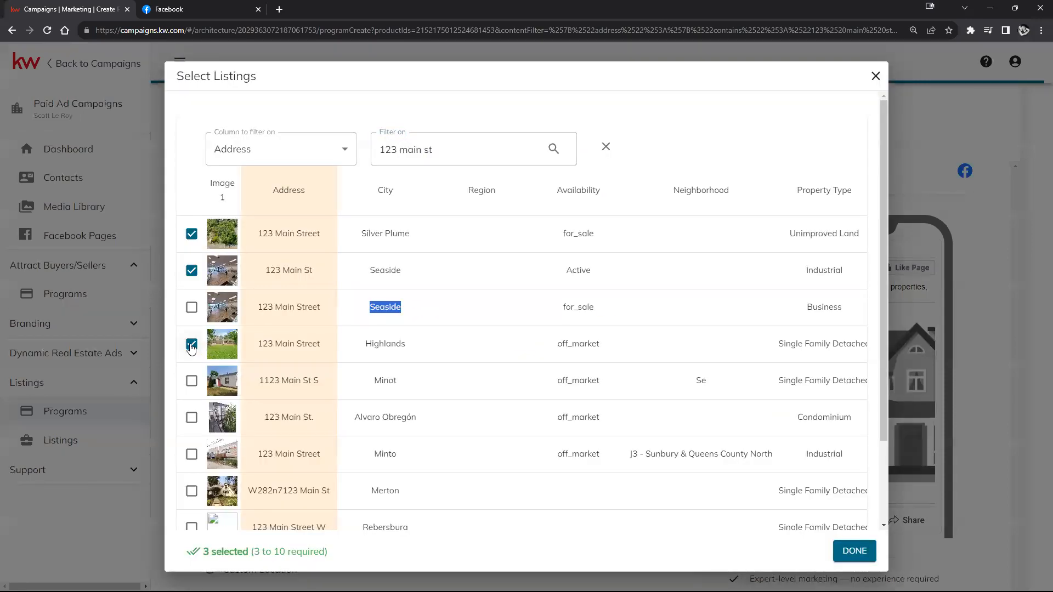
{"action": "left_click", "coordinate": [191, 270]}
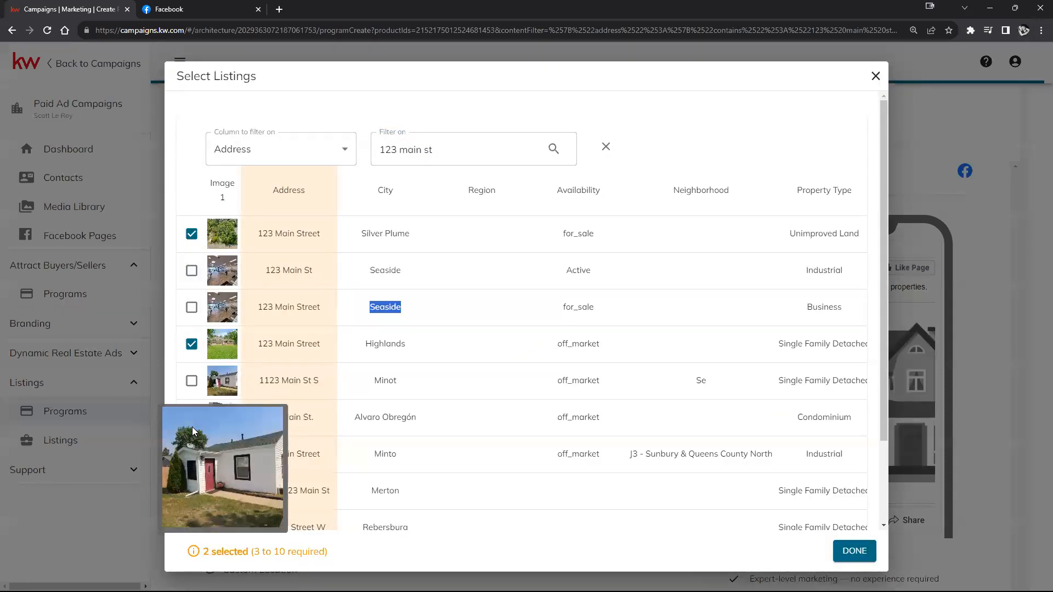
{"action": "left_click", "coordinate": [196, 421]}
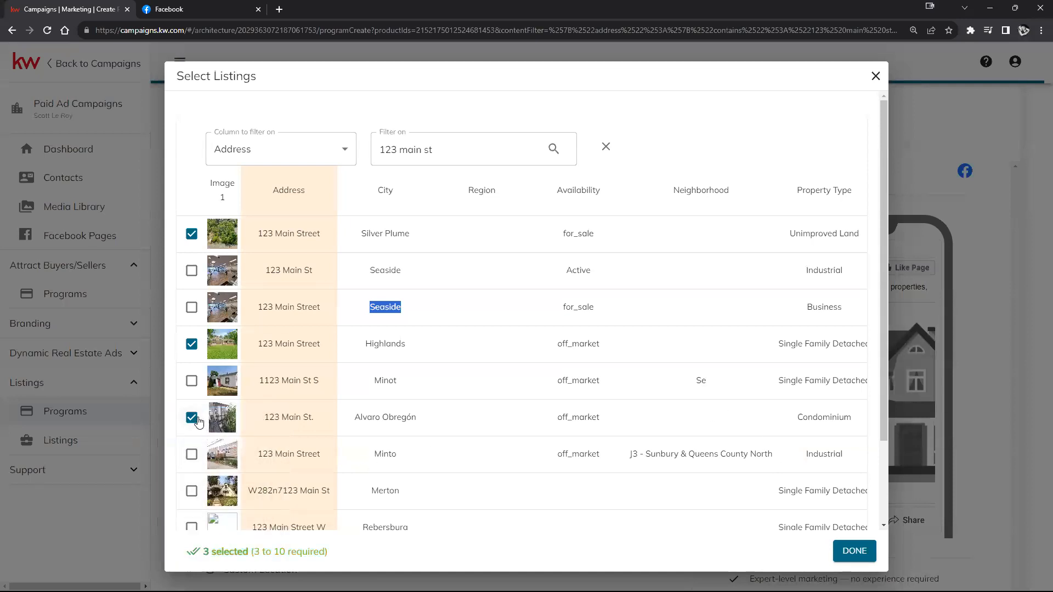
{"action": "left_click", "coordinate": [852, 551]}
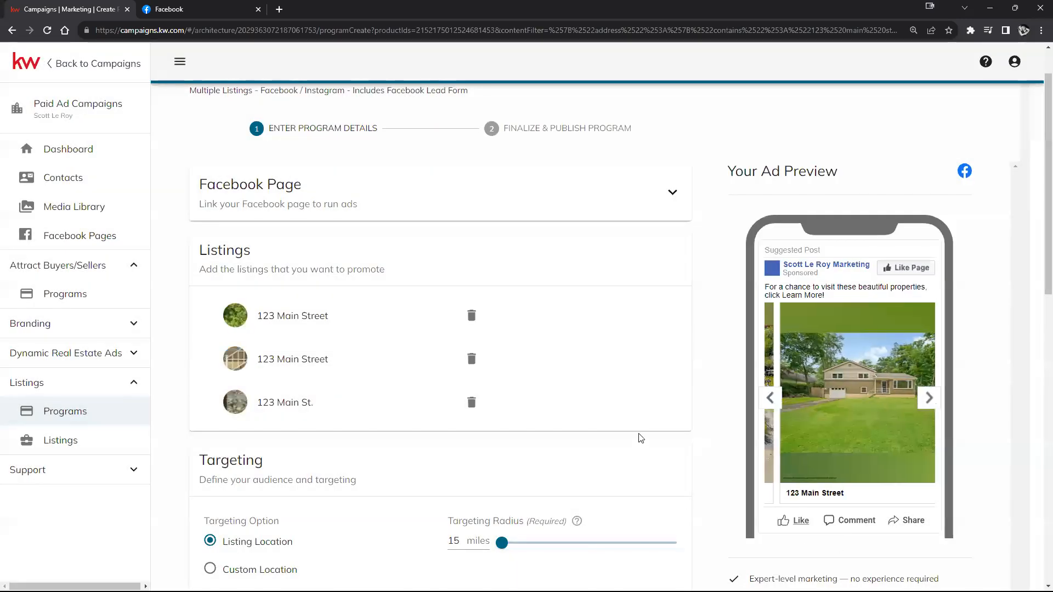
{"action": "left_click", "coordinate": [771, 397]}
{"action": "left_click", "coordinate": [929, 406]}
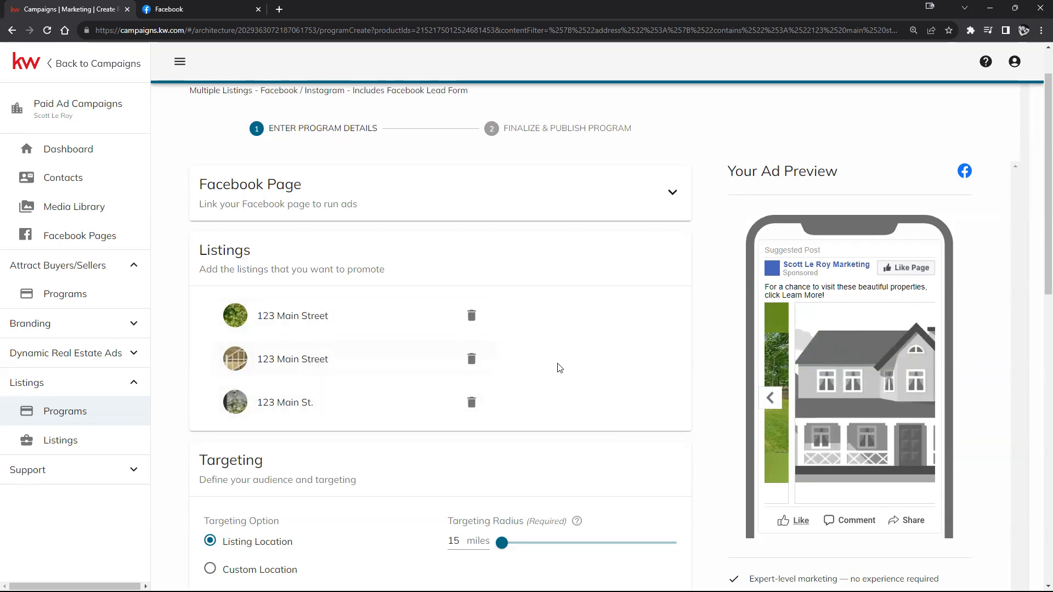
{"action": "scroll", "coordinate": [553, 461], "scroll_direction": "down", "scroll_amount": 3}
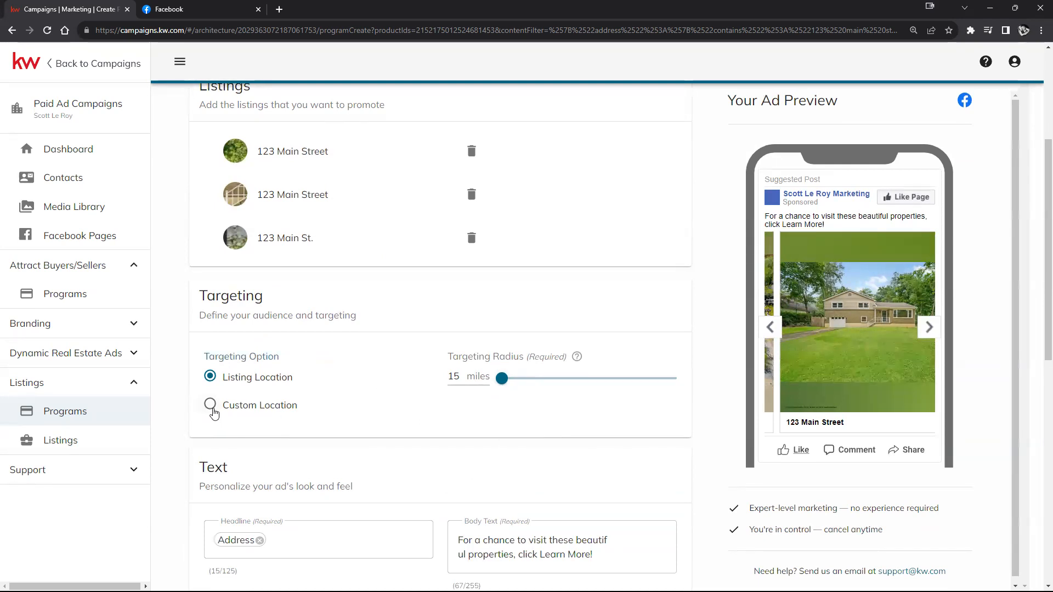
{"action": "left_click", "coordinate": [212, 409]}
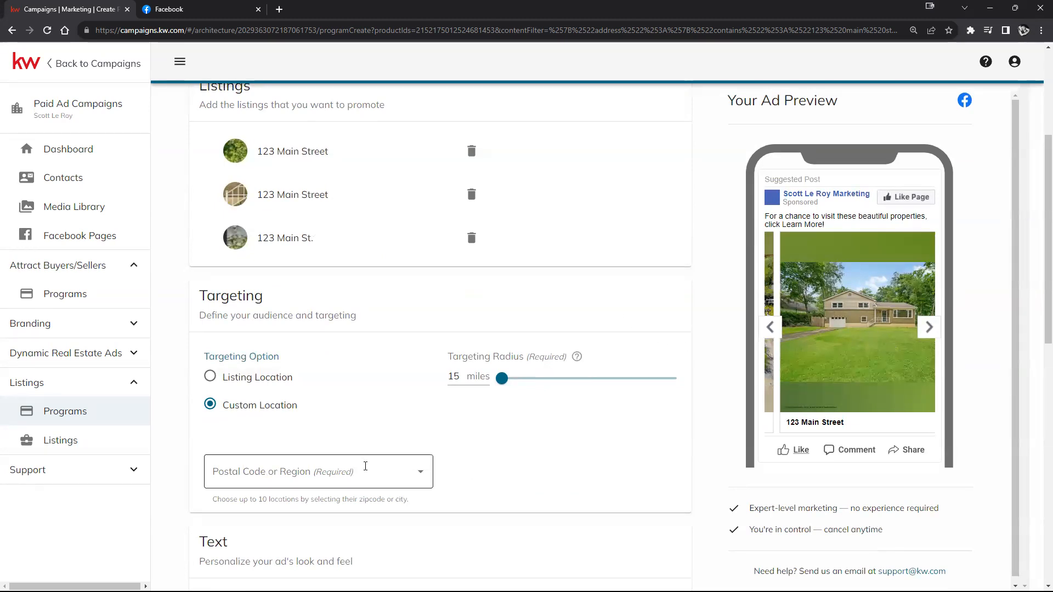
{"action": "left_click", "coordinate": [209, 378]}
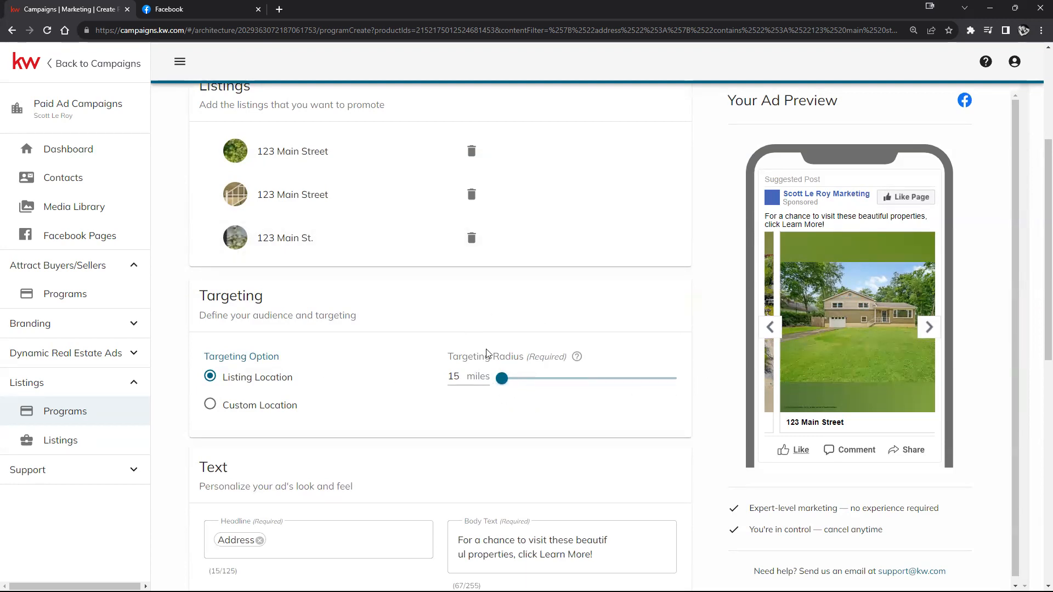
{"action": "scroll", "coordinate": [480, 362], "scroll_direction": "down", "scroll_amount": 3}
{"action": "scroll", "coordinate": [422, 395], "scroll_direction": "down", "scroll_amount": 1}
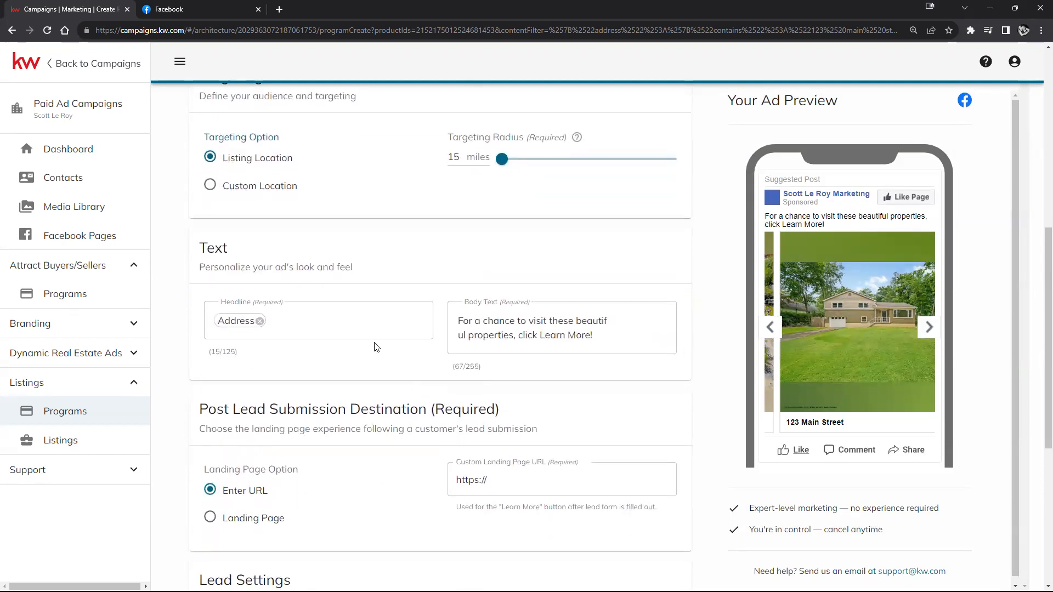
Step: Generate AI headline suggestions for the ad, trying the Caring writing style
{"action": "left_click", "coordinate": [355, 313]}
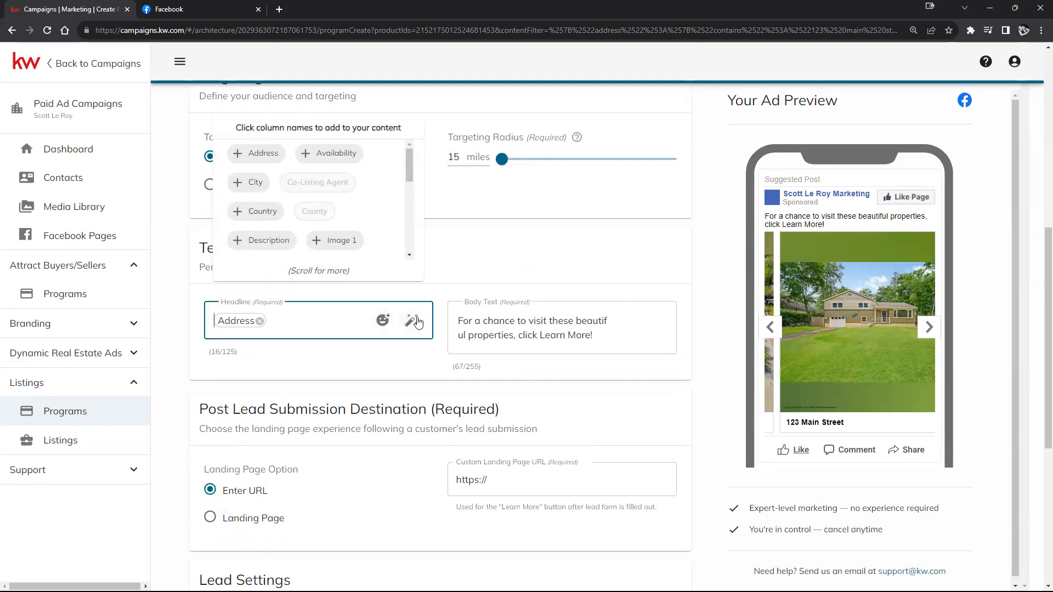
{"action": "left_click", "coordinate": [412, 321]}
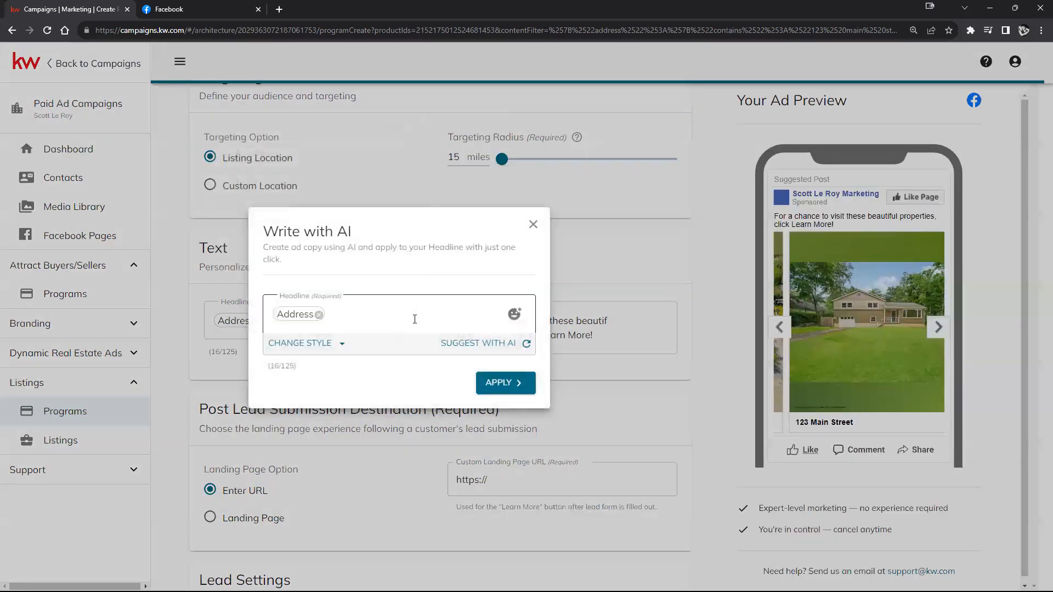
{"action": "left_click", "coordinate": [499, 344]}
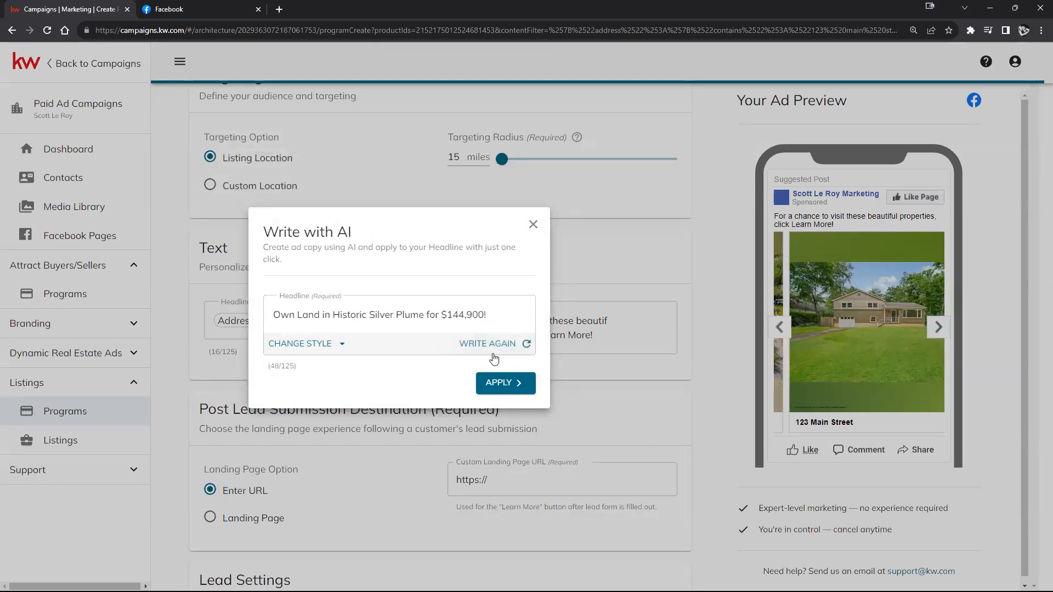
{"action": "left_click", "coordinate": [499, 345]}
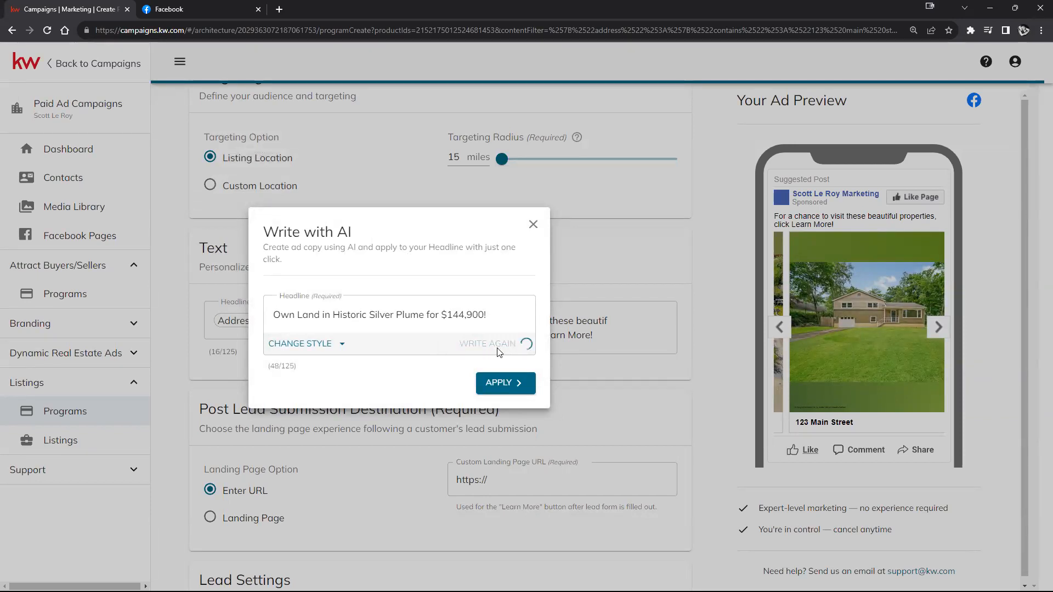
{"action": "left_click", "coordinate": [332, 349]}
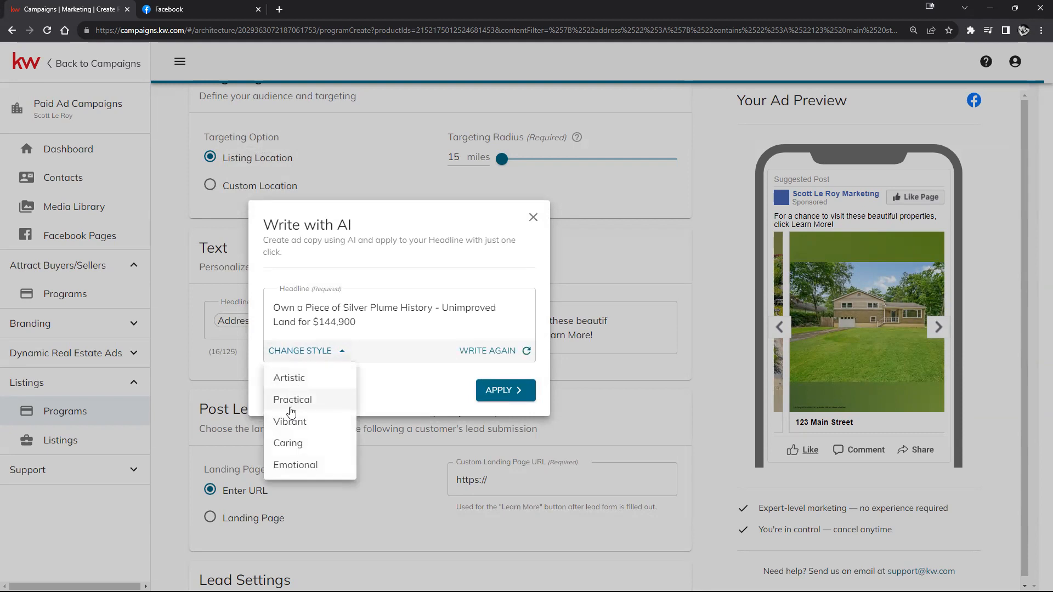
{"action": "left_click", "coordinate": [289, 443]}
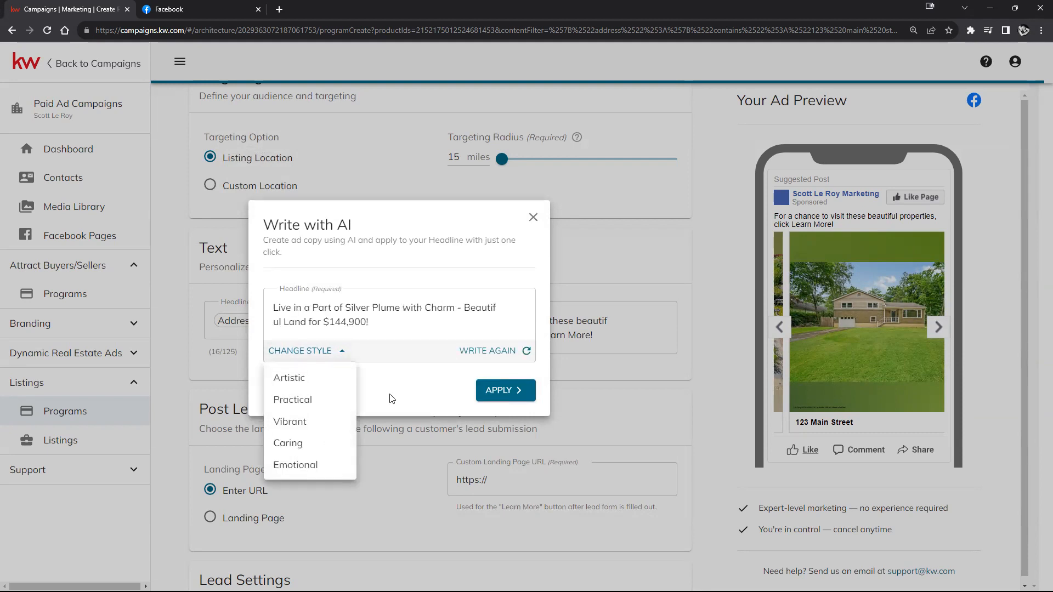
{"action": "left_click", "coordinate": [485, 360]}
{"action": "left_click", "coordinate": [528, 353]}
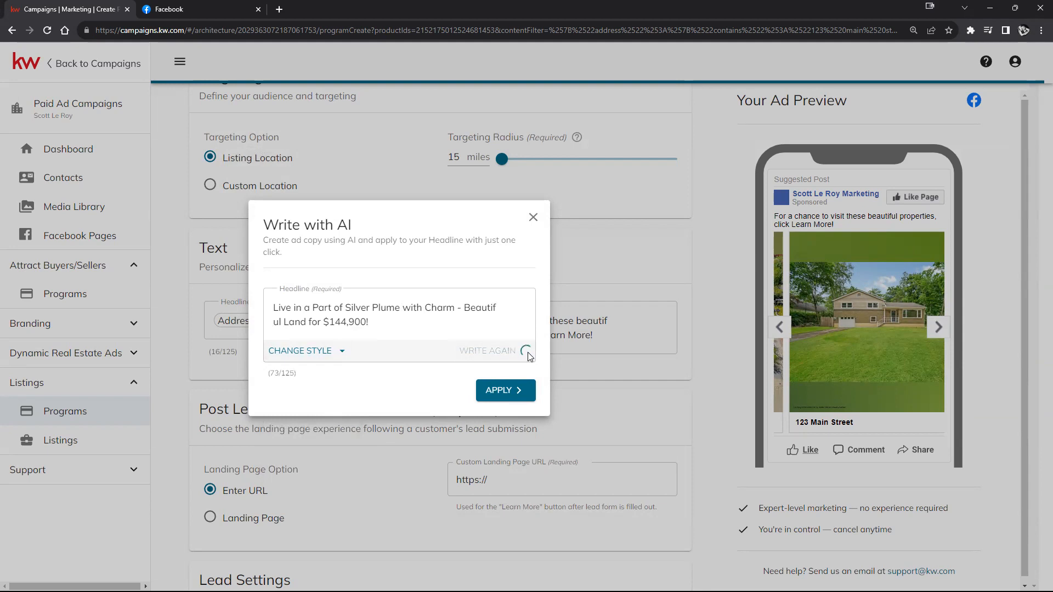
{"action": "left_click", "coordinate": [529, 354]}
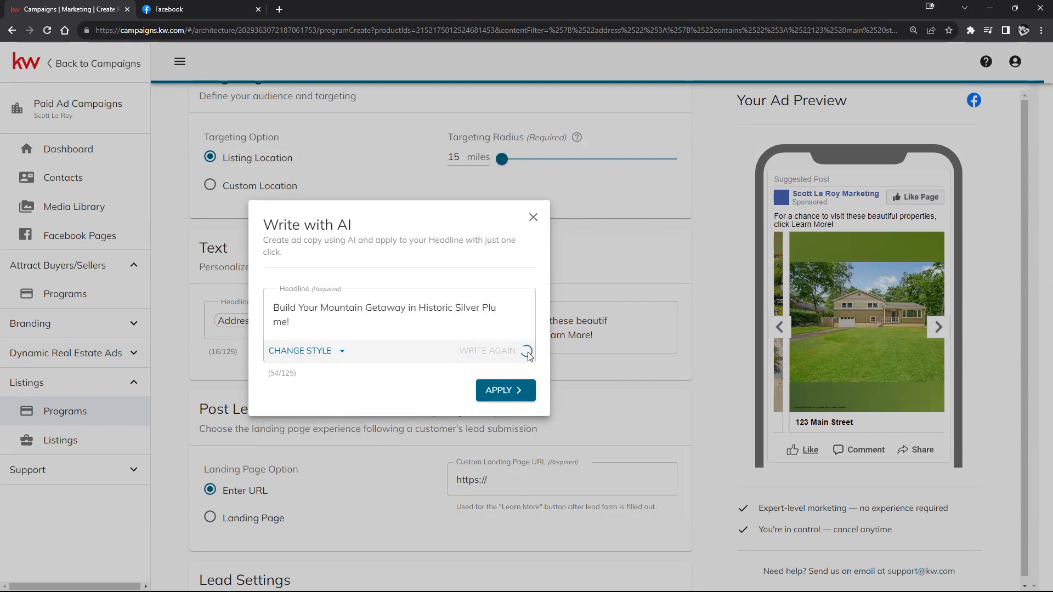
Step: Switch to the Practical style and apply 'Own a Piece of Silver Plume's History! Unimproved Lot @ 123 Main St.'
{"action": "left_click", "coordinate": [527, 346]}
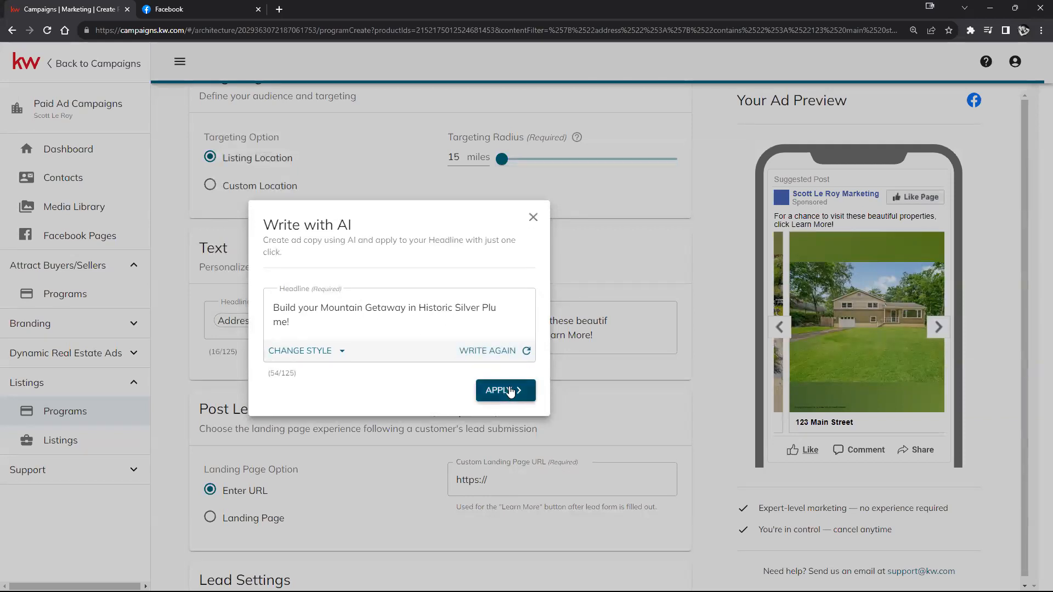
{"action": "left_click", "coordinate": [300, 350]}
{"action": "left_click", "coordinate": [293, 407]}
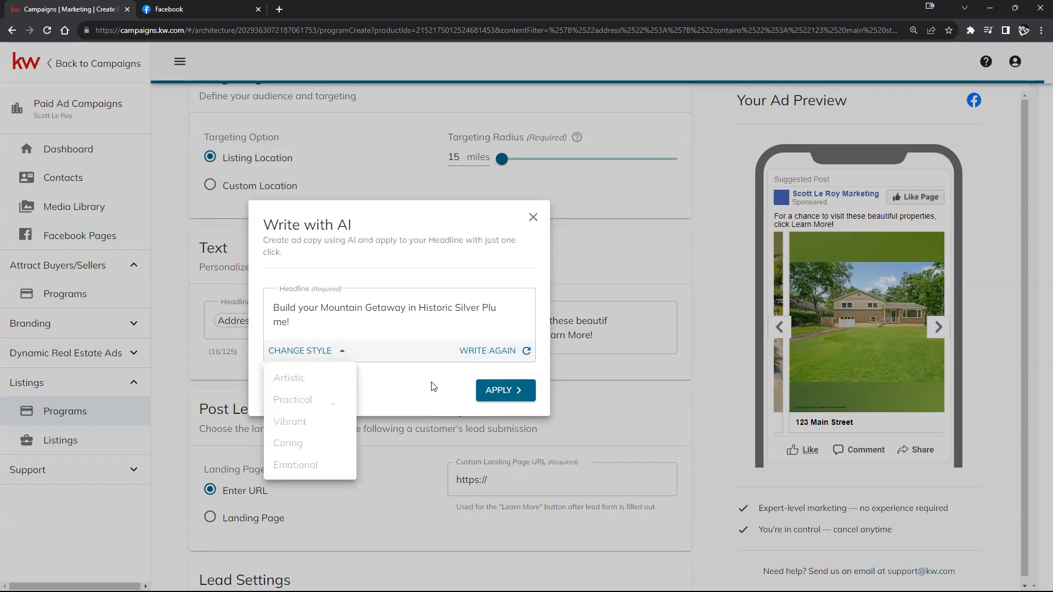
{"action": "left_click", "coordinate": [508, 345]}
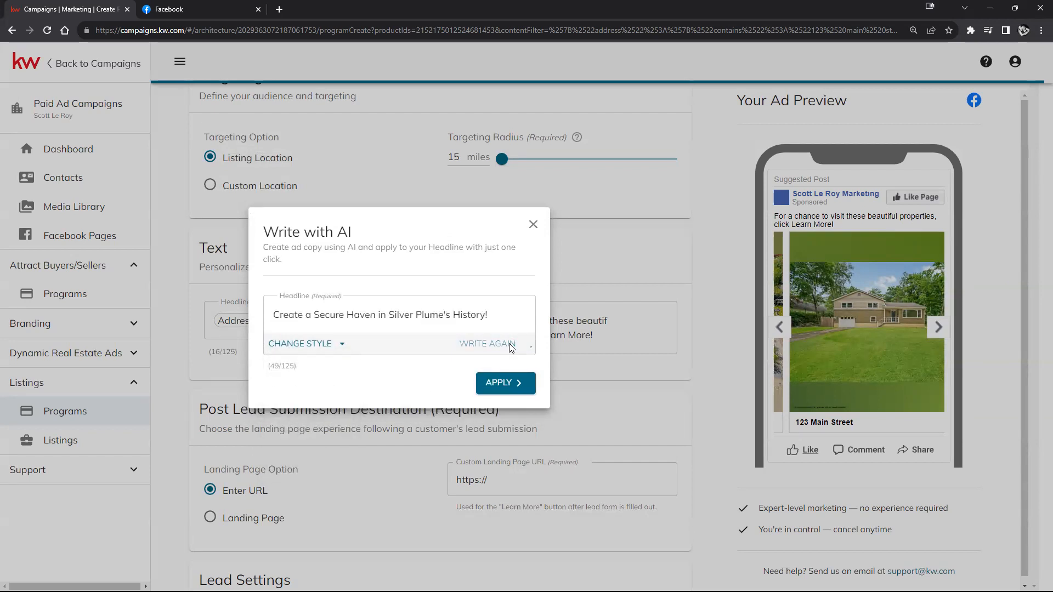
{"action": "left_click", "coordinate": [503, 390]}
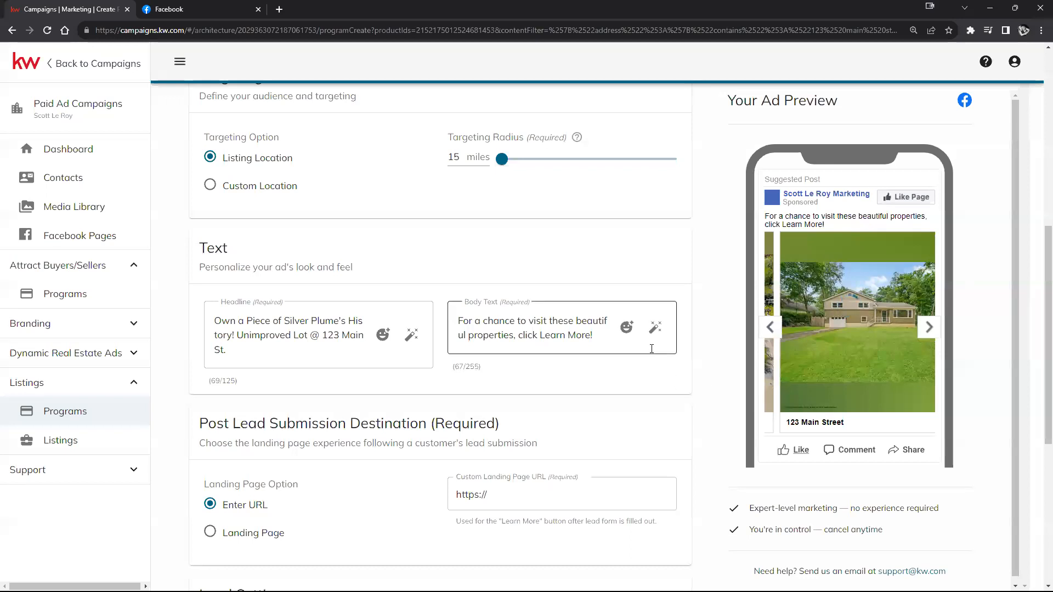
{"action": "scroll", "coordinate": [476, 390], "scroll_direction": "down", "scroll_amount": 4}
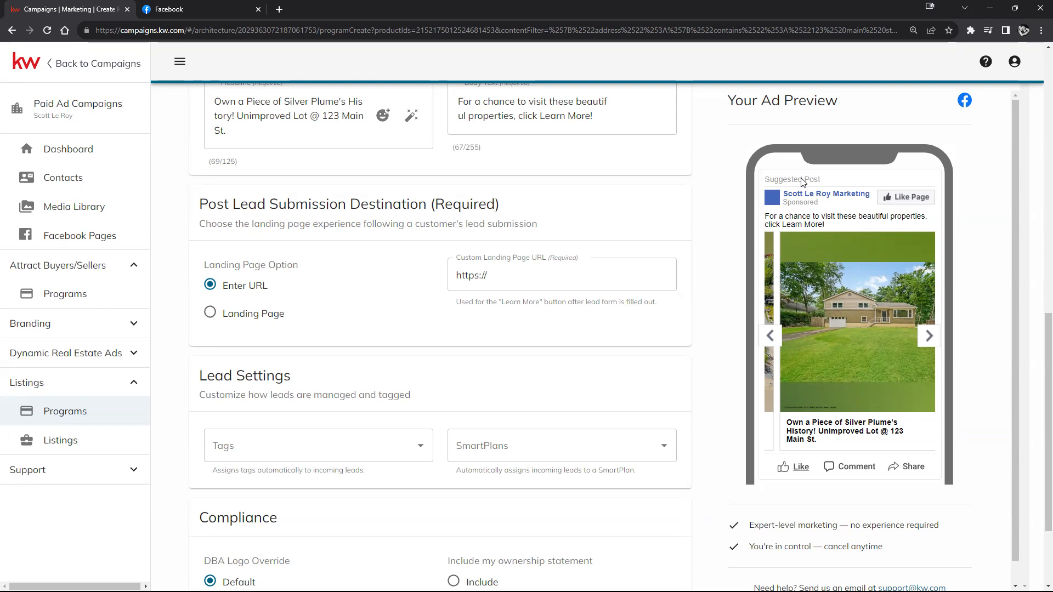
Step: Look over the lead tag and SmartPlan options, leaving both unset, and attempt to proceed
{"action": "scroll", "coordinate": [500, 237], "scroll_direction": "down", "scroll_amount": 3}
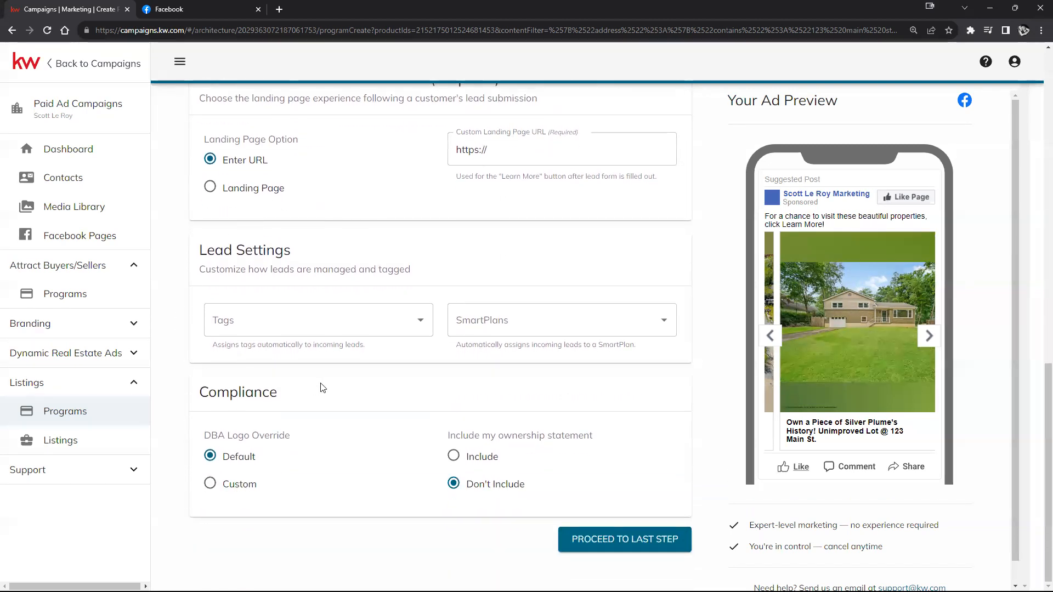
{"action": "left_click", "coordinate": [422, 320]}
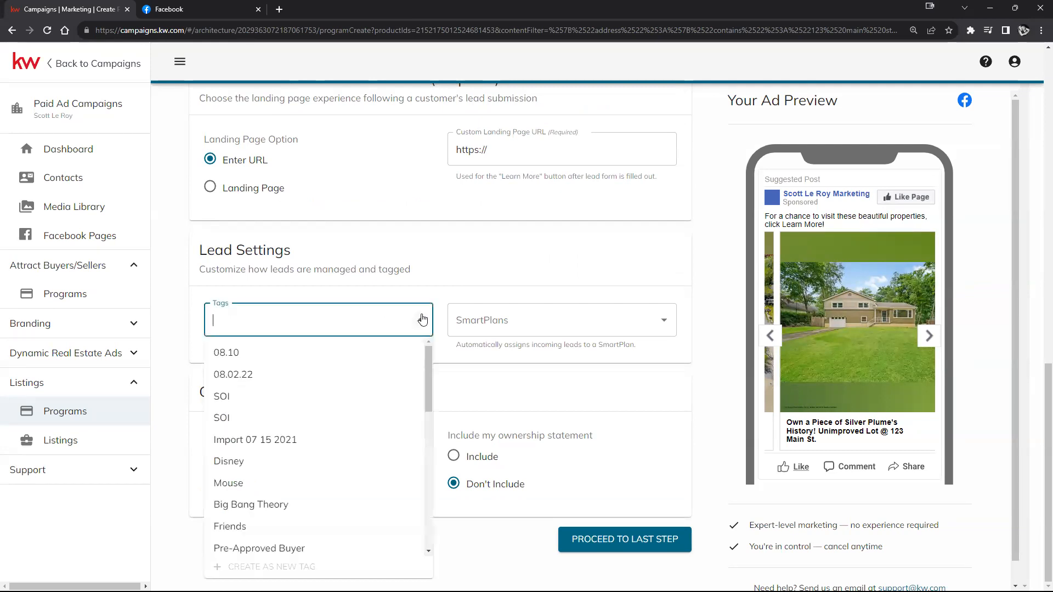
{"action": "left_click", "coordinate": [422, 319]}
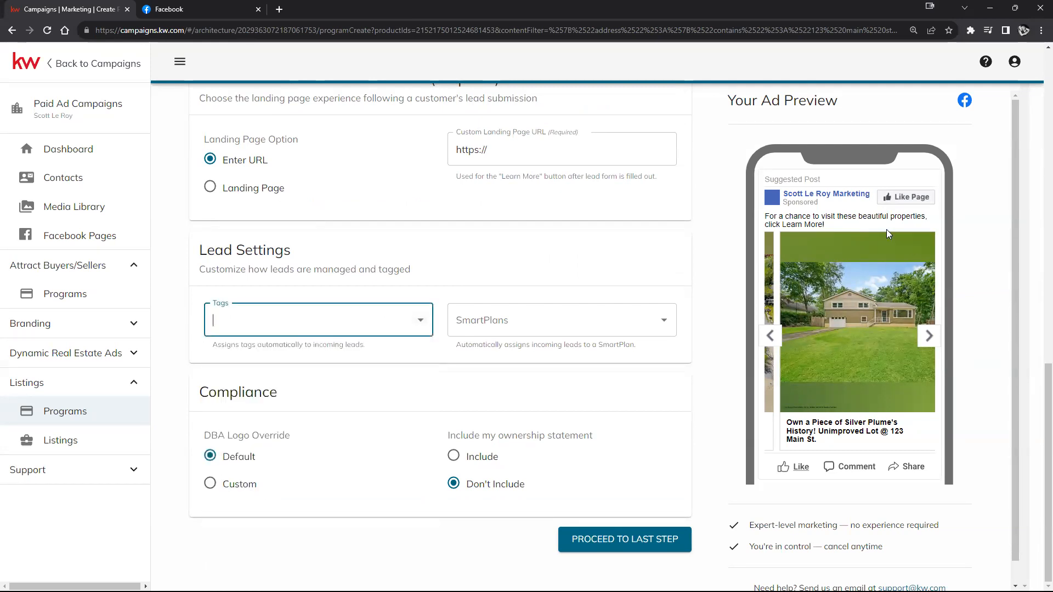
{"action": "left_click", "coordinate": [658, 323]}
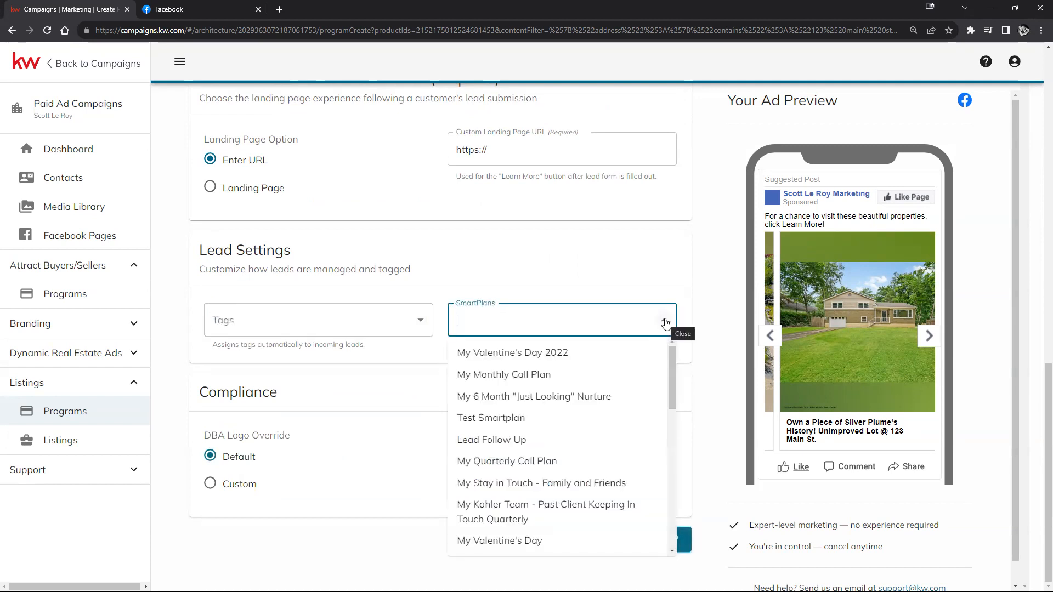
{"action": "left_click", "coordinate": [692, 315]}
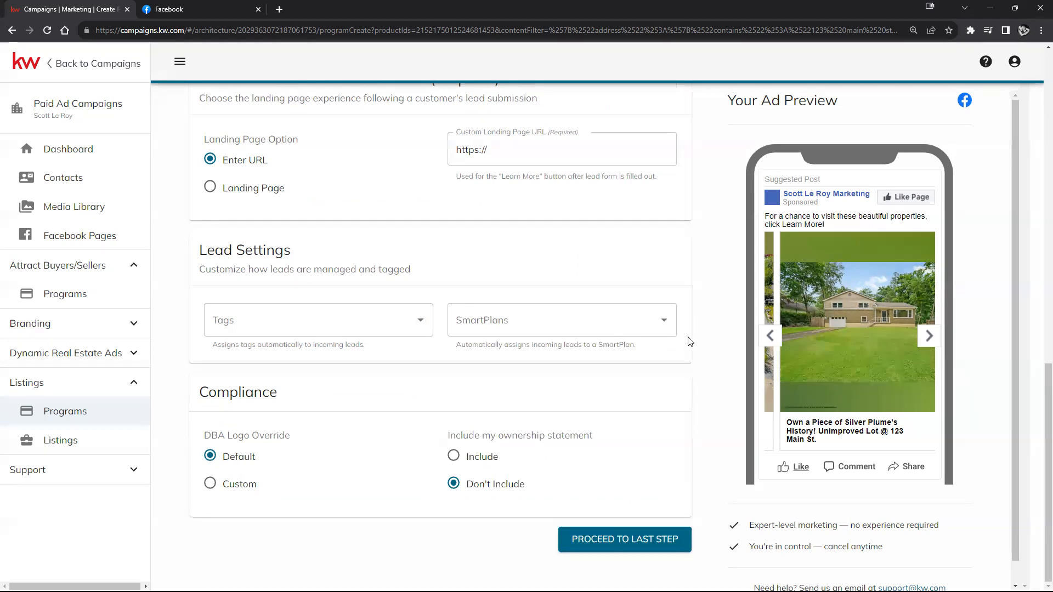
{"action": "left_click", "coordinate": [619, 542]}
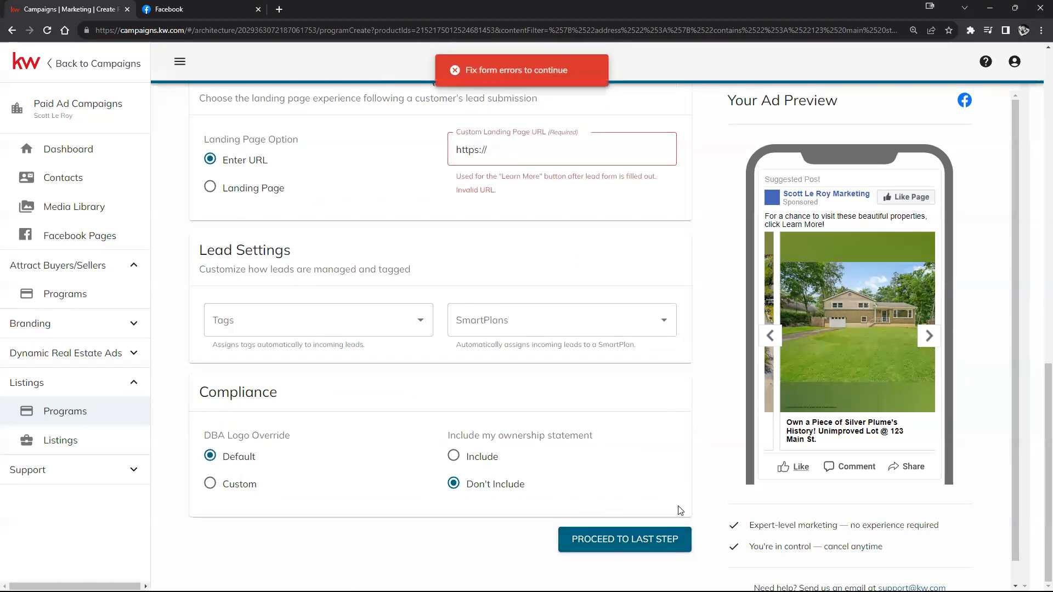
Step: Send leads to the 'Search for schools in your area' landing page and continue to the last step
{"action": "left_click", "coordinate": [210, 188]}
{"action": "left_click", "coordinate": [611, 153]}
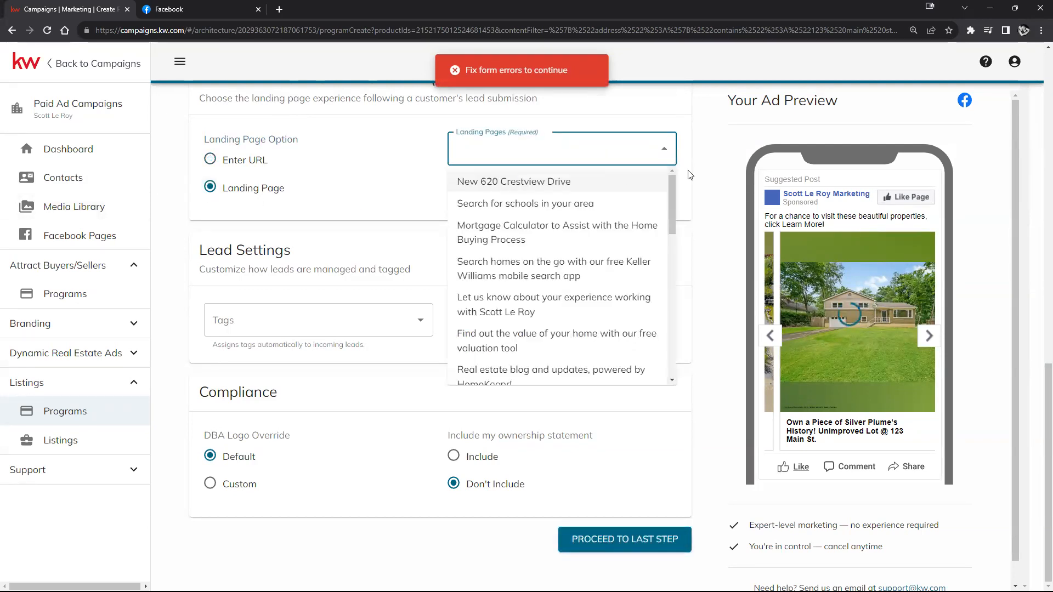
{"action": "left_click", "coordinate": [494, 202]}
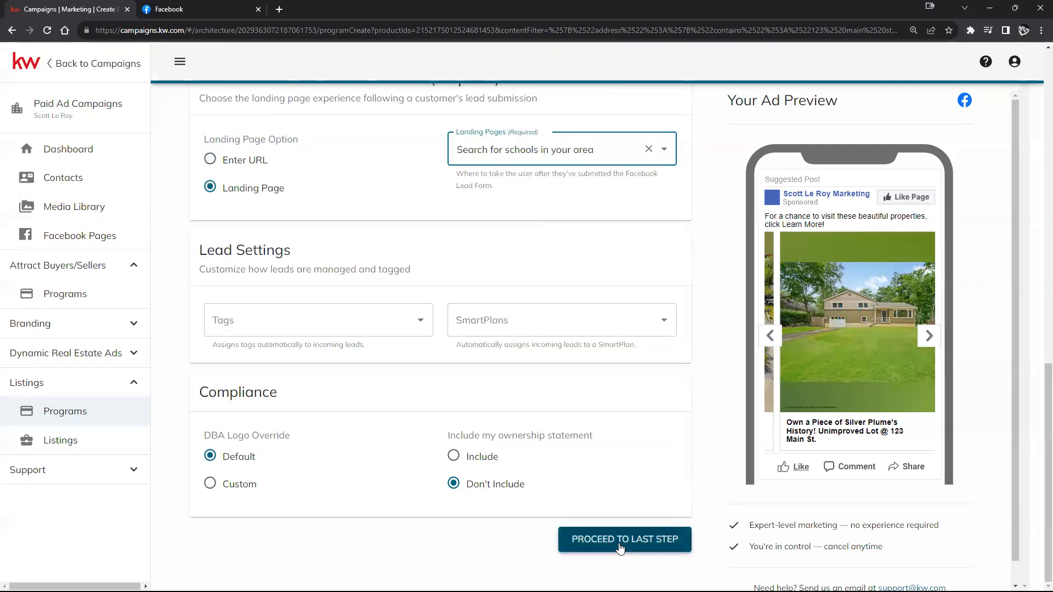
{"action": "left_click", "coordinate": [621, 543]}
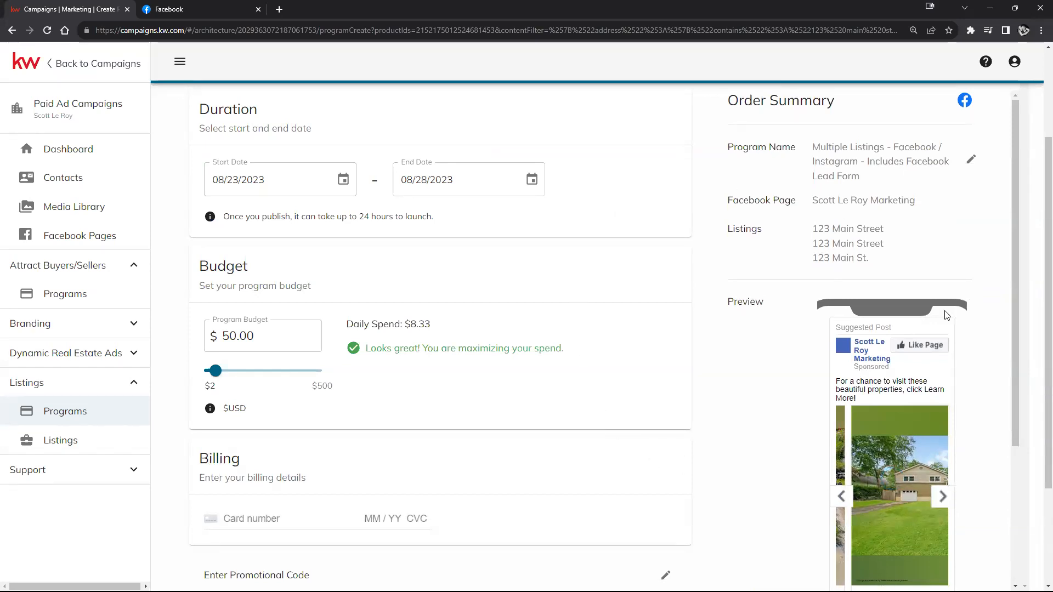
{"action": "scroll", "coordinate": [889, 413], "scroll_direction": "down", "scroll_amount": 2}
{"action": "left_click", "coordinate": [938, 382]}
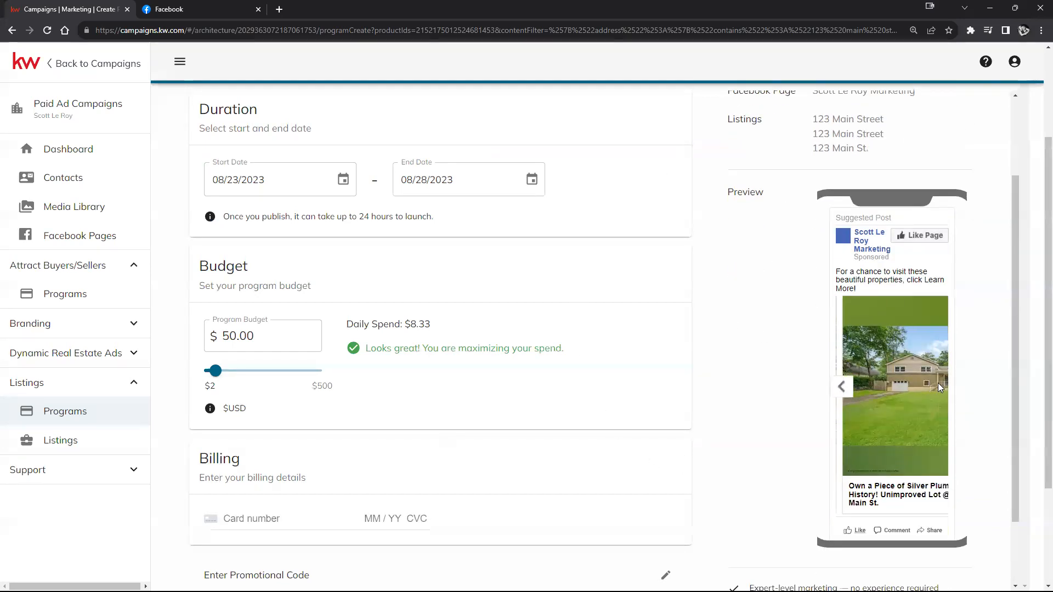
{"action": "left_click", "coordinate": [843, 385]}
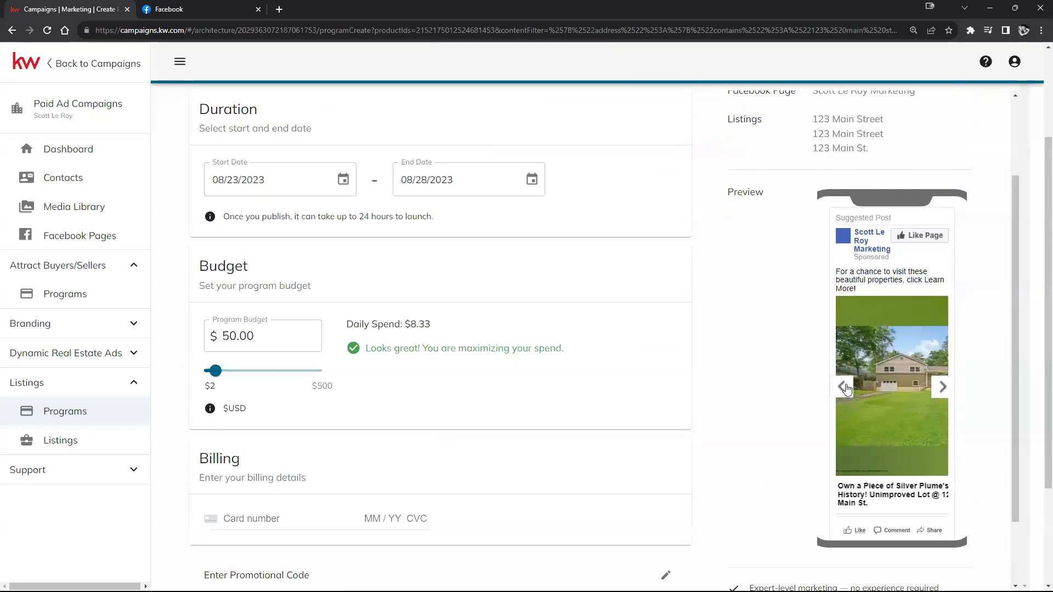
{"action": "left_click", "coordinate": [939, 388]}
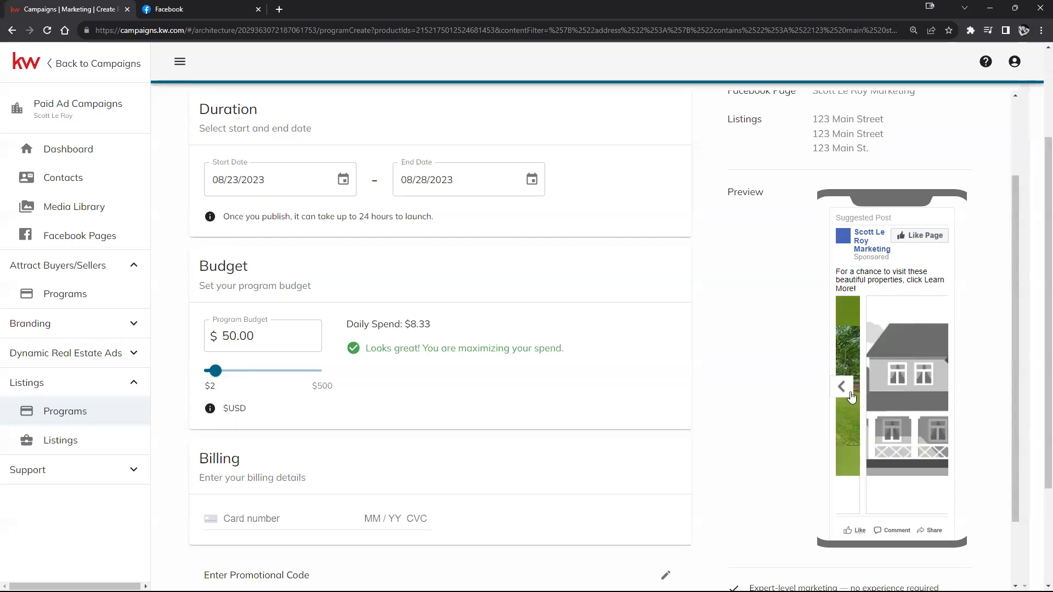
{"action": "left_click", "coordinate": [851, 396]}
{"action": "left_click", "coordinate": [851, 392]}
{"action": "left_click", "coordinate": [937, 390]}
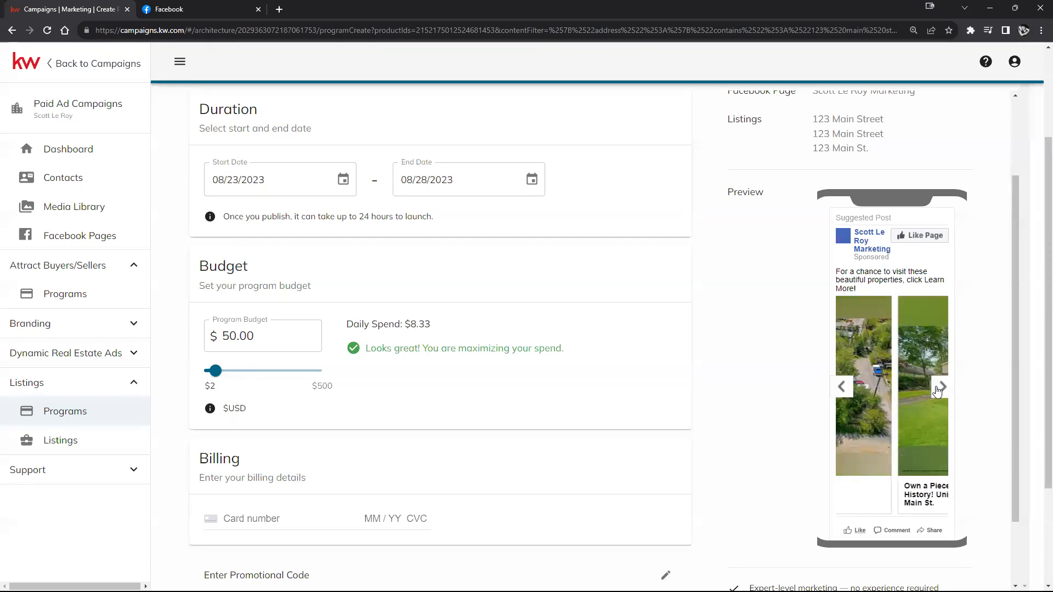
{"action": "left_click", "coordinate": [939, 387]}
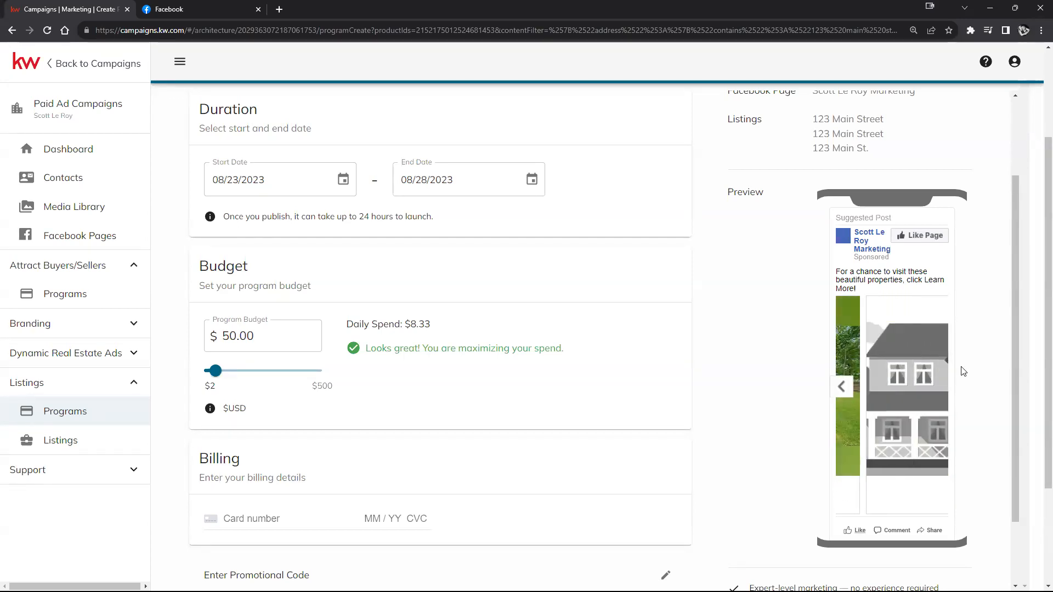
{"action": "scroll", "coordinate": [450, 378], "scroll_direction": "down", "scroll_amount": 3}
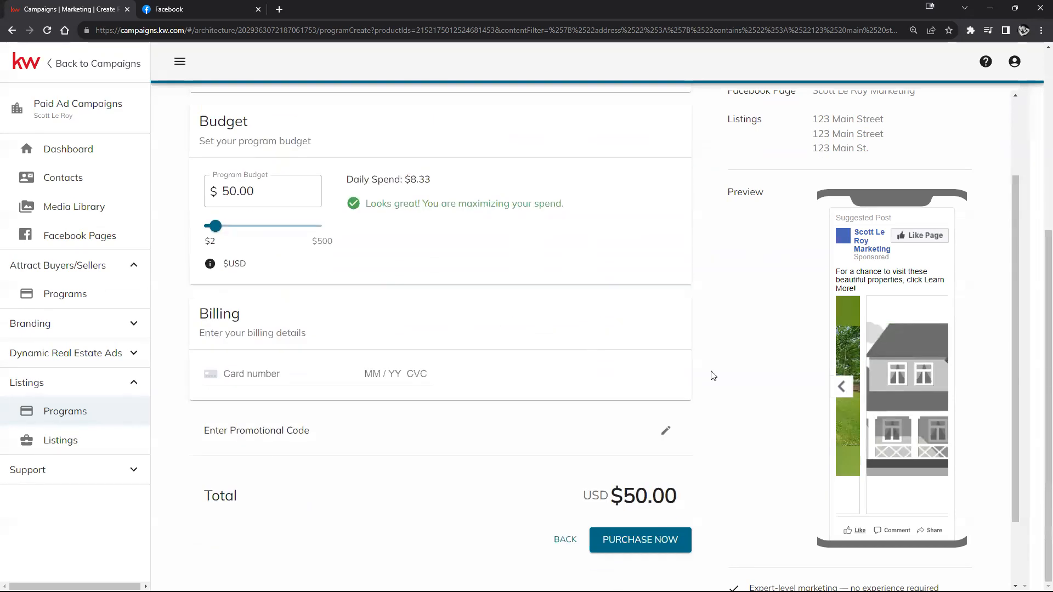
{"action": "scroll", "coordinate": [897, 446], "scroll_direction": "down", "scroll_amount": 2}
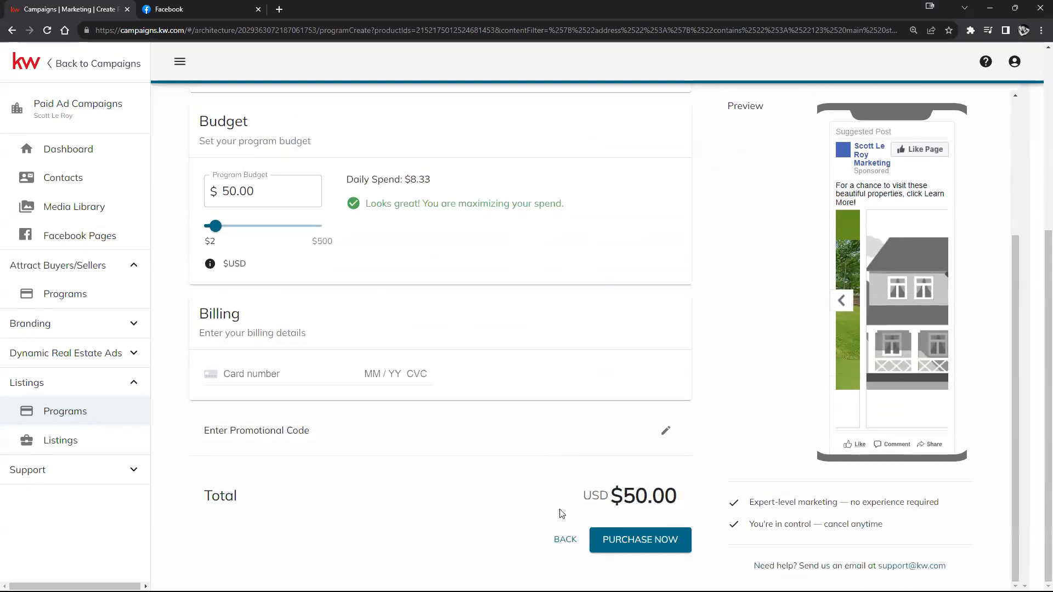
{"action": "left_click", "coordinate": [49, 153]}
Step: Leave the unfinished program, start a Non-Listing ad, and link the teaching samples Facebook page
{"action": "left_click", "coordinate": [576, 95]}
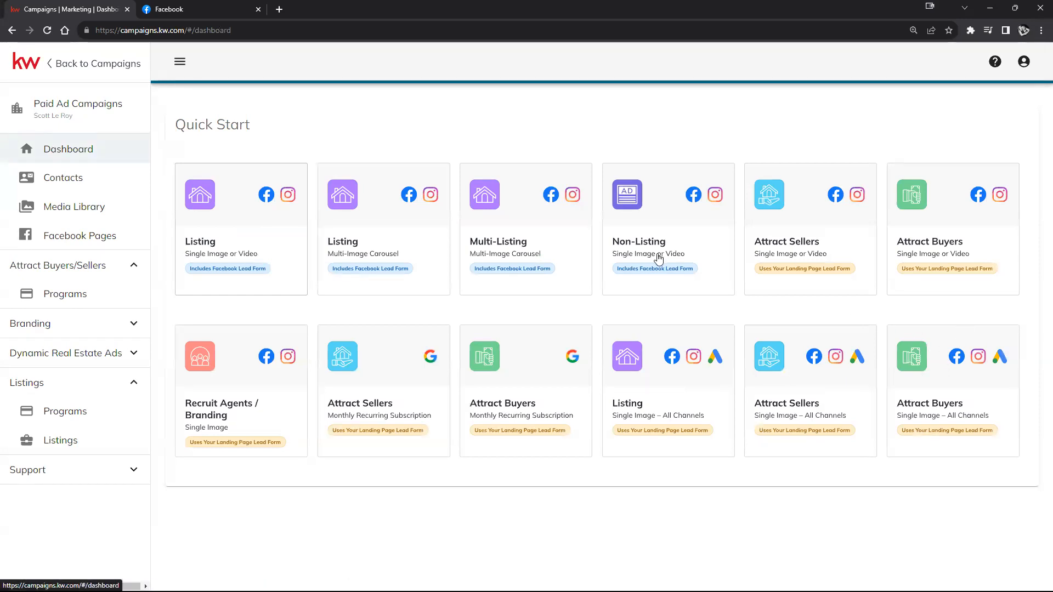
{"action": "left_click", "coordinate": [664, 229]}
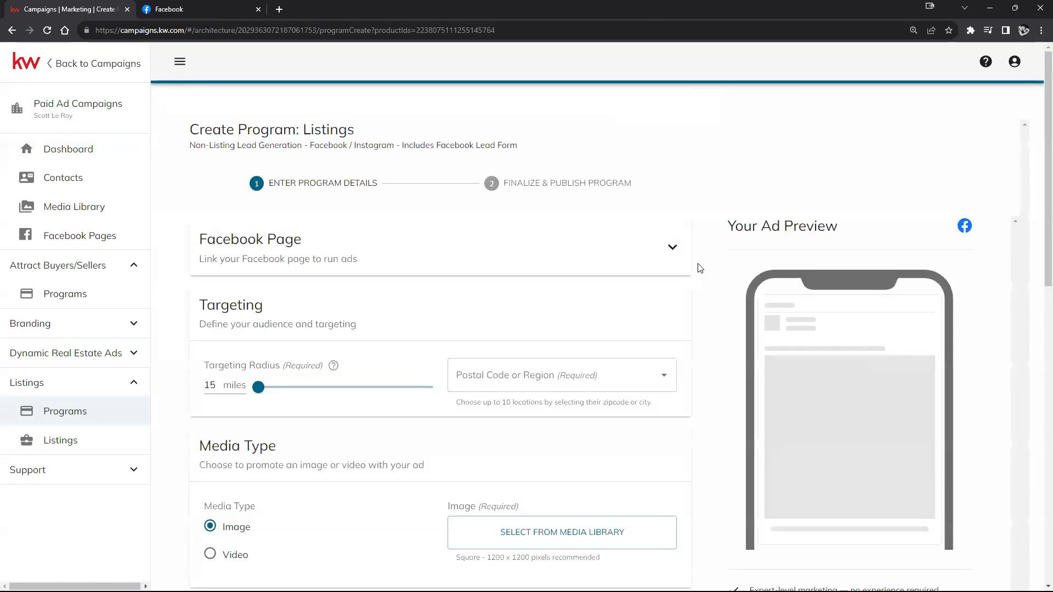
{"action": "left_click", "coordinate": [673, 248]}
{"action": "left_click", "coordinate": [414, 304]}
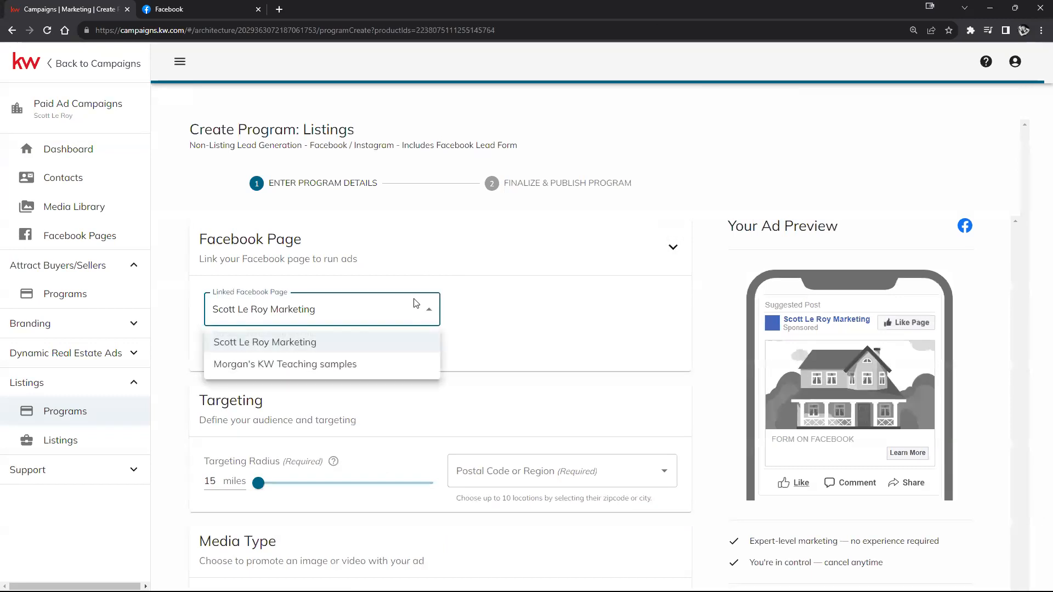
{"action": "left_click", "coordinate": [338, 365]}
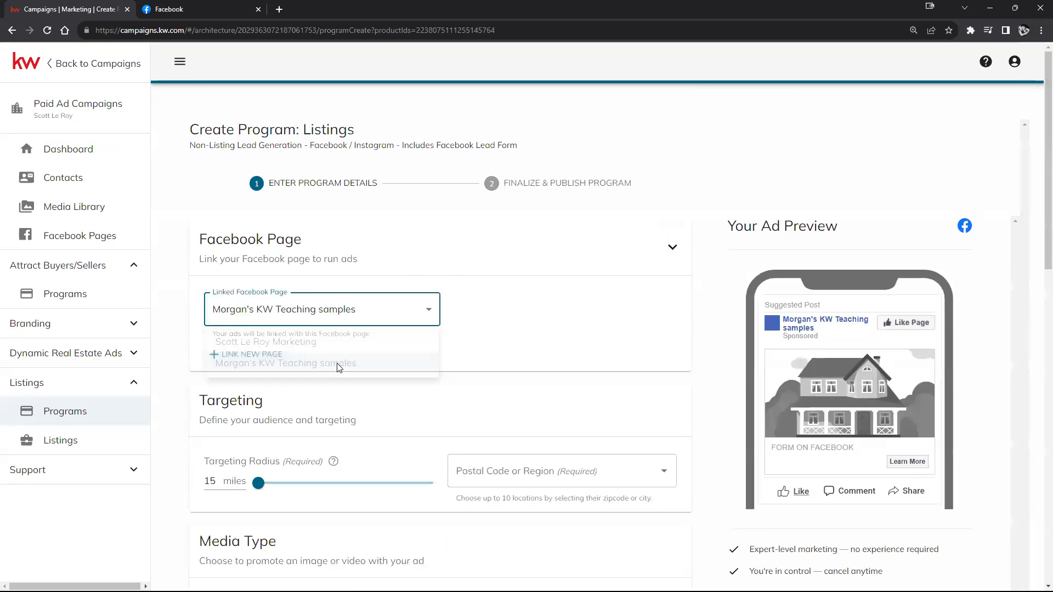
{"action": "left_click", "coordinate": [673, 246]}
Step: Set the ad's targeting radius to 19 miles
{"action": "scroll", "coordinate": [595, 432], "scroll_direction": "down", "scroll_amount": 3}
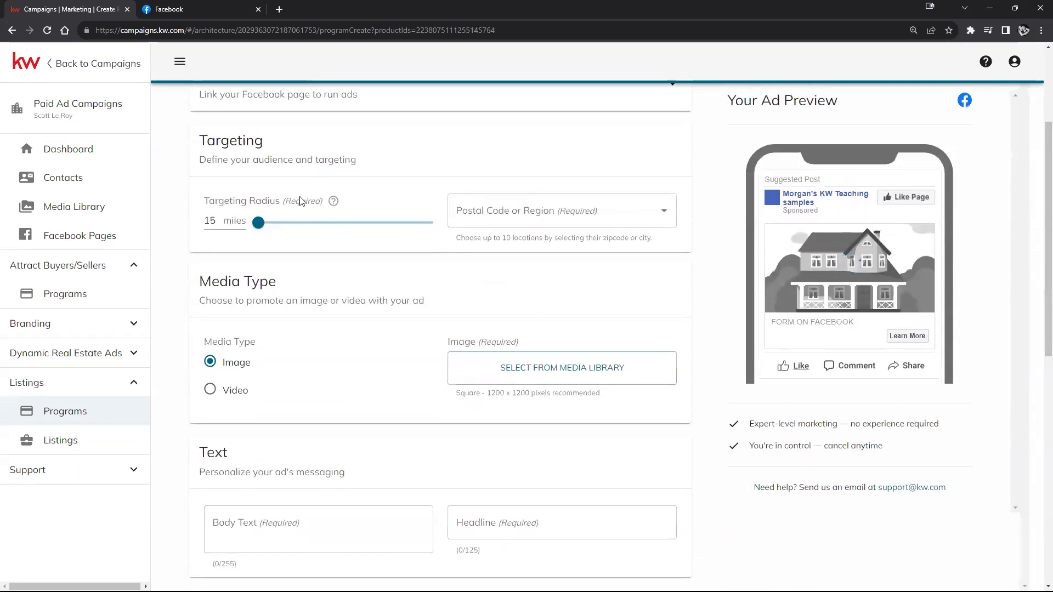
{"action": "scroll", "coordinate": [534, 215], "scroll_direction": "up", "scroll_amount": 2}
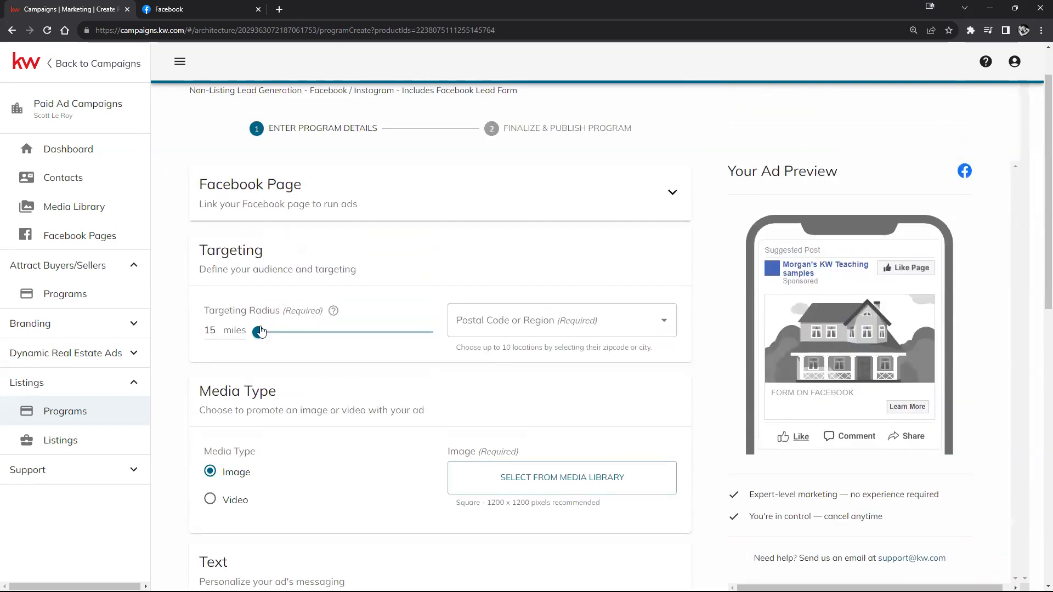
{"action": "mouse_move", "coordinate": [258, 333]}
{"action": "left_mouse_down"}
{"action": "mouse_move", "coordinate": [383, 332]}
{"action": "mouse_move", "coordinate": [278, 333]}
{"action": "left_mouse_up"}
{"action": "scroll", "coordinate": [426, 388], "scroll_direction": "down", "scroll_amount": 2}
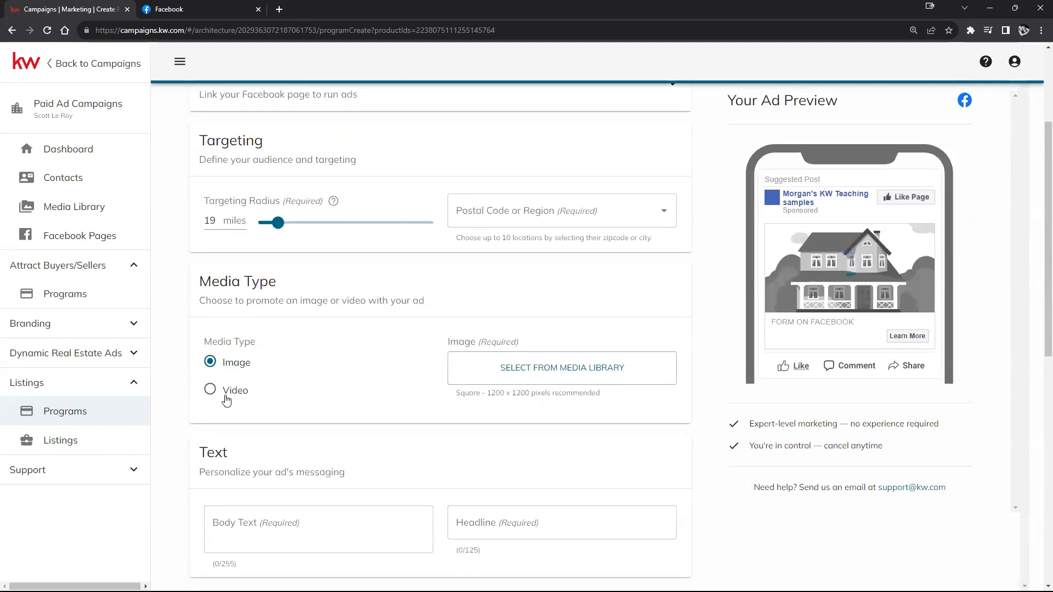
Step: Use the first white-house For Sale graphic from the media library as the ad image
{"action": "left_click", "coordinate": [591, 375]}
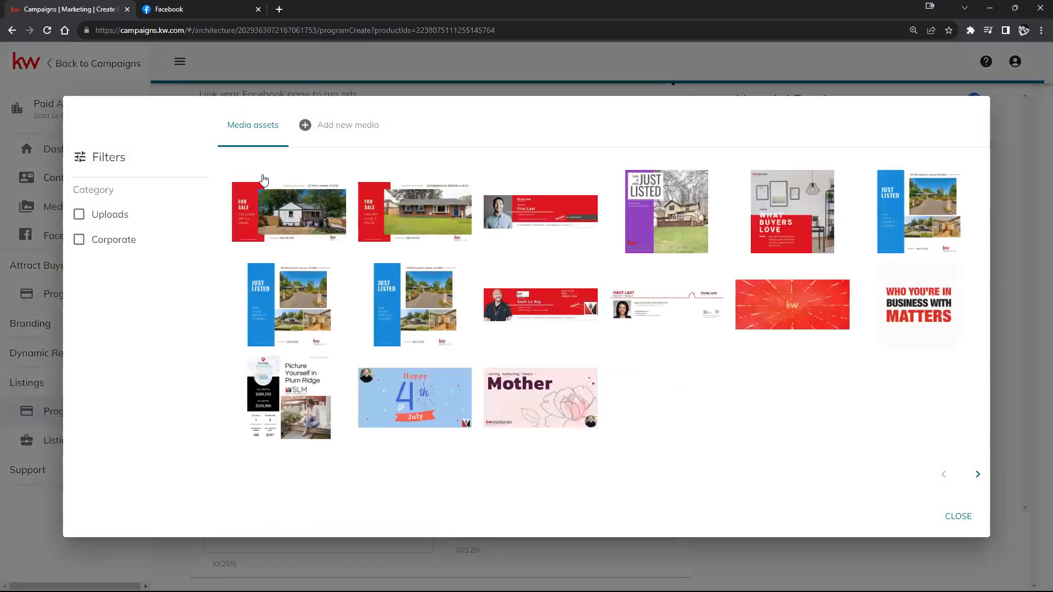
{"action": "left_click", "coordinate": [277, 221]}
{"action": "left_click", "coordinate": [919, 516]}
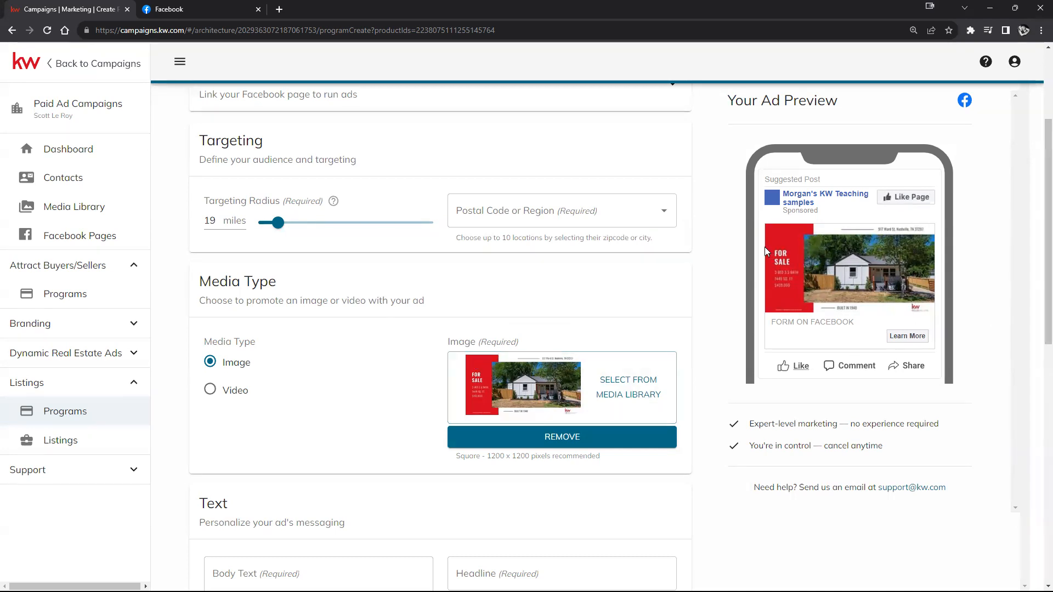
Step: Insert a heart-eyes emoji at the start of the ad body text
{"action": "scroll", "coordinate": [283, 248], "scroll_direction": "down", "scroll_amount": 5}
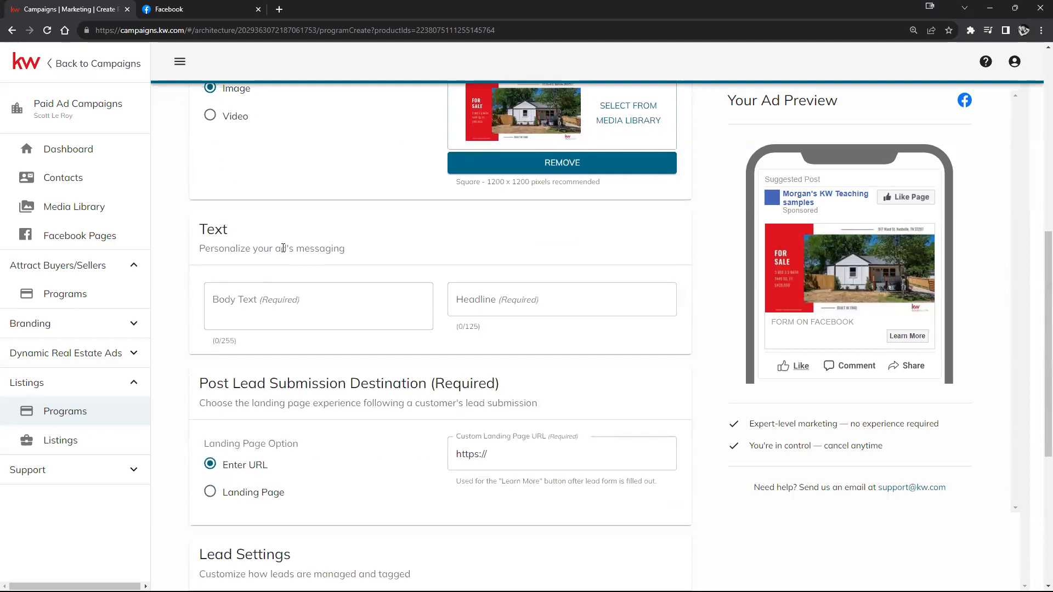
{"action": "left_click", "coordinate": [223, 299]}
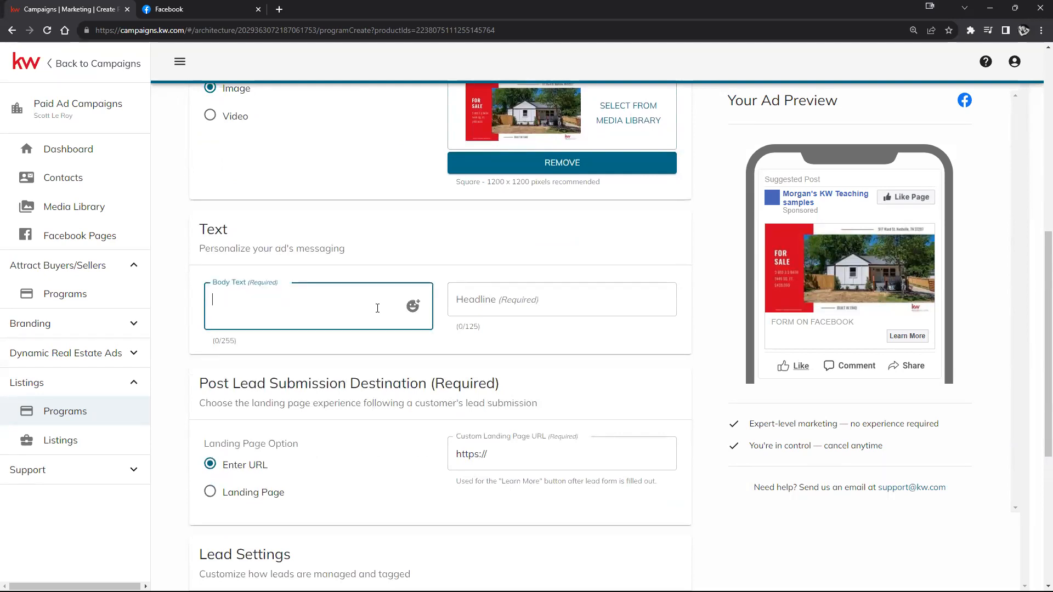
{"action": "left_click", "coordinate": [635, 304]}
{"action": "left_click", "coordinate": [413, 306]}
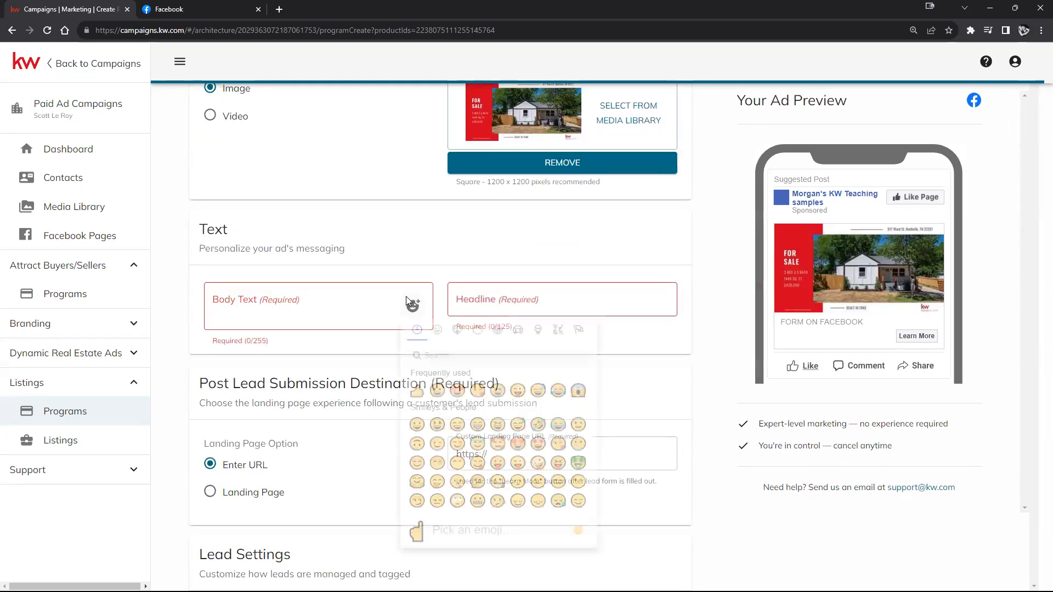
{"action": "left_click", "coordinate": [420, 306]}
{"action": "left_click", "coordinate": [639, 302]}
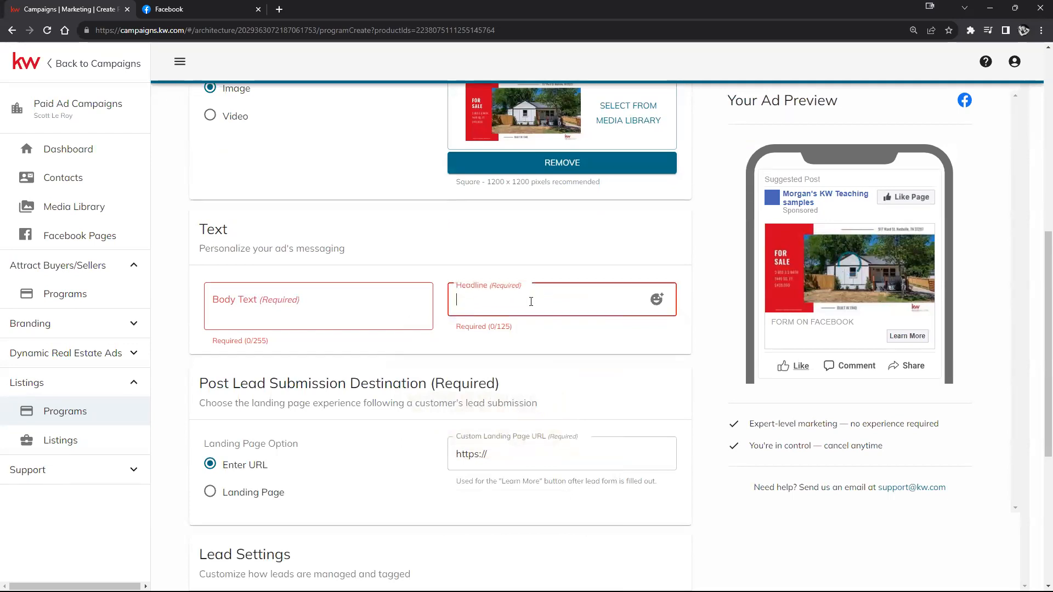
{"action": "left_click", "coordinate": [350, 307]}
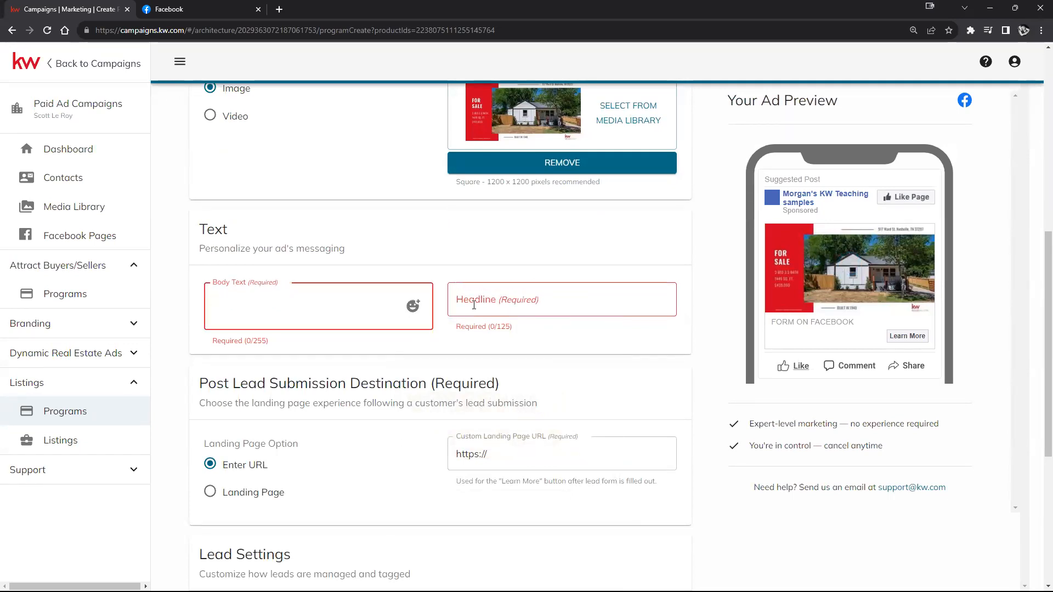
{"action": "left_click", "coordinate": [414, 307]}
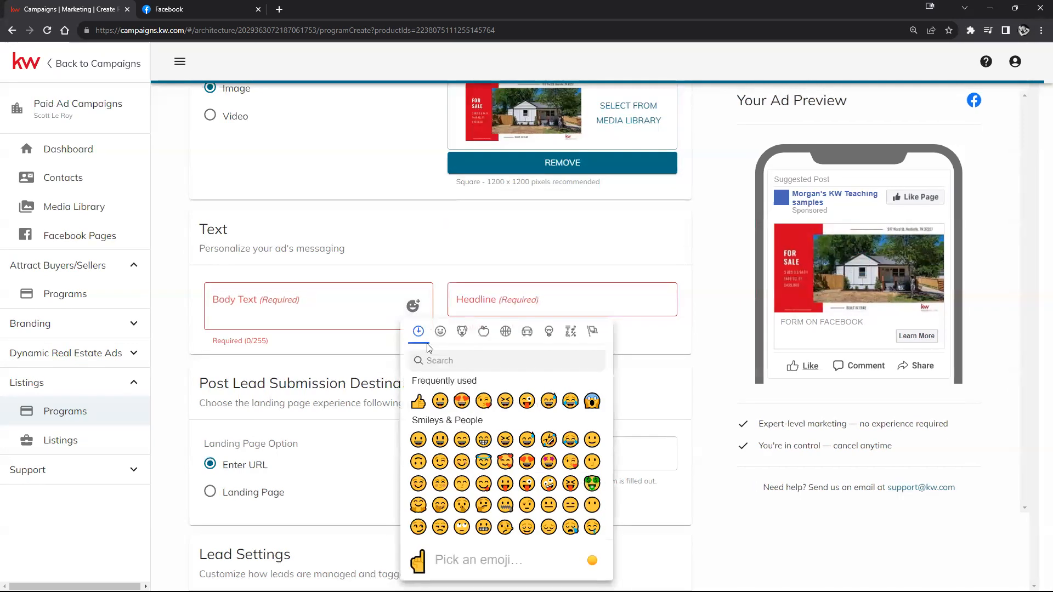
{"action": "left_click", "coordinate": [462, 401]}
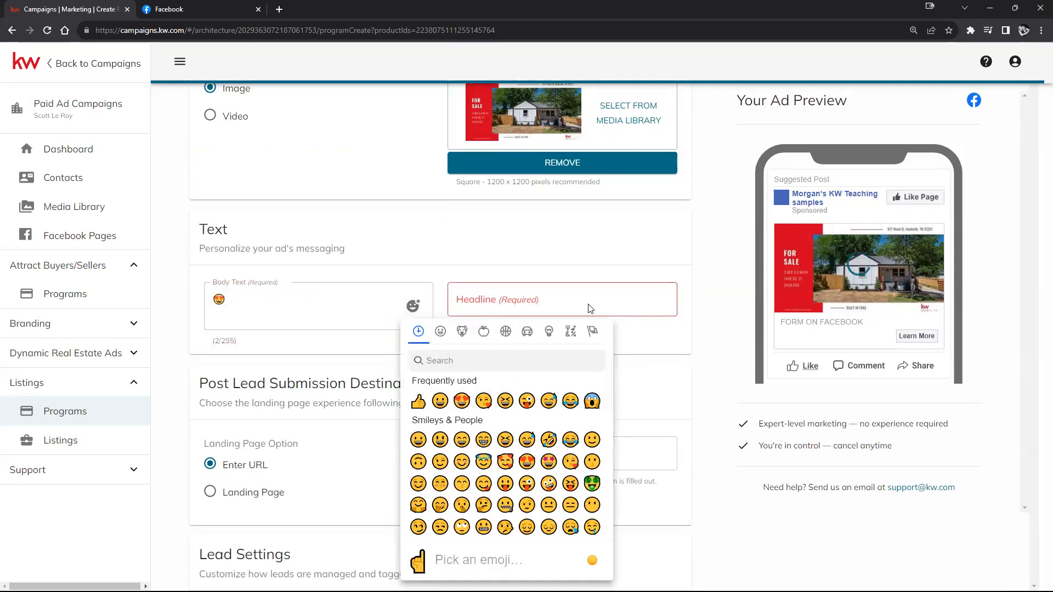
{"action": "left_click", "coordinate": [631, 300]}
{"action": "left_click", "coordinate": [379, 301]}
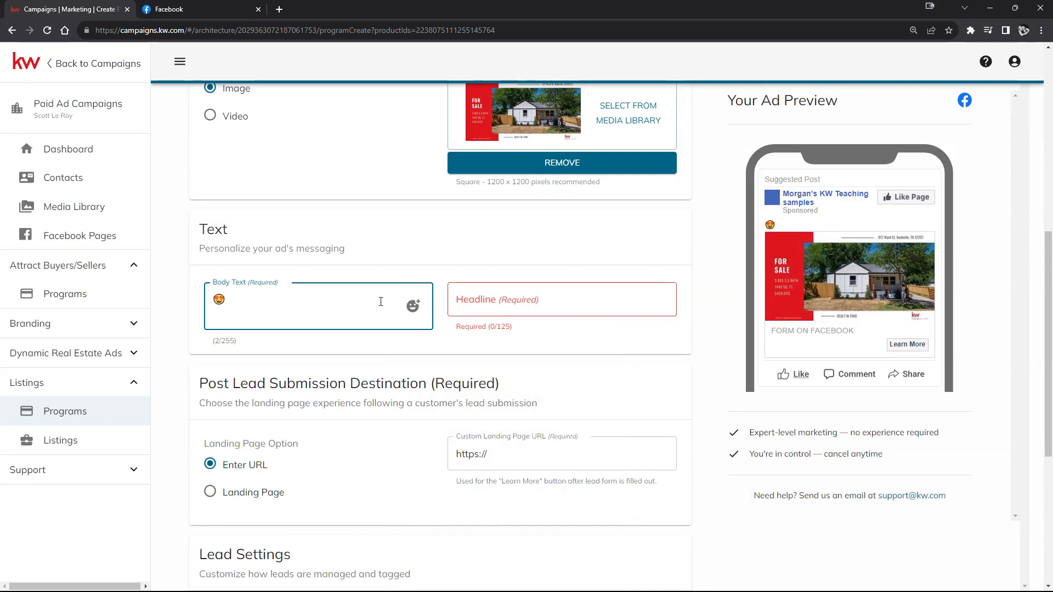
Step: Follow the emoji with 'Download My App!', replacing 'our' with 'My'
{"action": "type", "text": "nload our App!"}
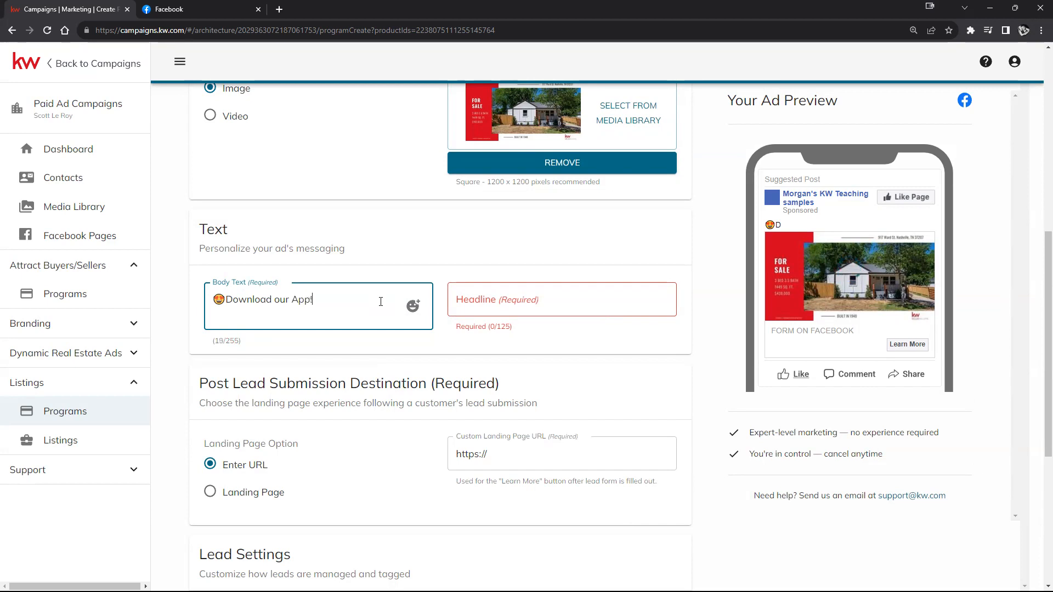
{"action": "double_click", "coordinate": [285, 301]}
{"action": "type", "text": "My"}
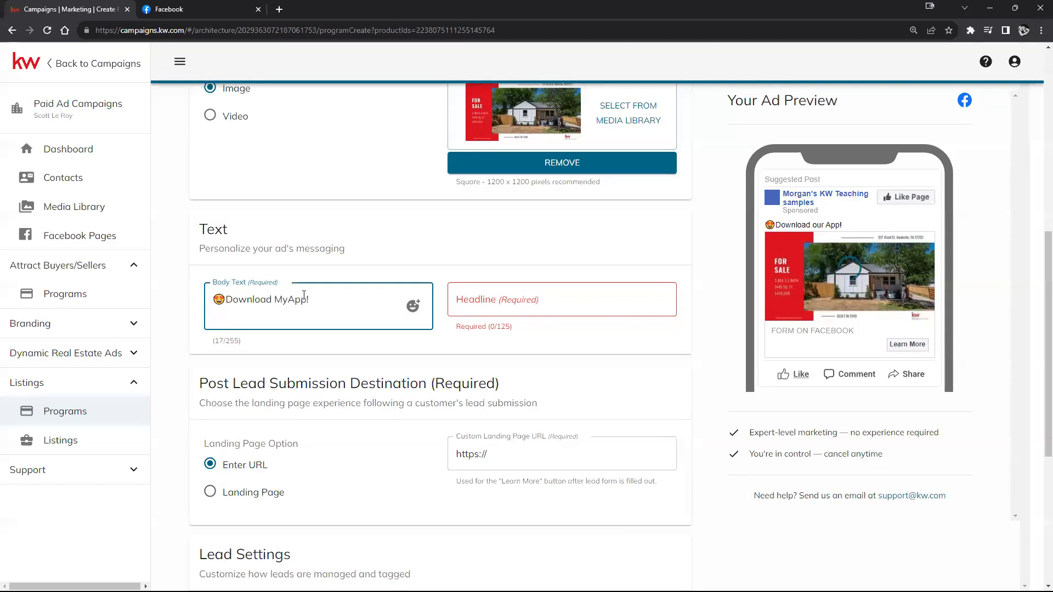
{"action": "left_click", "coordinate": [637, 330]}
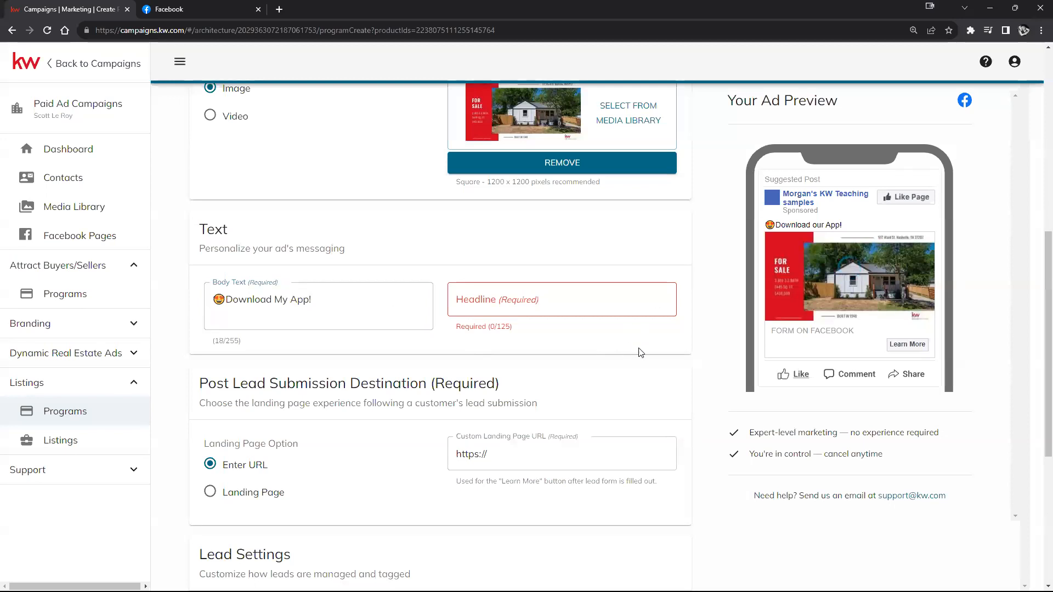
Step: Send post-submission leads to the 'Search homes on the go…' landing page; headline remains required
{"action": "scroll", "coordinate": [652, 351], "scroll_direction": "down", "scroll_amount": 2}
{"action": "scroll", "coordinate": [308, 275], "scroll_direction": "down", "scroll_amount": 1}
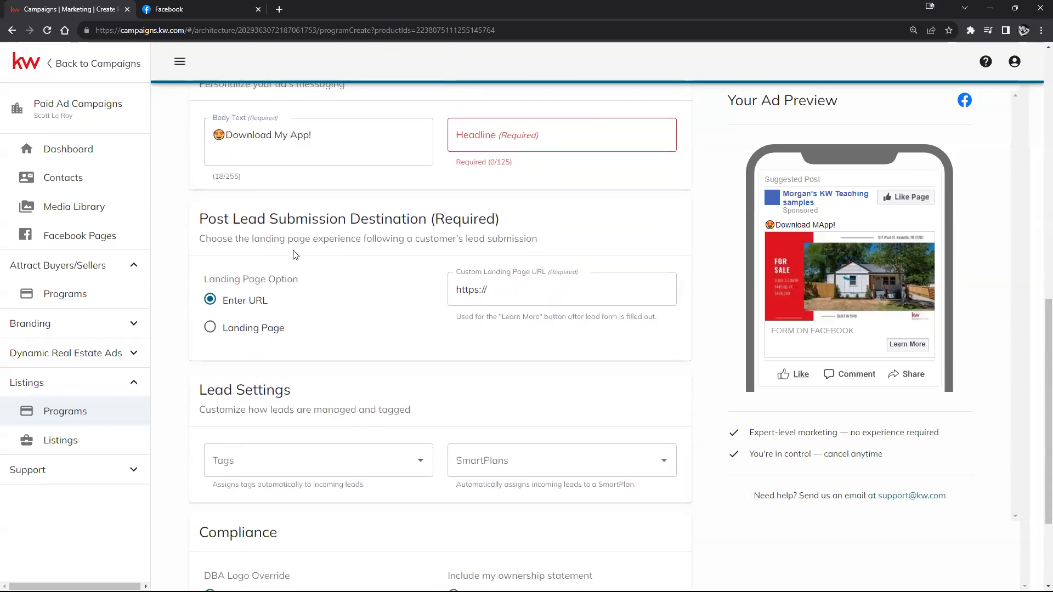
{"action": "scroll", "coordinate": [300, 241], "scroll_direction": "down", "scroll_amount": 1}
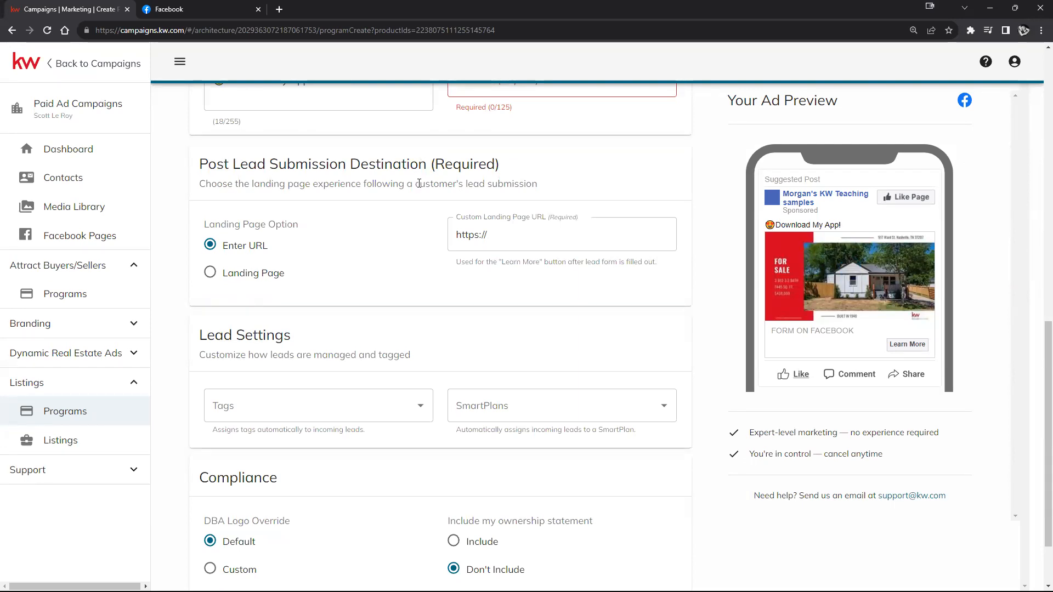
{"action": "scroll", "coordinate": [540, 227], "scroll_direction": "up", "scroll_amount": 1}
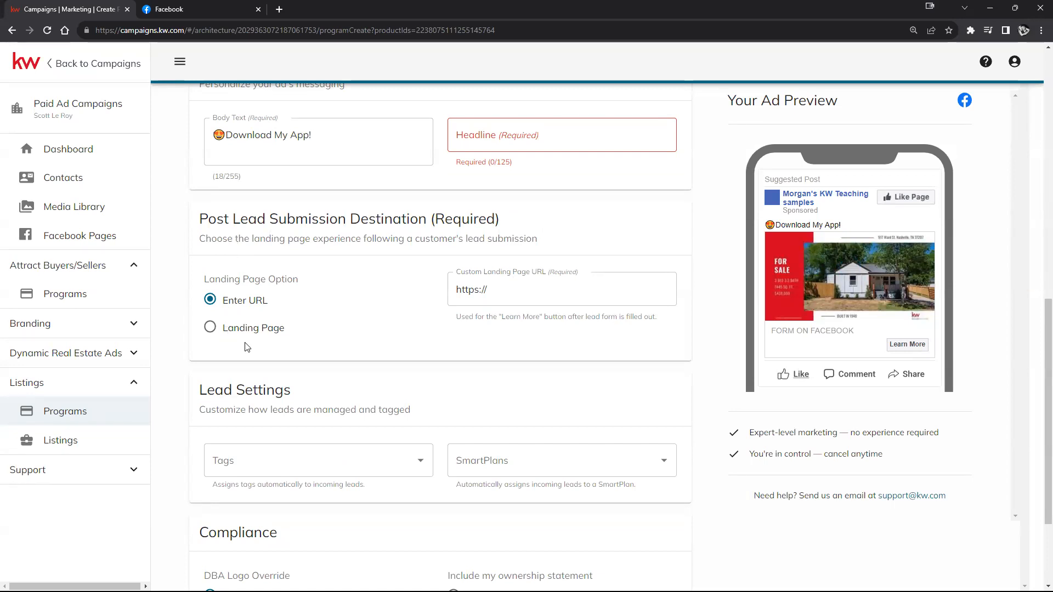
{"action": "scroll", "coordinate": [538, 316], "scroll_direction": "down", "scroll_amount": 3}
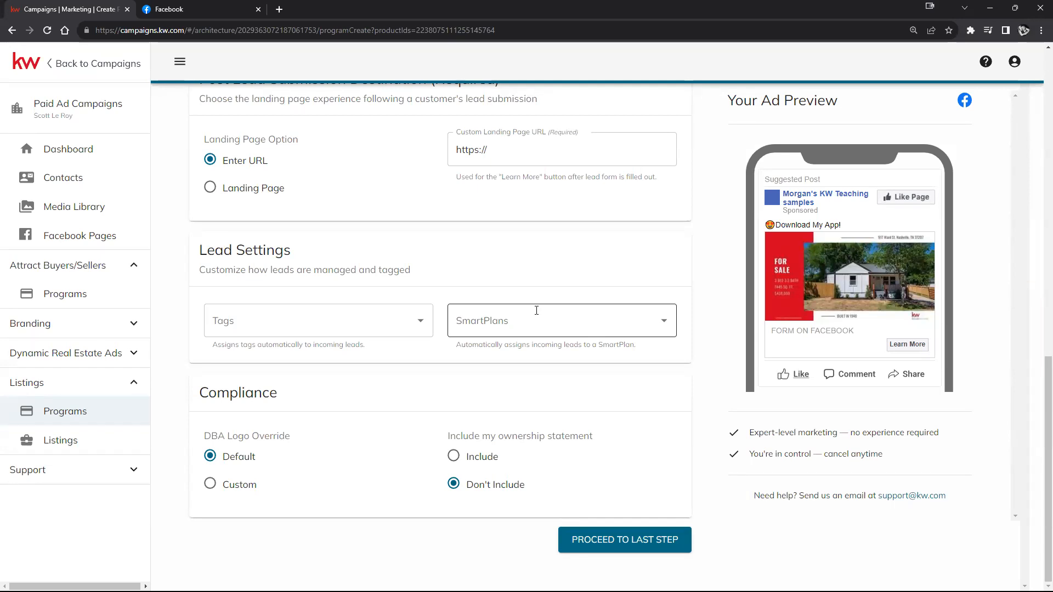
{"action": "left_click", "coordinate": [615, 540]}
{"action": "left_click", "coordinate": [220, 201]}
{"action": "left_click", "coordinate": [493, 165]}
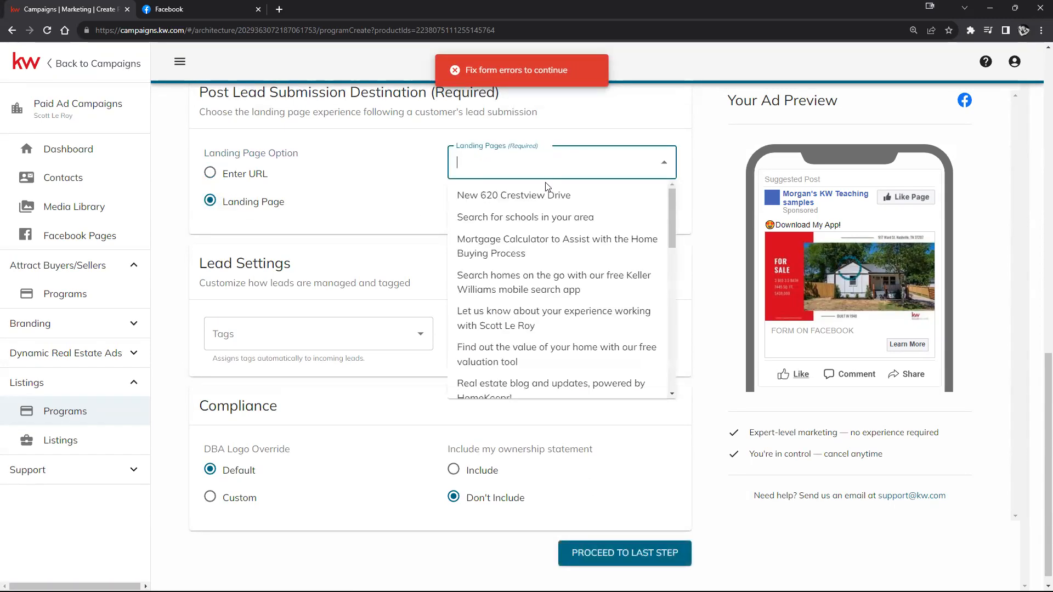
{"action": "left_click", "coordinate": [472, 284]}
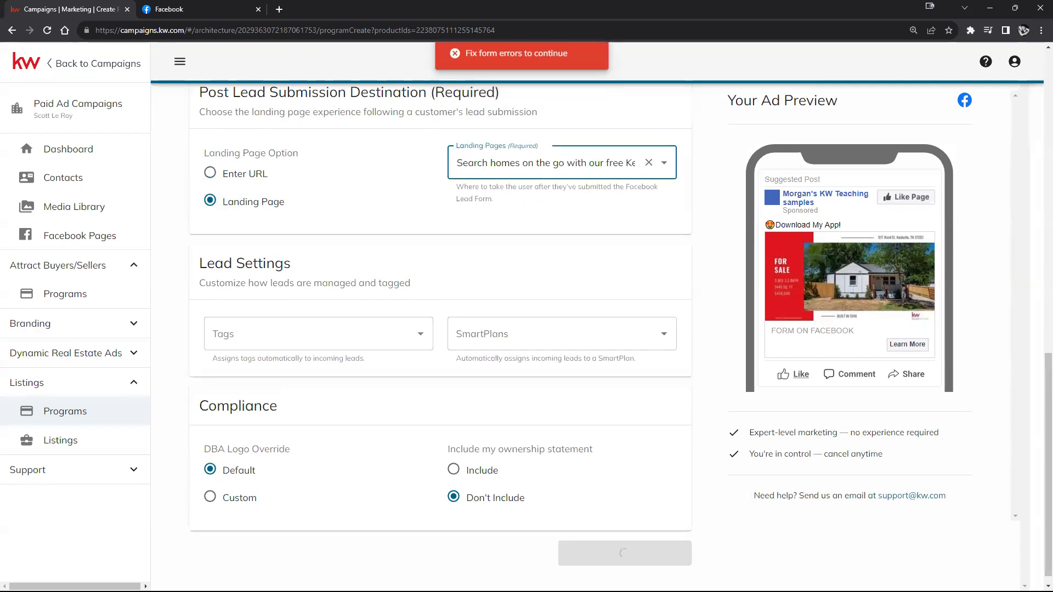
{"action": "left_click", "coordinate": [587, 565]}
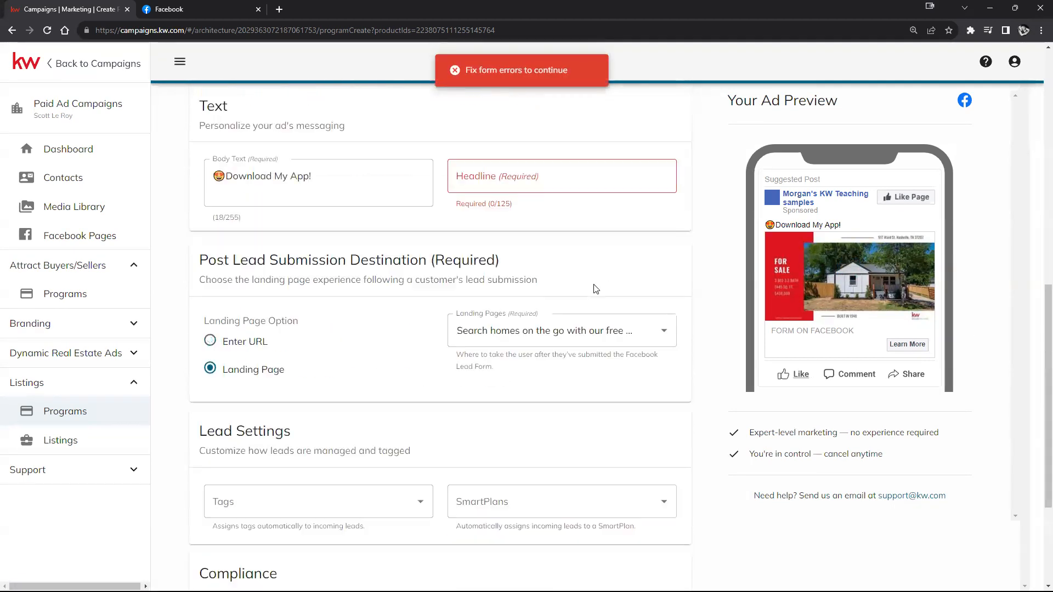
{"action": "left_click", "coordinate": [479, 331]}
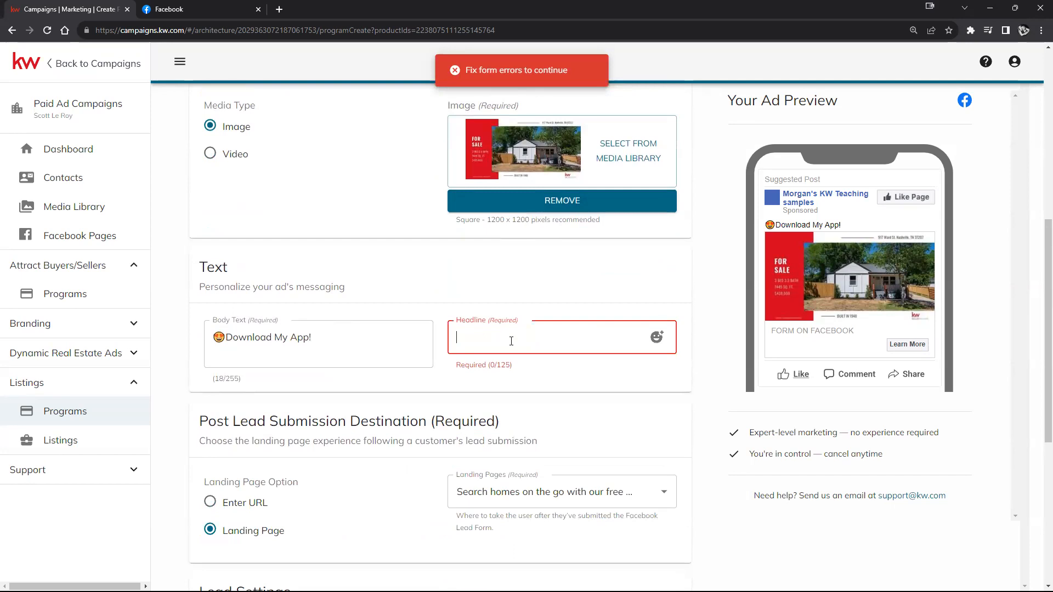
Step: Give the ad the headline 'Check it out!'
{"action": "type", "text": "Che"}
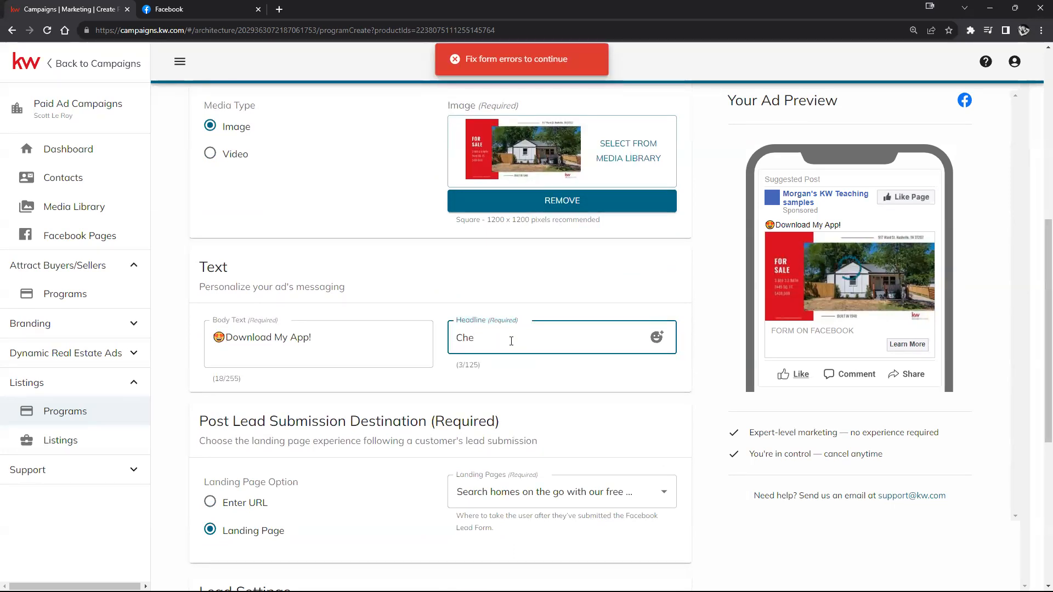
{"action": "type", "text": "ck it out!"}
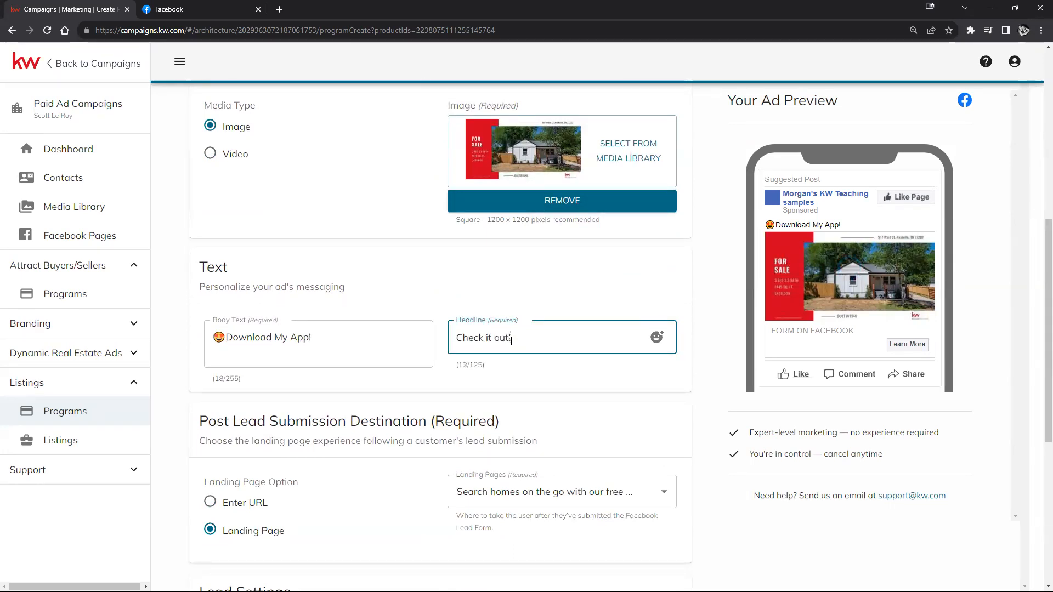
{"action": "scroll", "coordinate": [651, 340], "scroll_direction": "down", "scroll_amount": 4}
{"action": "scroll", "coordinate": [651, 340], "scroll_direction": "down", "scroll_amount": 3}
{"action": "left_click", "coordinate": [625, 541]}
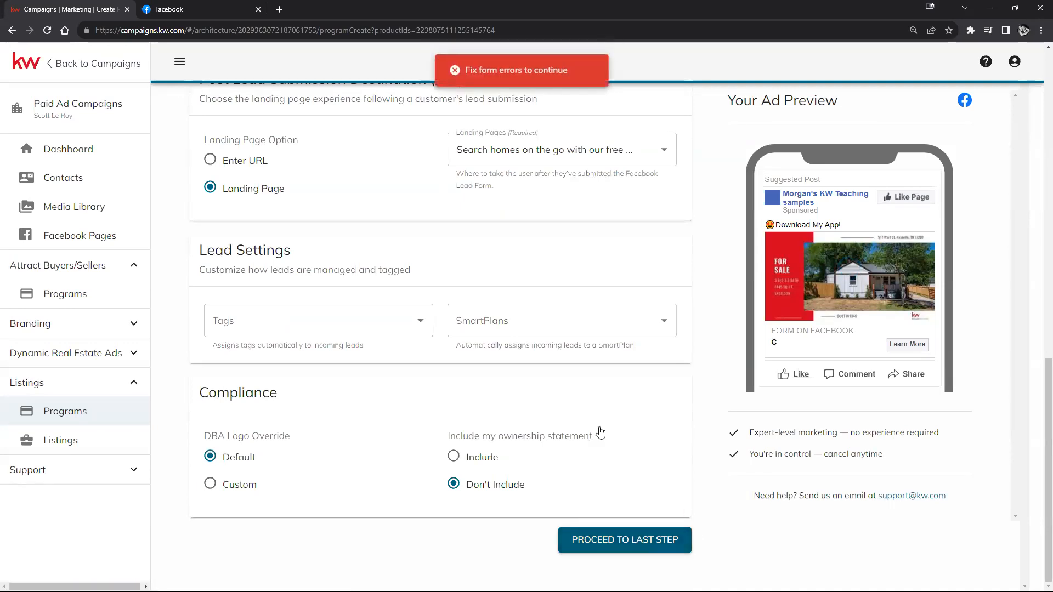
Step: Target postal code 97496, choosing Winston, OR 97496, USA
{"action": "scroll", "coordinate": [600, 430], "scroll_direction": "up", "scroll_amount": 5}
{"action": "scroll", "coordinate": [563, 390], "scroll_direction": "up", "scroll_amount": 7}
{"action": "left_click", "coordinate": [603, 276]}
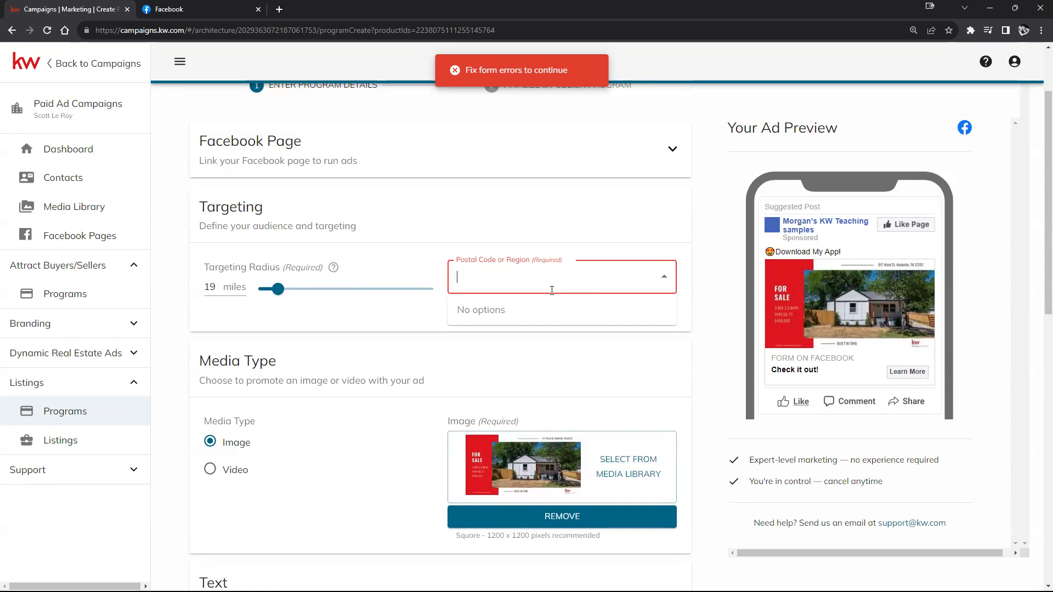
{"action": "scroll", "coordinate": [547, 288], "scroll_direction": "up", "scroll_amount": 2}
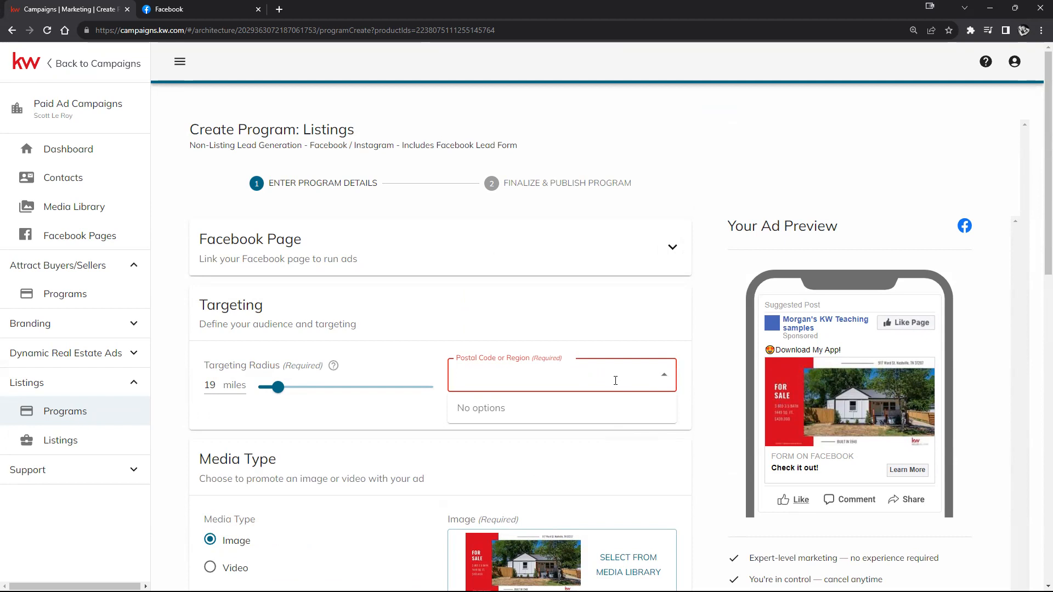
{"action": "type", "text": "97496"}
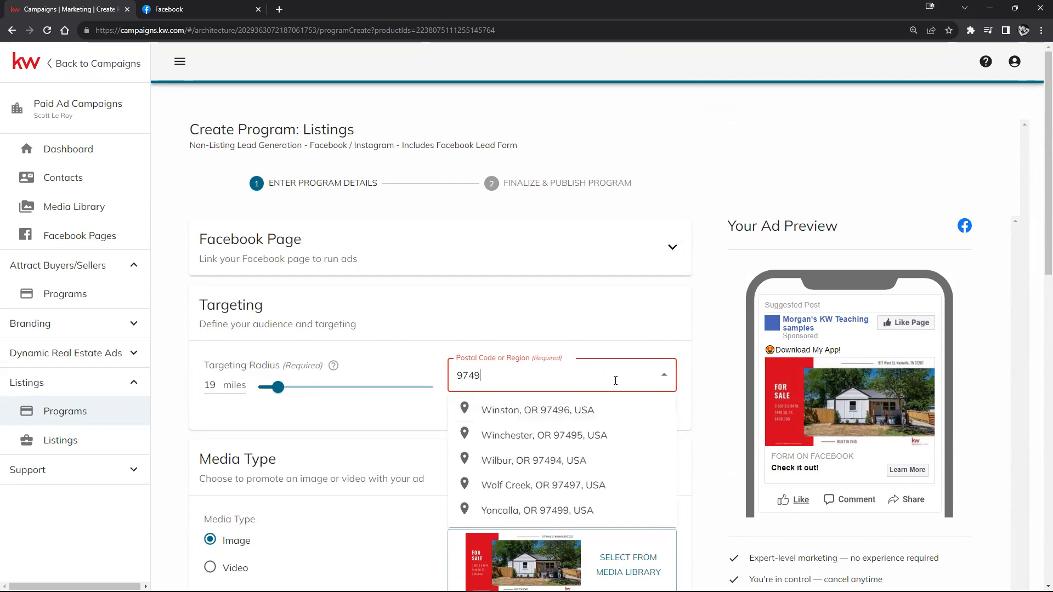
{"action": "left_click", "coordinate": [598, 410]}
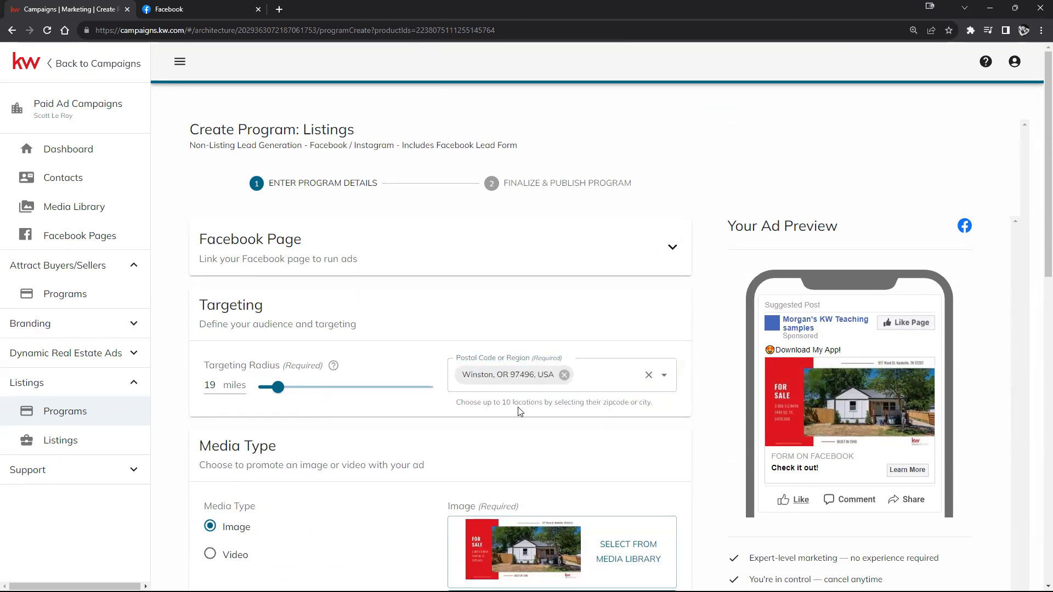
{"action": "scroll", "coordinate": [517, 408], "scroll_direction": "down", "scroll_amount": 2}
{"action": "scroll", "coordinate": [537, 350], "scroll_direction": "down", "scroll_amount": 10}
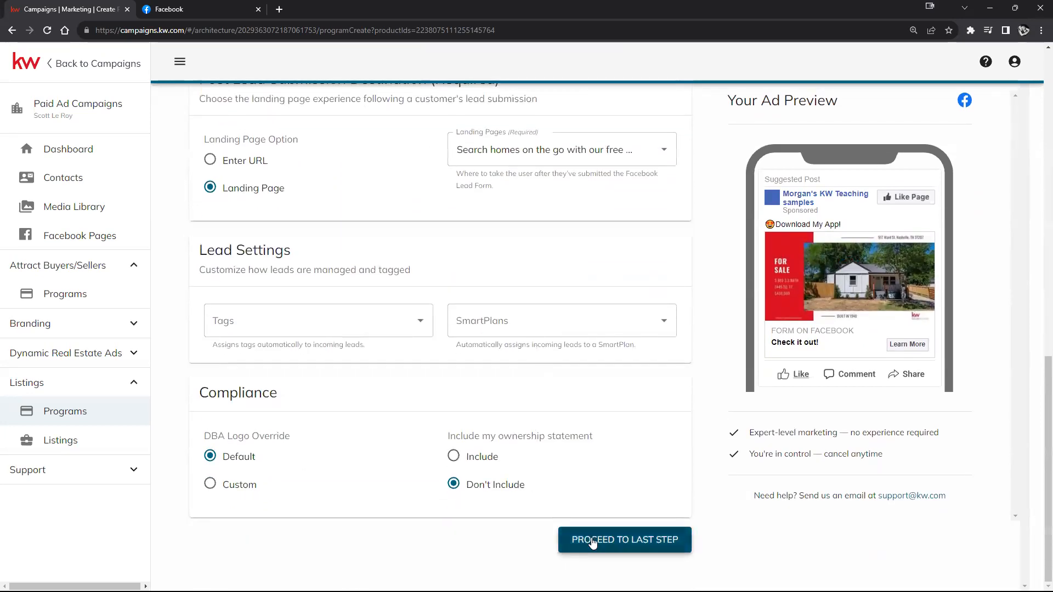
Step: Advance the Non-Listing program to its $50.00 checkout, then abandon it and leave the site
{"action": "left_click", "coordinate": [581, 545]}
{"action": "scroll", "coordinate": [458, 292], "scroll_direction": "down", "scroll_amount": 3}
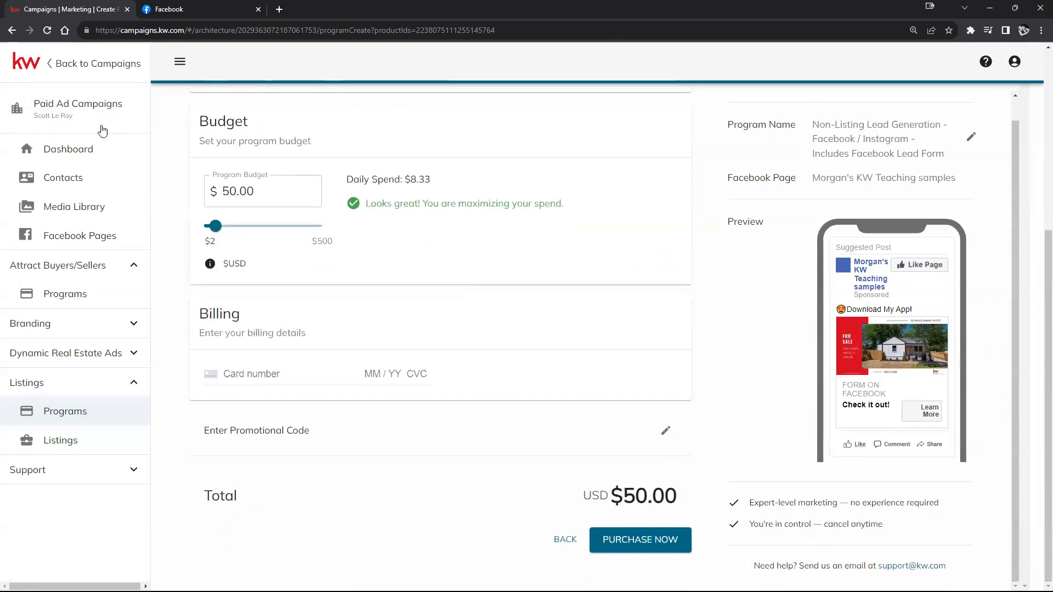
{"action": "left_click", "coordinate": [80, 63]}
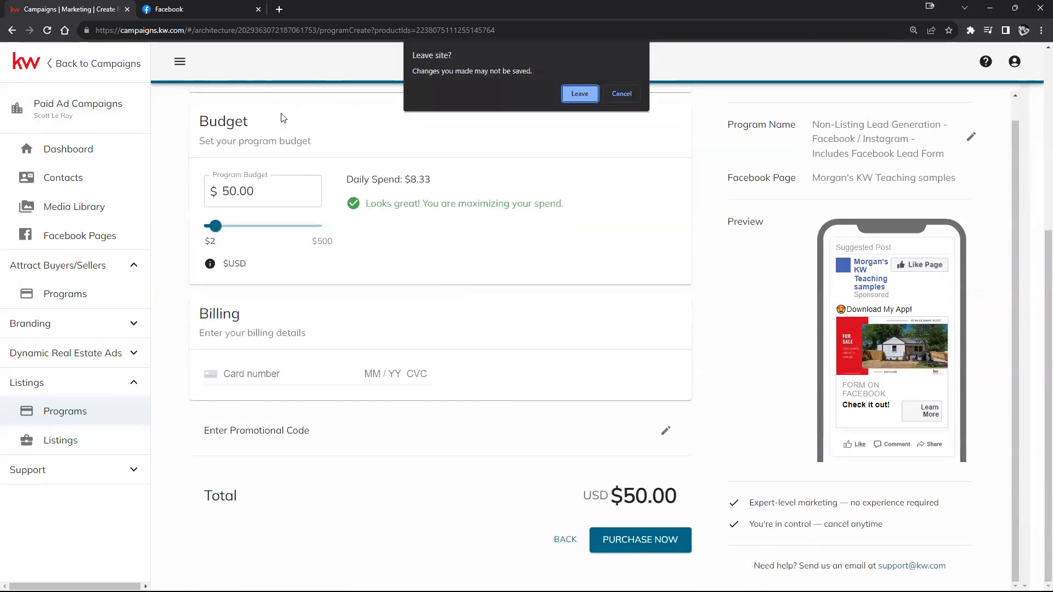
{"action": "left_click", "coordinate": [579, 93]}
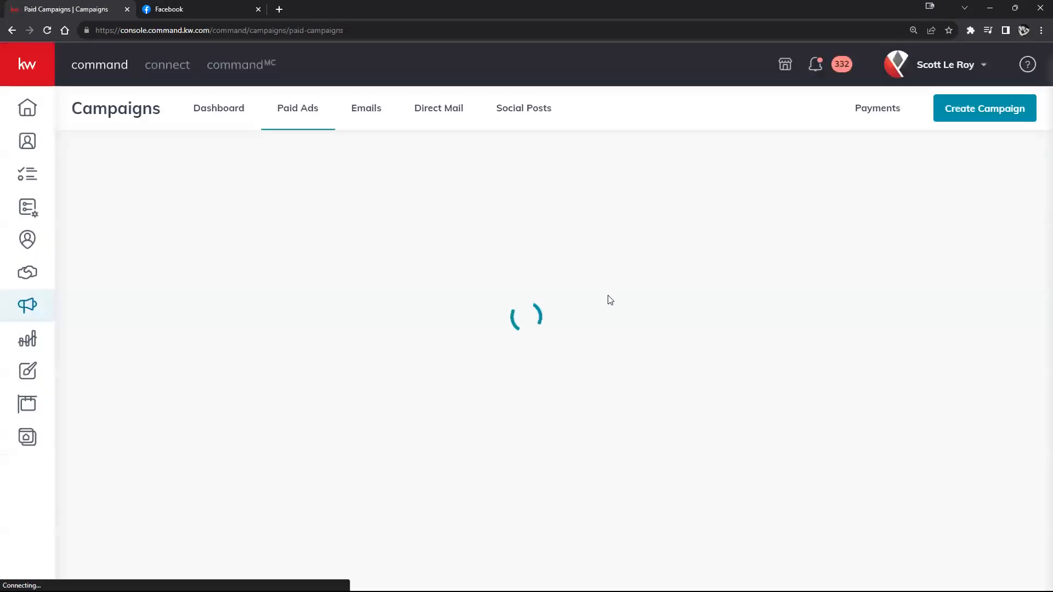
Step: Go back to the Dashboard showing the twelve Quick Start campaign cards
{"action": "left_click", "coordinate": [12, 31]}
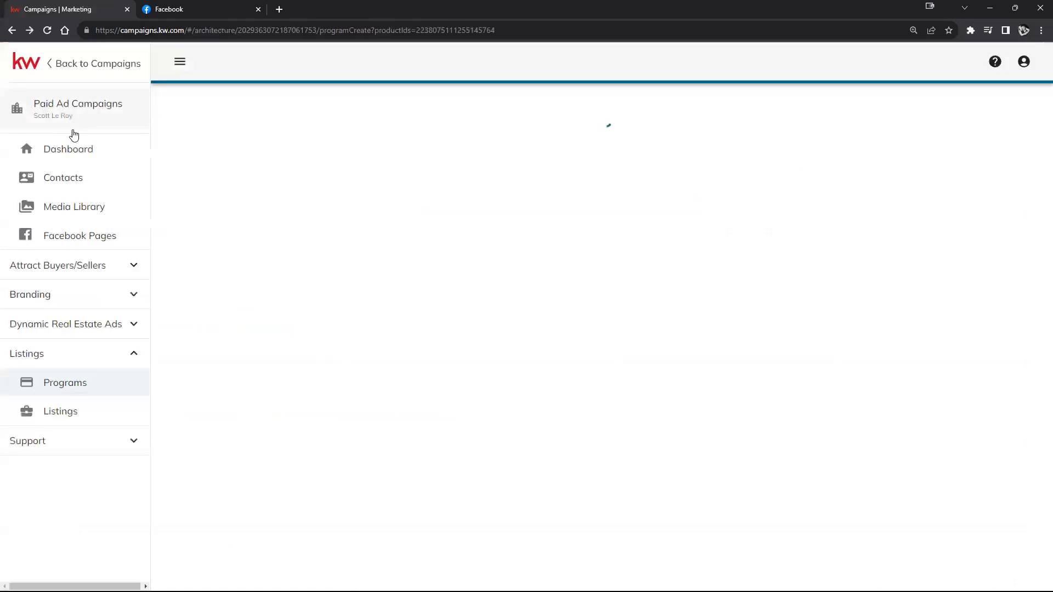
{"action": "left_click", "coordinate": [66, 147]}
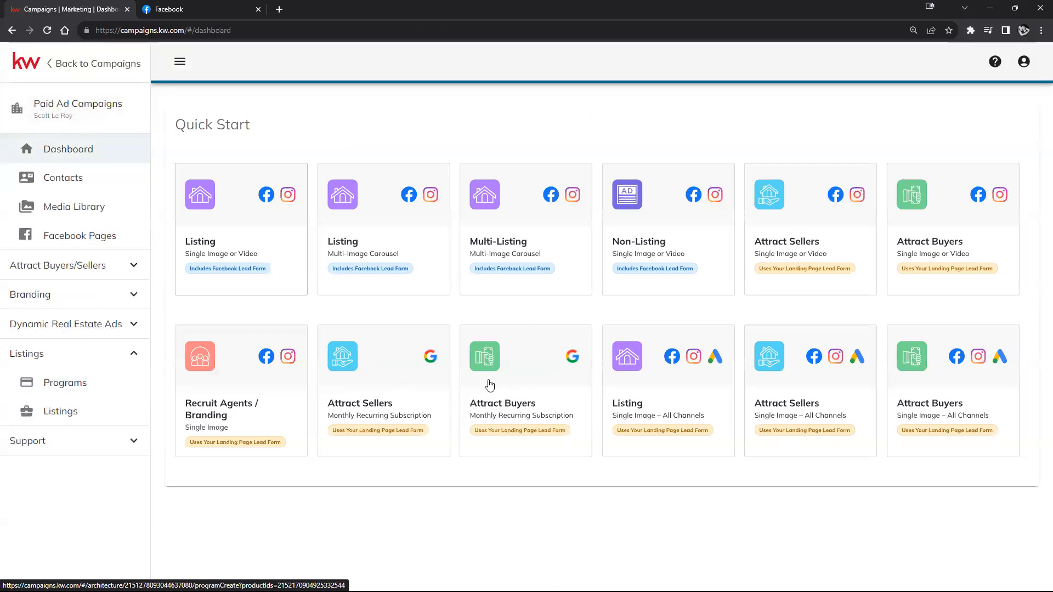
Step: Start an Attract Buyers Google Search program, review its form, and focus the Zipcode or City field
{"action": "left_click", "coordinate": [509, 384]}
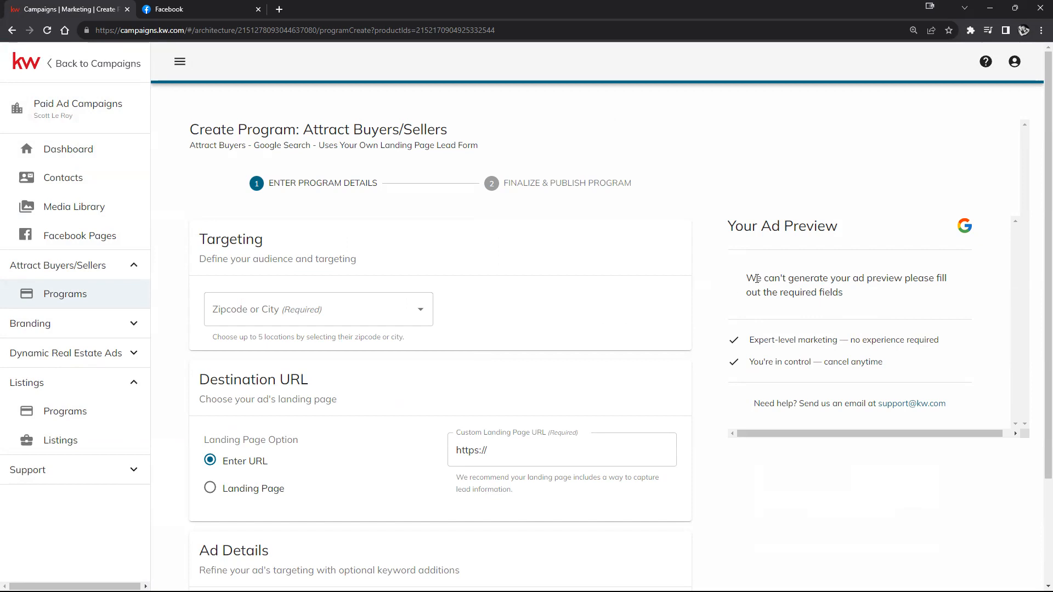
{"action": "left_click_drag", "start_coordinate": [756, 278], "coordinate": [859, 292]}
{"action": "scroll", "coordinate": [872, 318], "scroll_direction": "down", "scroll_amount": 1}
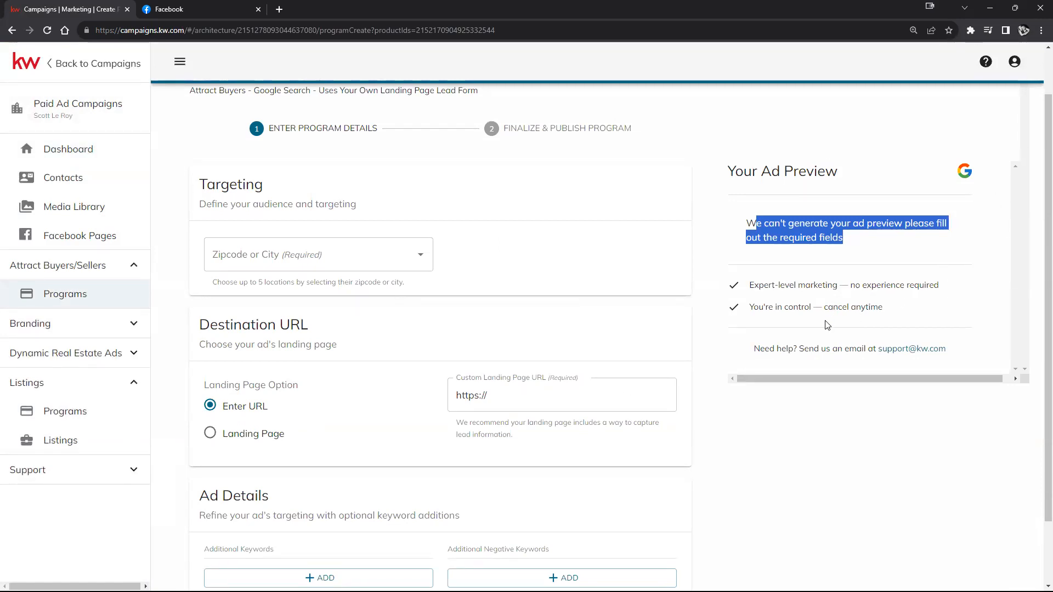
{"action": "scroll", "coordinate": [482, 272], "scroll_direction": "up", "scroll_amount": 1}
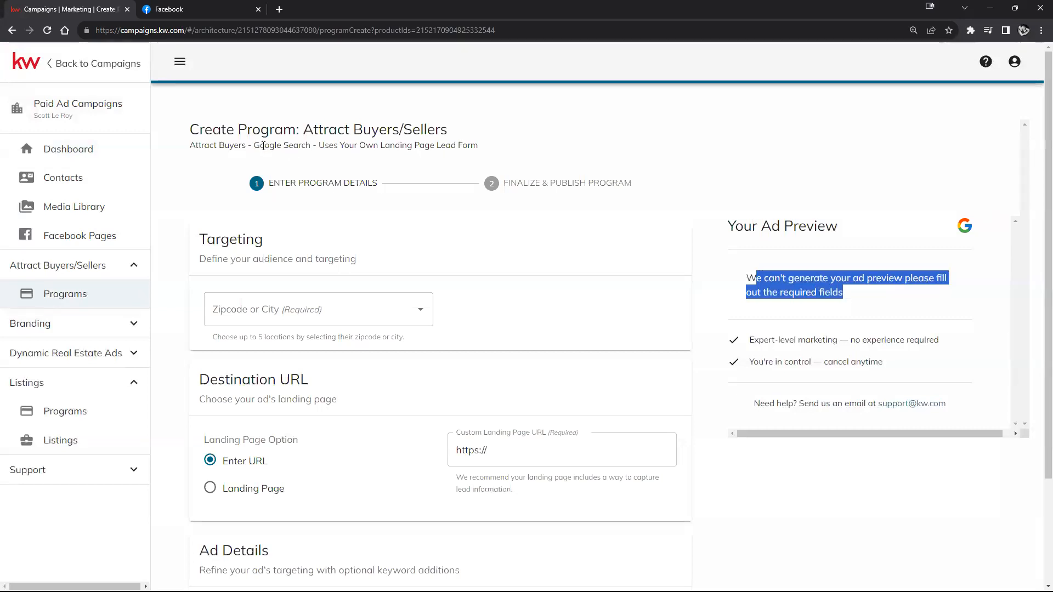
{"action": "left_click_drag", "start_coordinate": [253, 145], "coordinate": [305, 146]}
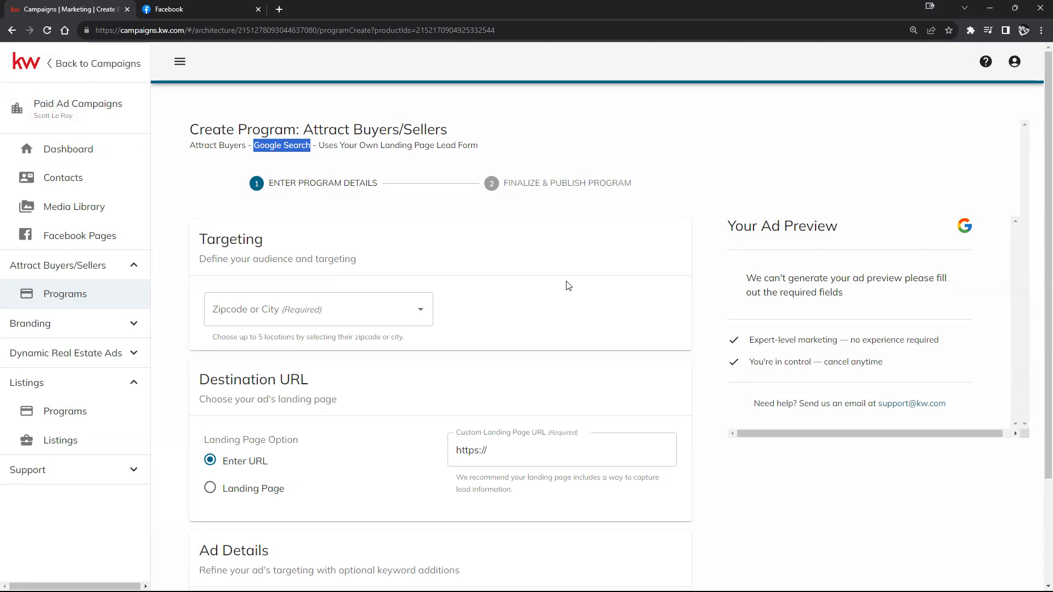
{"action": "scroll", "coordinate": [410, 321], "scroll_direction": "down", "scroll_amount": 3}
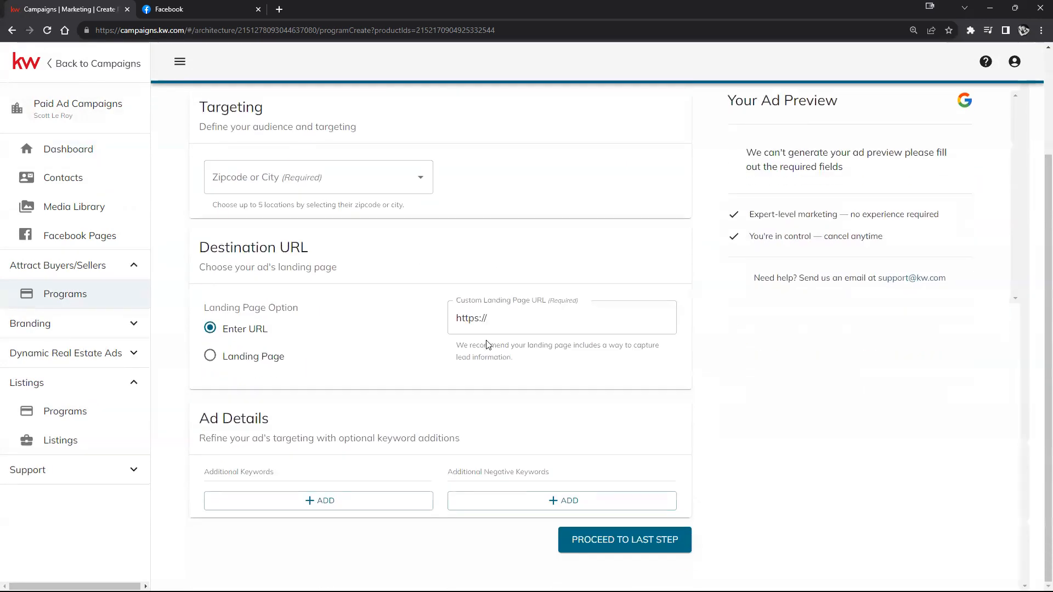
{"action": "scroll", "coordinate": [487, 362], "scroll_direction": "up", "scroll_amount": 3}
{"action": "scroll", "coordinate": [487, 369], "scroll_direction": "down", "scroll_amount": 3}
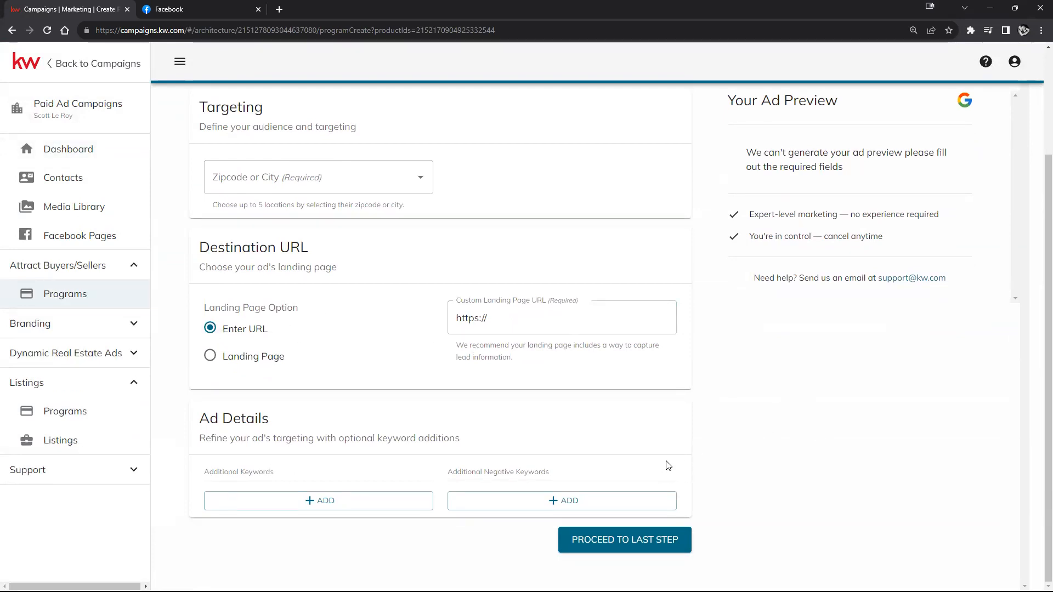
{"action": "scroll", "coordinate": [318, 353], "scroll_direction": "up", "scroll_amount": 1}
{"action": "left_click", "coordinate": [390, 243]}
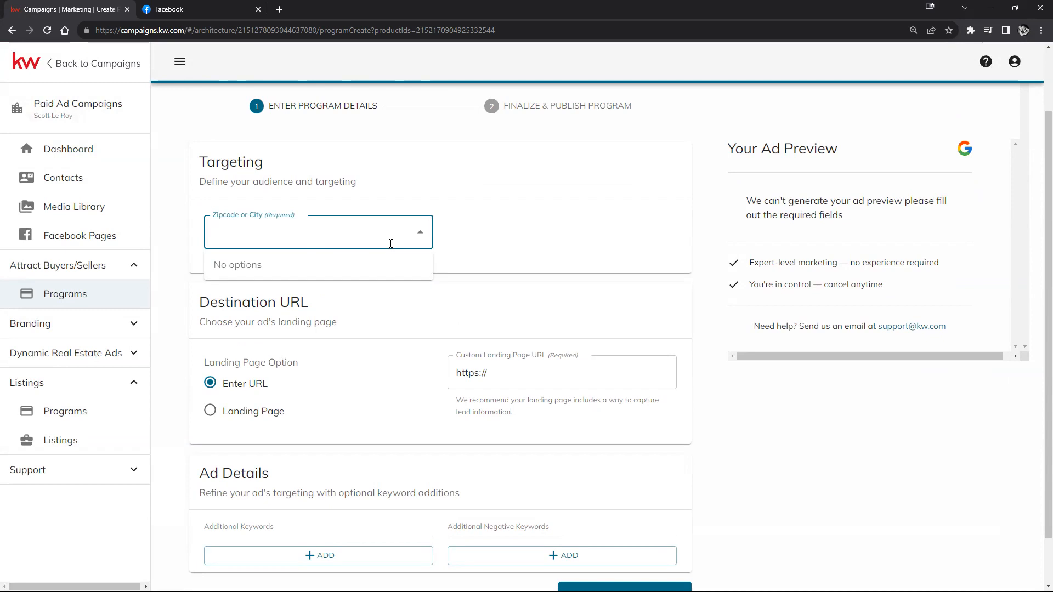
Step: Add Winston, OR 97496, Springfield, OR 97477 and Springfield, OR 97478 as target locations
{"action": "type", "text": "97496"}
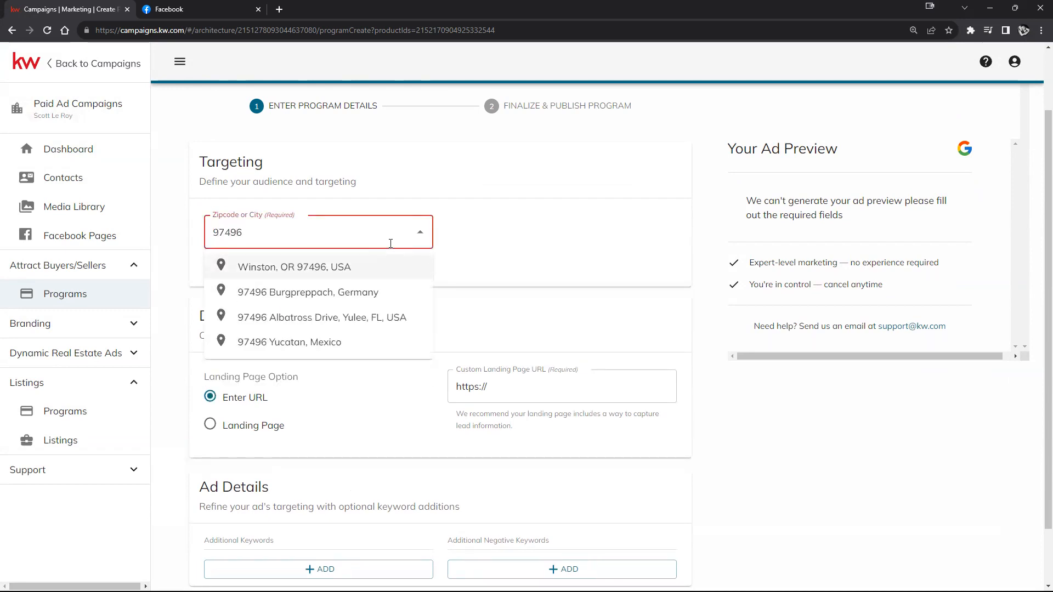
{"action": "left_click", "coordinate": [354, 268]}
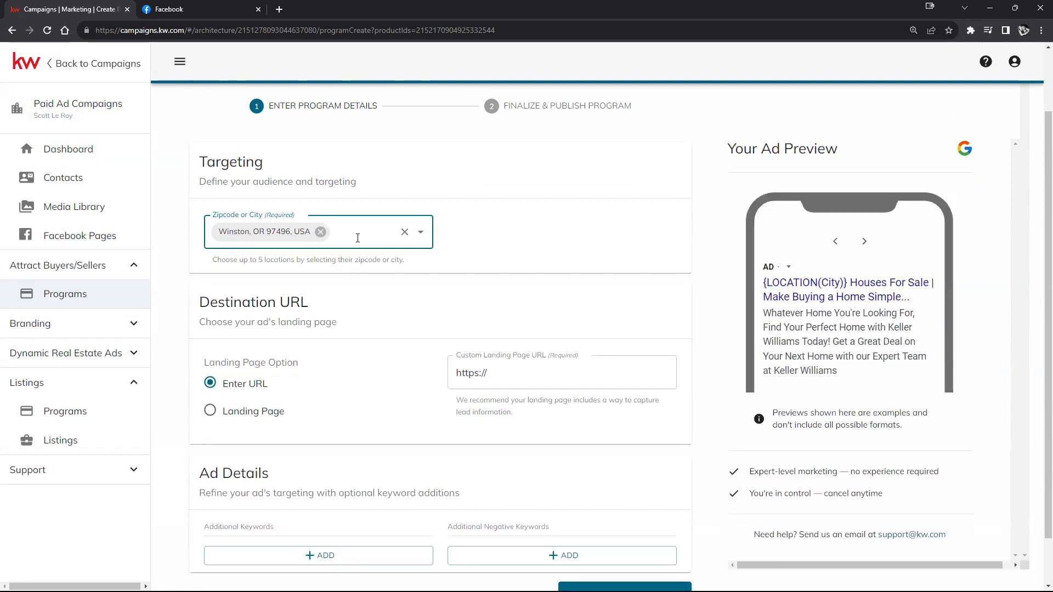
{"action": "type", "text": "97477"}
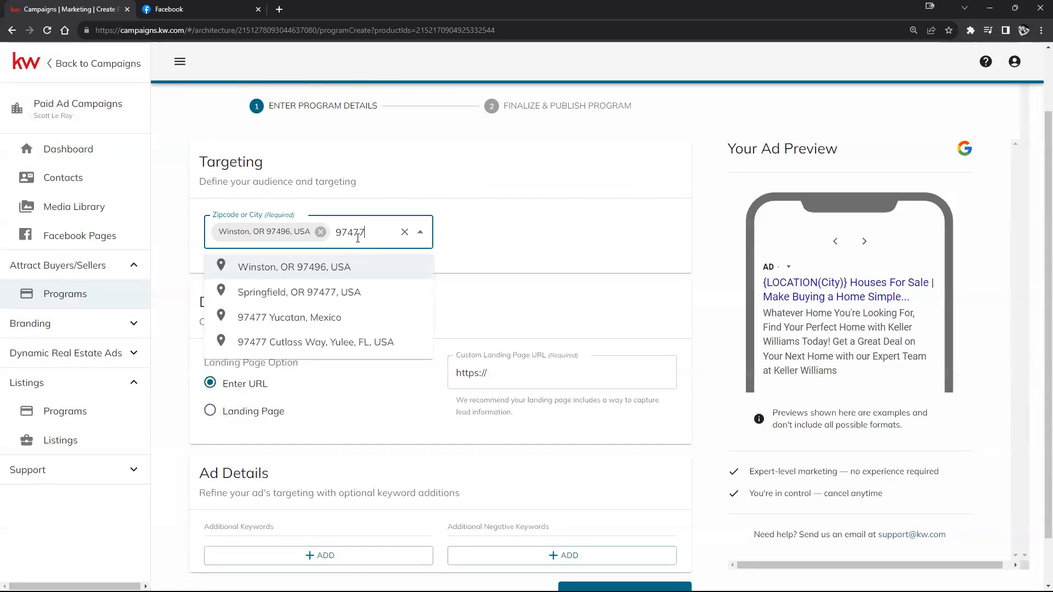
{"action": "left_click", "coordinate": [352, 292]}
{"action": "left_click", "coordinate": [369, 250]}
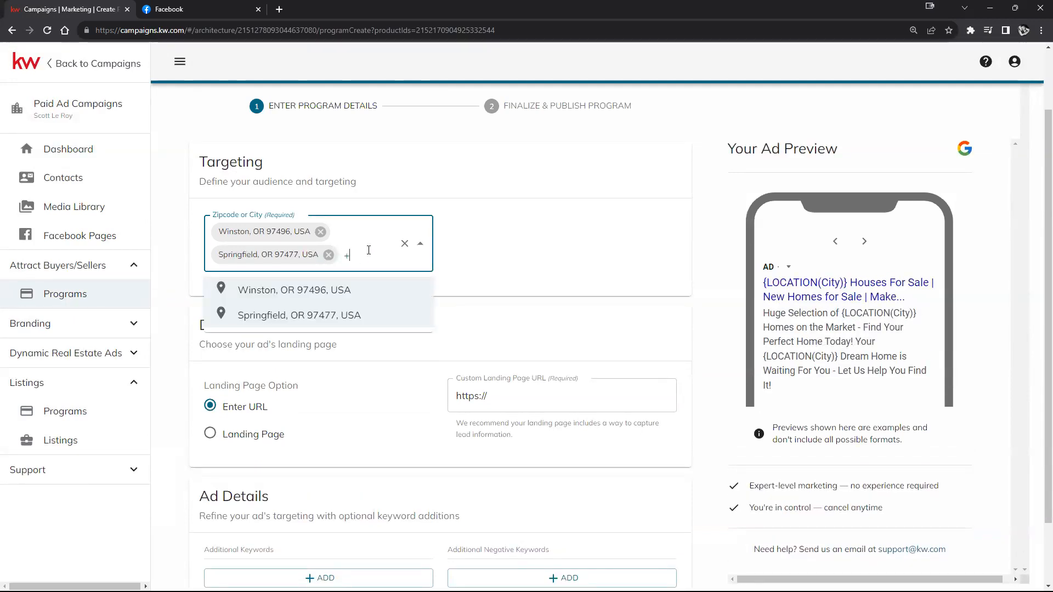
{"action": "type", "text": "97478"}
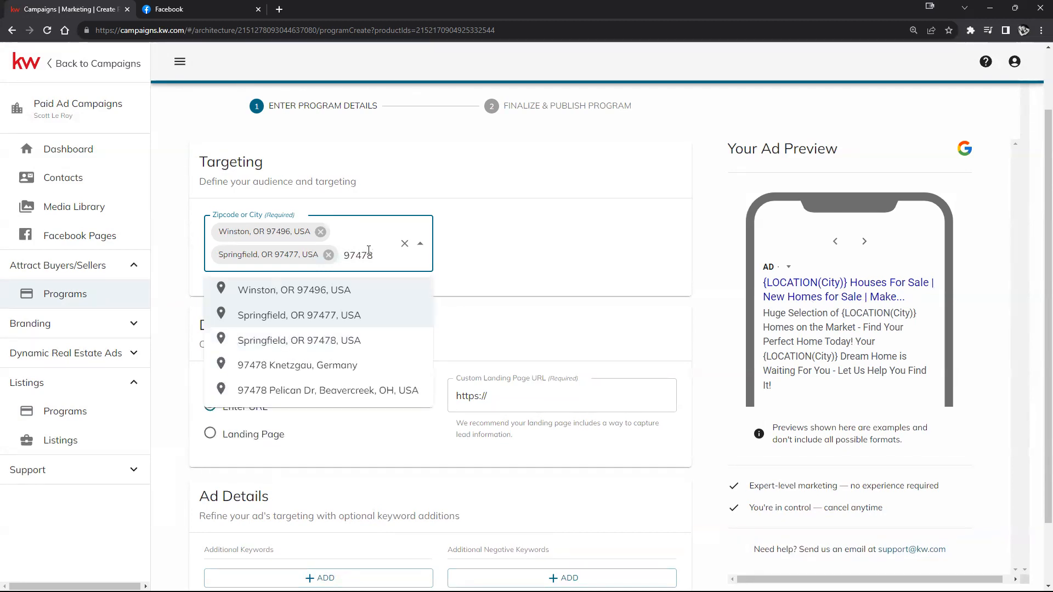
{"action": "left_click", "coordinate": [535, 275]}
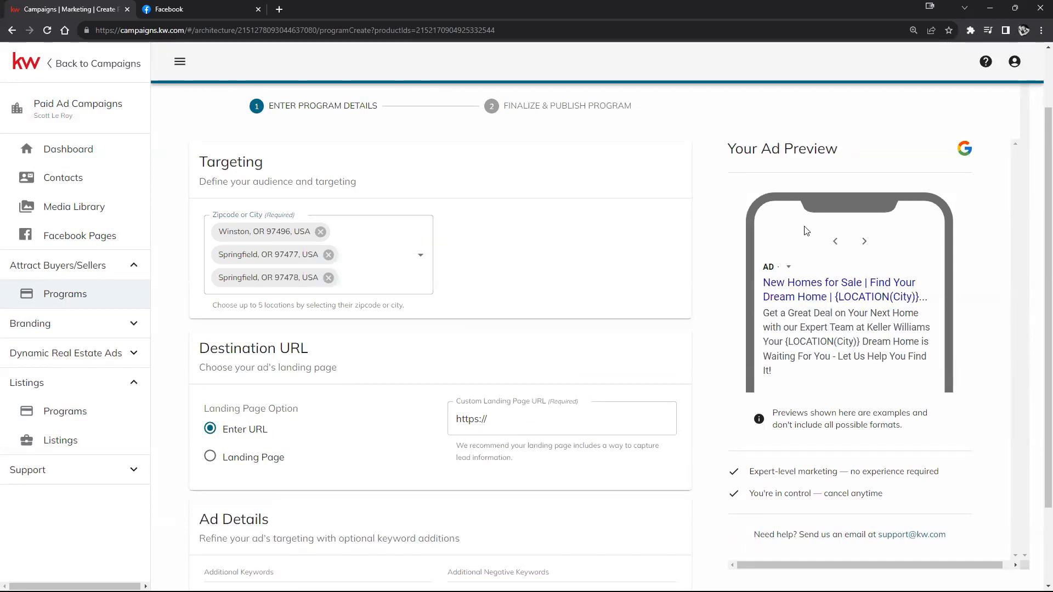
{"action": "scroll", "coordinate": [806, 269], "scroll_direction": "up", "scroll_amount": 1}
{"action": "scroll", "coordinate": [776, 247], "scroll_direction": "down", "scroll_amount": 2}
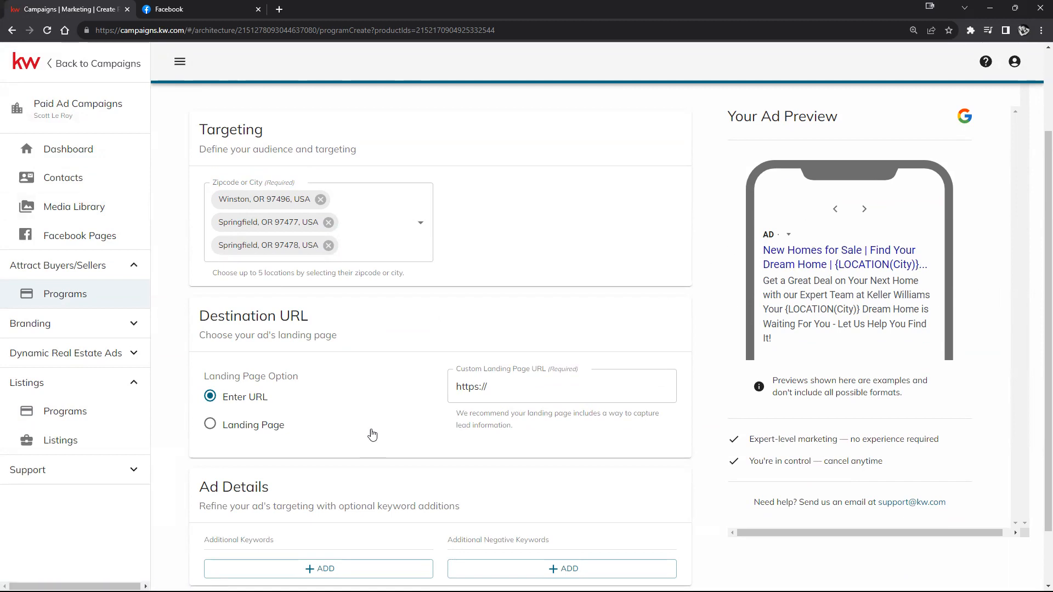
{"action": "scroll", "coordinate": [304, 320], "scroll_direction": "down", "scroll_amount": 2}
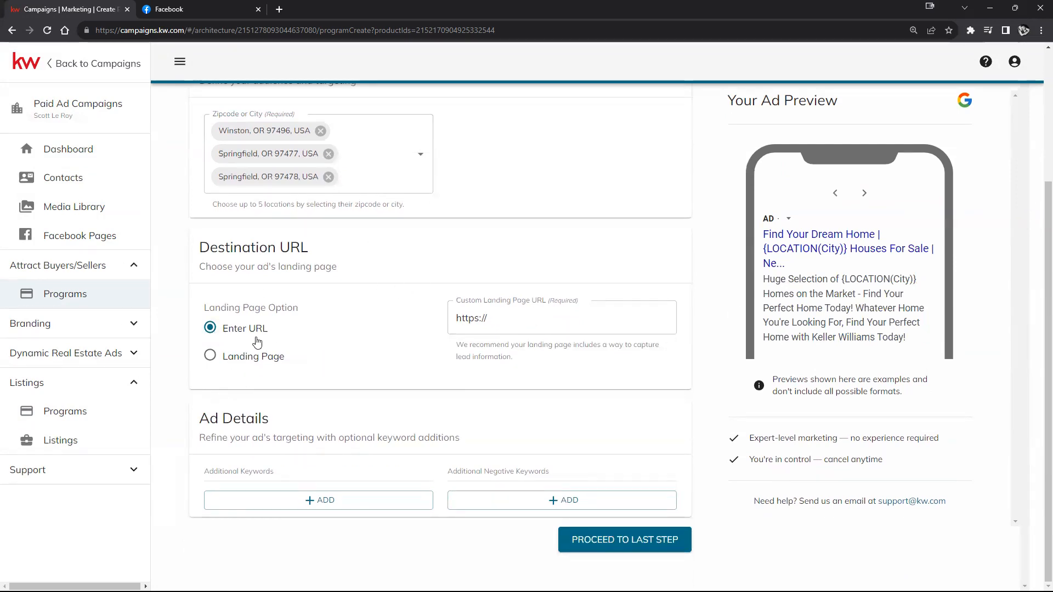
{"action": "scroll", "coordinate": [393, 367], "scroll_direction": "up", "scroll_amount": 3}
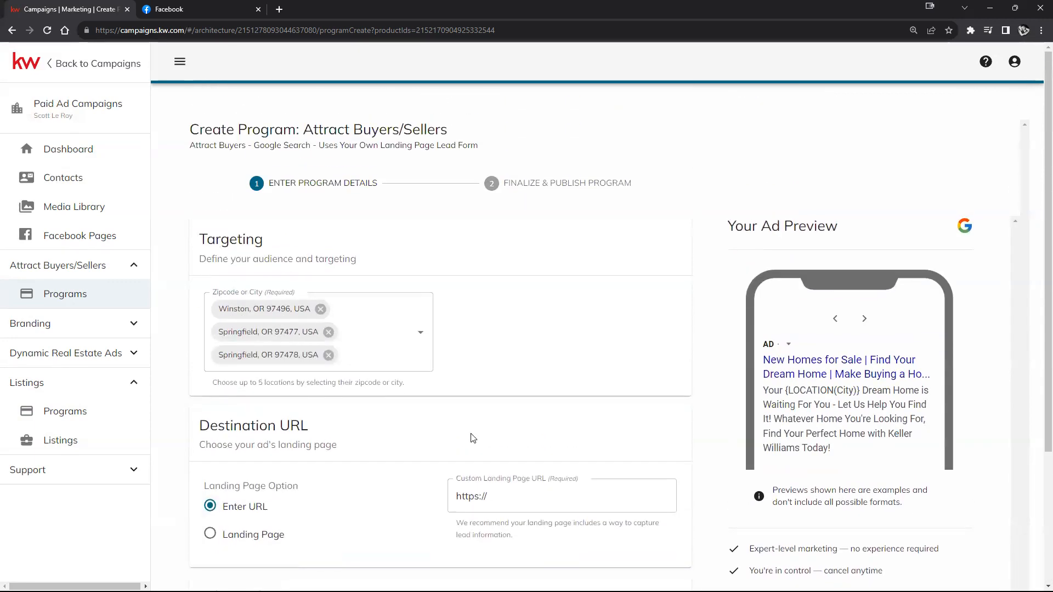
{"action": "scroll", "coordinate": [472, 425], "scroll_direction": "down", "scroll_amount": 2}
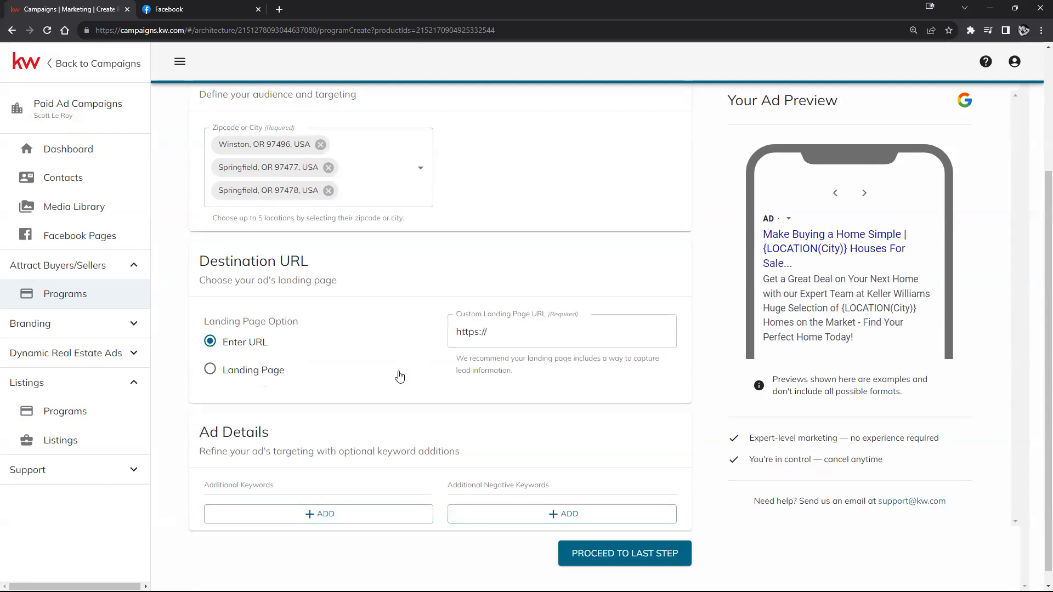
Step: Switch the ad destination from a custom URL to a saved Landing Page
{"action": "left_click", "coordinate": [493, 333]}
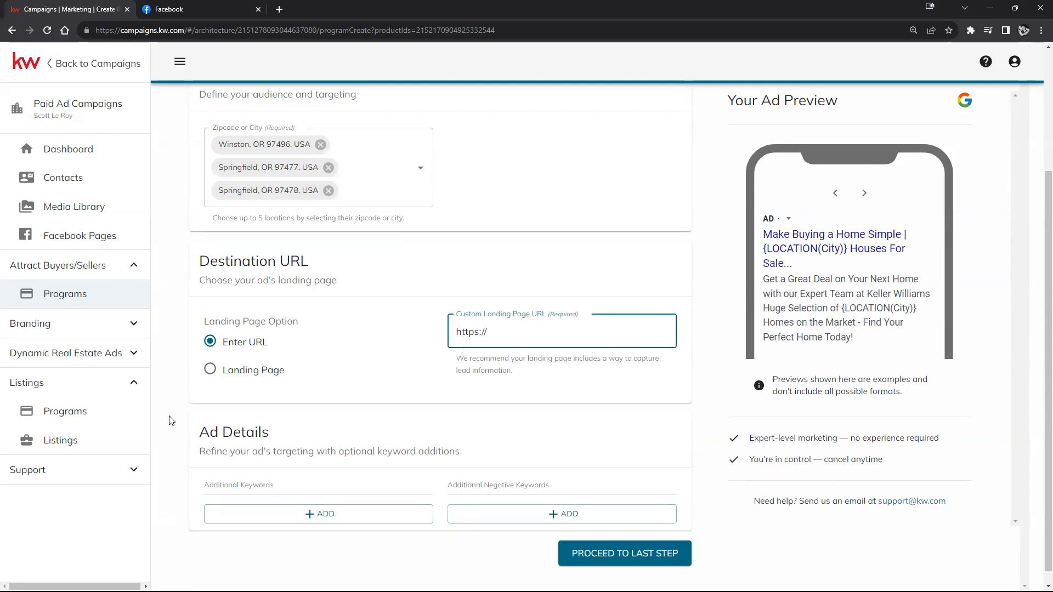
{"action": "left_click", "coordinate": [209, 369]}
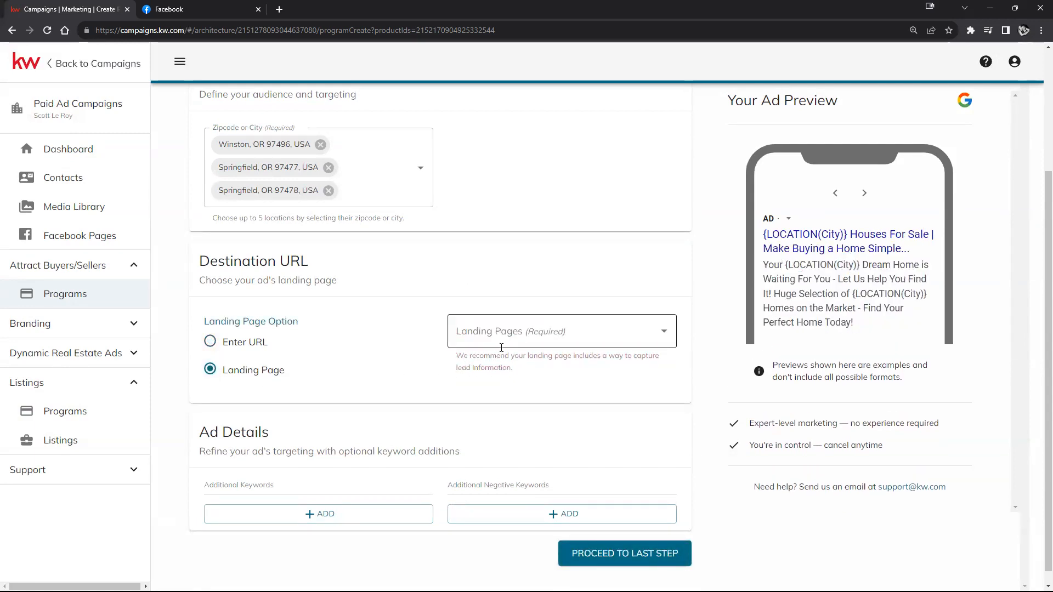
{"action": "scroll", "coordinate": [371, 270], "scroll_direction": "up", "scroll_amount": 1}
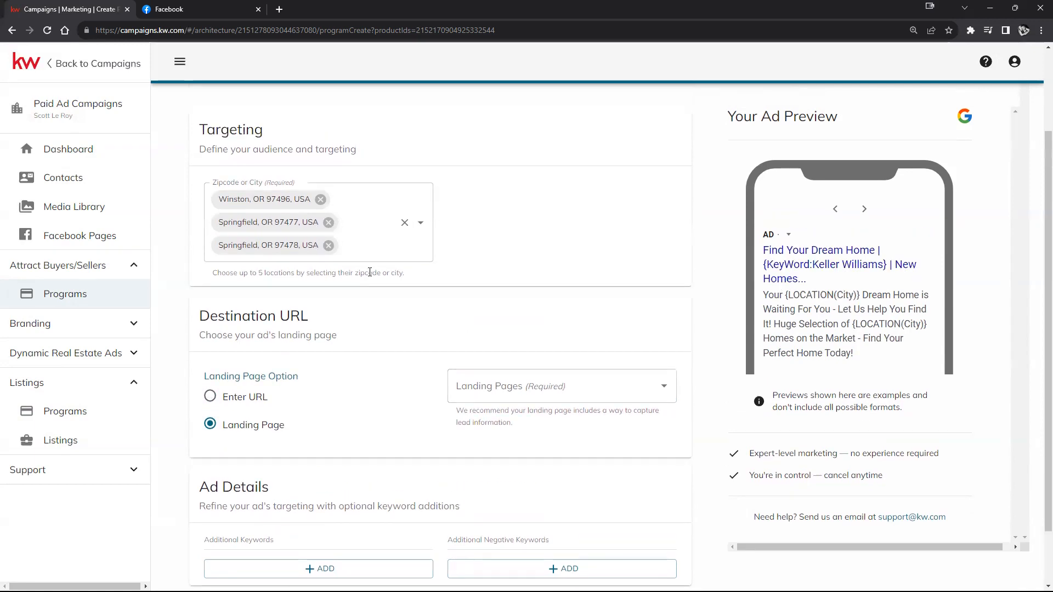
Step: Remove both Springfield locations so only Winston, OR 97496 remains, and glance at the Landing Pages list
{"action": "left_click", "coordinate": [328, 222]}
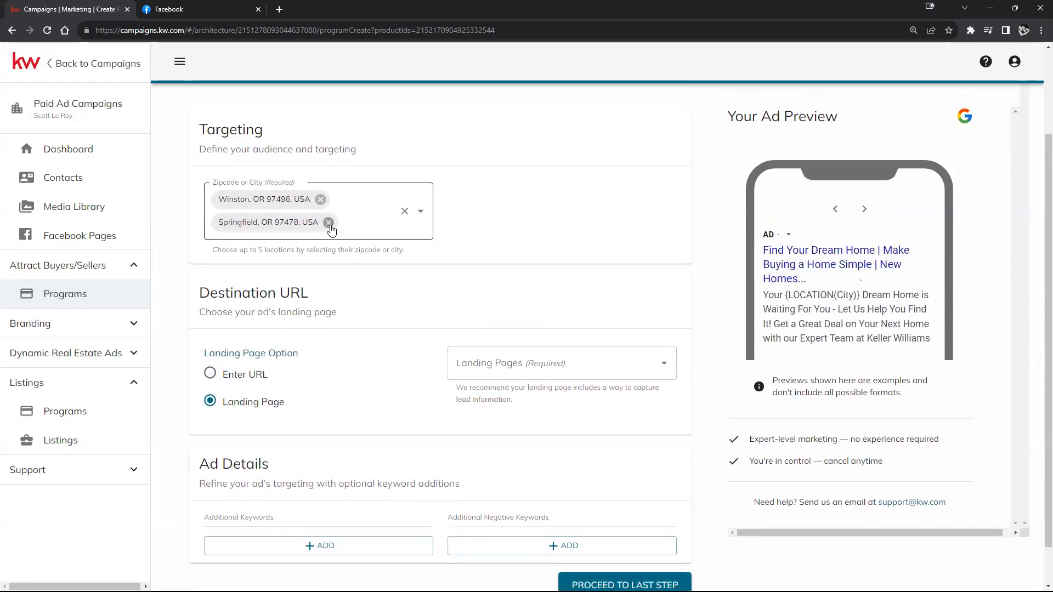
{"action": "left_click", "coordinate": [328, 222]}
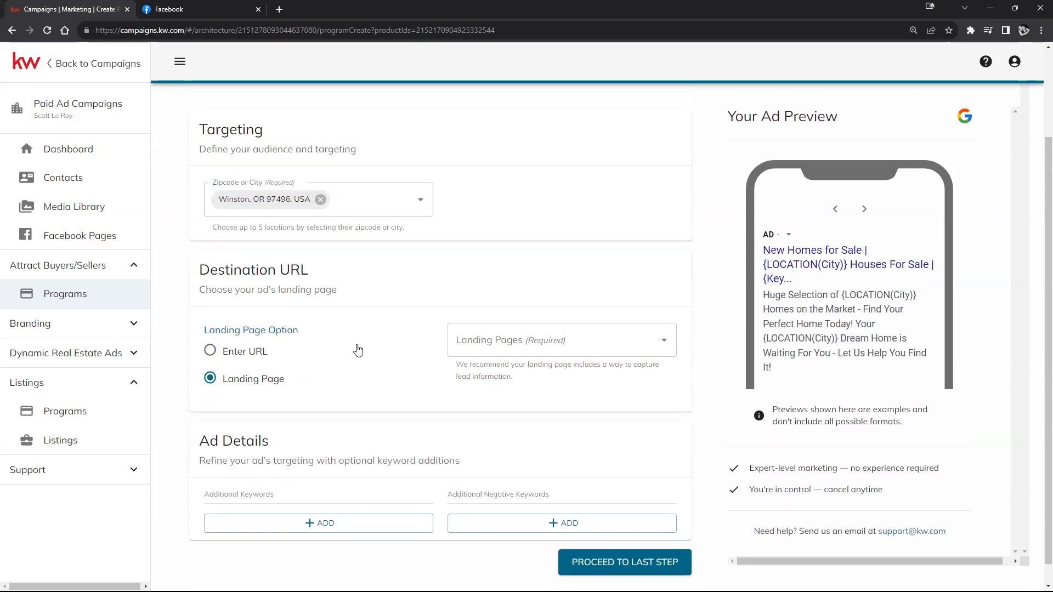
{"action": "left_click", "coordinate": [513, 349]}
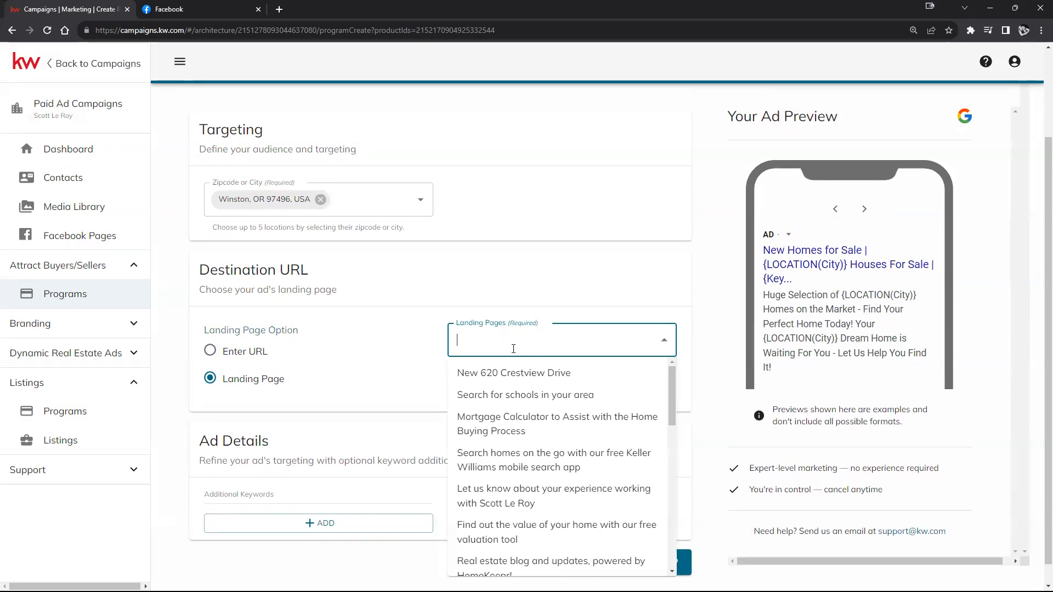
{"action": "left_click", "coordinate": [336, 366]}
{"action": "scroll", "coordinate": [405, 304], "scroll_direction": "up", "scroll_amount": 2}
{"action": "scroll", "coordinate": [521, 293], "scroll_direction": "down", "scroll_amount": 3}
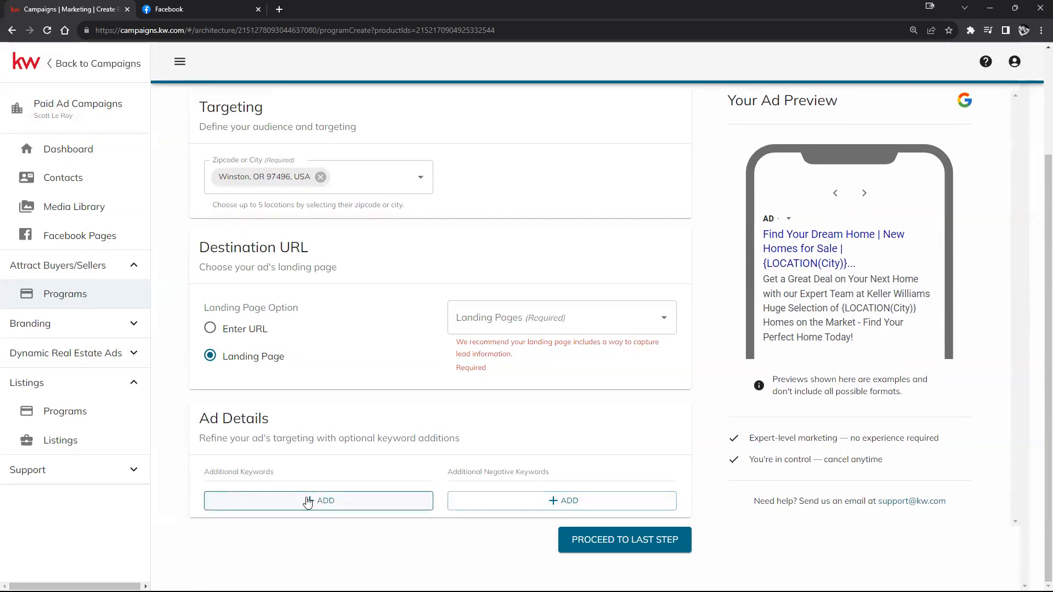
Step: Enter the additional keywords 'Buy, Sell, Winston,'
{"action": "left_click", "coordinate": [404, 500]}
{"action": "left_click", "coordinate": [573, 501]}
{"action": "left_click", "coordinate": [277, 510]}
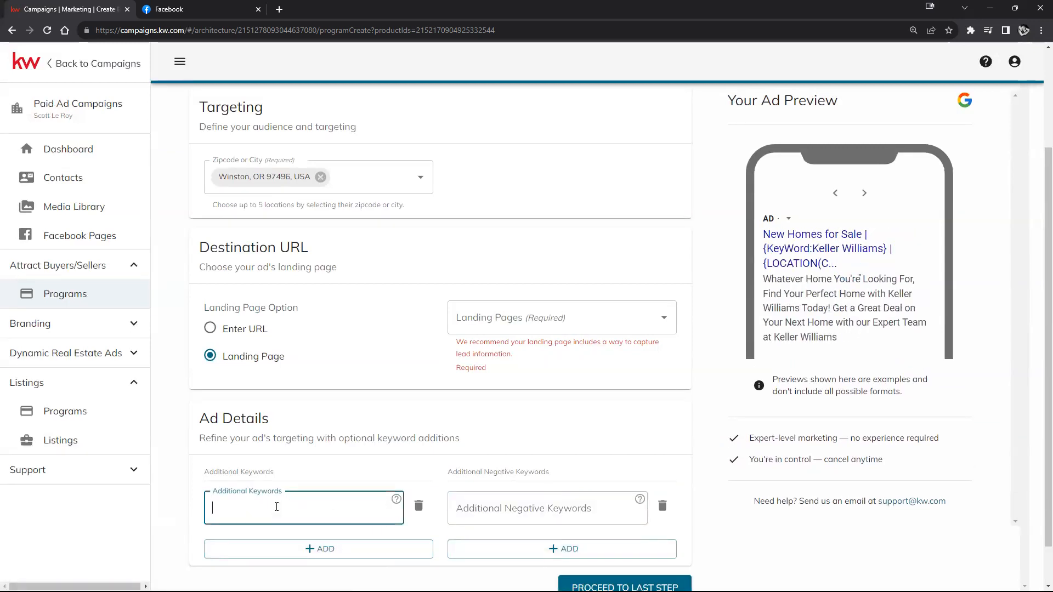
{"action": "type", "text": "Buy"}
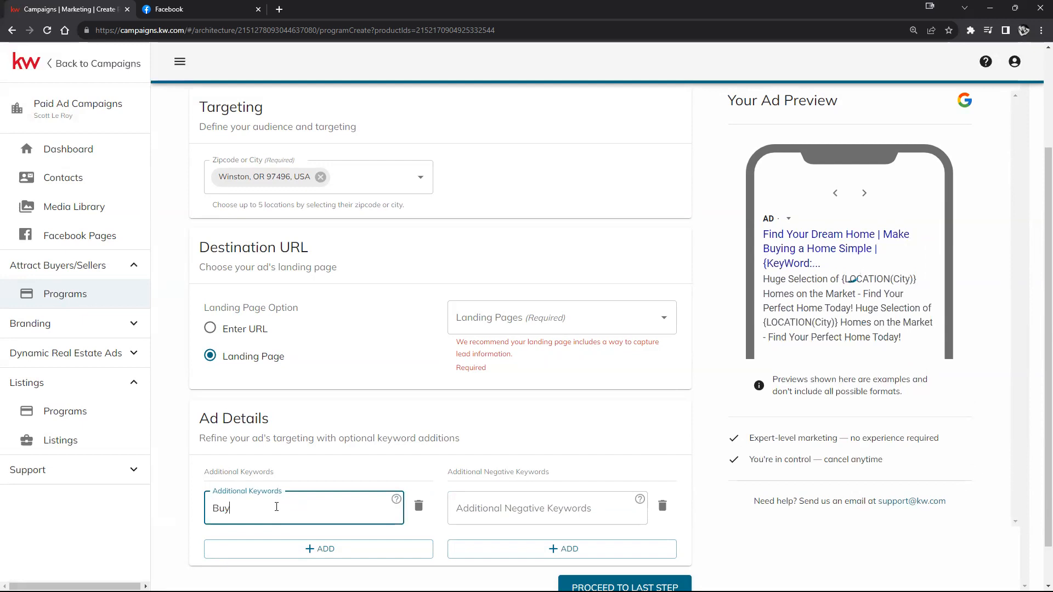
{"action": "key", "text": "BackSpace"}
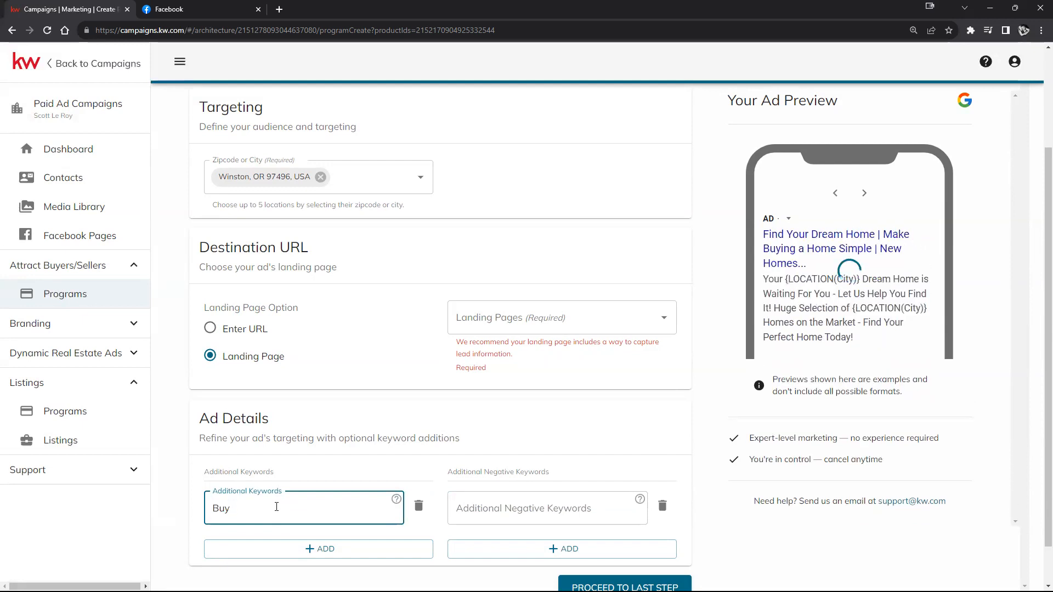
{"action": "type", "text": ", Sell, "}
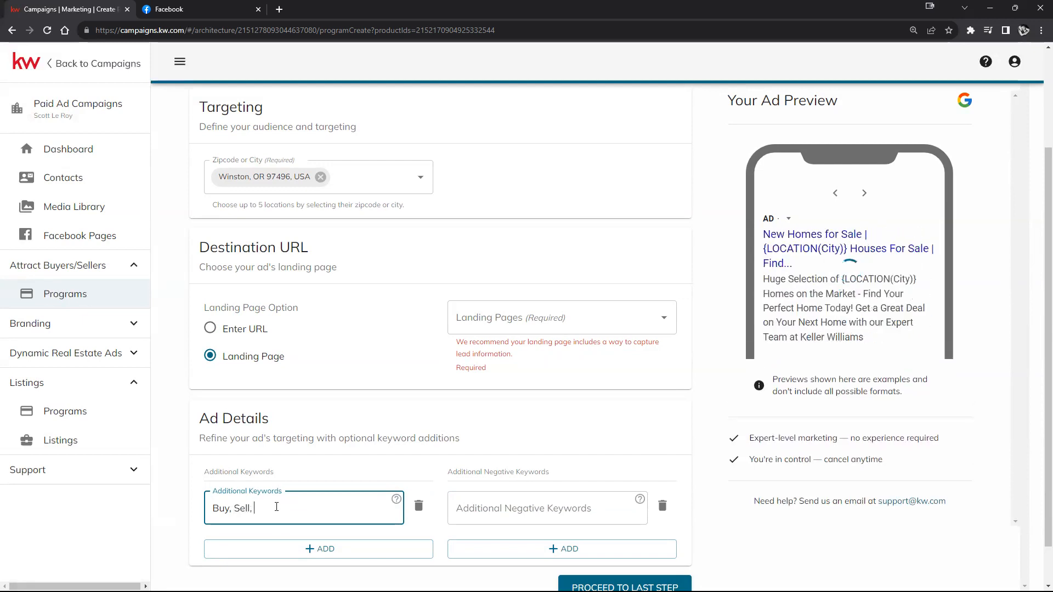
{"action": "type", "text": "Winston,"}
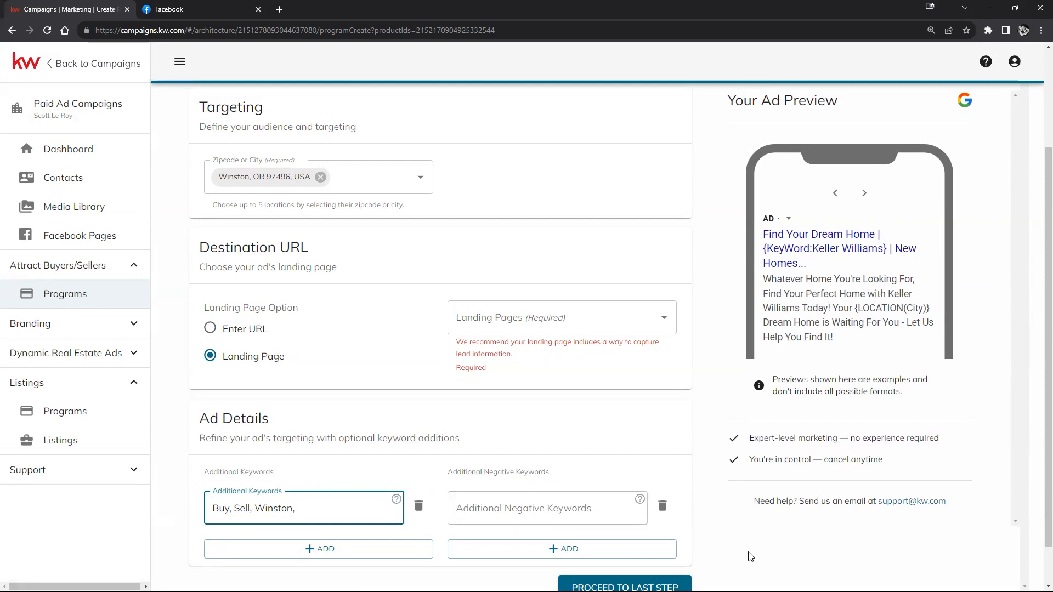
{"action": "scroll", "coordinate": [875, 375], "scroll_direction": "down", "scroll_amount": 1}
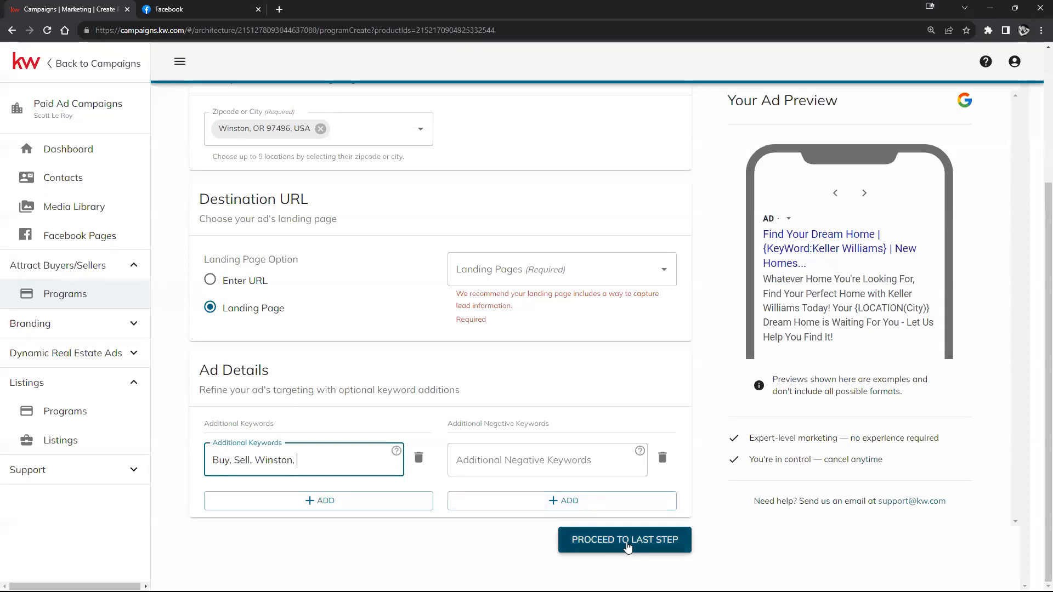
{"action": "left_click", "coordinate": [655, 542]}
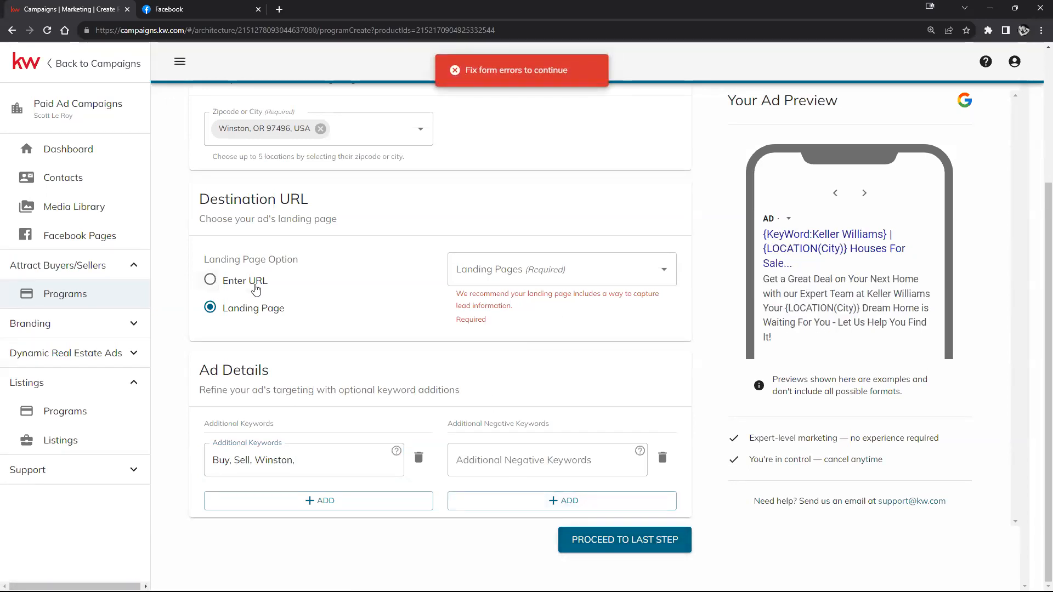
{"action": "left_click", "coordinate": [630, 257]}
{"action": "left_click", "coordinate": [601, 301]}
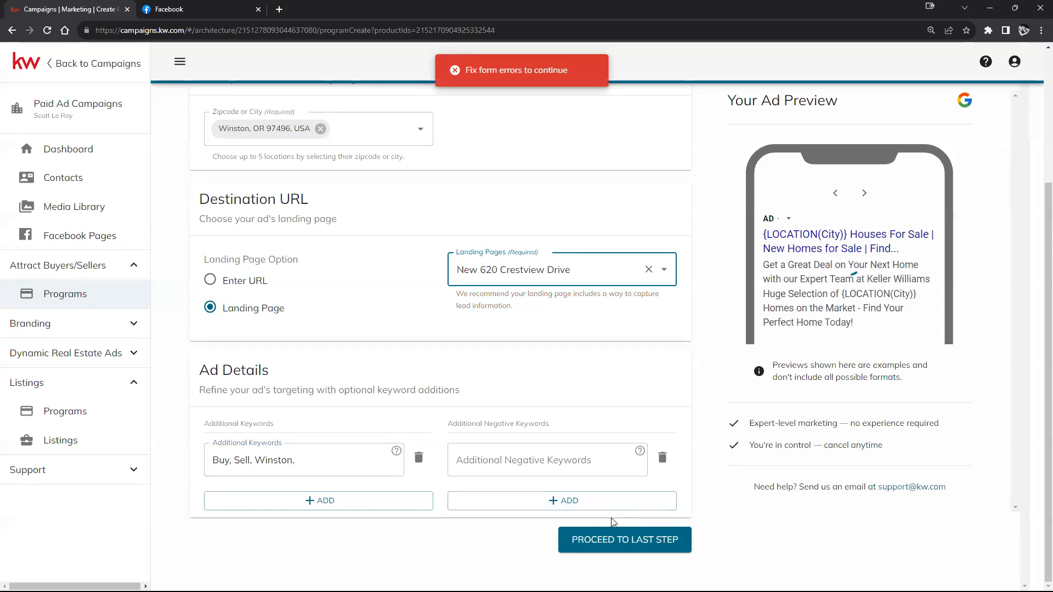
{"action": "left_click", "coordinate": [648, 542]}
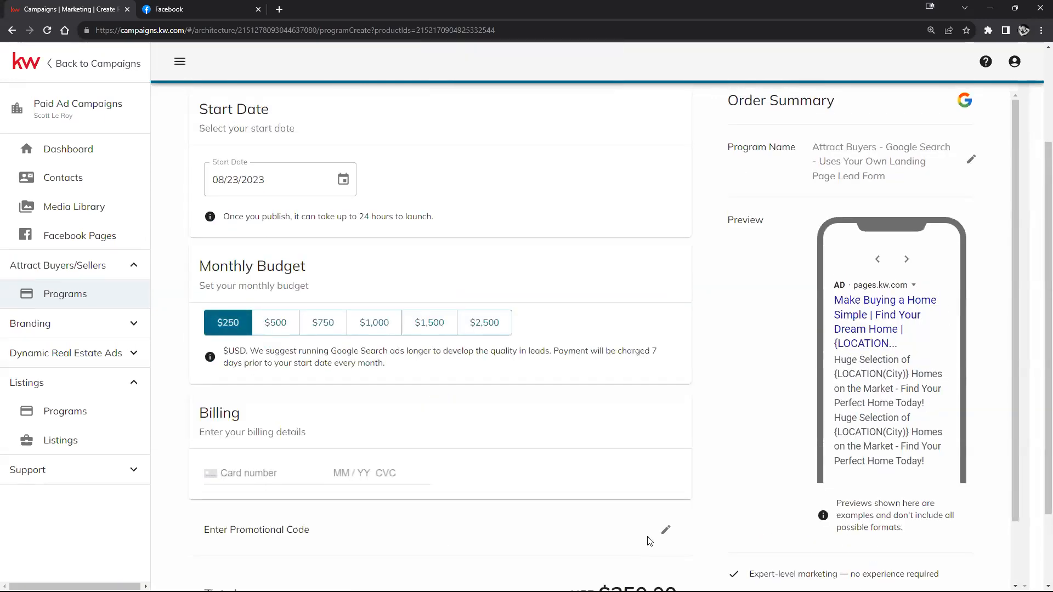
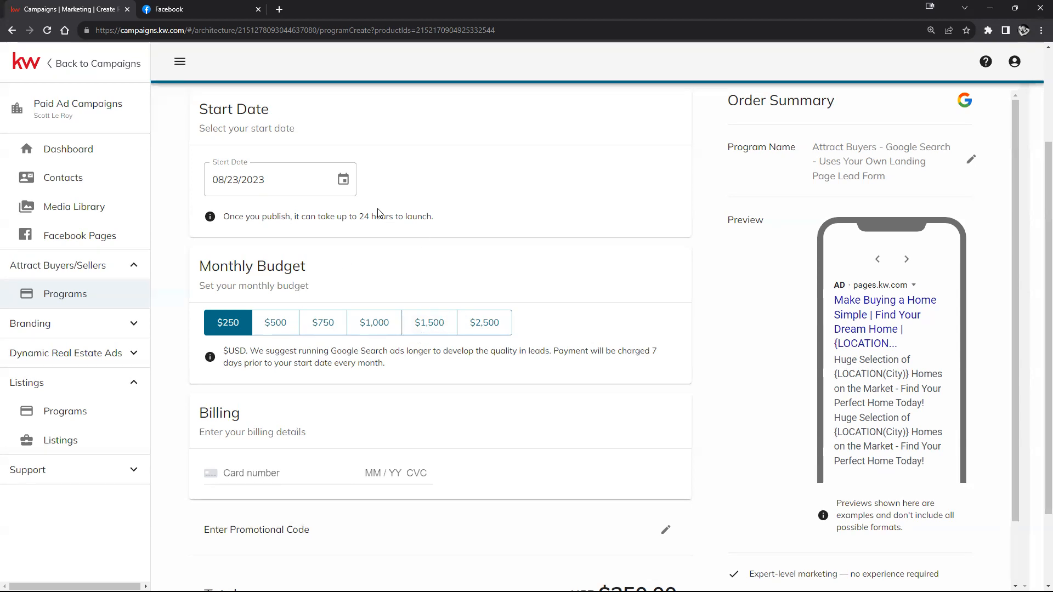
Step: Highlight the 24-hours-to-launch note, then leave and discard the unsaved Google Search order
{"action": "left_click_drag", "start_coordinate": [229, 217], "coordinate": [443, 219]}
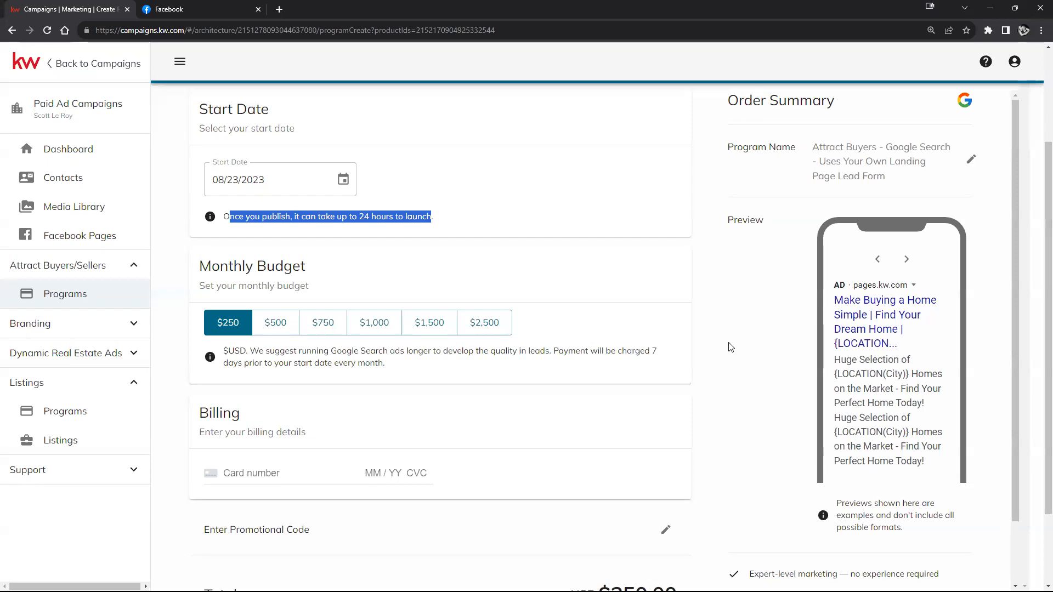
{"action": "scroll", "coordinate": [730, 344], "scroll_direction": "down", "scroll_amount": 2}
{"action": "scroll", "coordinate": [603, 394], "scroll_direction": "down", "scroll_amount": 2}
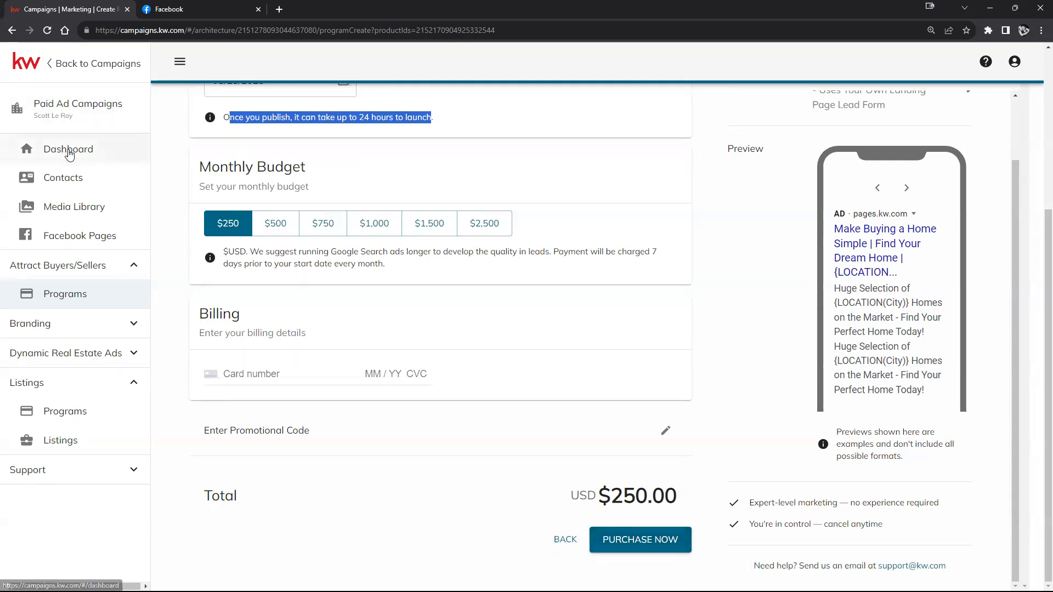
{"action": "left_click", "coordinate": [69, 152]}
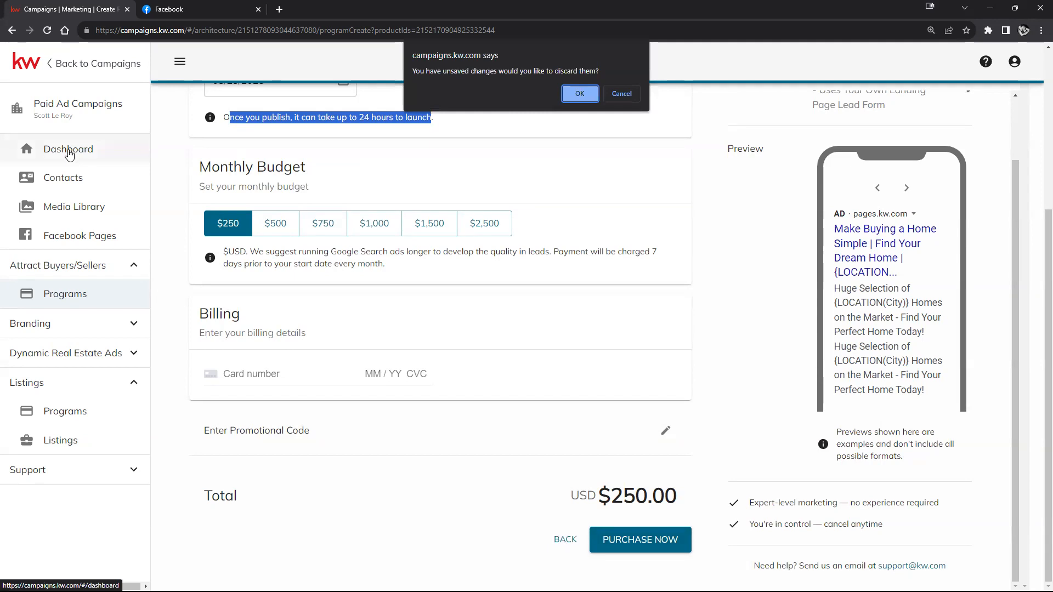
{"action": "left_click", "coordinate": [580, 93]}
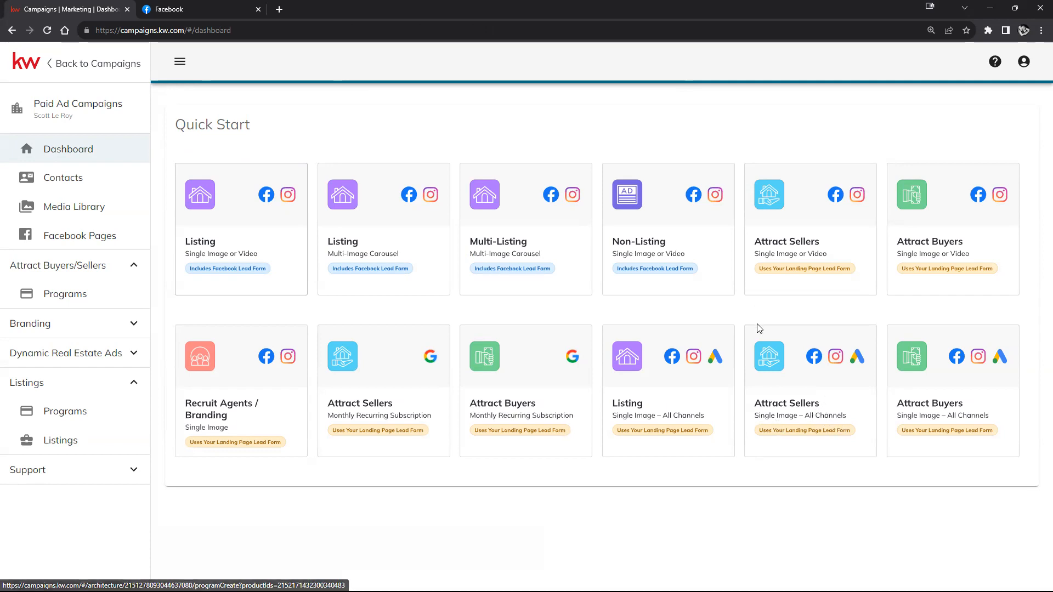
Step: Open the Attract Sellers – All Available Channels form, prefilled with headline 'List Your Home Today.'
{"action": "left_click", "coordinate": [829, 389]}
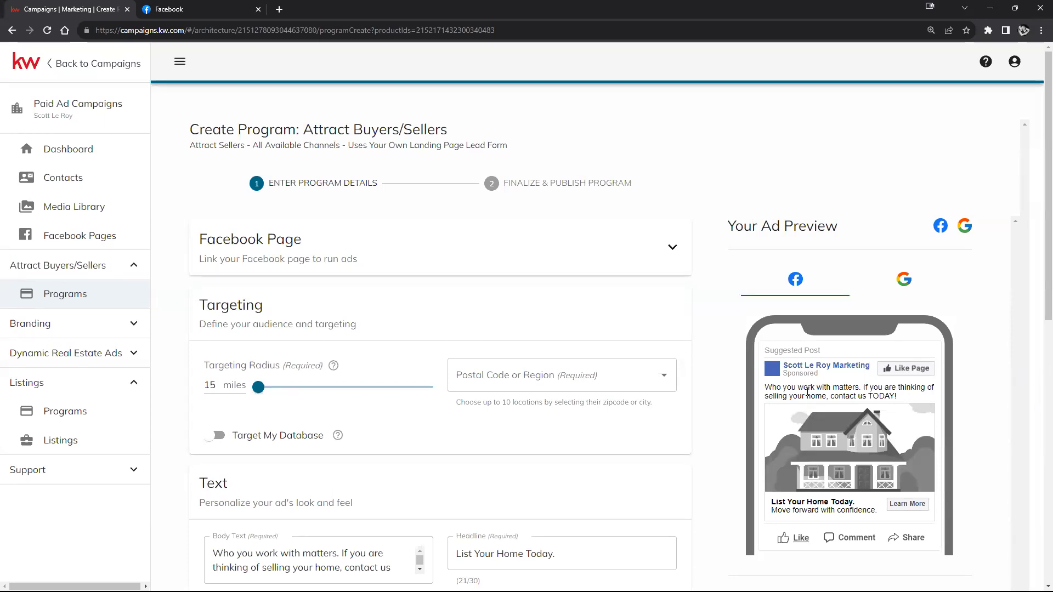
{"action": "scroll", "coordinate": [815, 368], "scroll_direction": "down", "scroll_amount": 8}
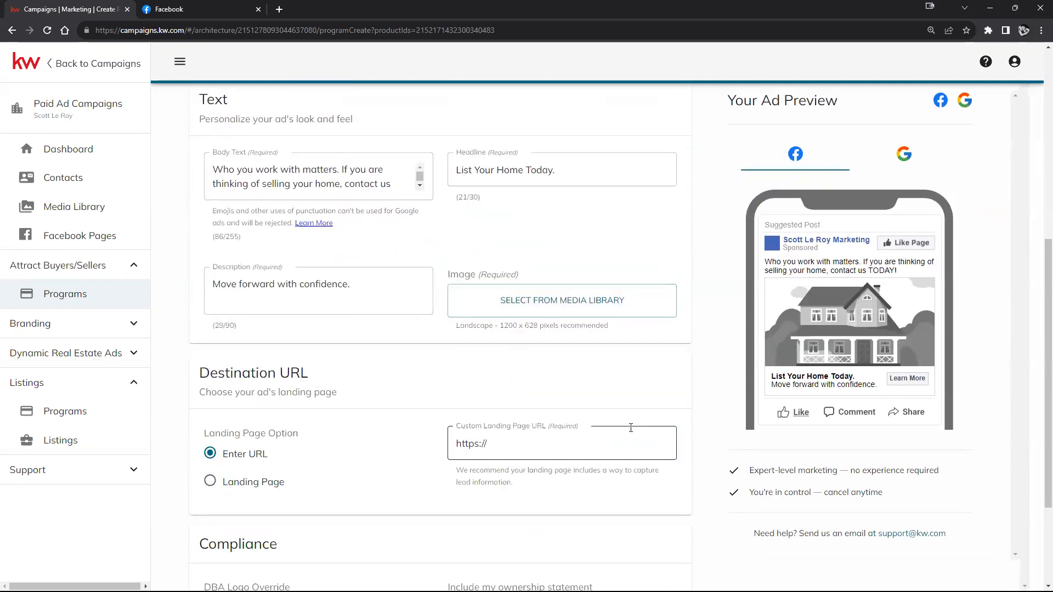
{"action": "scroll", "coordinate": [631, 429], "scroll_direction": "down", "scroll_amount": 2}
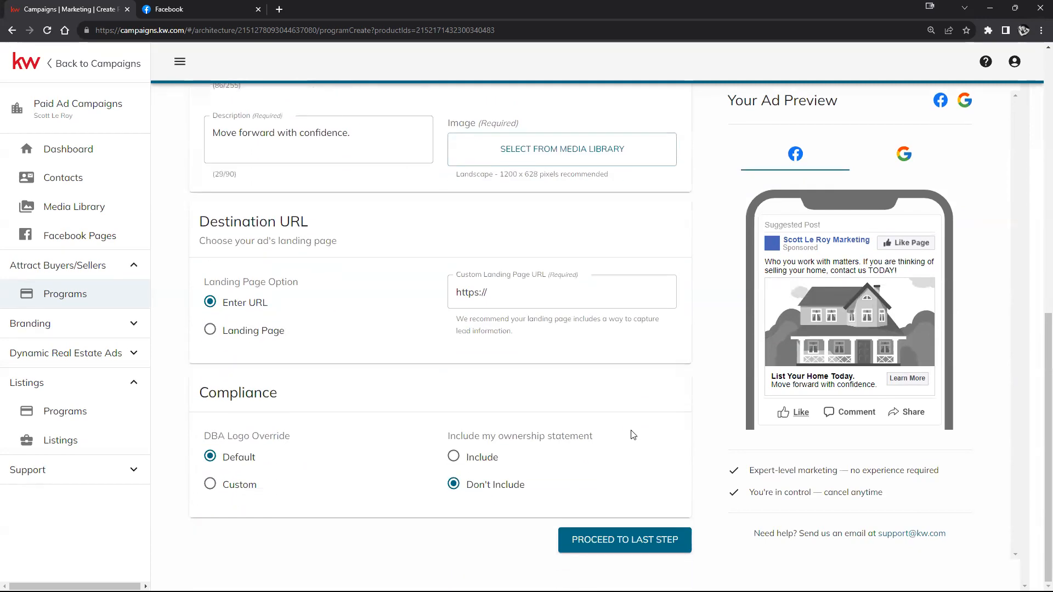
{"action": "scroll", "coordinate": [633, 435], "scroll_direction": "up", "scroll_amount": 6}
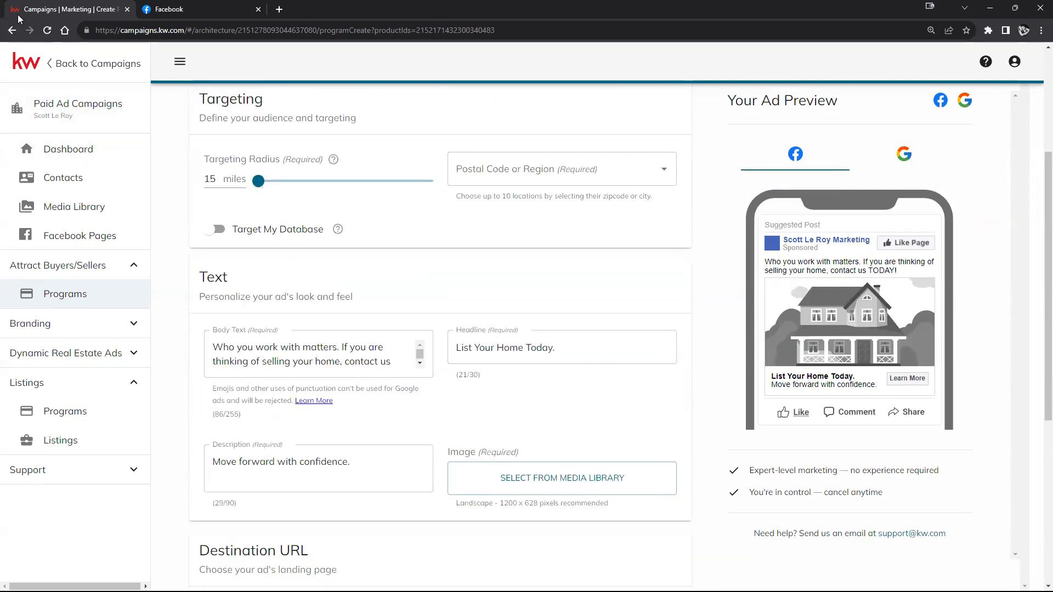
{"action": "left_click", "coordinate": [11, 31]}
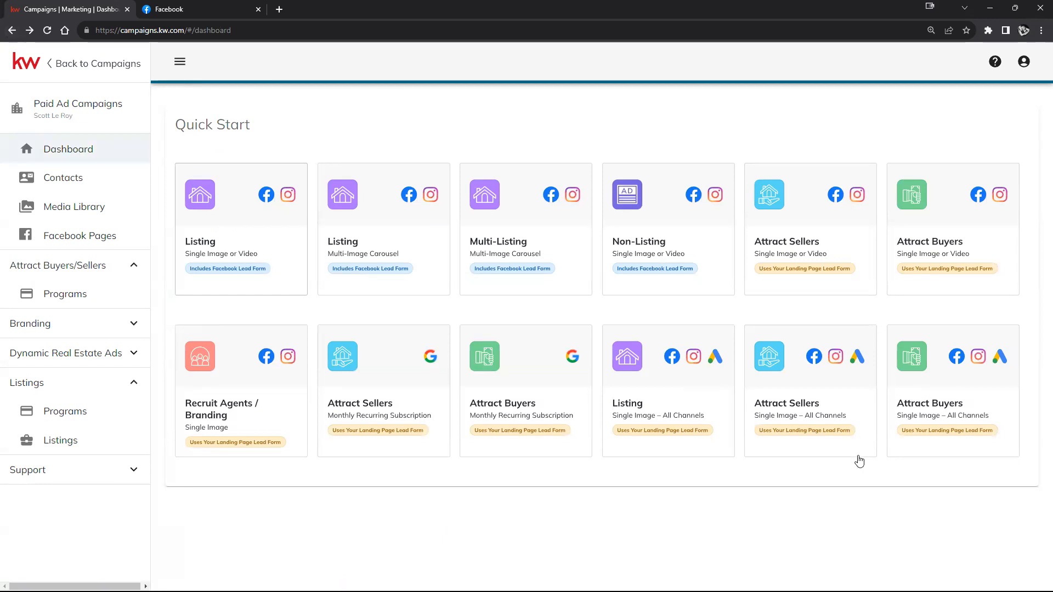
{"action": "left_click", "coordinate": [836, 392]}
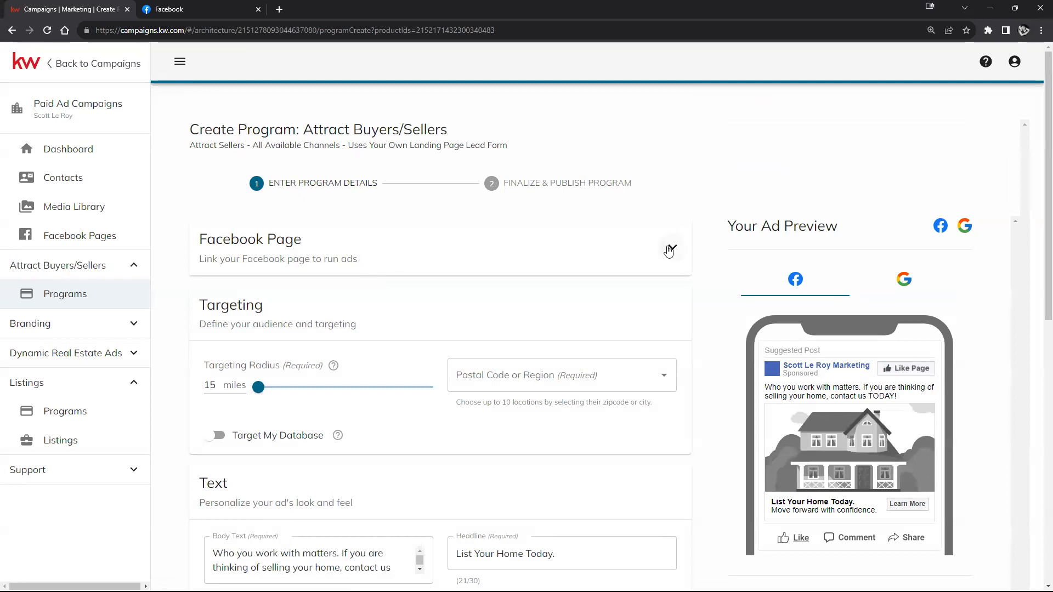
Step: Preview how the Attract Sellers ad looks on Google
{"action": "scroll", "coordinate": [773, 291], "scroll_direction": "down", "scroll_amount": 2}
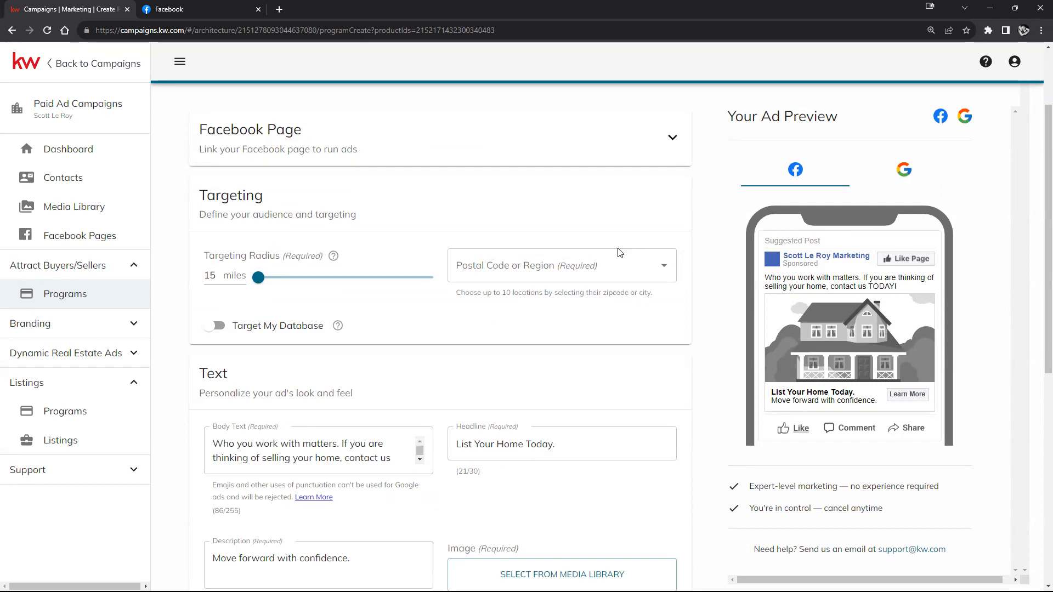
{"action": "scroll", "coordinate": [584, 228], "scroll_direction": "down", "scroll_amount": 5}
{"action": "scroll", "coordinate": [567, 260], "scroll_direction": "up", "scroll_amount": 6}
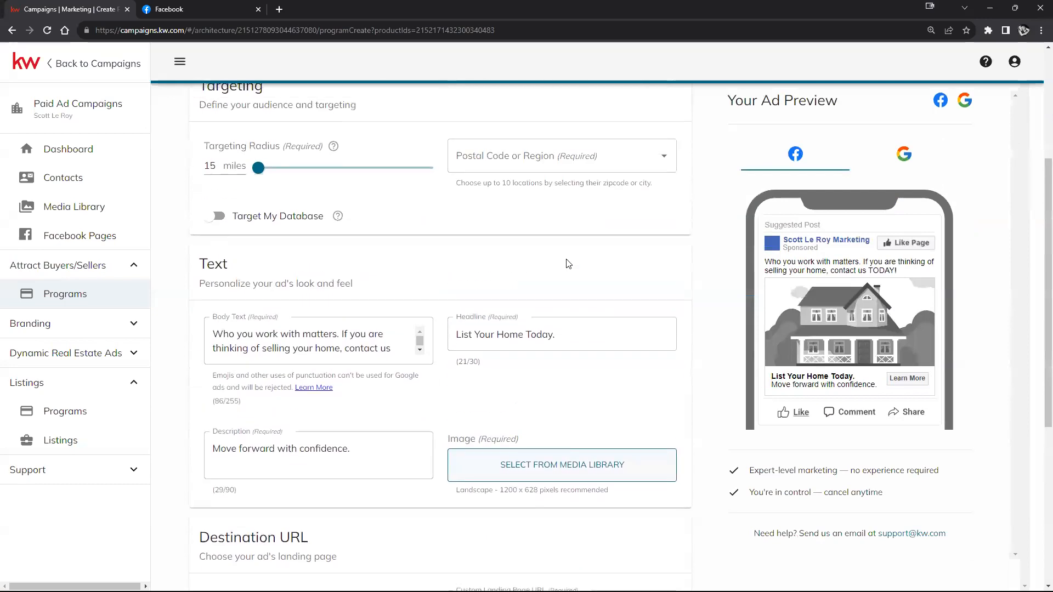
{"action": "left_click", "coordinate": [889, 230]}
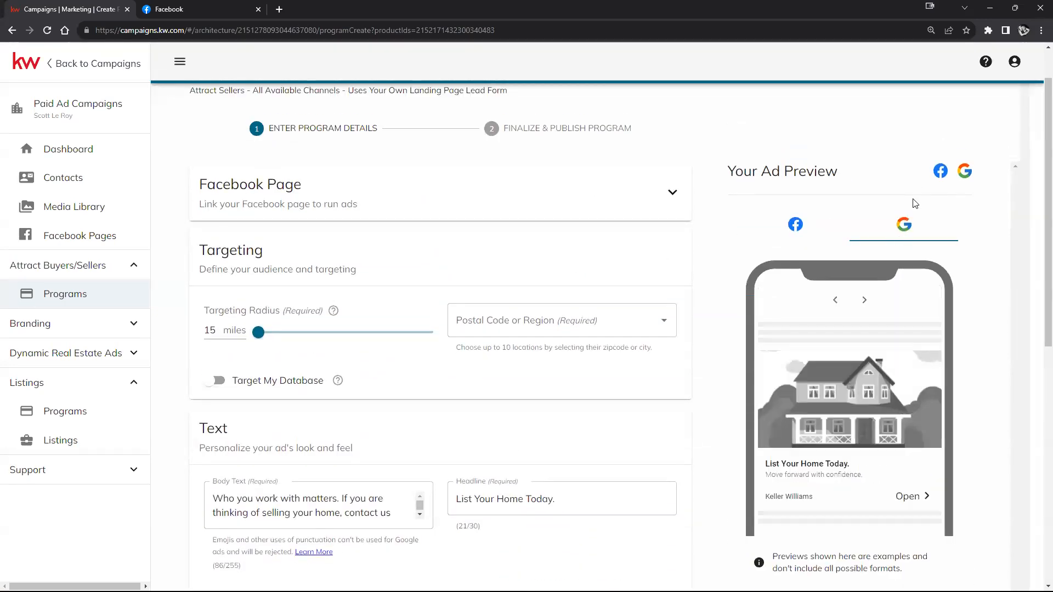
{"action": "scroll", "coordinate": [857, 350], "scroll_direction": "down", "scroll_amount": 1}
{"action": "scroll", "coordinate": [858, 350], "scroll_direction": "down", "scroll_amount": 1}
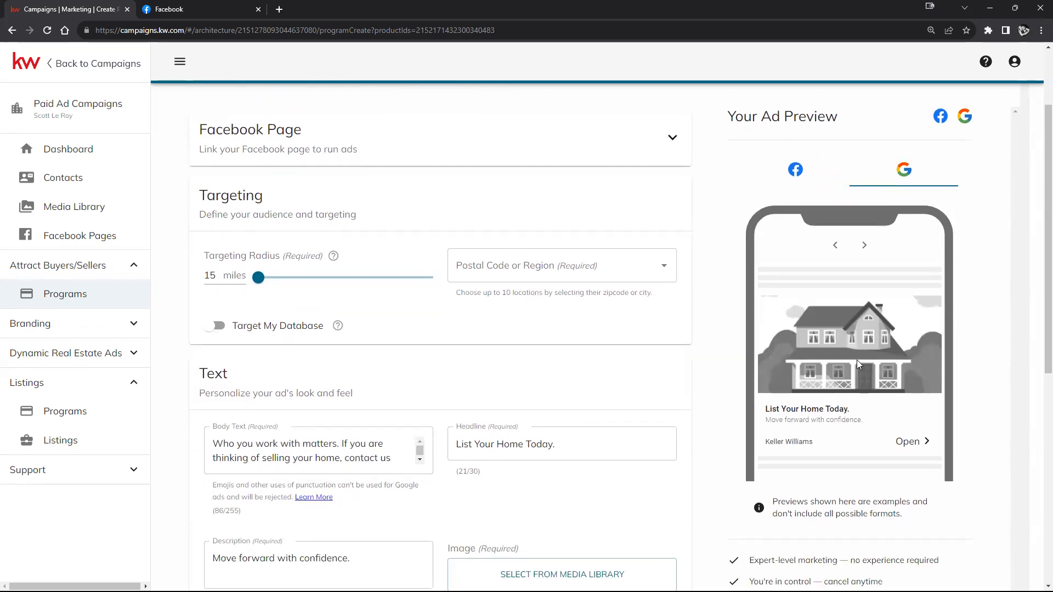
{"action": "scroll", "coordinate": [472, 278], "scroll_direction": "up", "scroll_amount": 1}
{"action": "scroll", "coordinate": [472, 278], "scroll_direction": "up", "scroll_amount": 2}
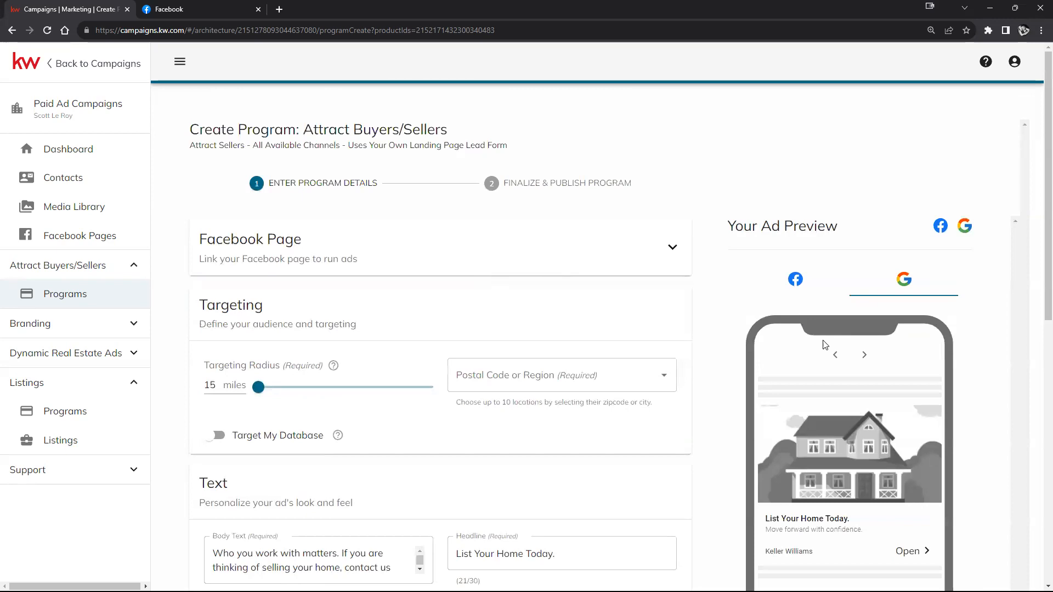
{"action": "scroll", "coordinate": [483, 280], "scroll_direction": "down", "scroll_amount": 3}
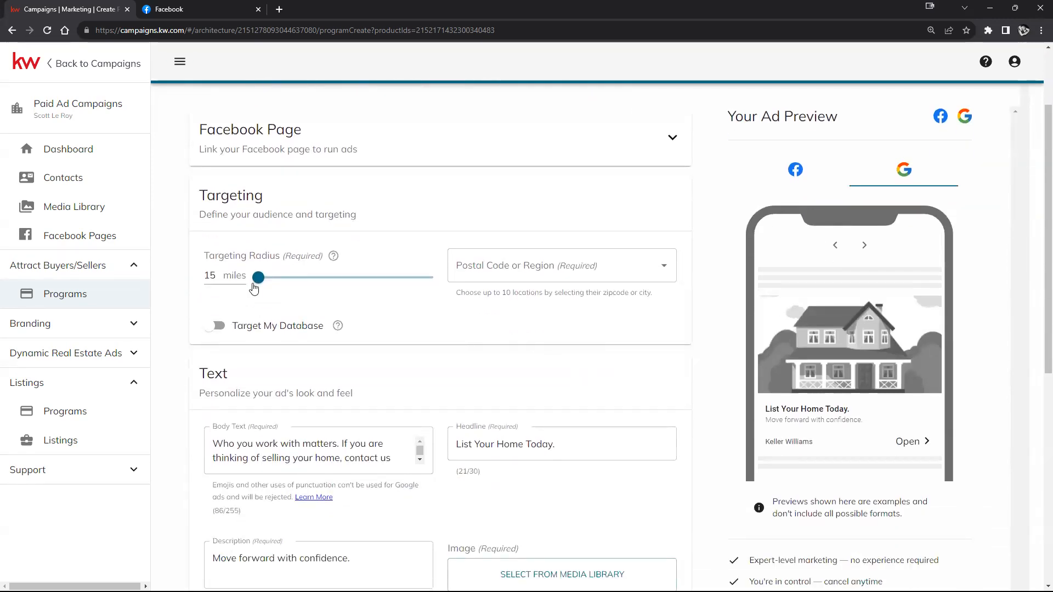
Step: Toggle Target My Database on and back off, then open the media library
{"action": "left_click", "coordinate": [218, 326]}
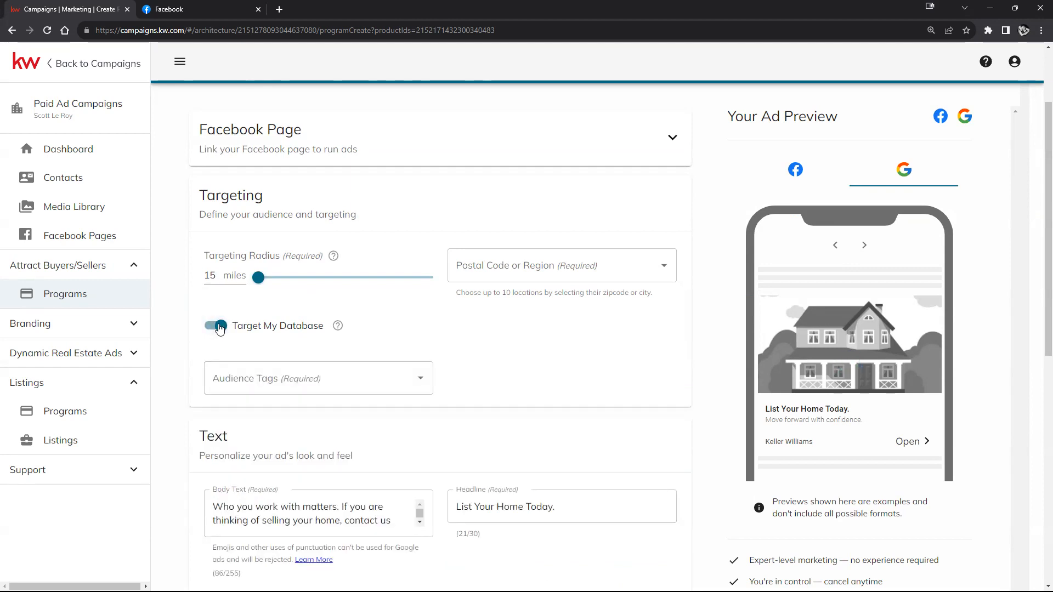
{"action": "left_click", "coordinate": [219, 326]}
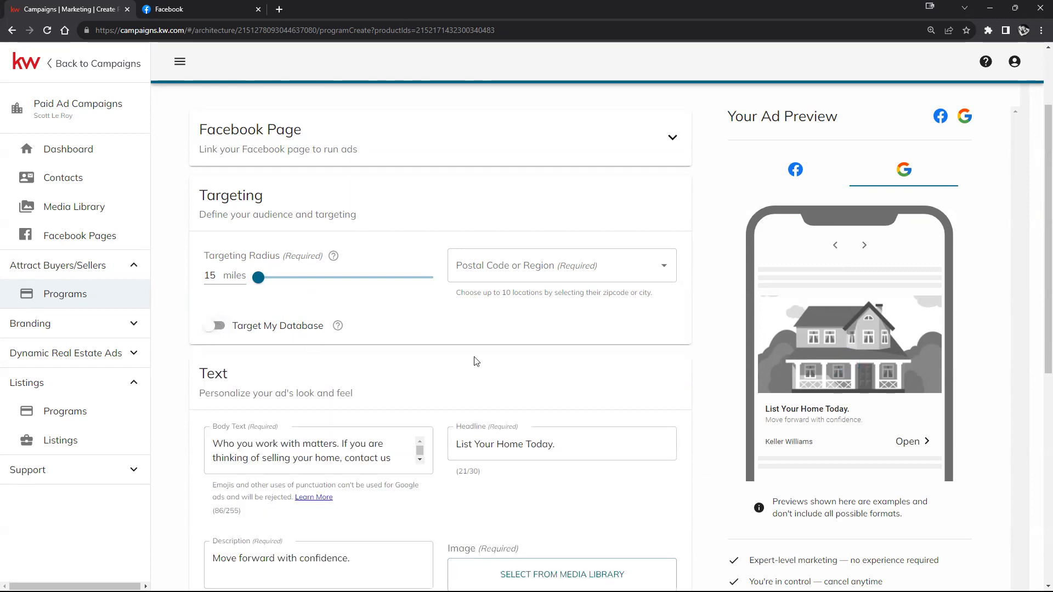
{"action": "scroll", "coordinate": [476, 361], "scroll_direction": "down", "scroll_amount": 3}
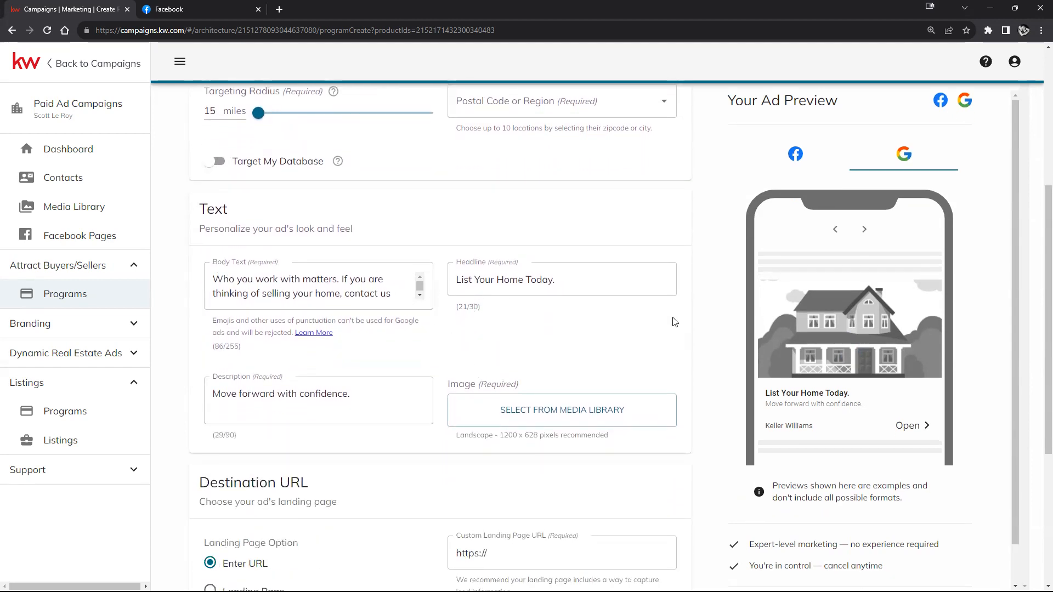
{"action": "left_click", "coordinate": [548, 408]}
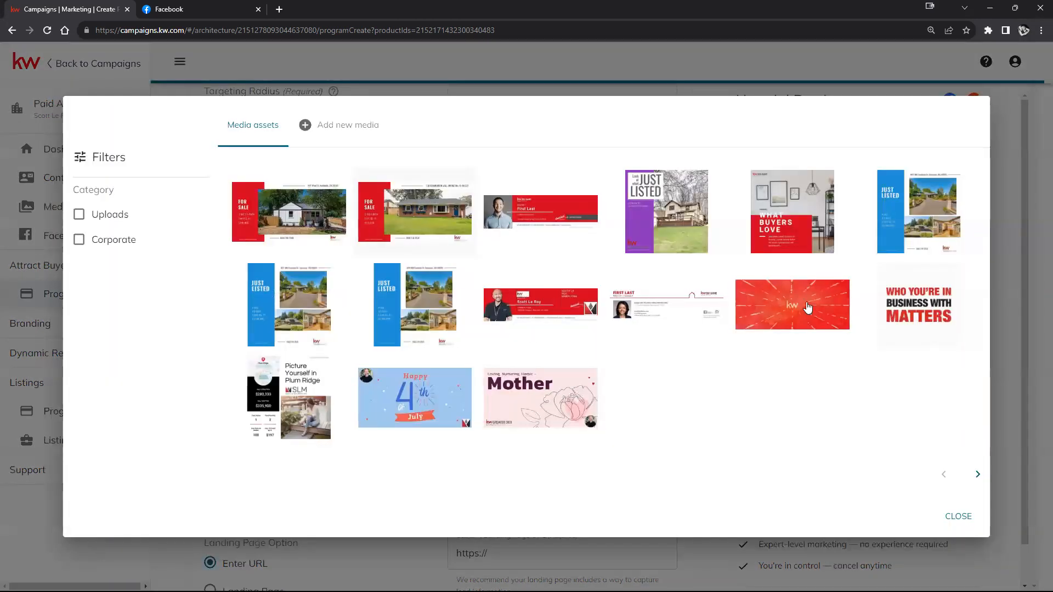
Step: Use the For Sale red-brick house picture as the ad image and return to the Description field
{"action": "left_click", "coordinate": [433, 222]}
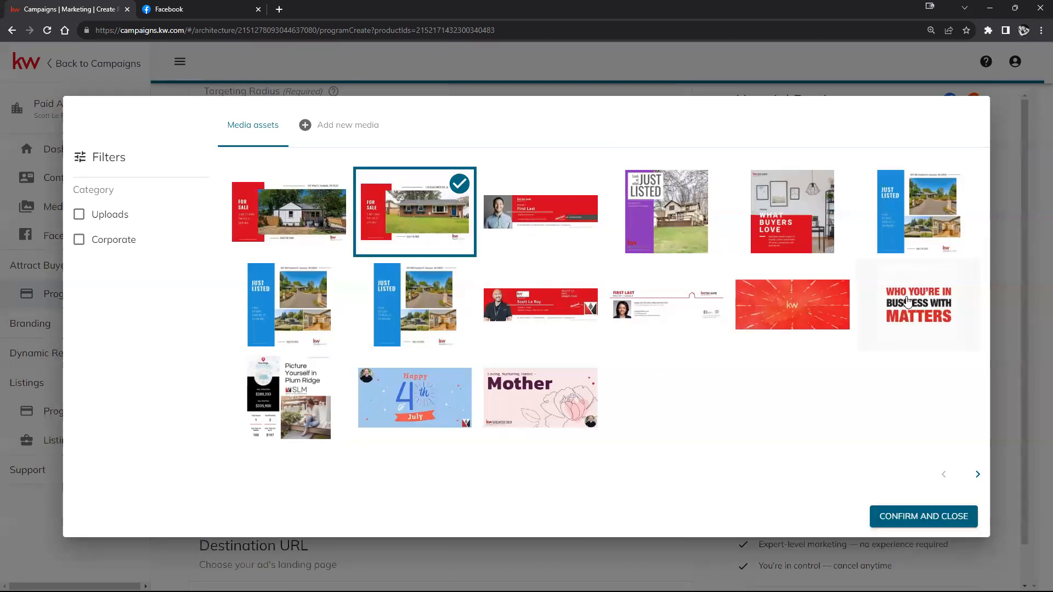
{"action": "left_click", "coordinate": [901, 507]}
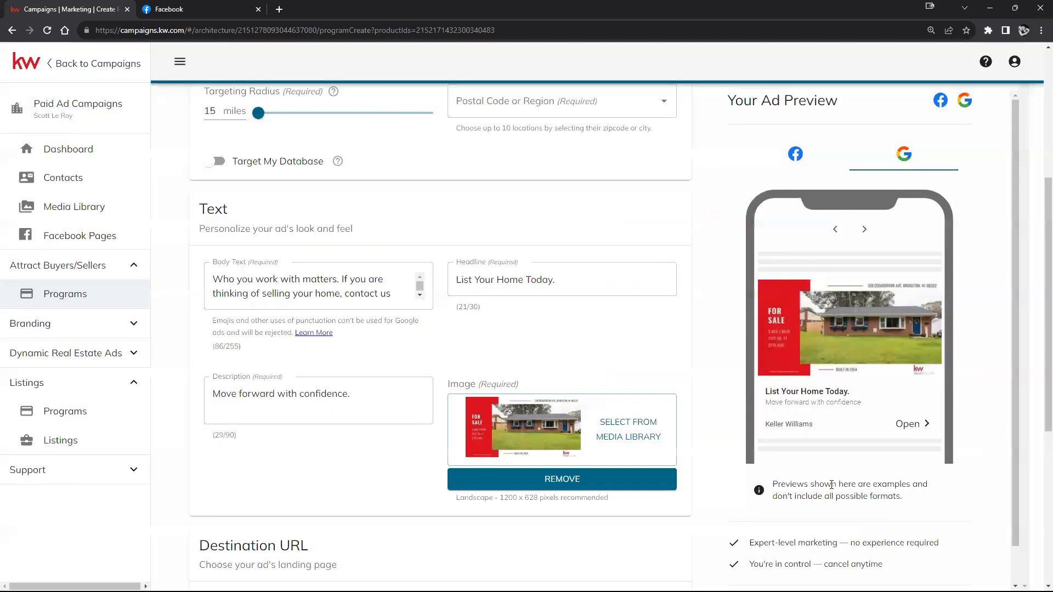
{"action": "left_click", "coordinate": [366, 397]}
{"action": "scroll", "coordinate": [995, 336], "scroll_direction": "down", "scroll_amount": 1}
{"action": "scroll", "coordinate": [477, 416], "scroll_direction": "down", "scroll_amount": 3}
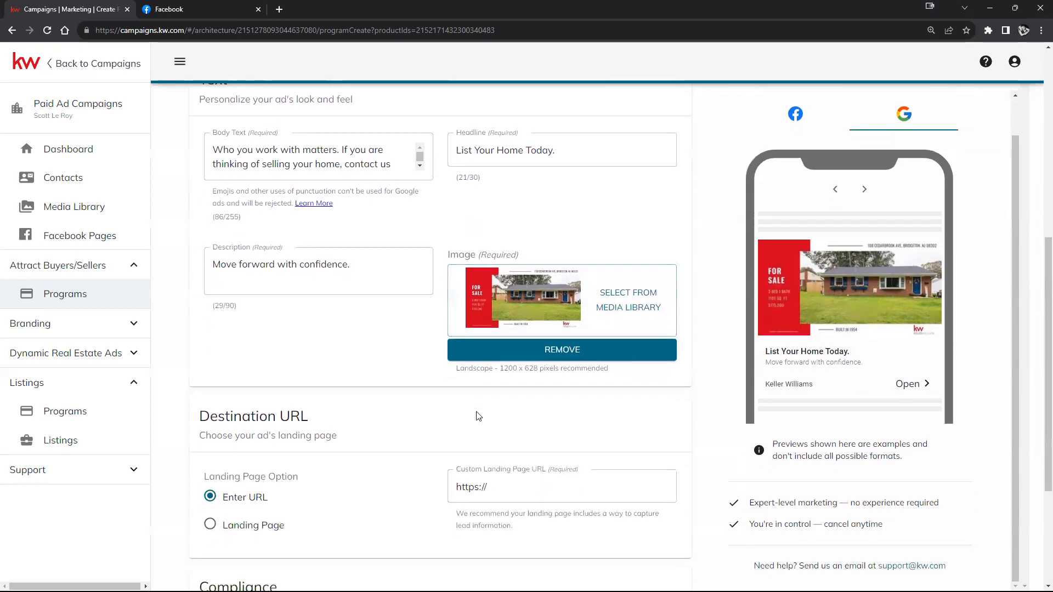
{"action": "scroll", "coordinate": [420, 428], "scroll_direction": "down", "scroll_amount": 3}
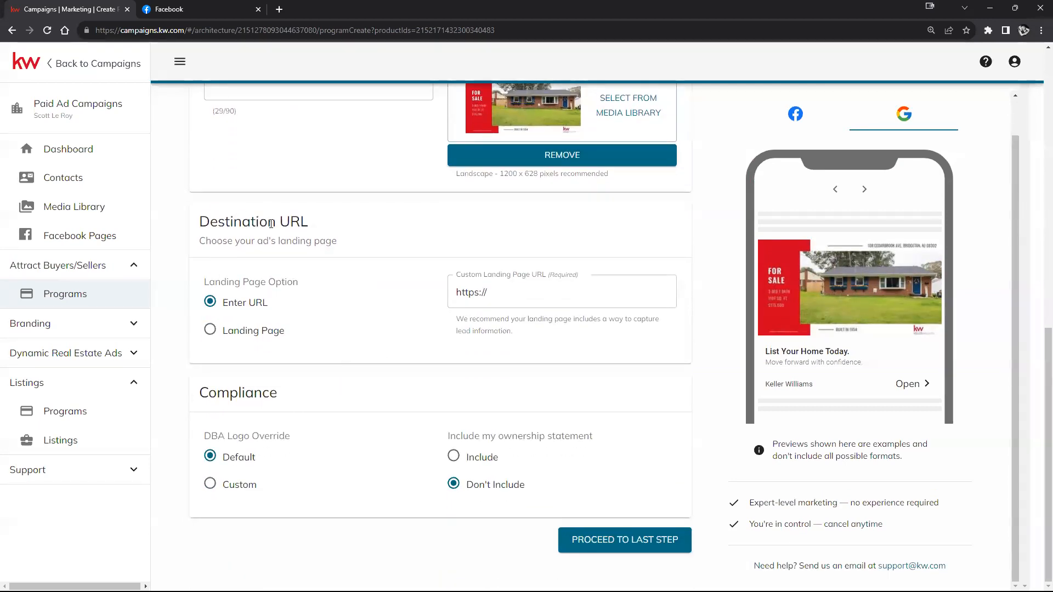
{"action": "left_click", "coordinate": [217, 332]}
{"action": "left_click", "coordinate": [549, 291]}
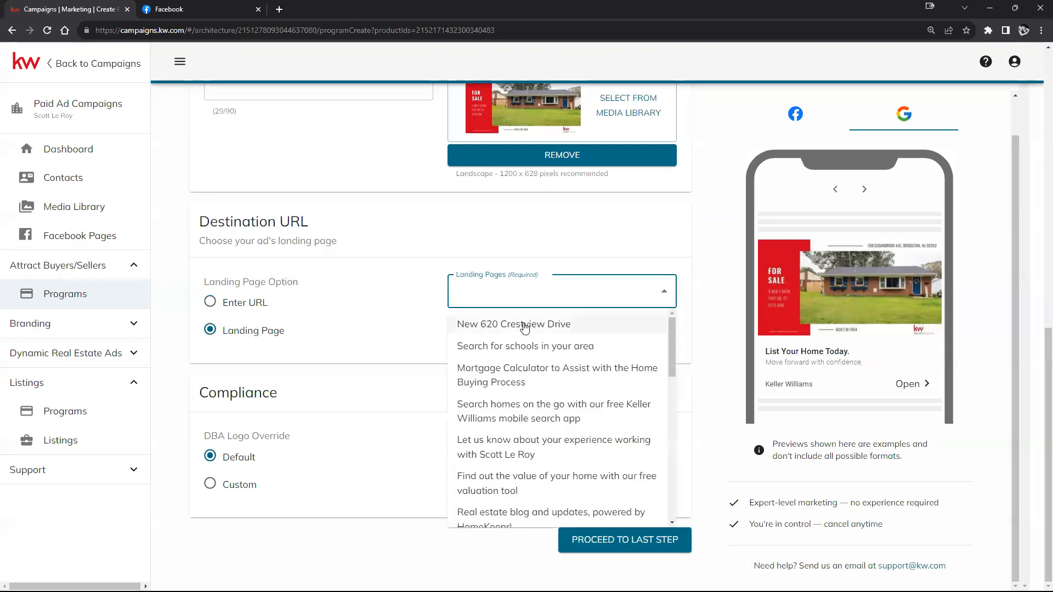
{"action": "left_click", "coordinate": [518, 323]}
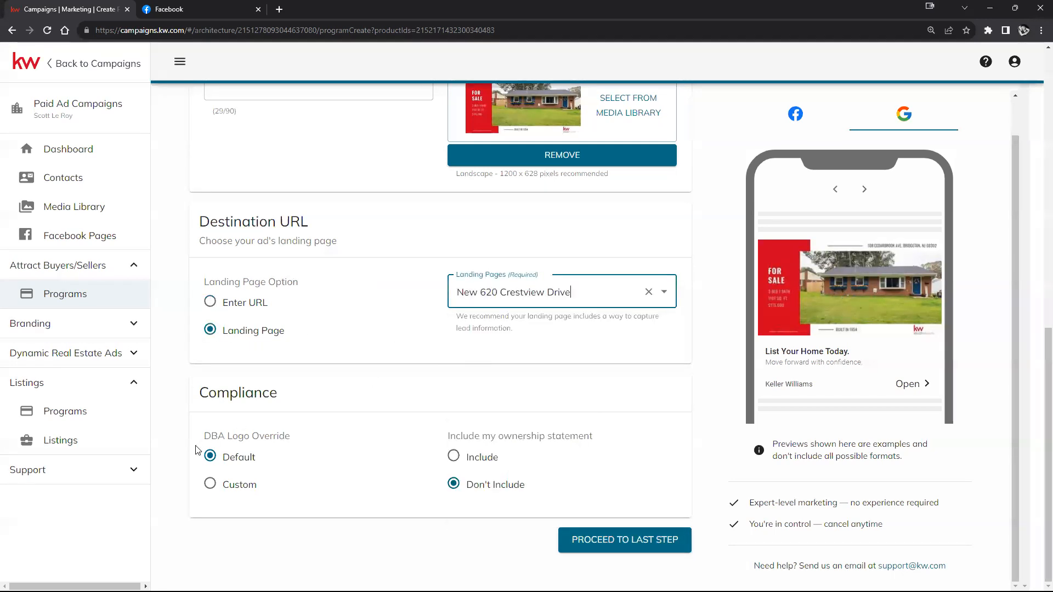
{"action": "left_click", "coordinate": [608, 549]}
Step: Target postal code 97496 (Winston, OR) and continue to the finalize step
{"action": "left_click", "coordinate": [601, 368]}
{"action": "type", "text": "9"}
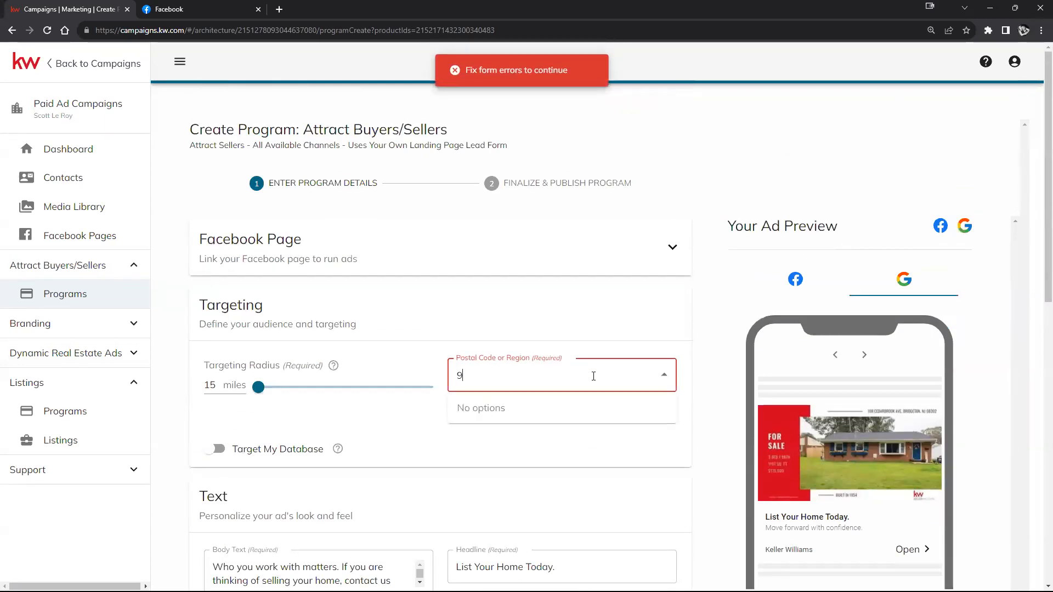
{"action": "type", "text": "7496"}
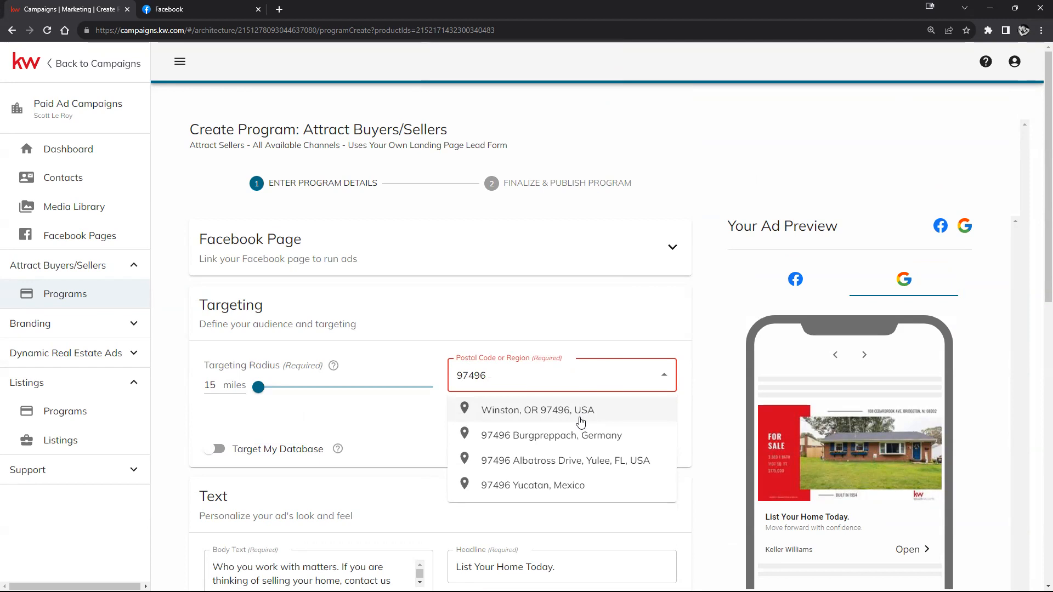
{"action": "left_click", "coordinate": [581, 422]}
{"action": "scroll", "coordinate": [603, 439], "scroll_direction": "down", "scroll_amount": 10}
{"action": "left_click", "coordinate": [588, 538]}
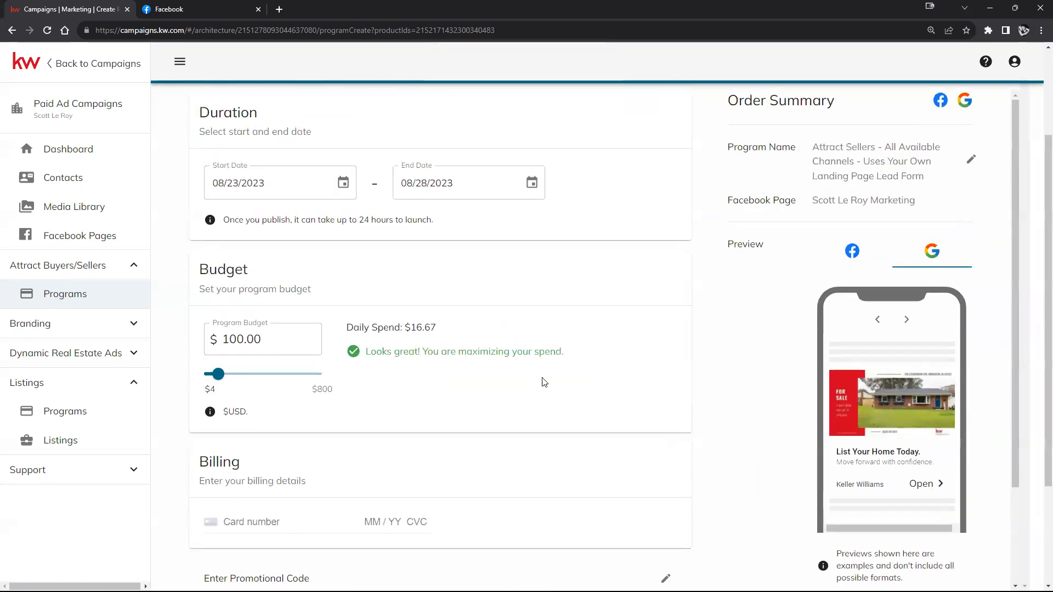
Step: Check the 08/28/2023 end date and change the program budget from 100.00 to 10.00
{"action": "scroll", "coordinate": [395, 428], "scroll_direction": "up", "scroll_amount": 1}
{"action": "left_click", "coordinate": [437, 233]}
{"action": "scroll", "coordinate": [564, 311], "scroll_direction": "down", "scroll_amount": 4}
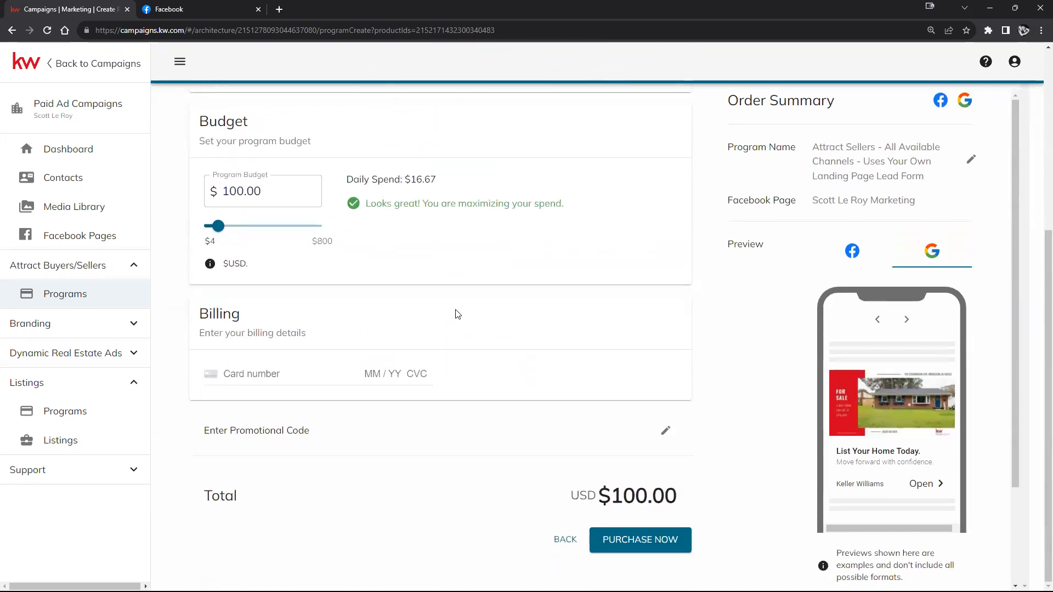
{"action": "scroll", "coordinate": [517, 369], "scroll_direction": "up", "scroll_amount": 1}
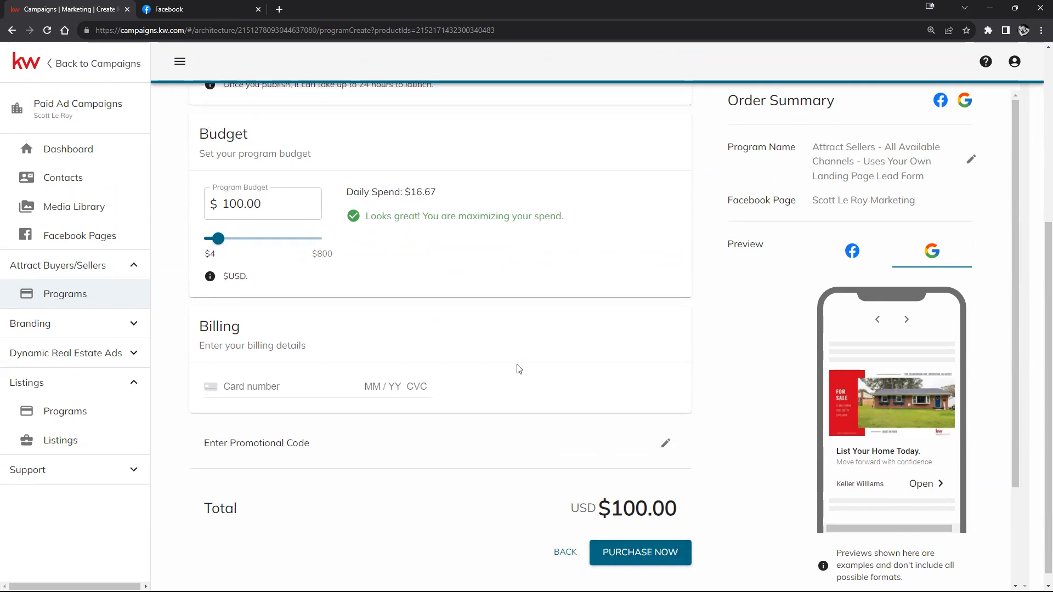
{"action": "double_click", "coordinate": [252, 254]}
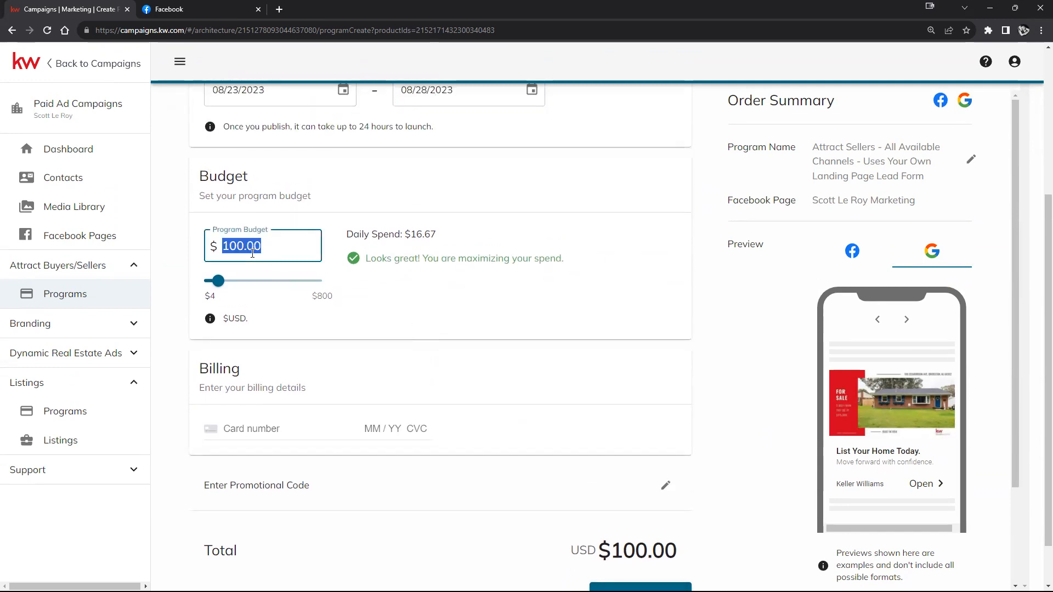
{"action": "type", "text": "10.00"}
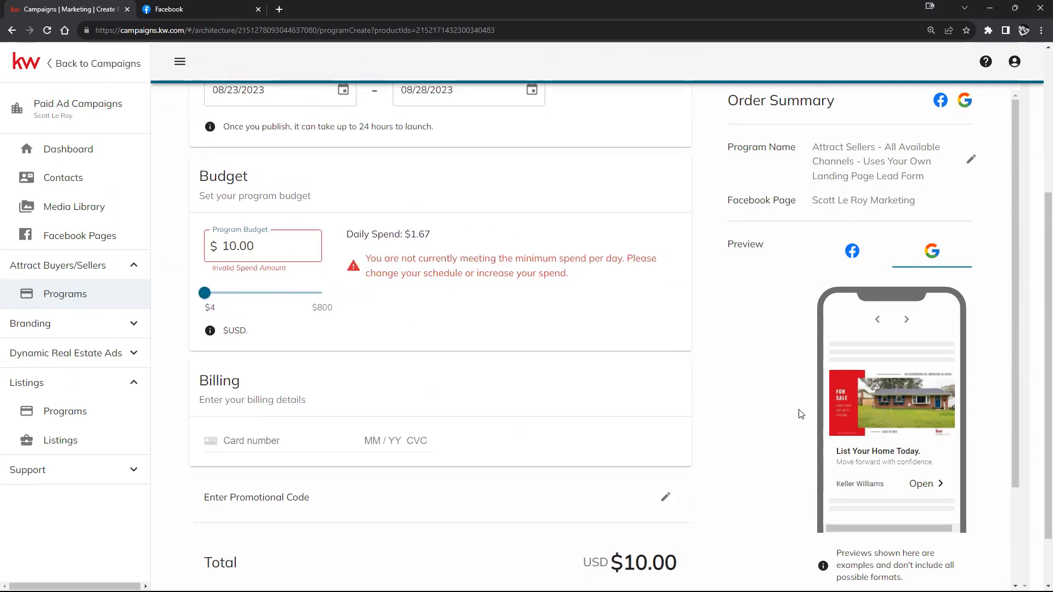
{"action": "scroll", "coordinate": [696, 389], "scroll_direction": "down", "scroll_amount": 1}
{"action": "scroll", "coordinate": [706, 390], "scroll_direction": "up", "scroll_amount": 5}
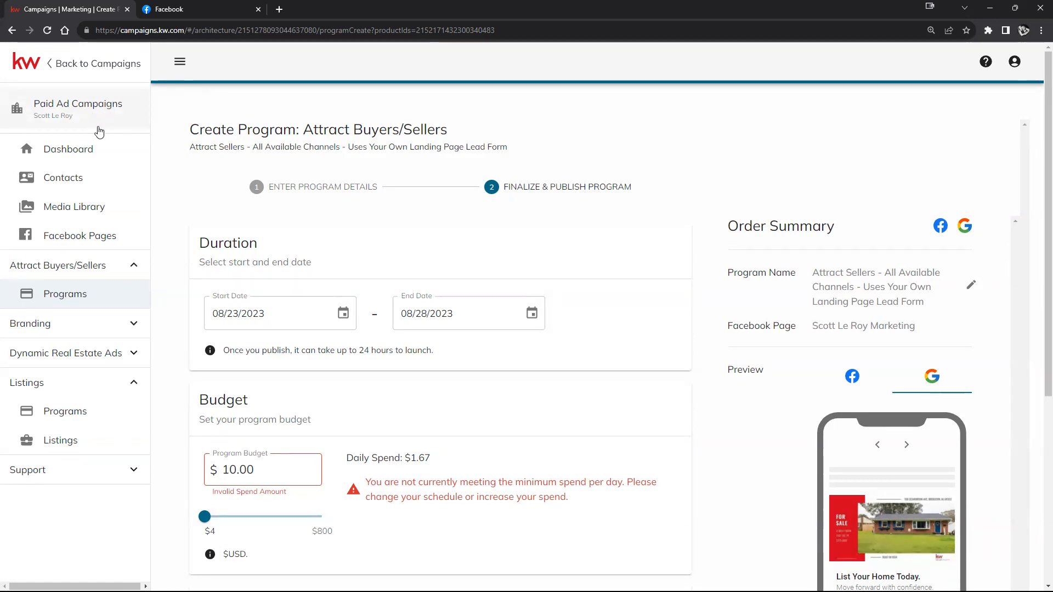
Step: Return to the Dashboard and confirm discarding the Attract Sellers draft
{"action": "left_click", "coordinate": [89, 152]}
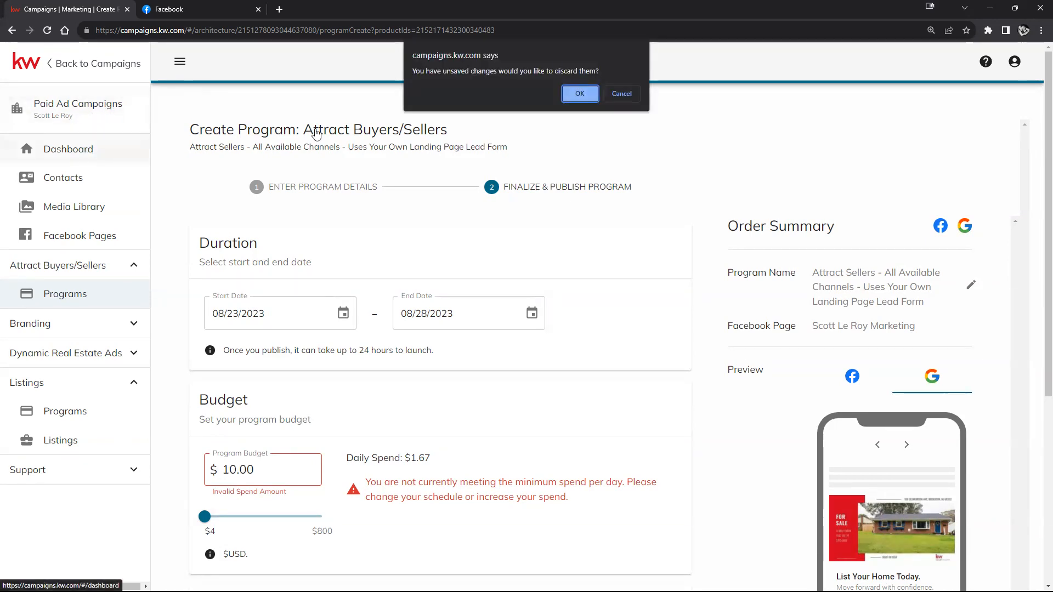
{"action": "left_click", "coordinate": [592, 96]}
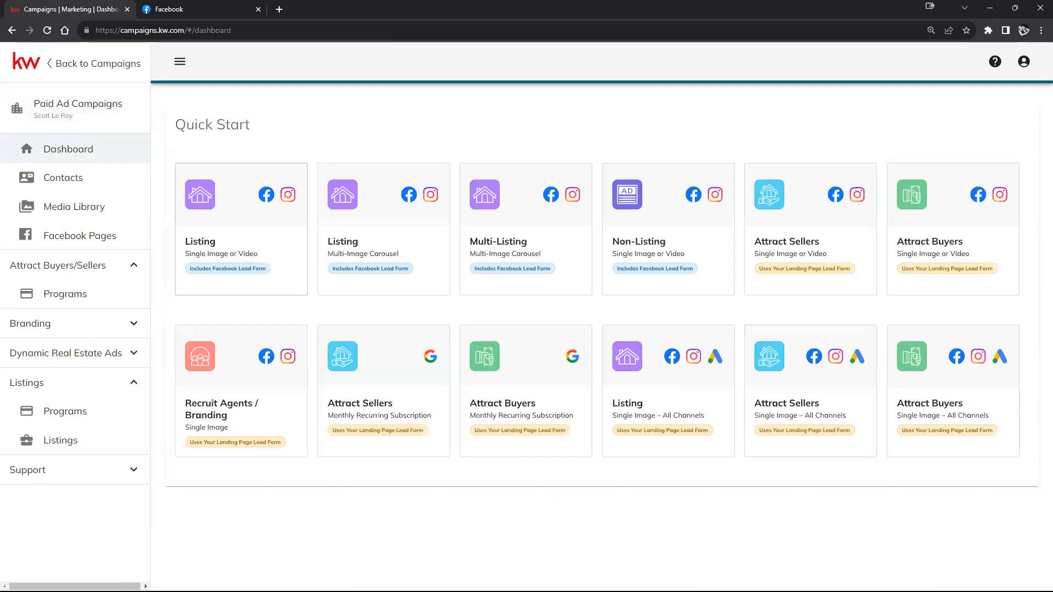